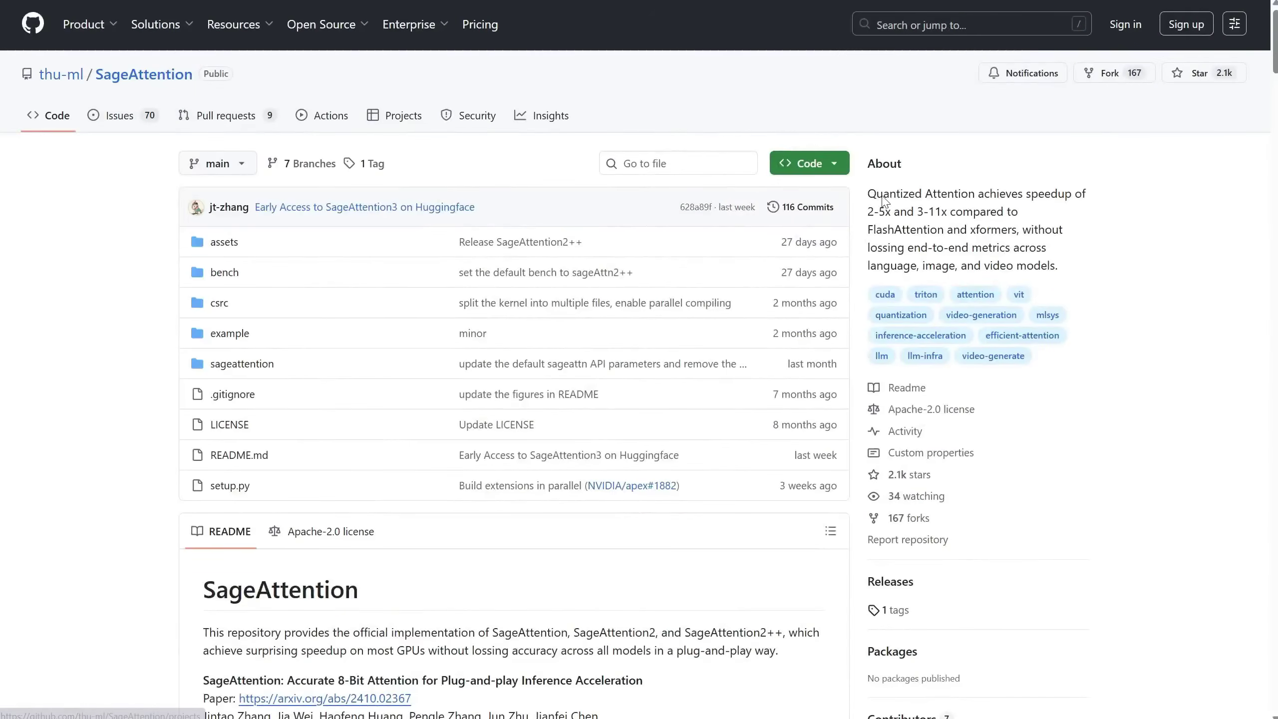
- Read through the SageAttention repository's About description and README
left_click_drag(884, 204, 1097, 264)
left_click(1104, 279)
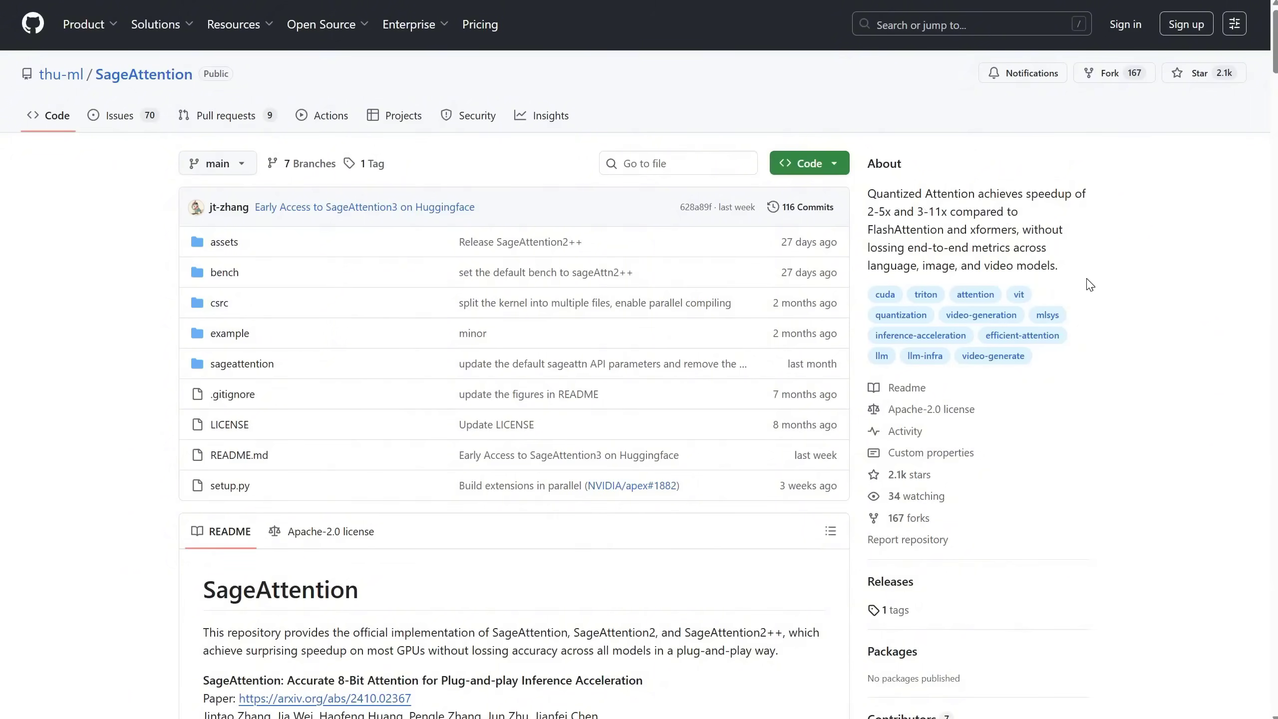
scroll(1089, 284, "down", 10)
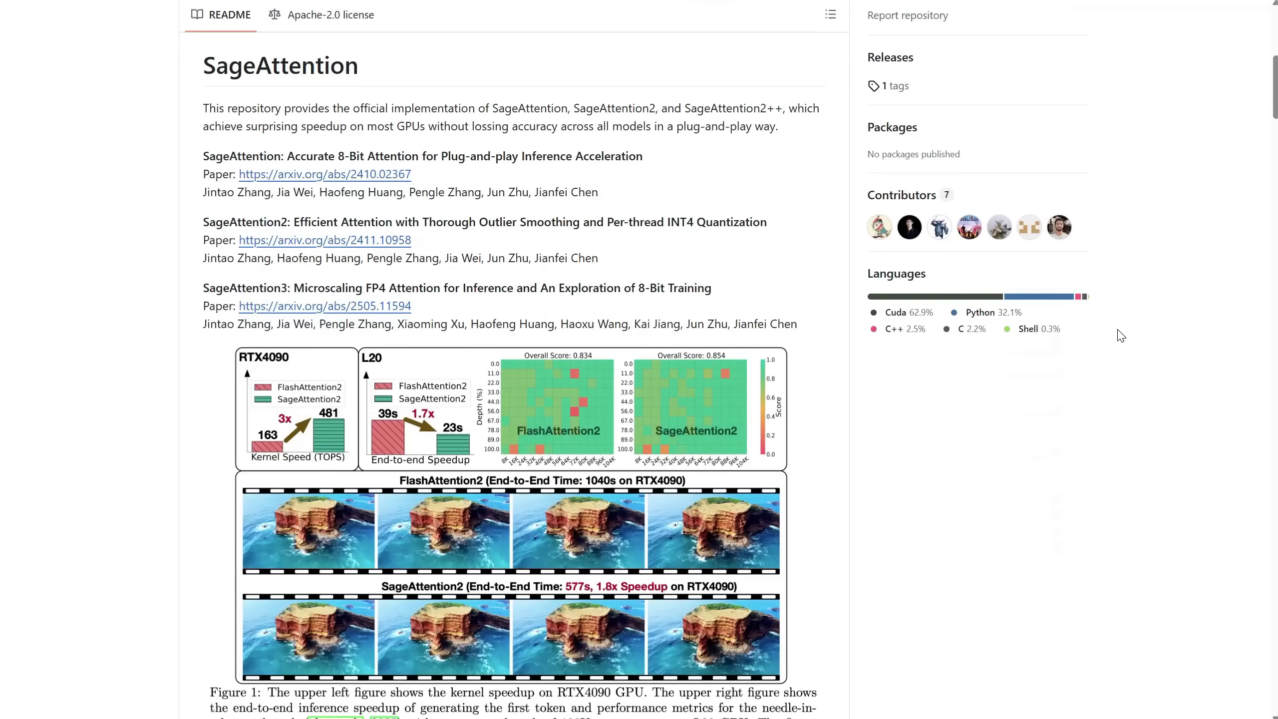
scroll(1121, 334, "down", 9)
scroll(1122, 328, "down", 4)
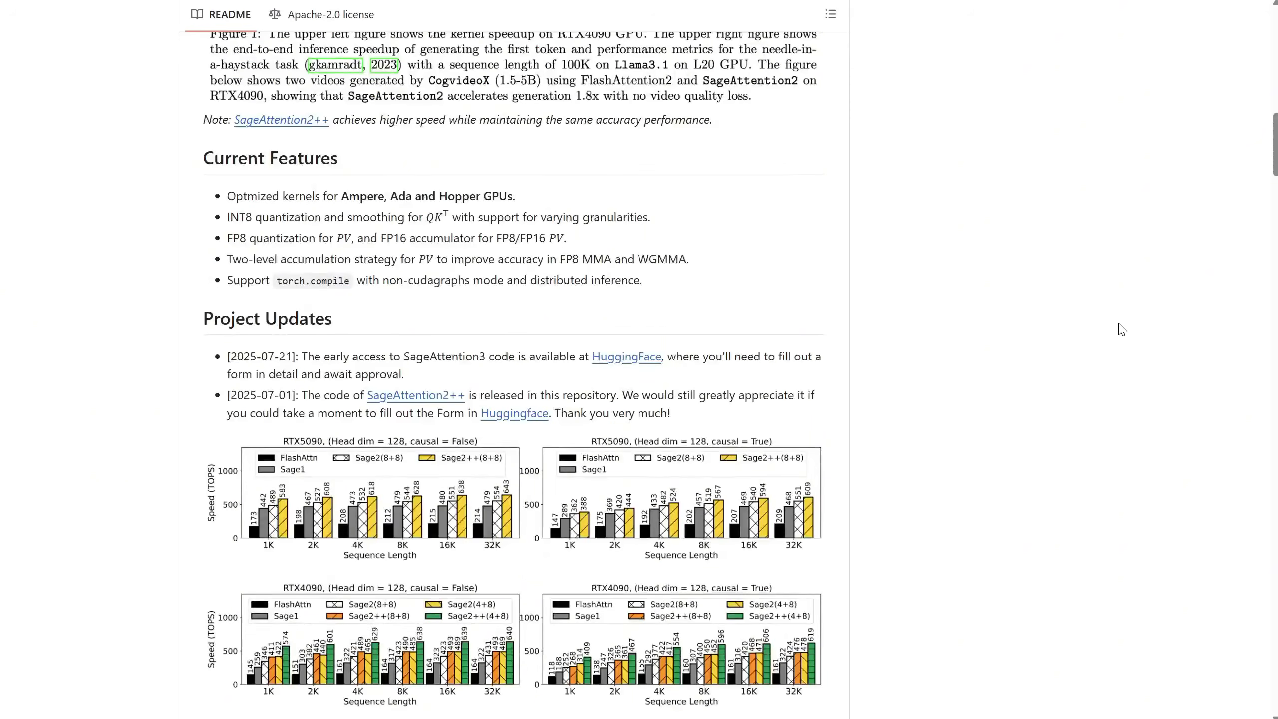
scroll(1122, 328, "down", 12)
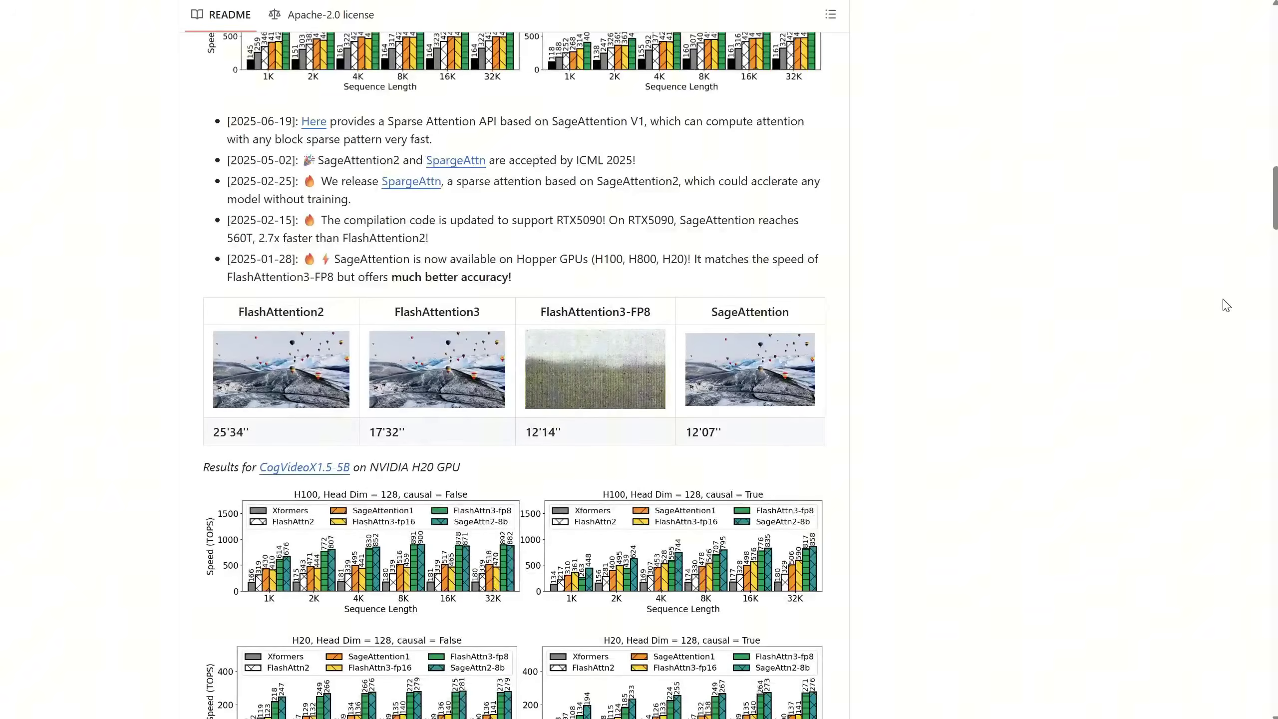
key("Home")
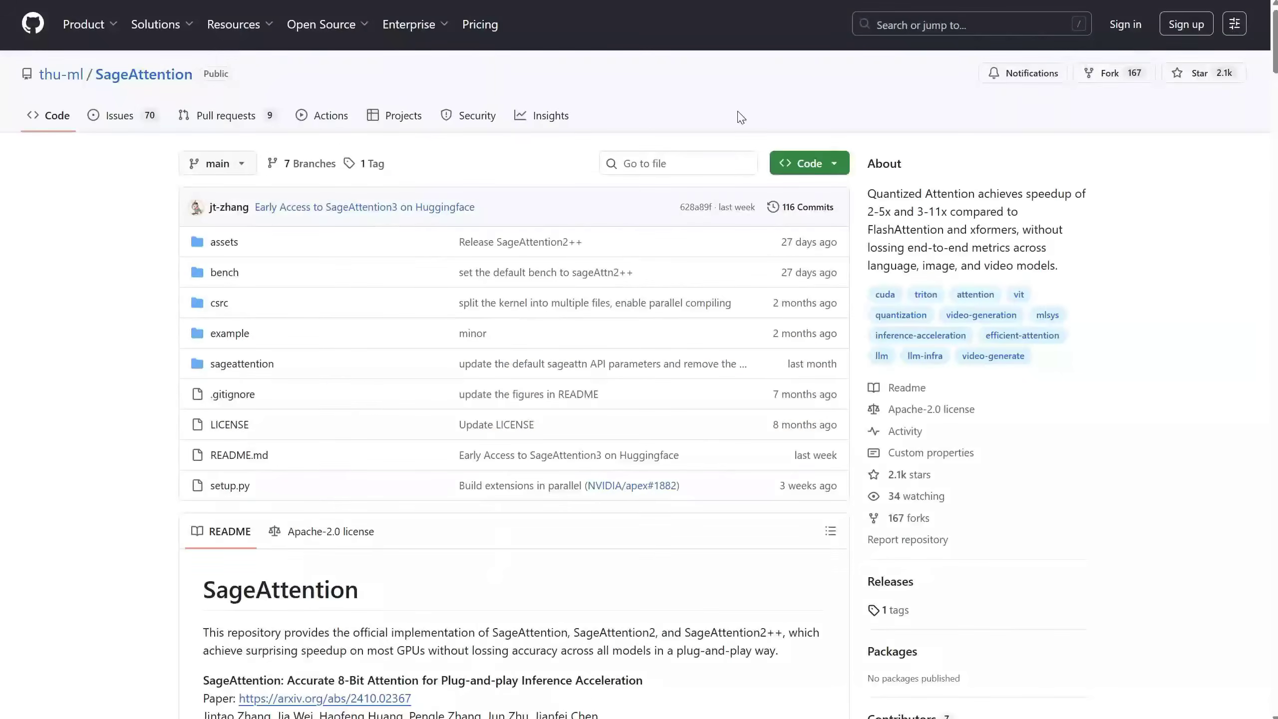
- Review the SageAttention repository's list of open issues
left_click(108, 117)
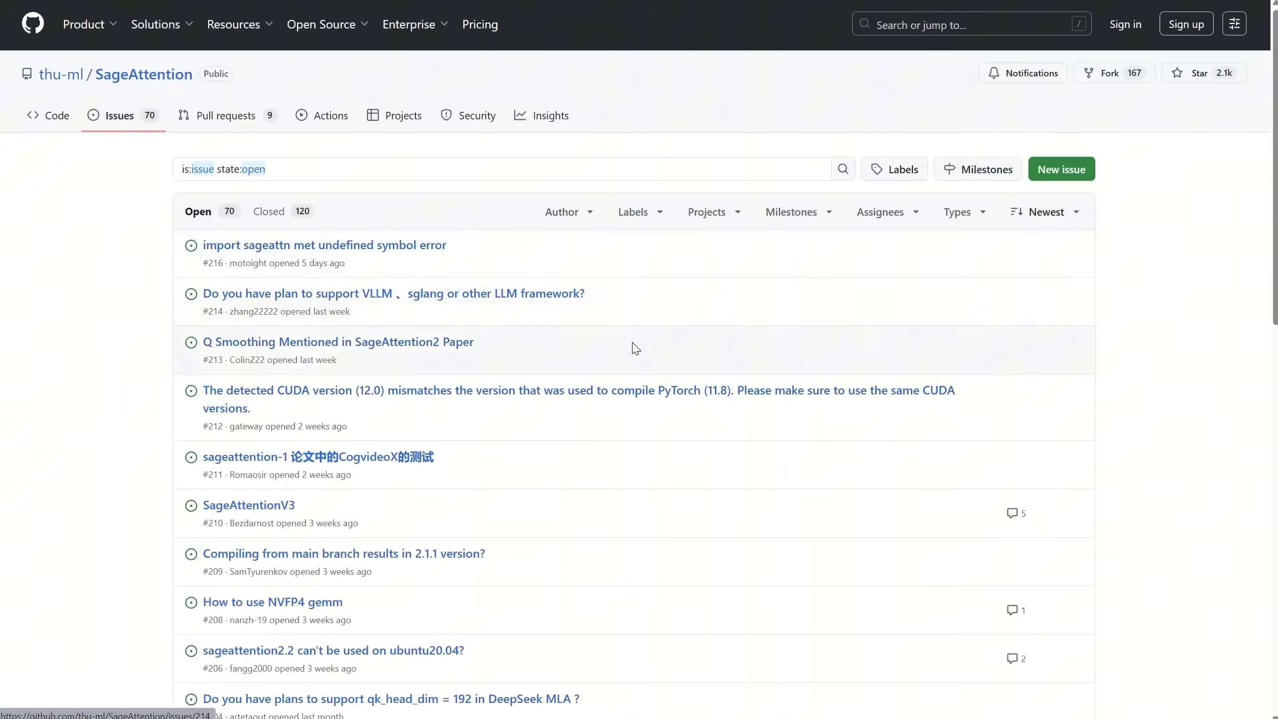
scroll(647, 355, "down", 4)
scroll(653, 357, "down", 12)
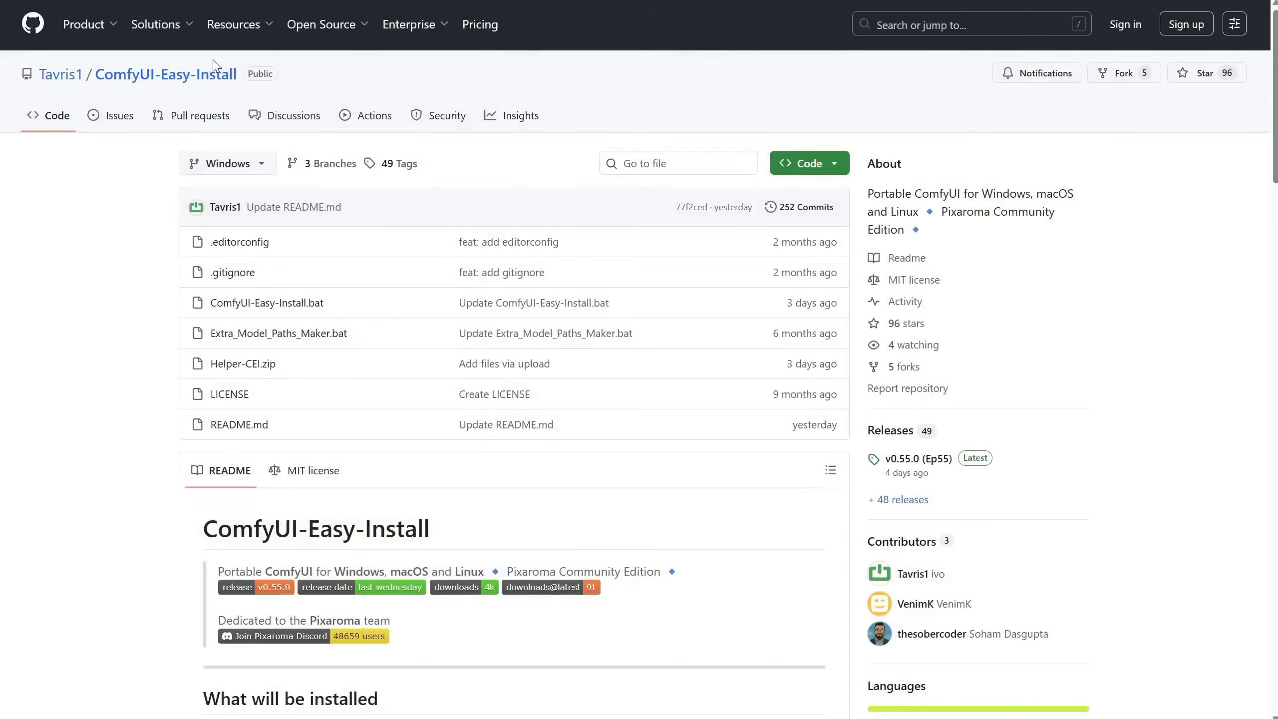
- Keep the Windows branch selected and scroll the README to the Nunchaku/SageAttention add-ons and Windows install steps
left_click(244, 169)
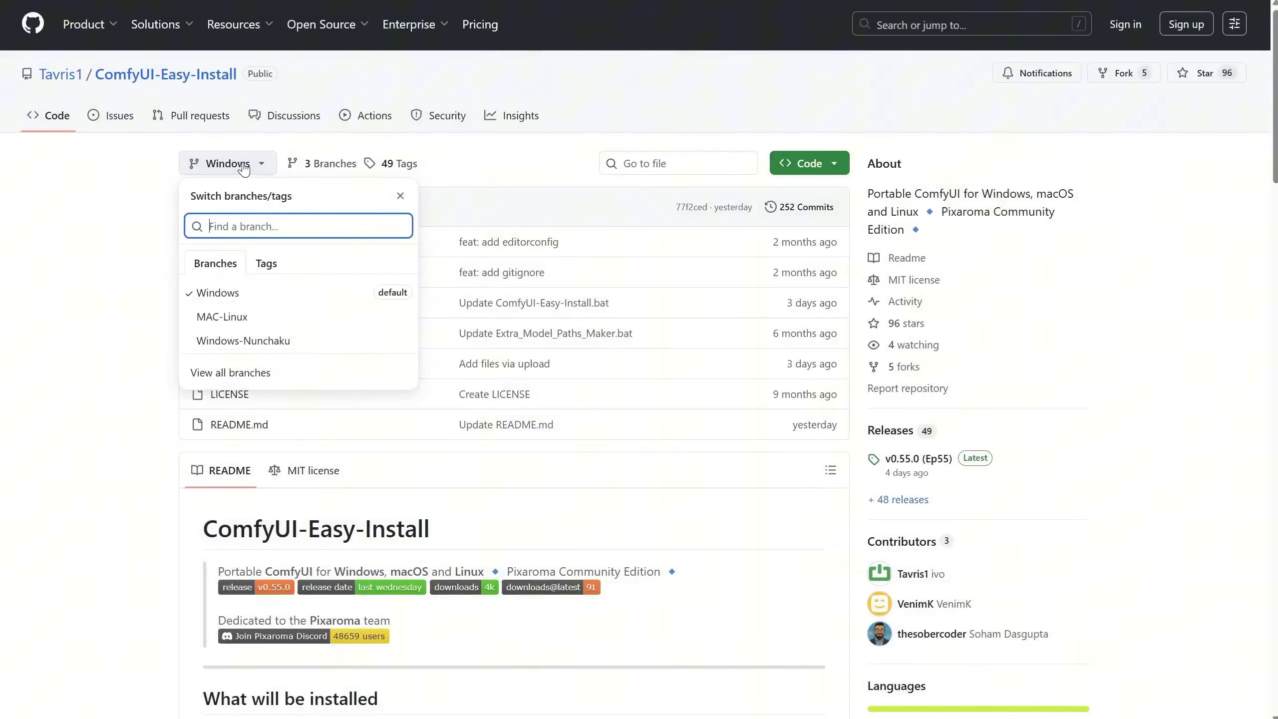
left_click(247, 296)
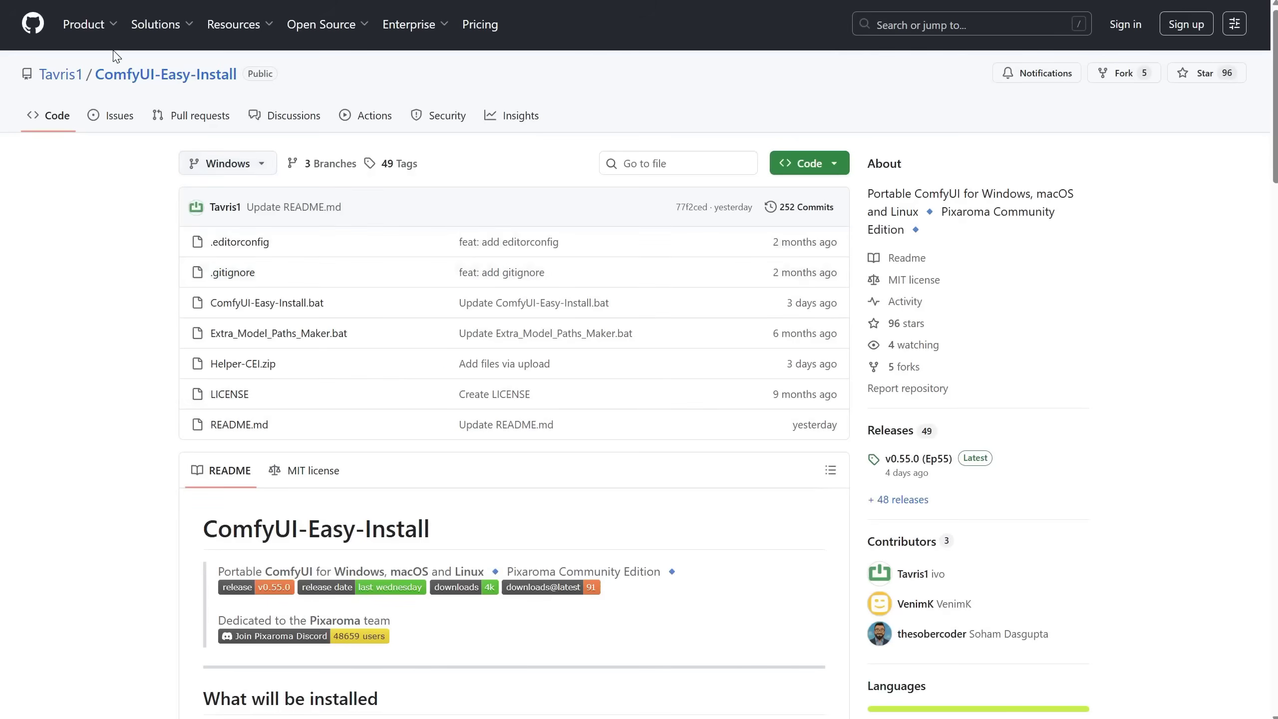
scroll(697, 312, "down", 6)
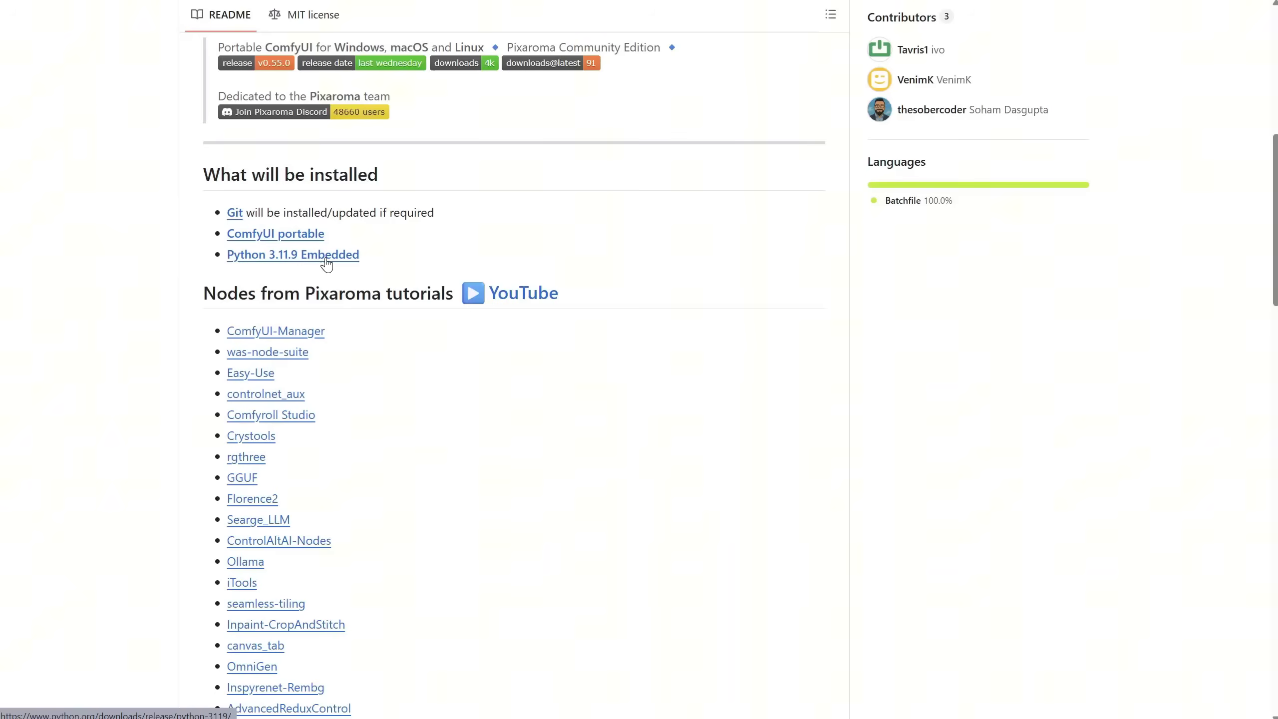
scroll(340, 259, "down", 4)
scroll(317, 287, "down", 5)
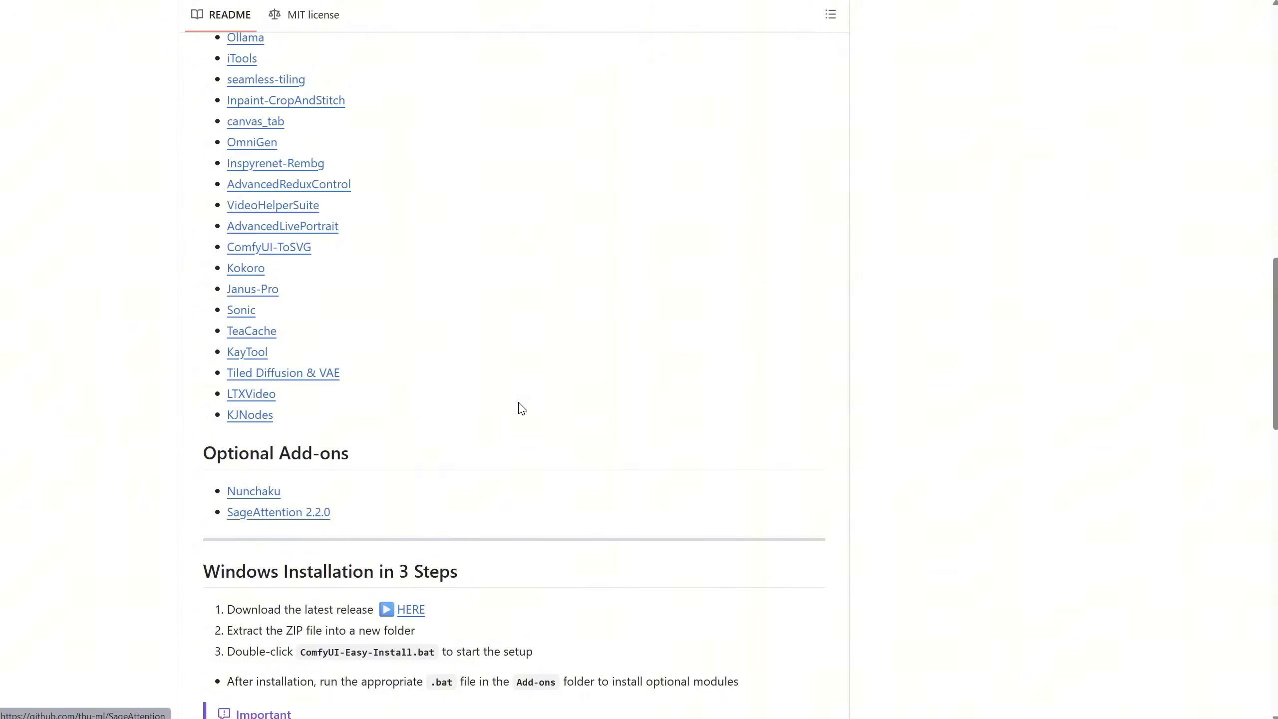
scroll(519, 387, "down", 1)
scroll(518, 362, "down", 4)
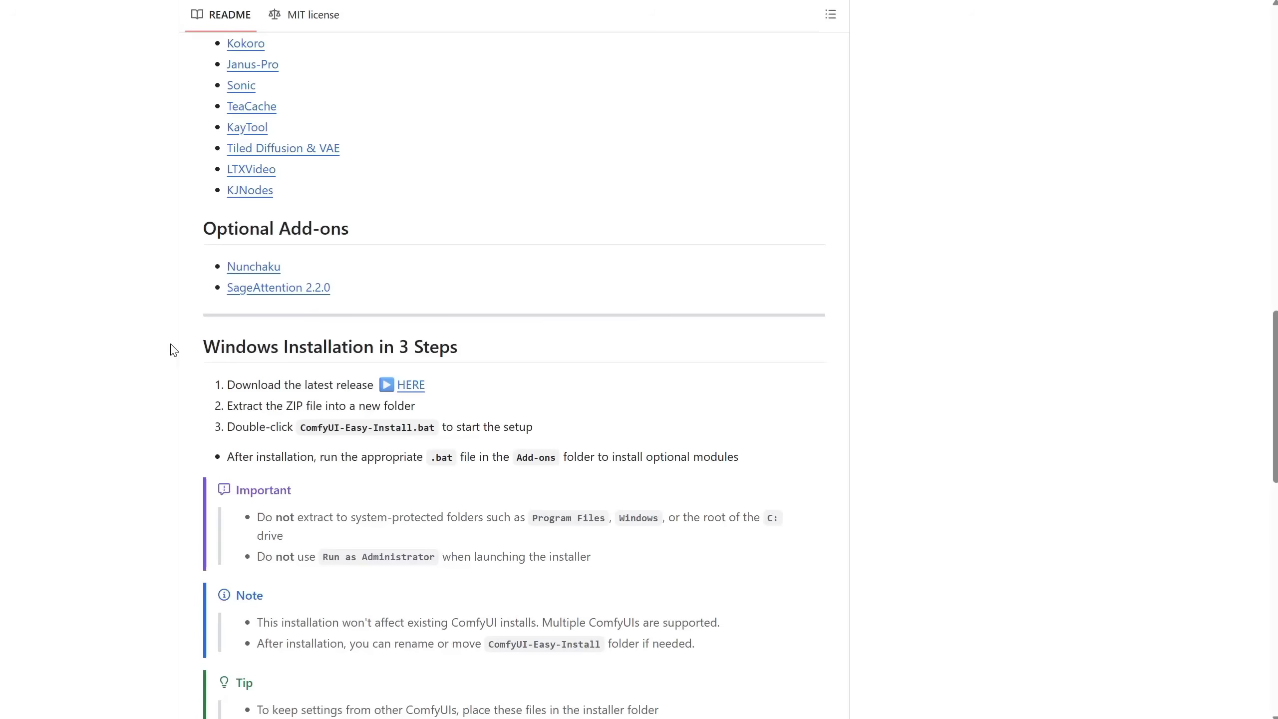
scroll(477, 348, "down", 2)
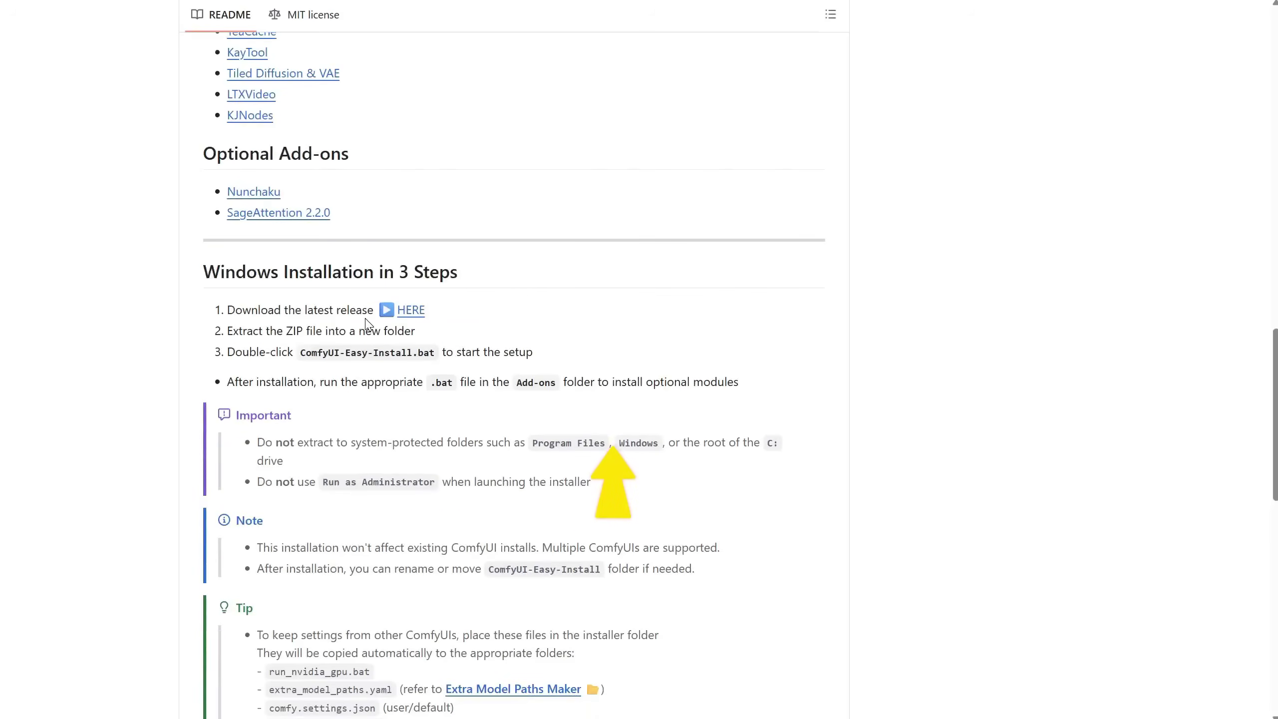
- Save the release ComfyUI-Easy-Install.zip into a new D:\ComfyUISage folder
left_click(411, 311)
right_click(309, 409)
mouse_move(453, 651)
left_click(526, 649)
type("ComfyUI")
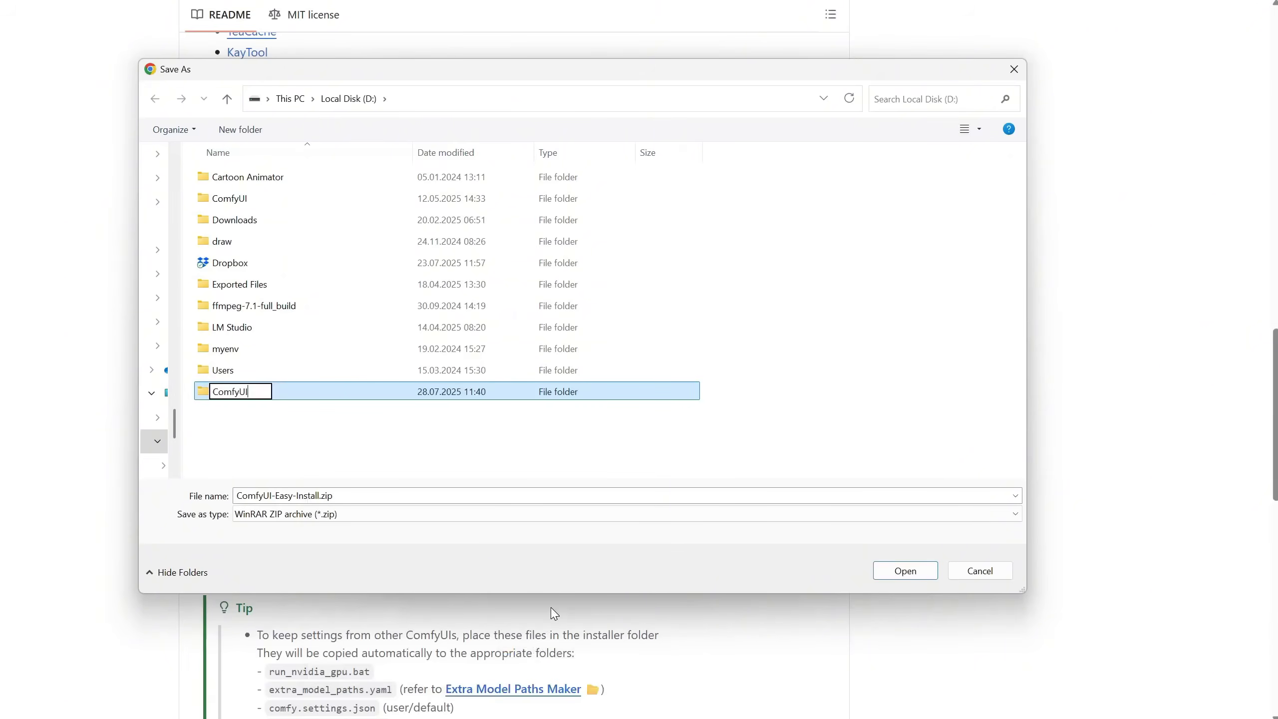
type("Sage")
key("Return")
key("Return")
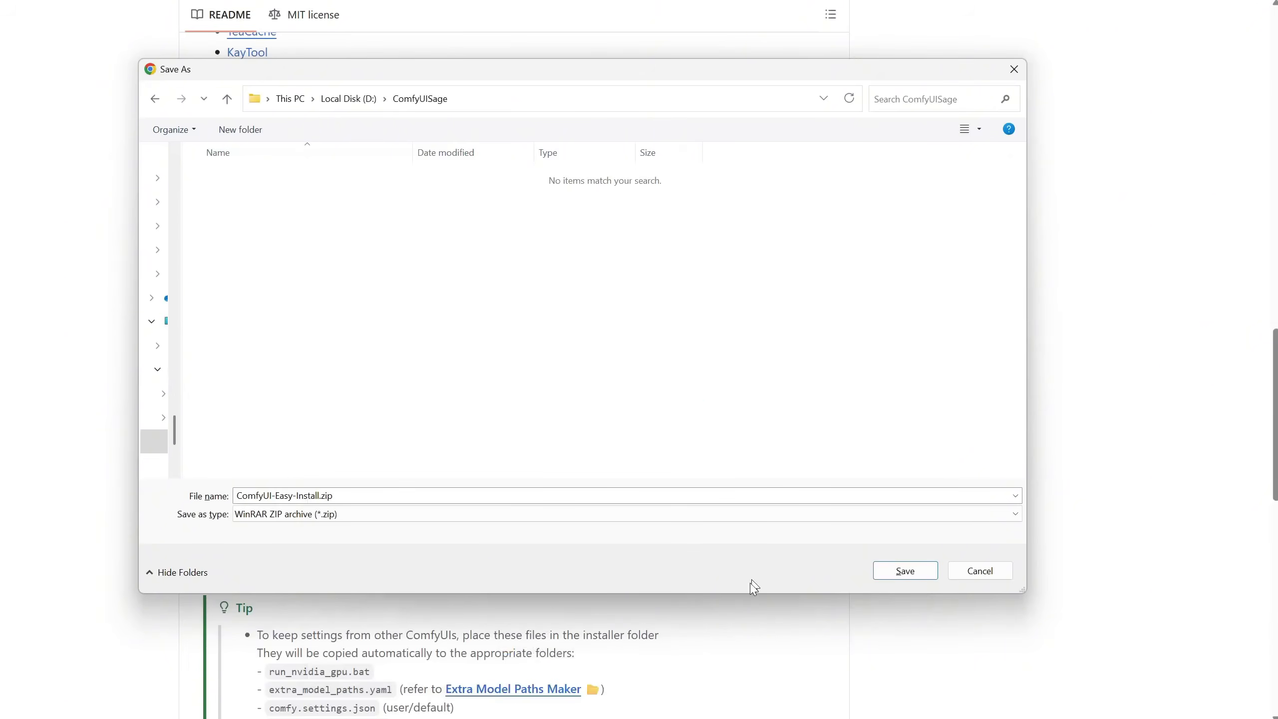
left_click(887, 572)
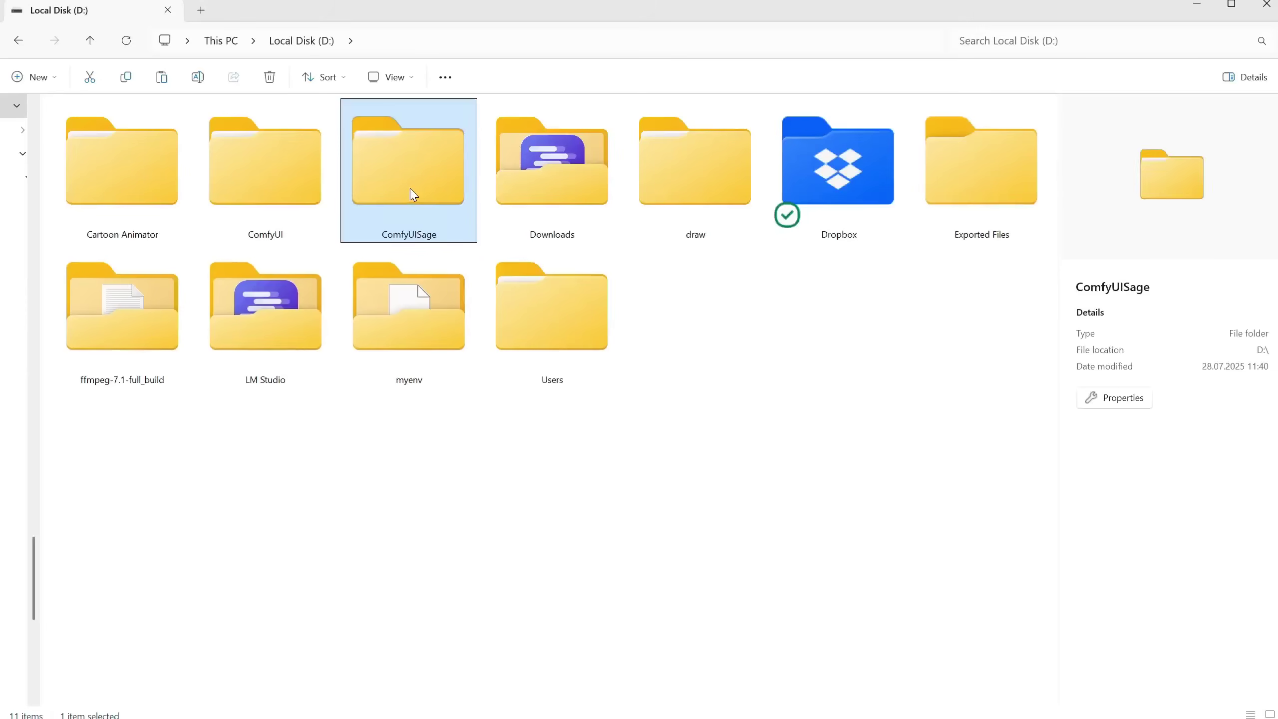
- Extract ComfyUI-Easy-Install.zip in ComfyUISage and delete the zip
double_click(392, 195)
right_click(159, 132)
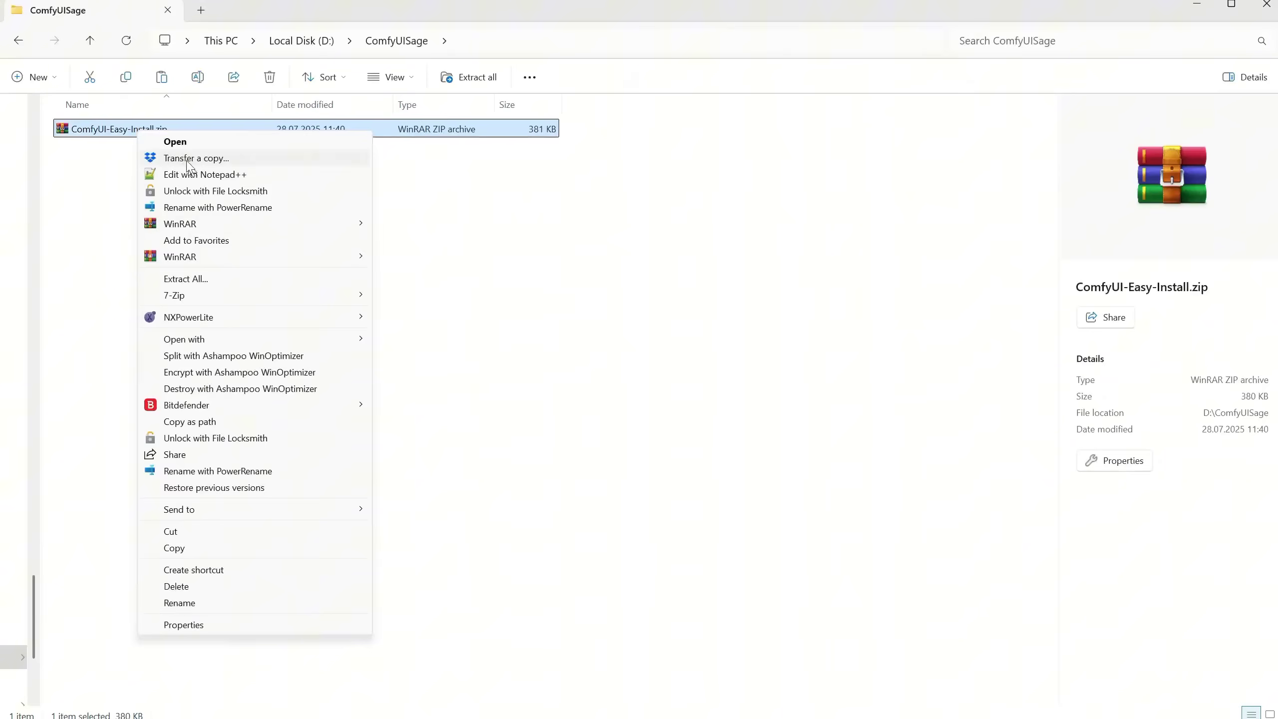
left_click(427, 254)
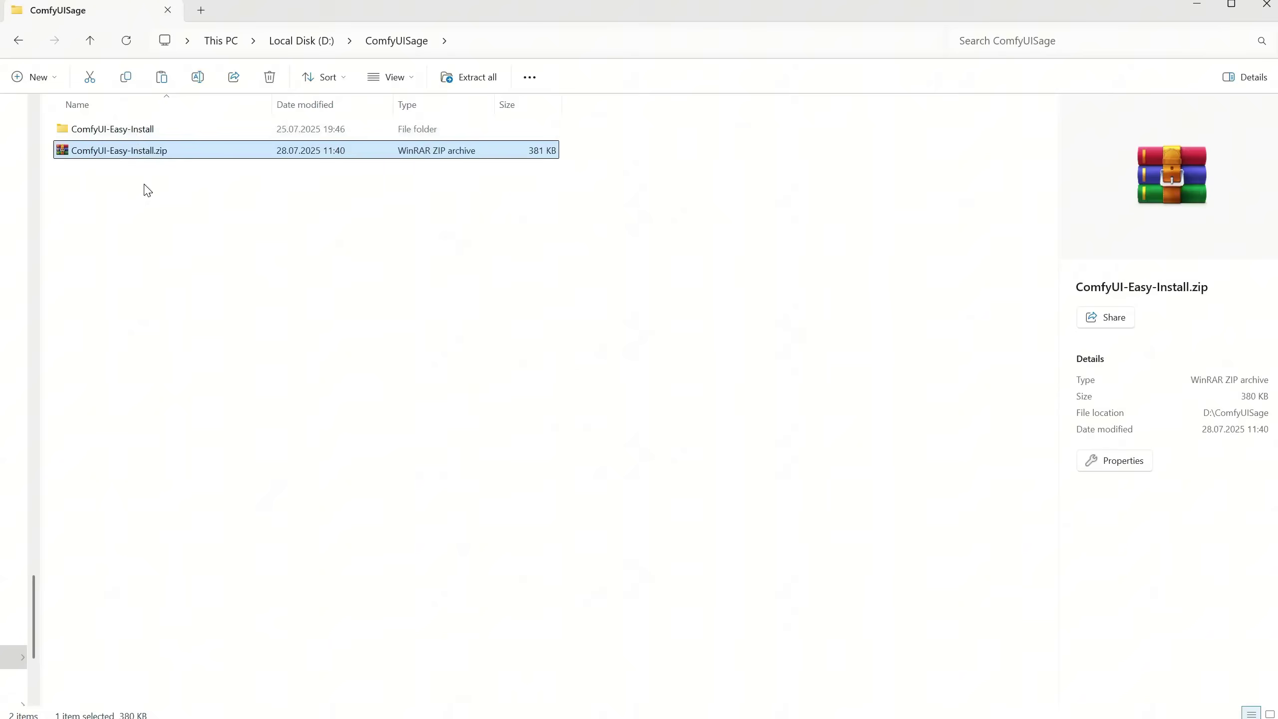
left_click_drag(147, 190, 131, 159)
key("Delete")
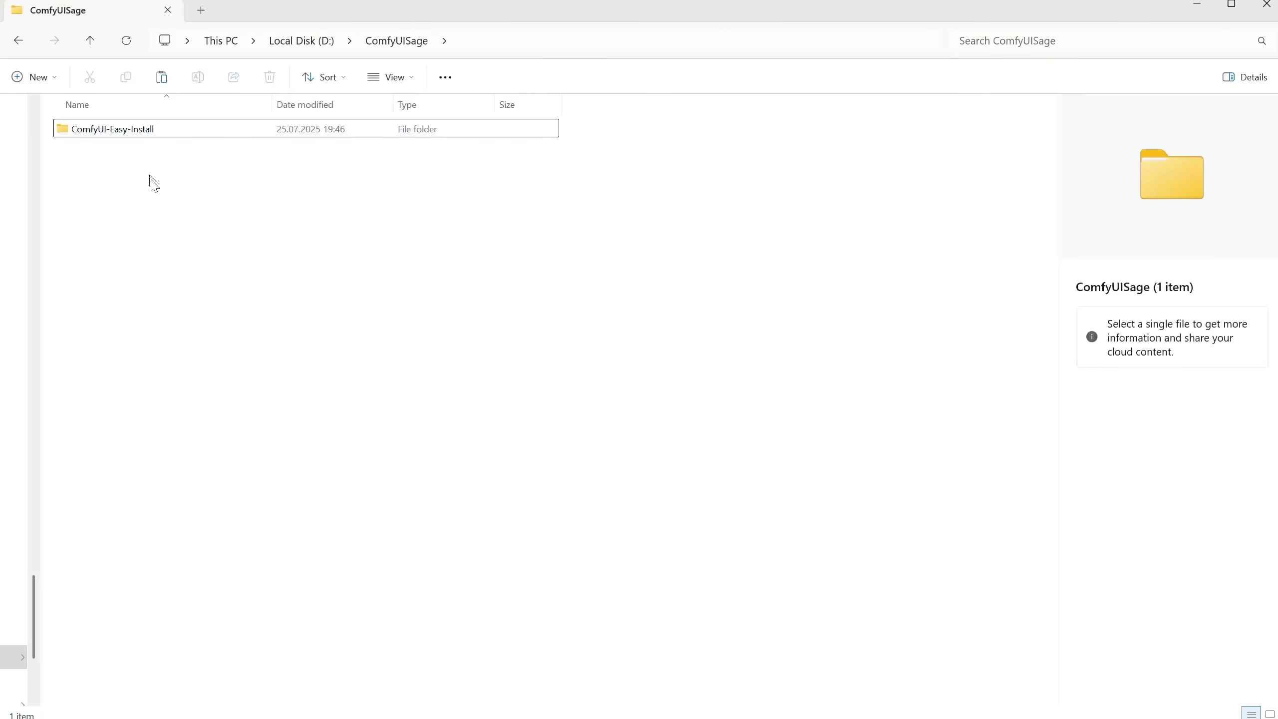
- Run ComfyUI-Easy-Install.bat and close its window once installation finishes
double_click(129, 131)
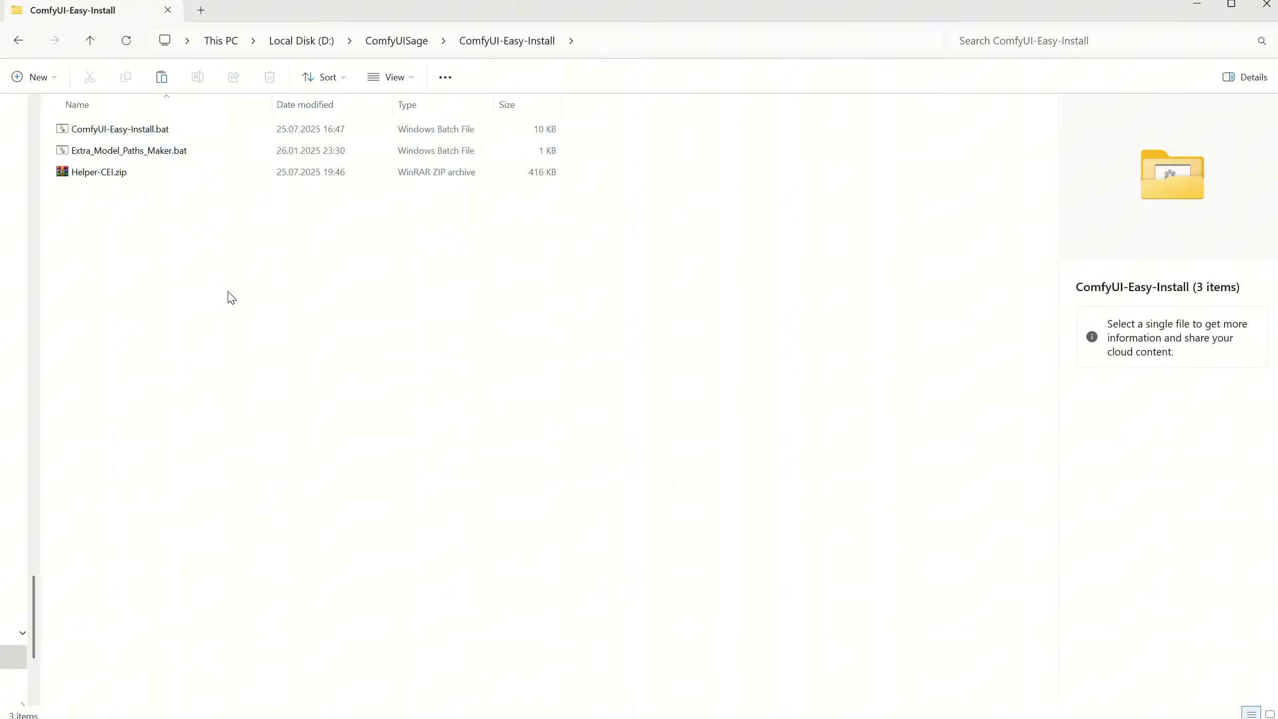
double_click(151, 130)
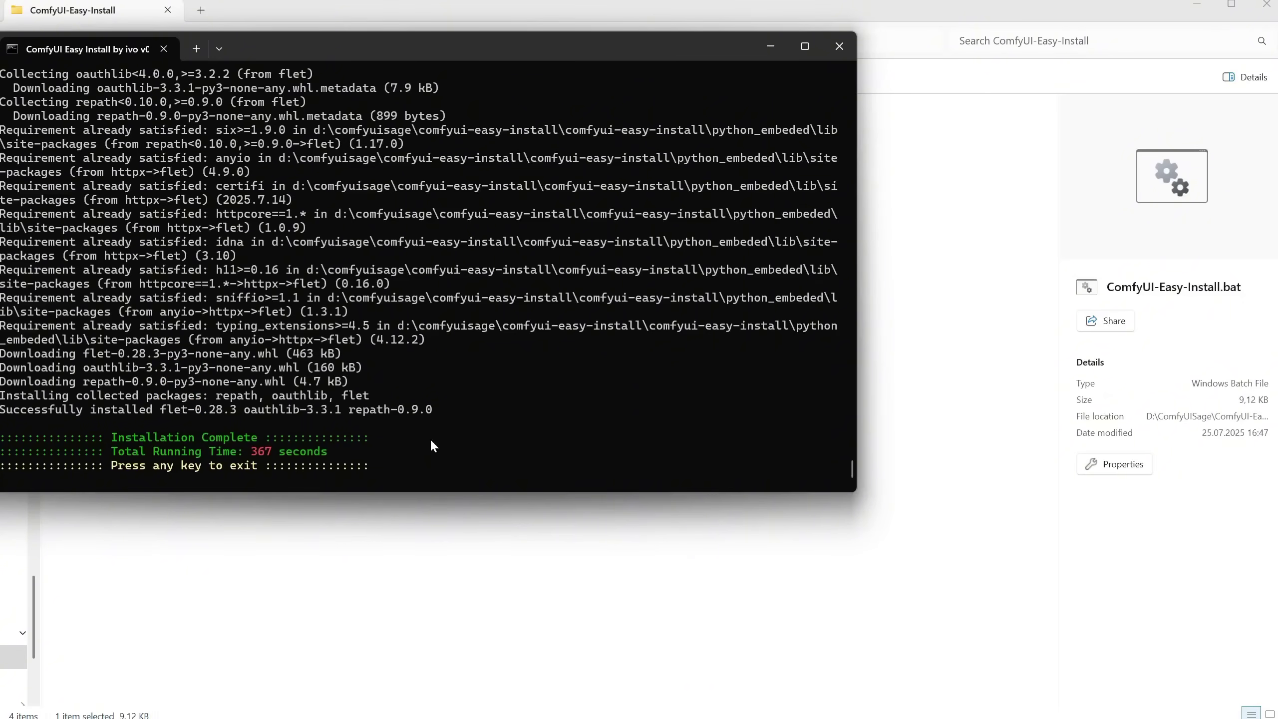
key("Return")
left_click(140, 135)
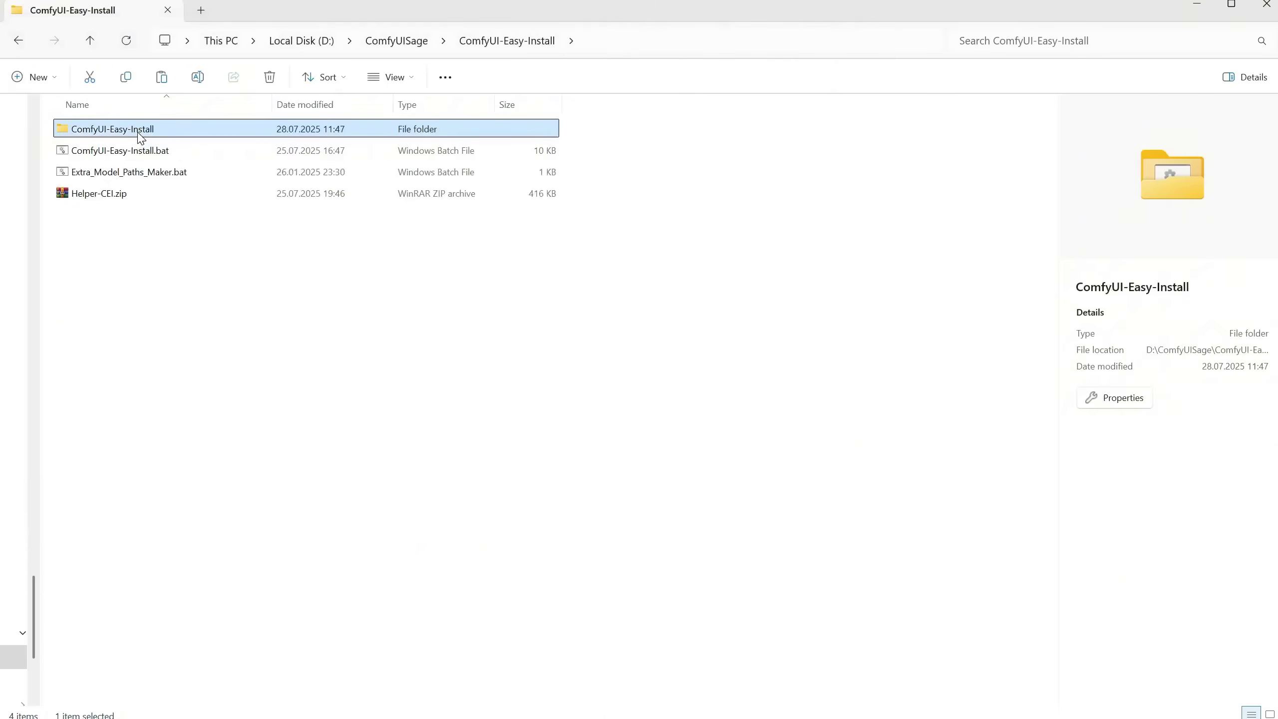
double_click(147, 131)
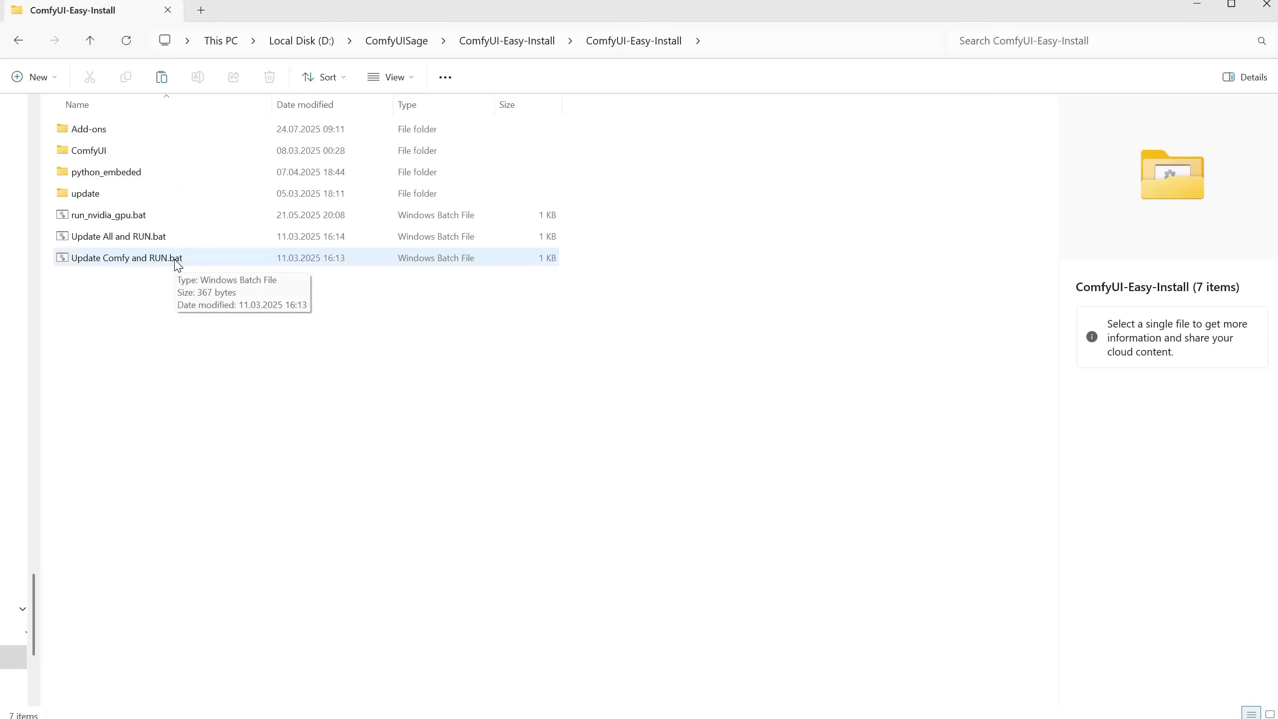
left_click(486, 41)
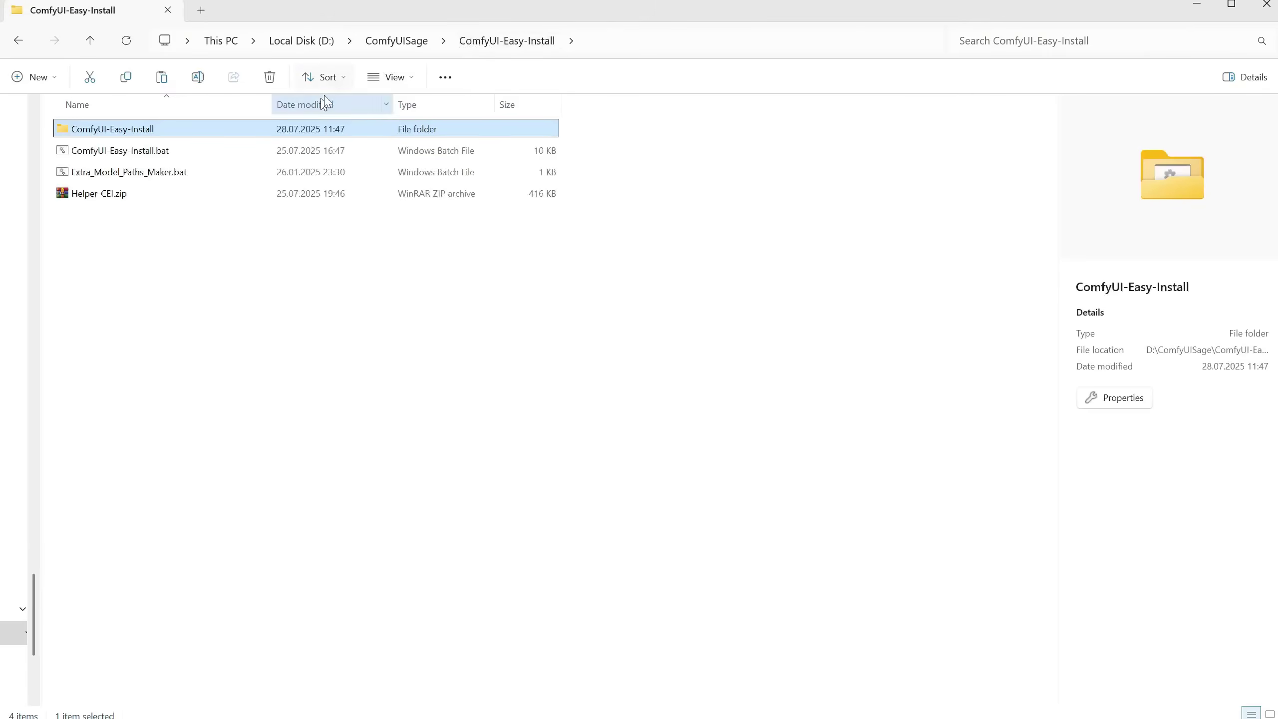
left_click(133, 177)
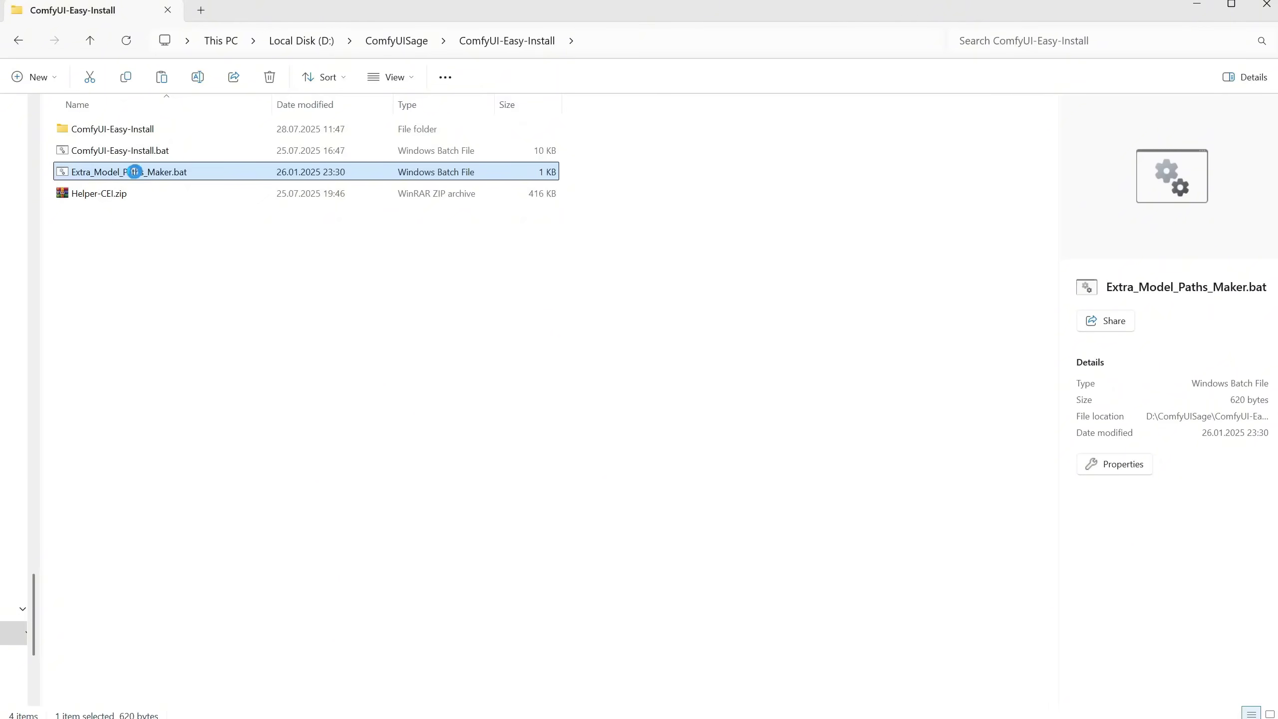
- Copy Extra_Model_Paths_Maker.bat into the existing D:\ComfyUI\ComfyUI_windows_portable\ComfyUI\models folder
right_click(133, 176)
left_click(202, 640)
left_click(302, 40)
double_click(267, 132)
double_click(116, 129)
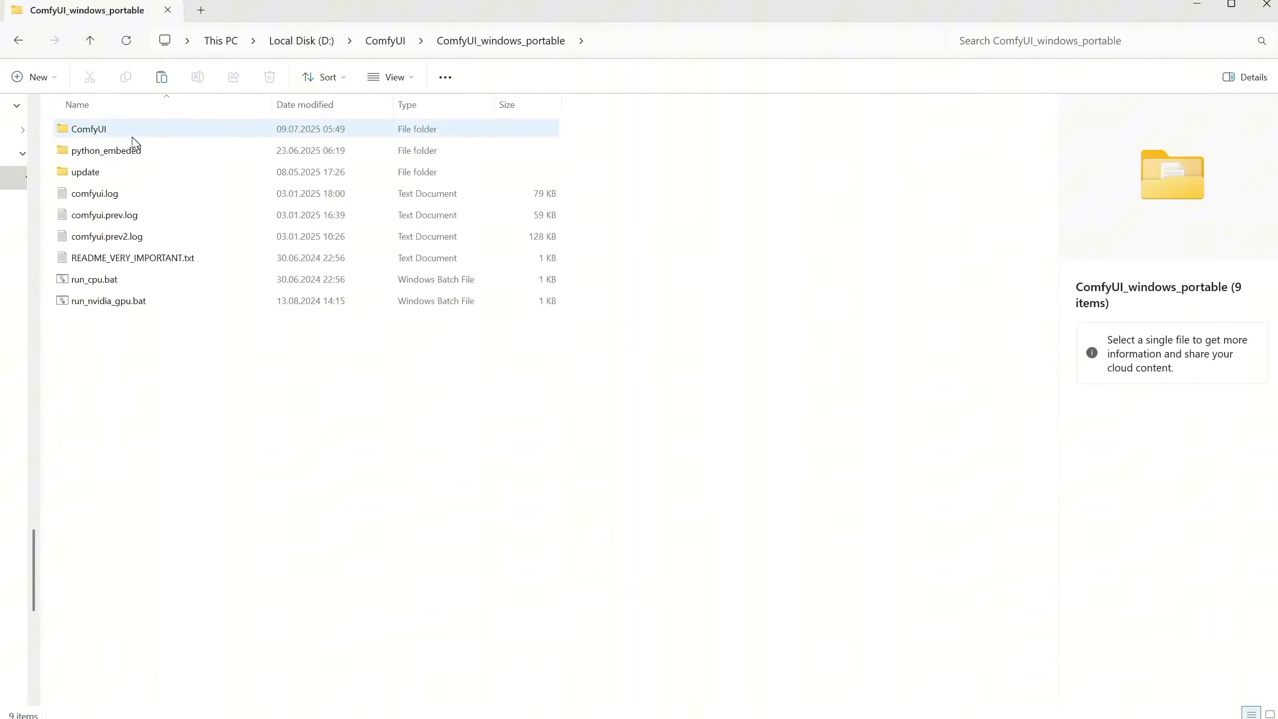
double_click(134, 130)
double_click(139, 471)
scroll(143, 476, "down", 3)
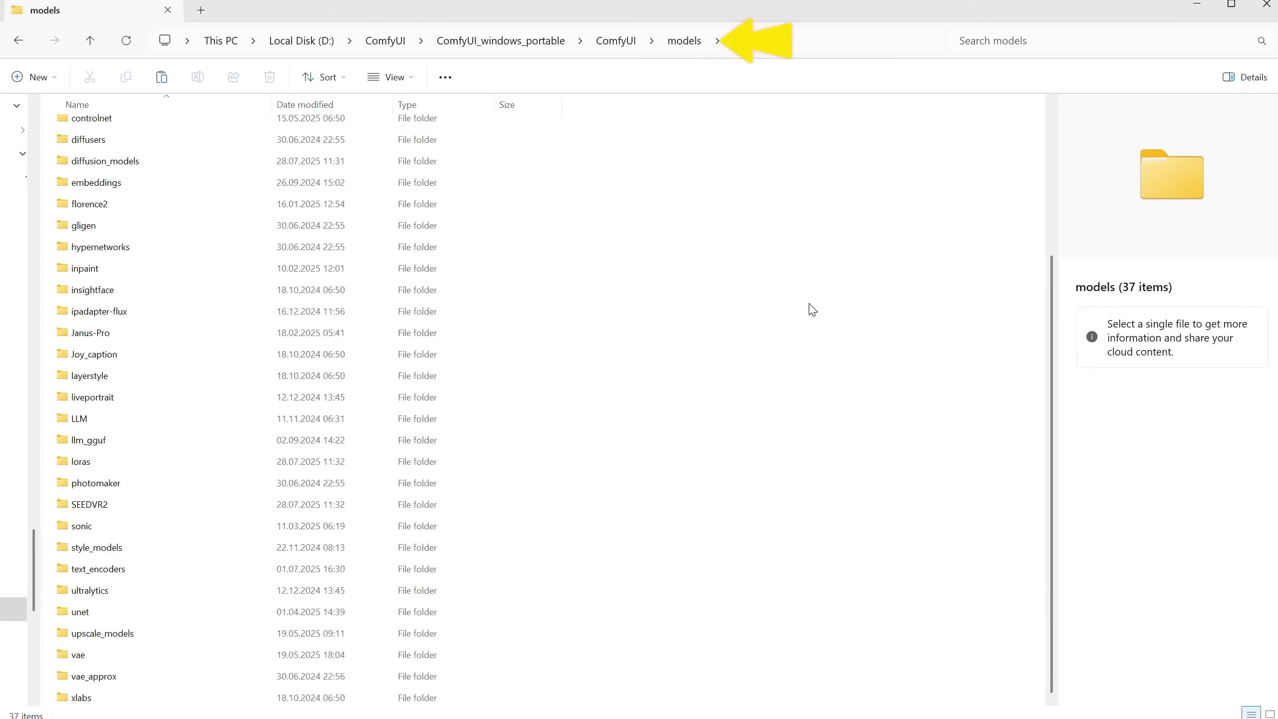
right_click(817, 388)
left_click(879, 495)
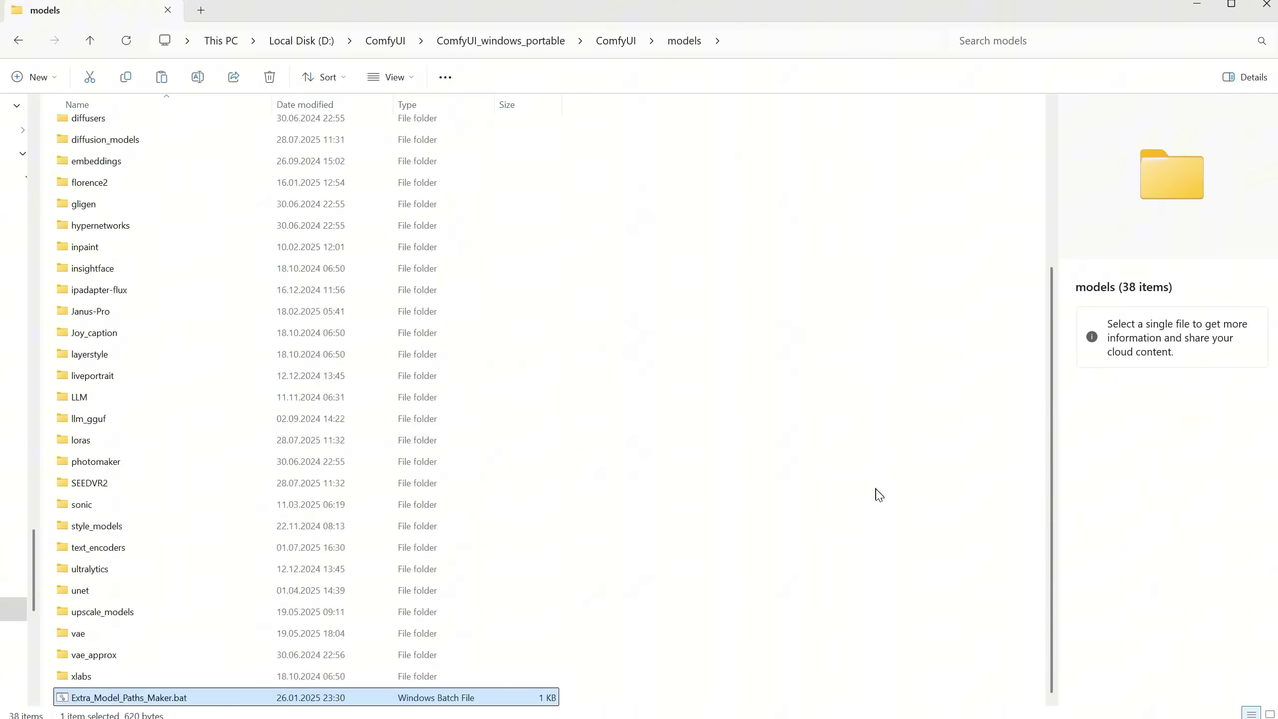
- Run Extra_Model_Paths_Maker.bat to generate extra_model_paths.yaml, then close the text file
double_click(143, 701)
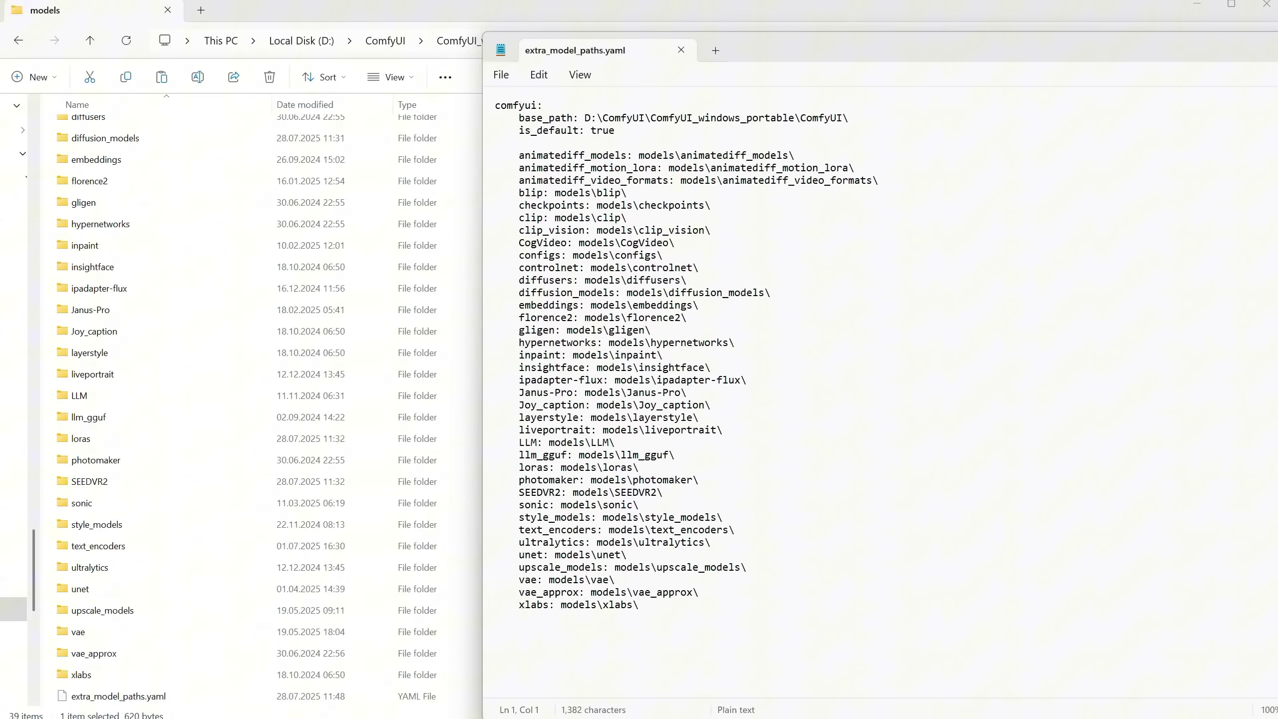
key("alt+F4")
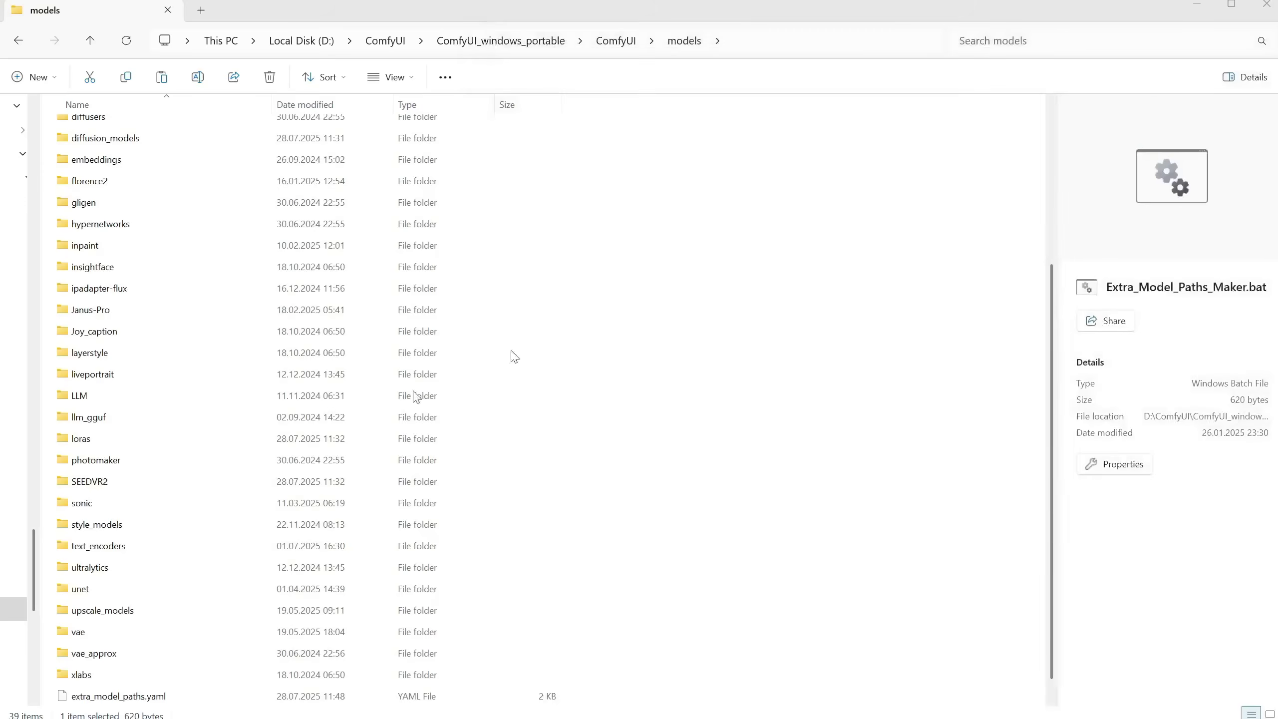
scroll(391, 412, "down", 1)
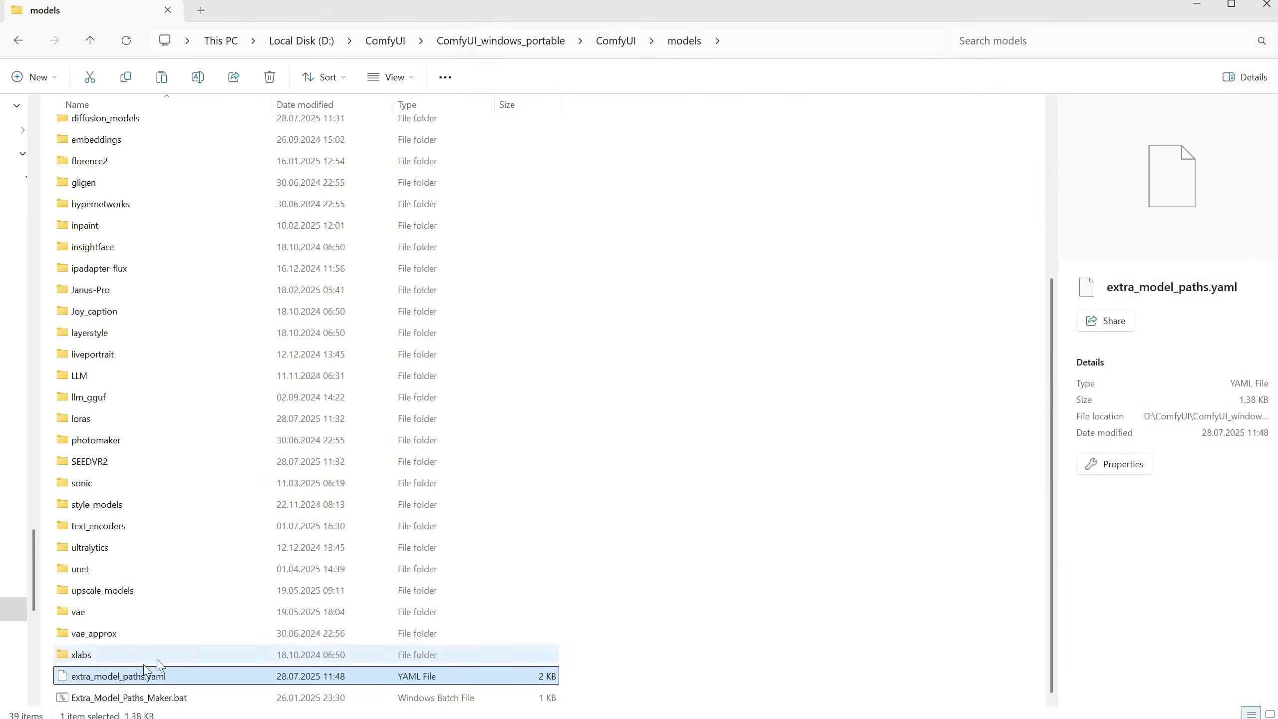
- Paste extra_model_paths.yaml into D:\ComfyUISage\ComfyUI-Easy-Install\ComfyUI-Easy-Install\ComfyUI
right_click(145, 682)
left_click(226, 577)
left_click(320, 47)
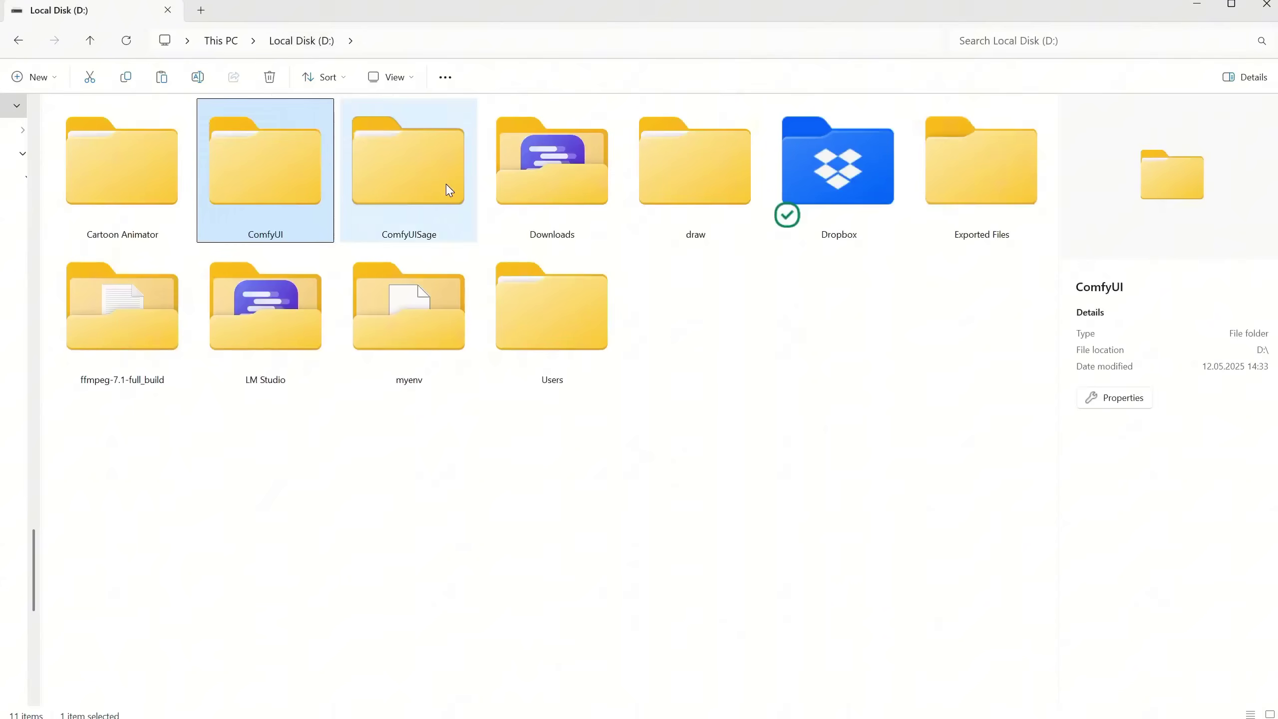
double_click(449, 190)
double_click(192, 132)
double_click(172, 133)
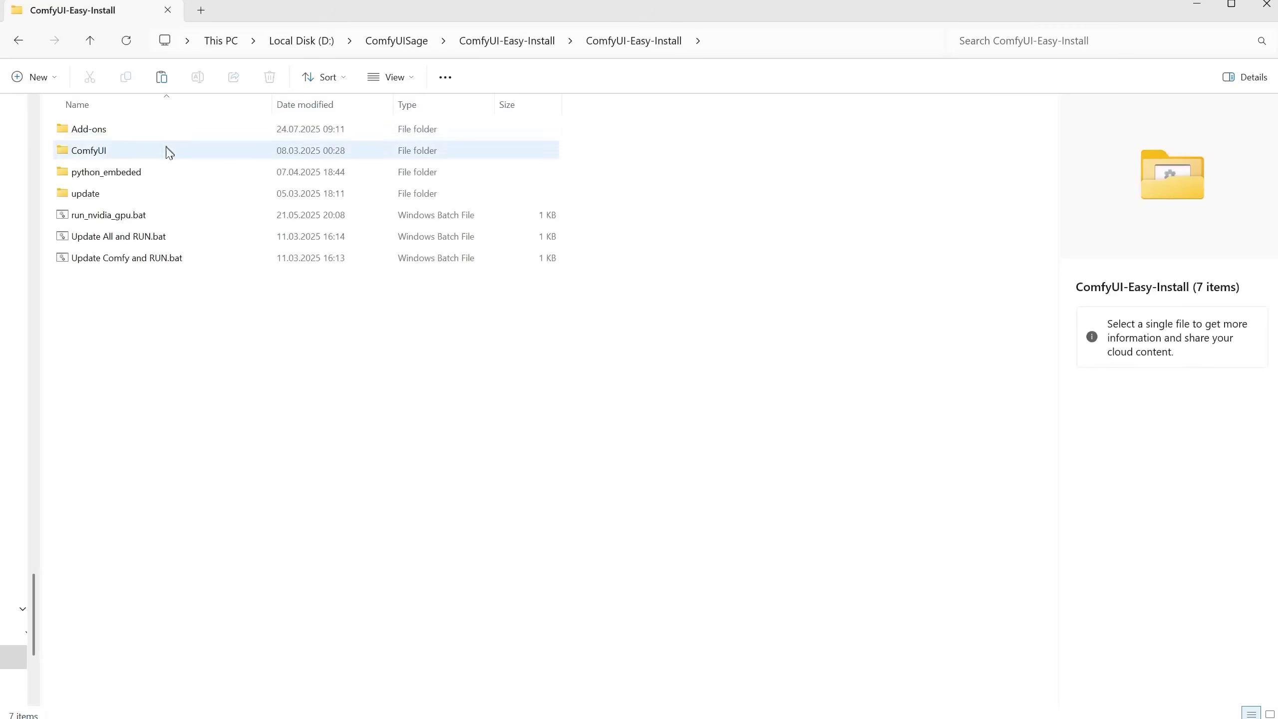
double_click(169, 146)
scroll(778, 305, "down", 2)
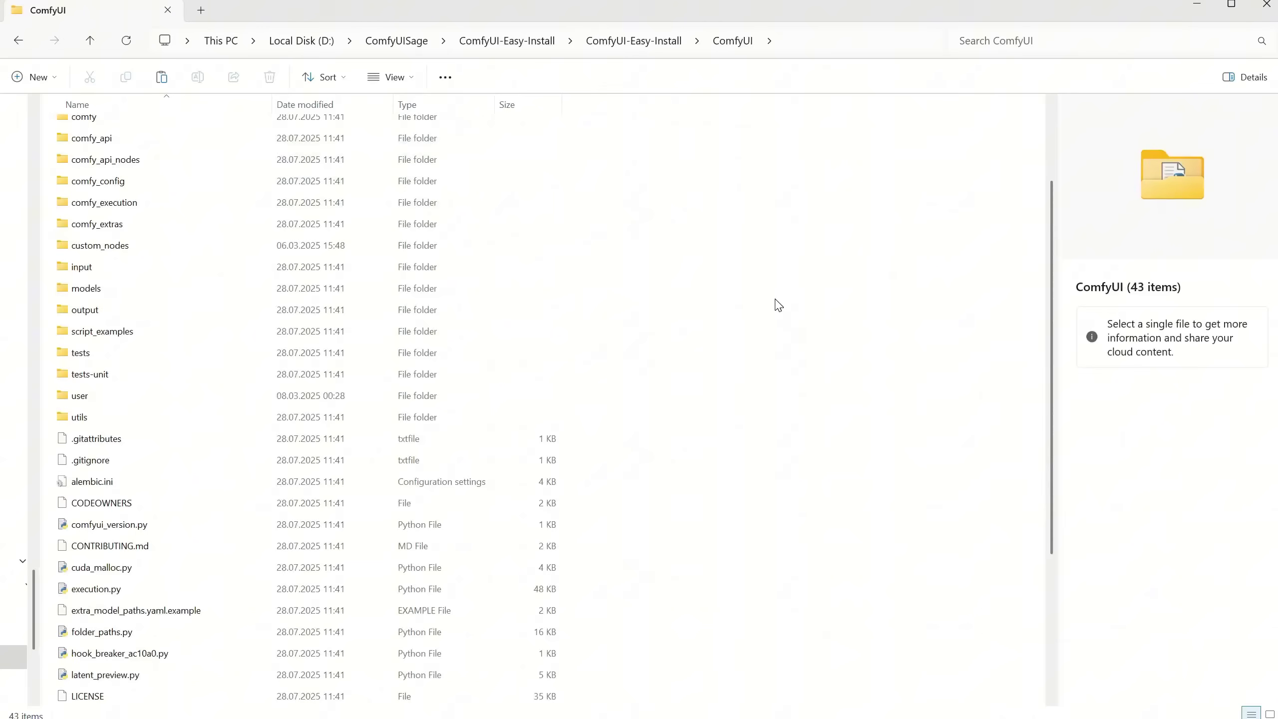
scroll(778, 305, "down", 2)
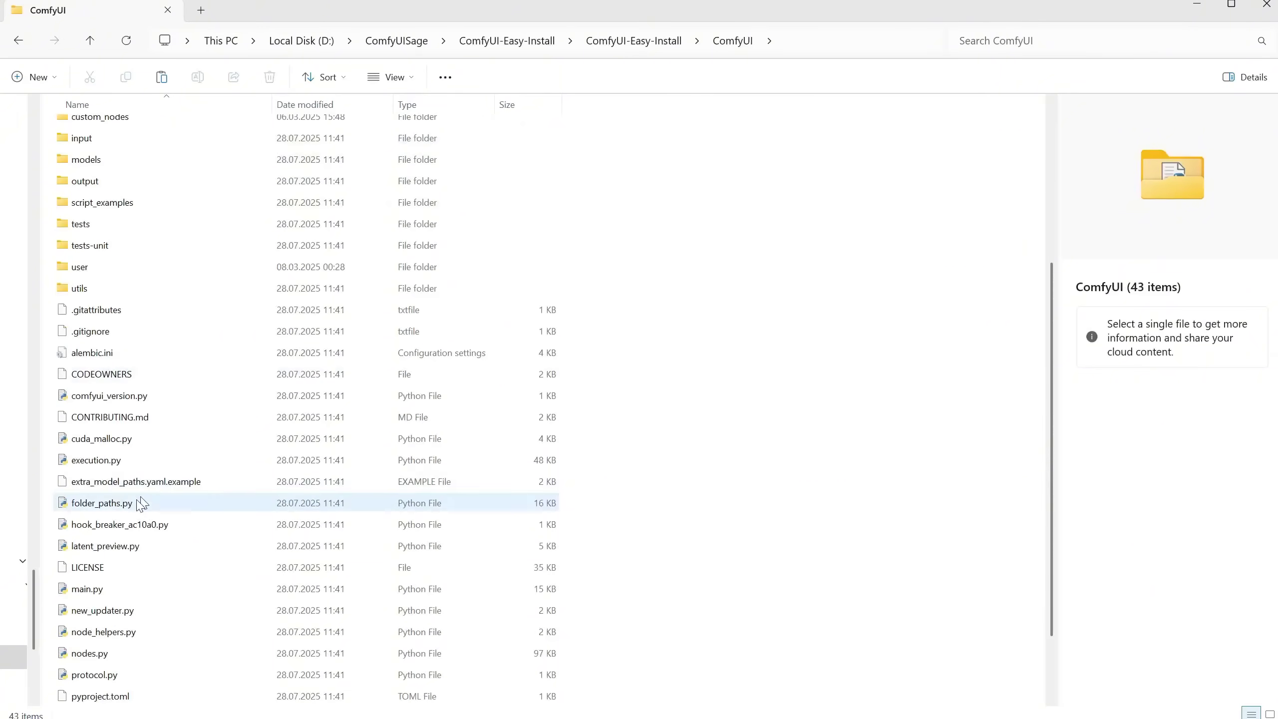
scroll(664, 502, "down", 1)
right_click(664, 502)
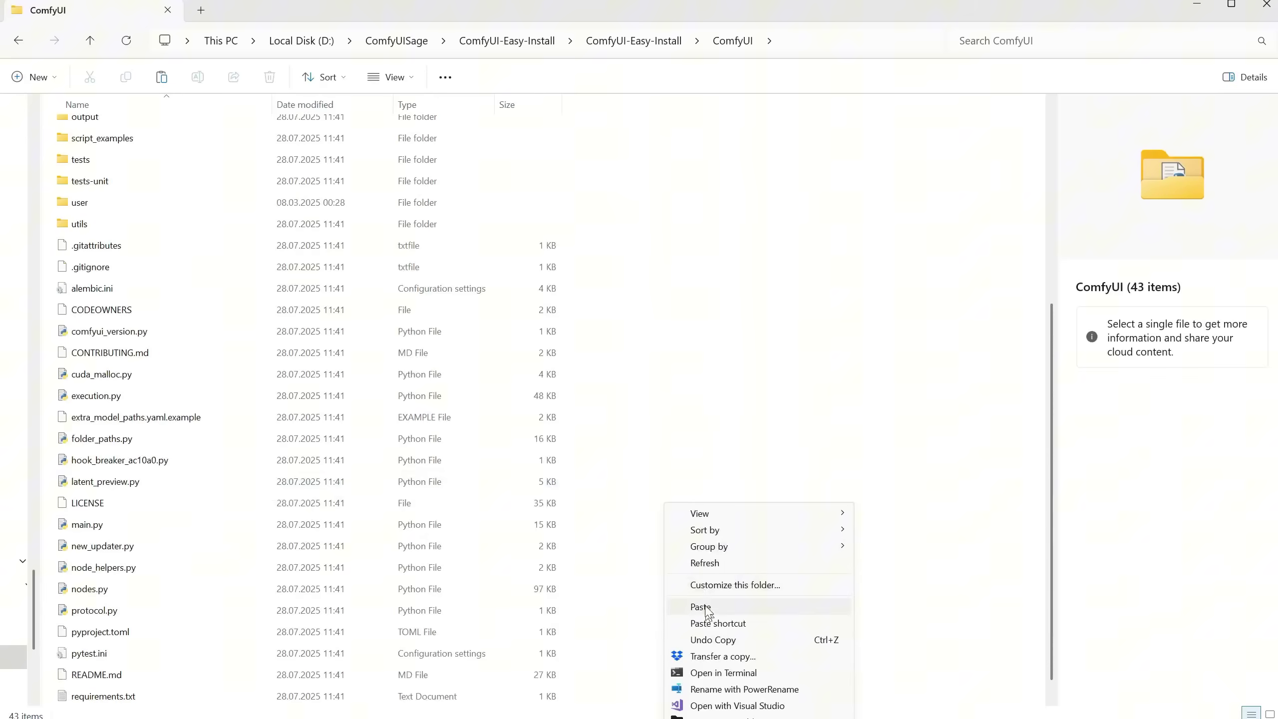
left_click(705, 606)
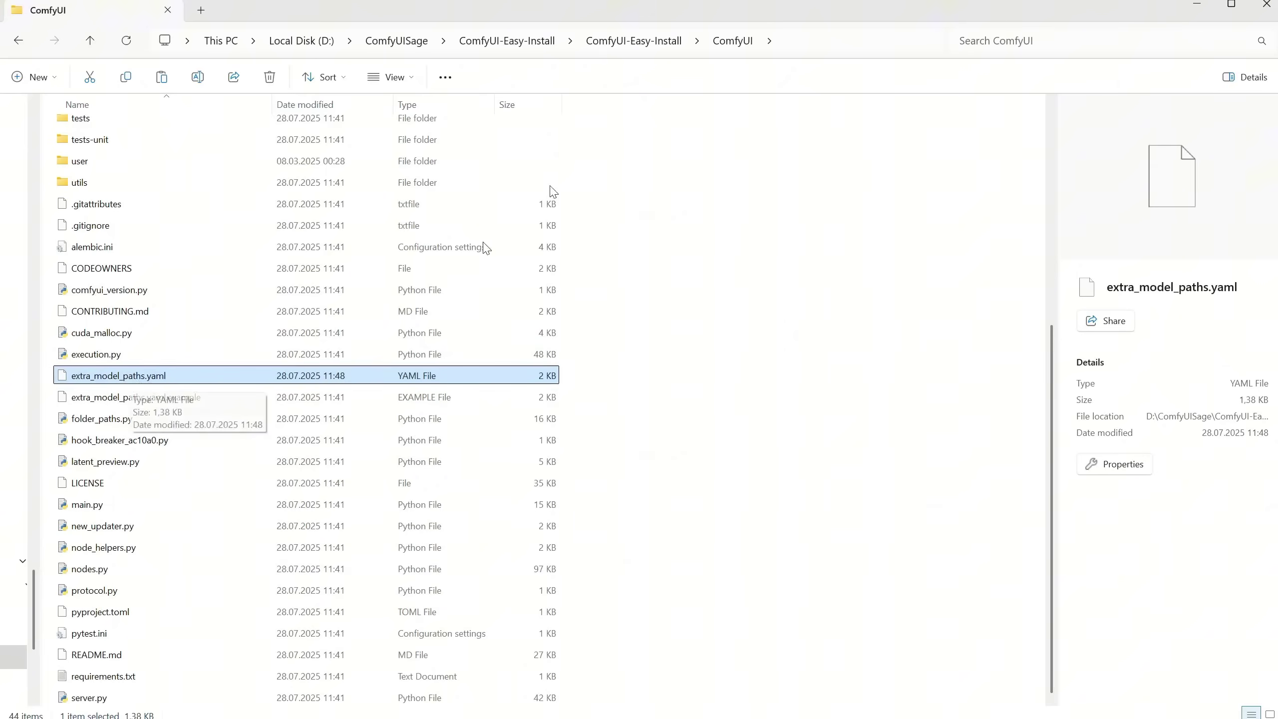
- Launch the Easy-Install ComfyUI with run_nvidia_gpu.bat
left_click(525, 49)
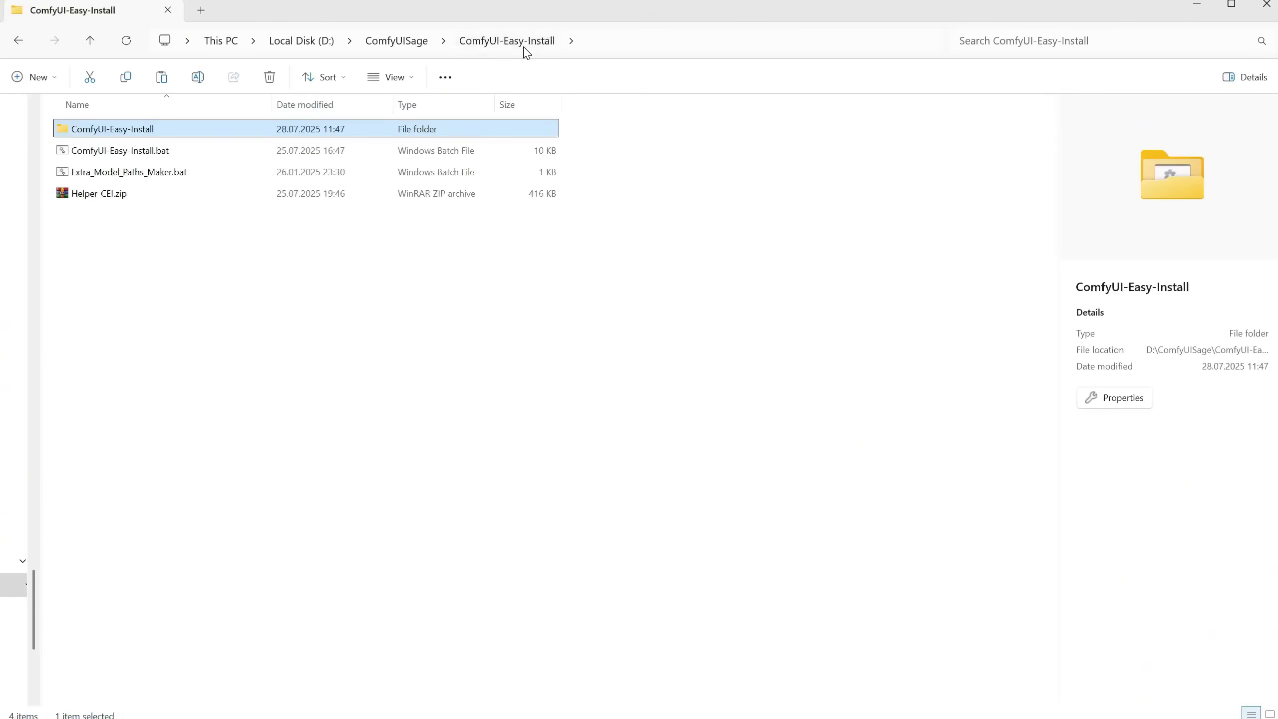
double_click(124, 134)
left_click(115, 217)
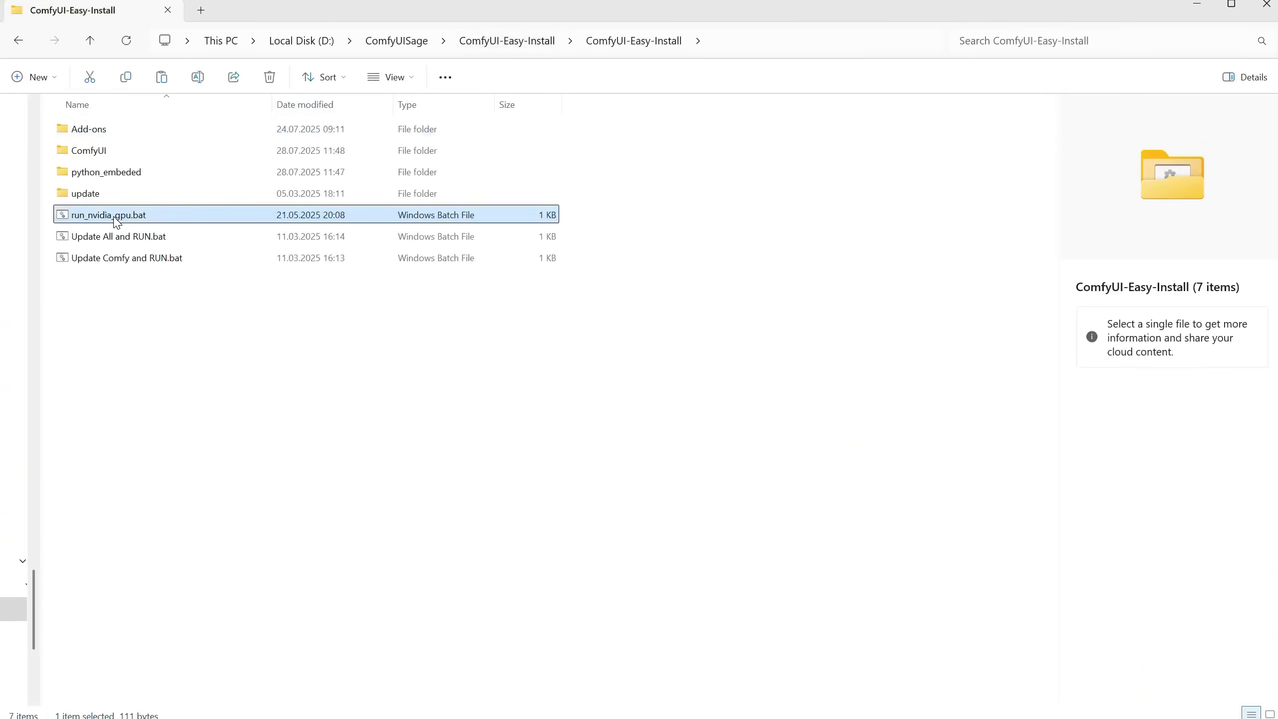
double_click(112, 217)
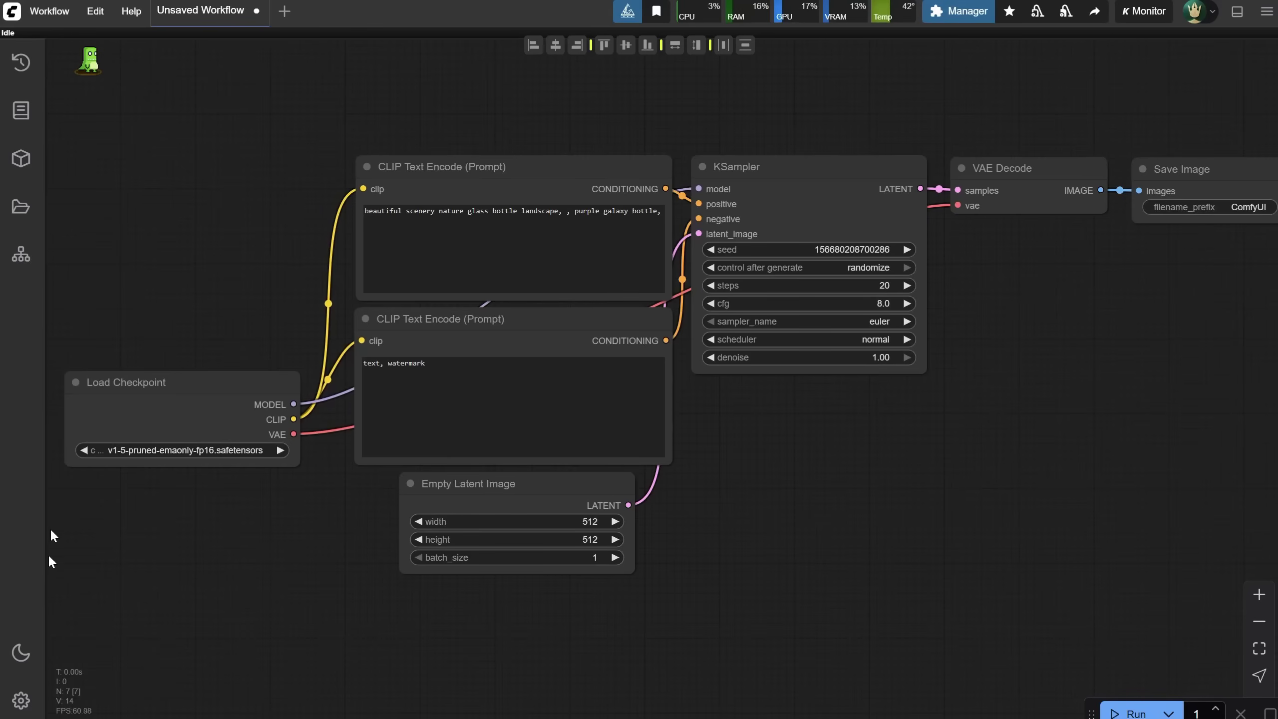
- Turn off KayTool's 'GuLuLu stay with you!' setting
left_click(25, 705)
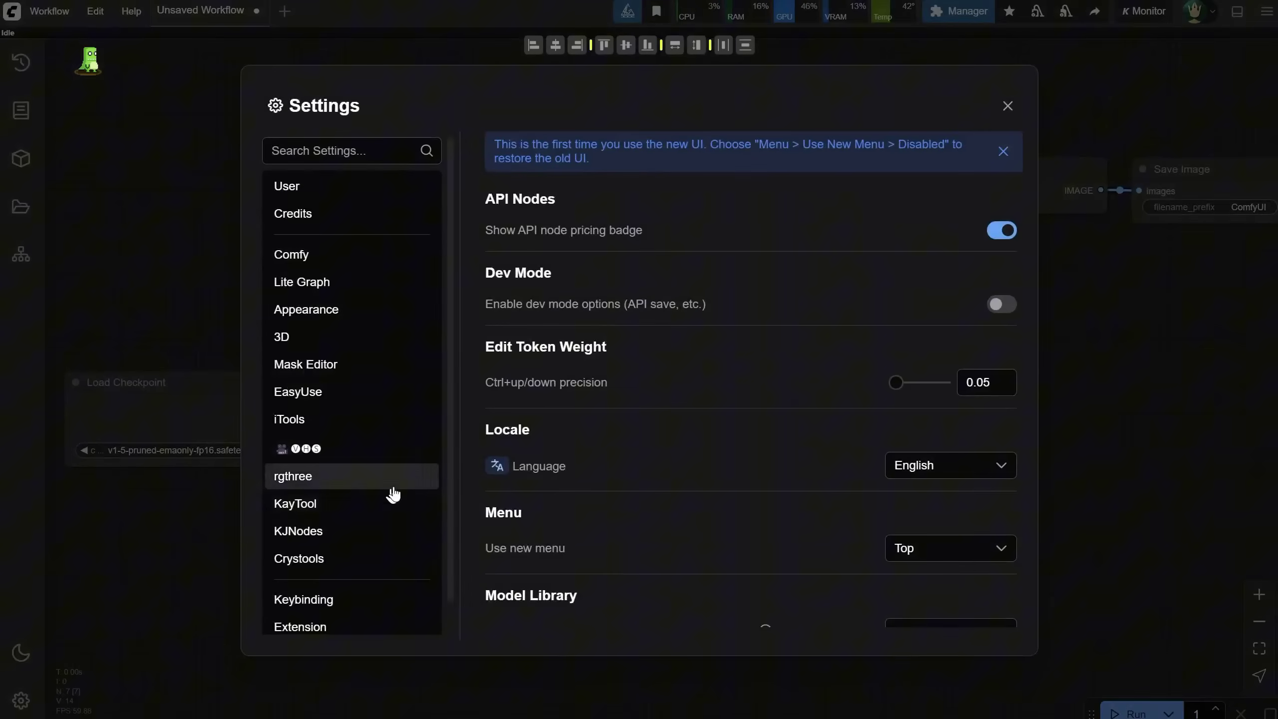
left_click(373, 506)
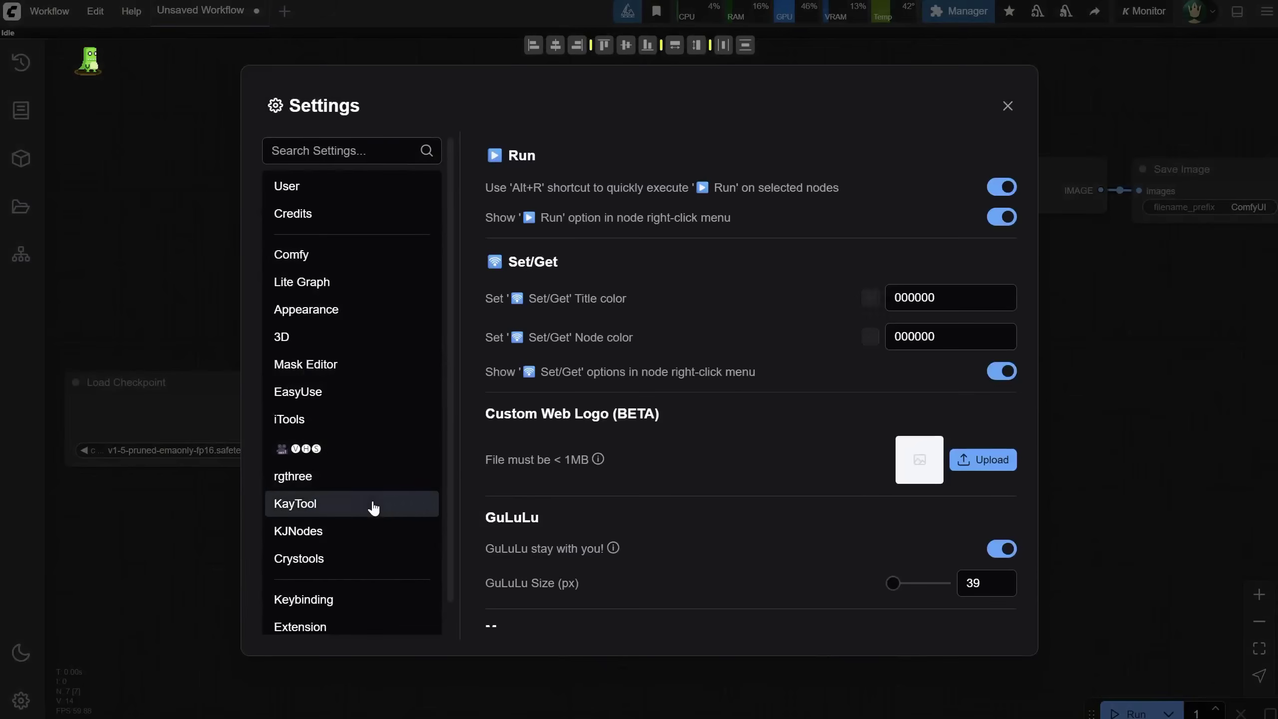
left_click(1001, 550)
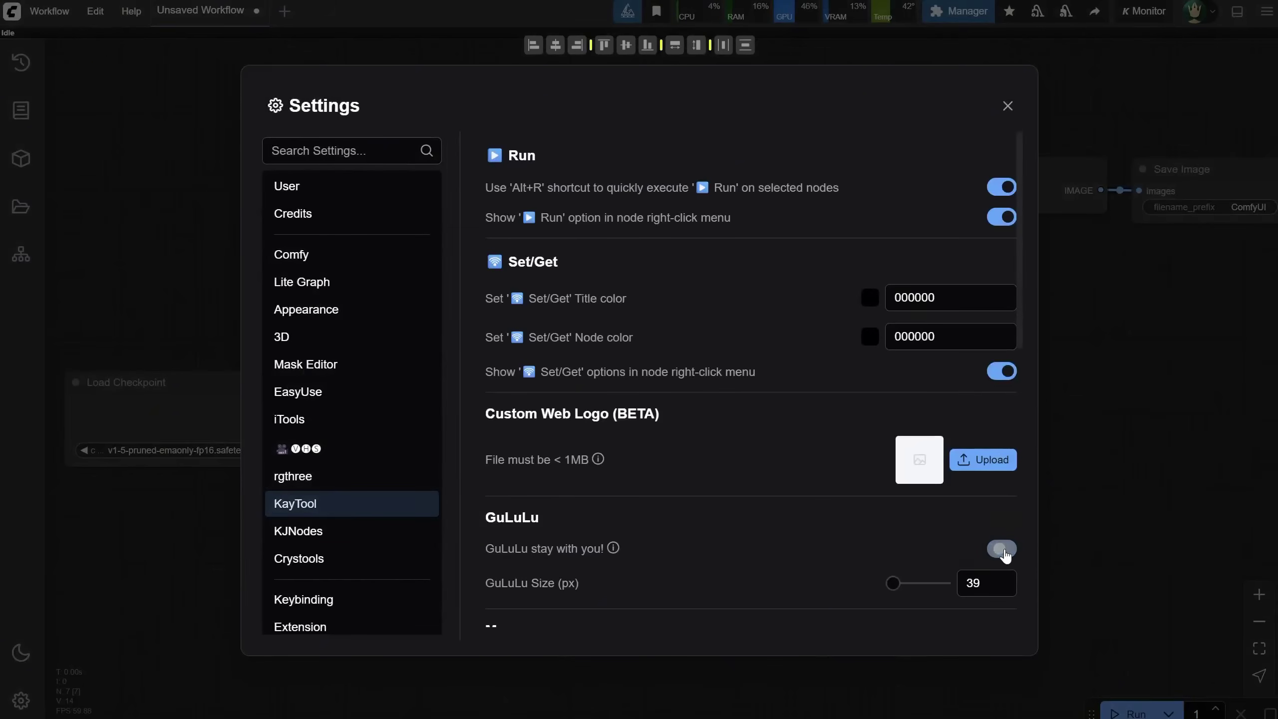
left_click(1008, 107)
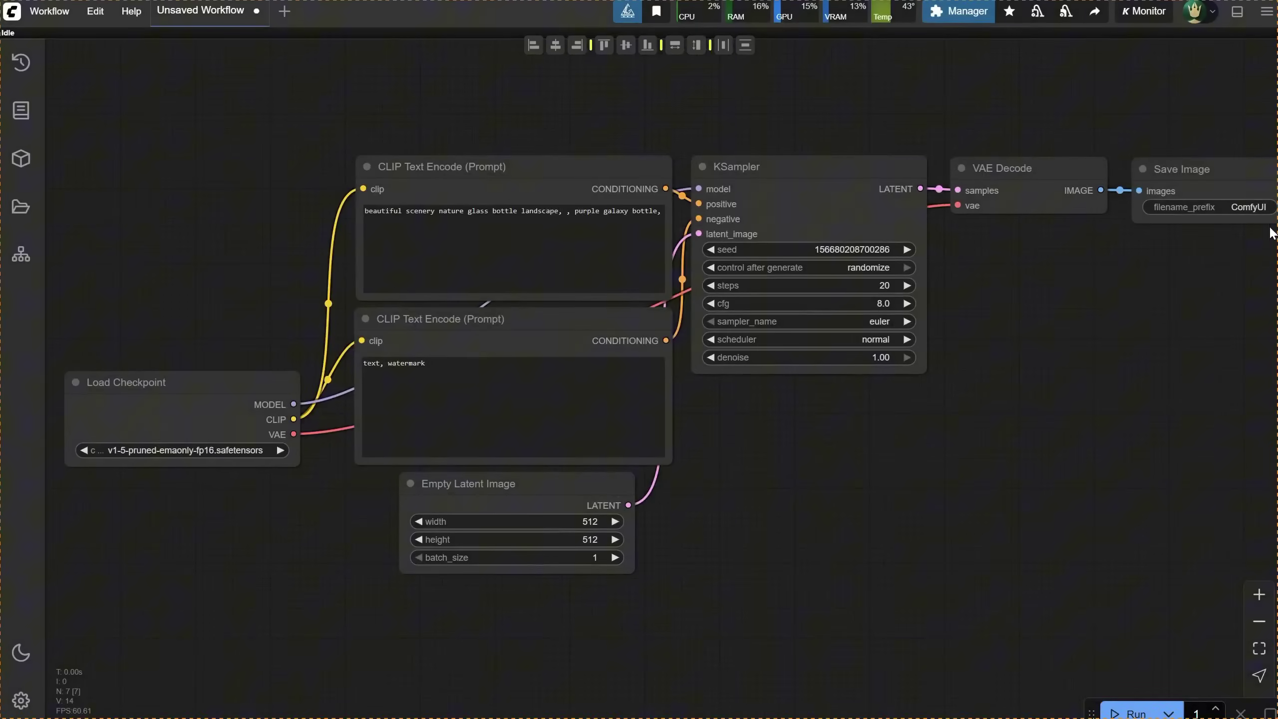
- Load the Flux txt2img with Upscaler workflow file, then open the Add-ons folder
left_click(50, 11)
left_click(70, 64)
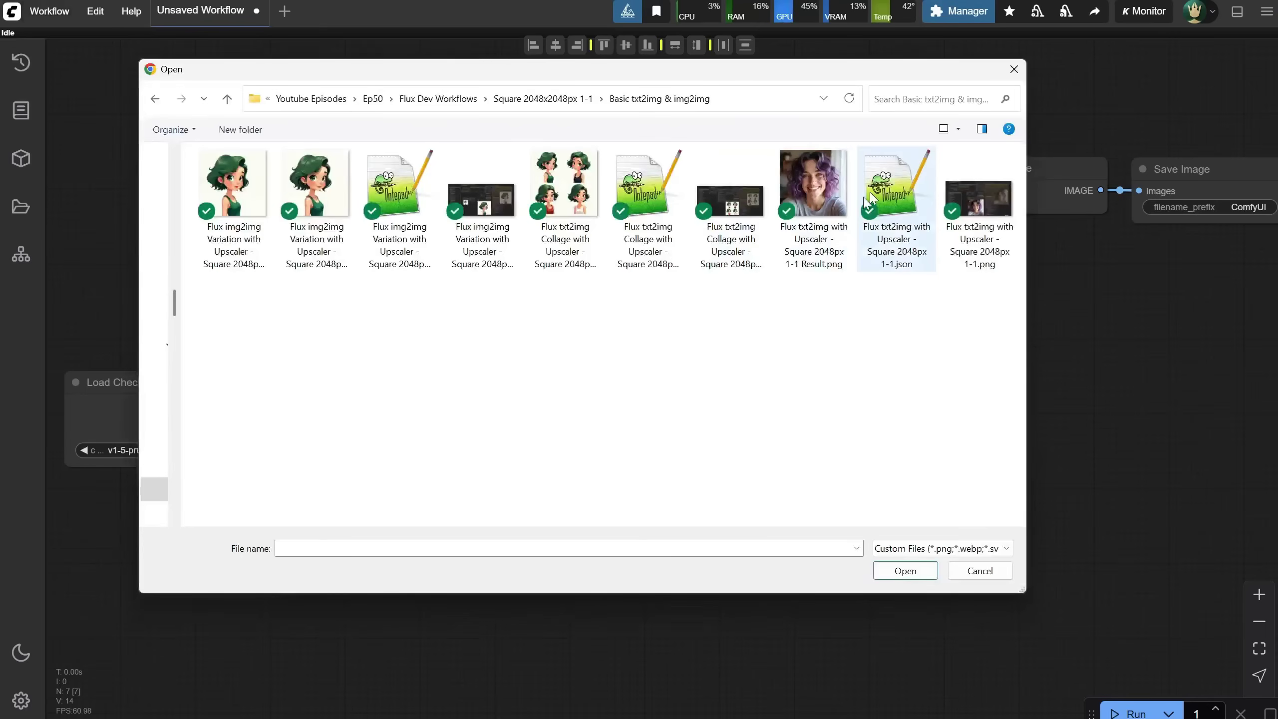
double_click(887, 186)
scroll(443, 338, "down", 3)
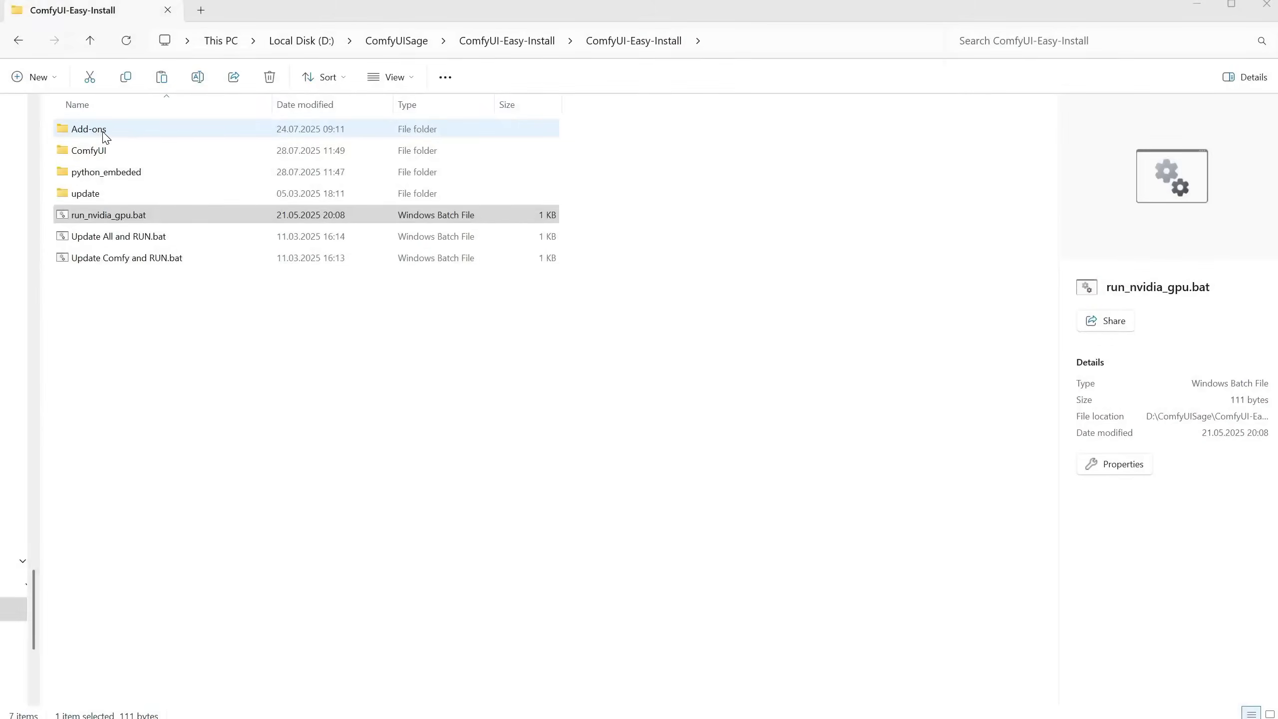
double_click(104, 133)
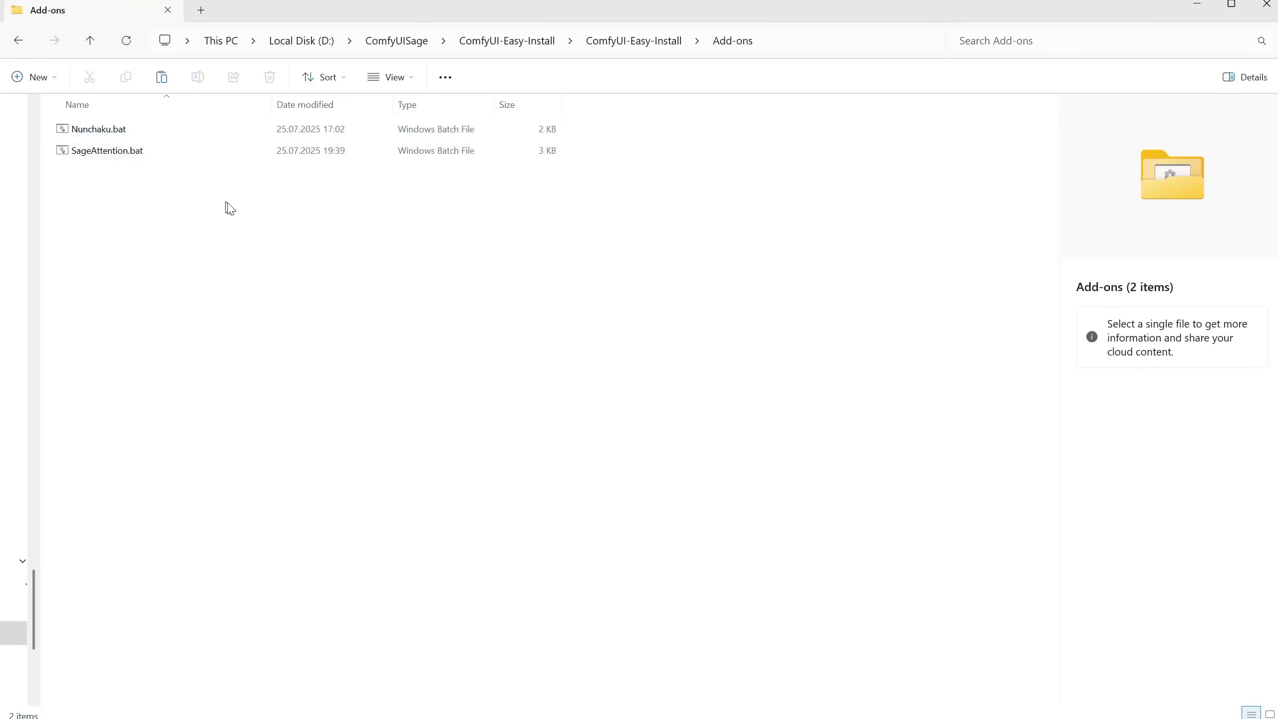
- Run SageAttention.bat to install triton-windows 3.3.1 and sageattention 2.2.0
left_click(86, 147)
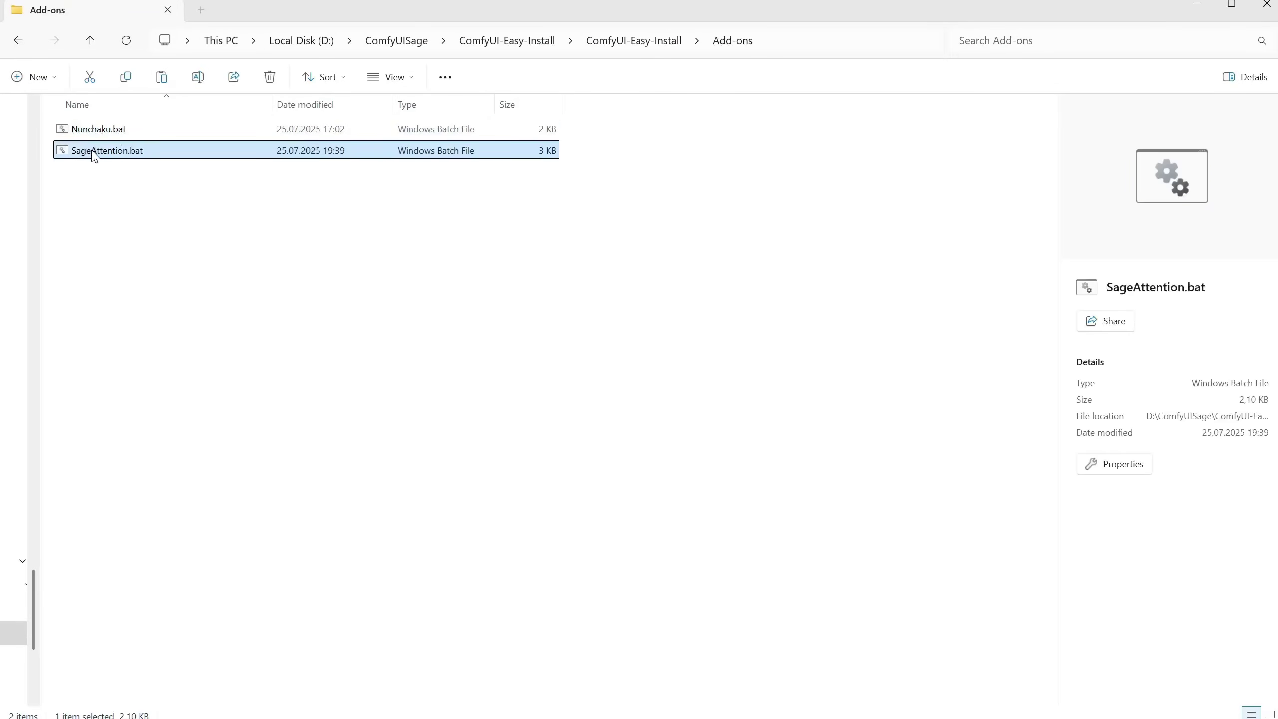
double_click(94, 151)
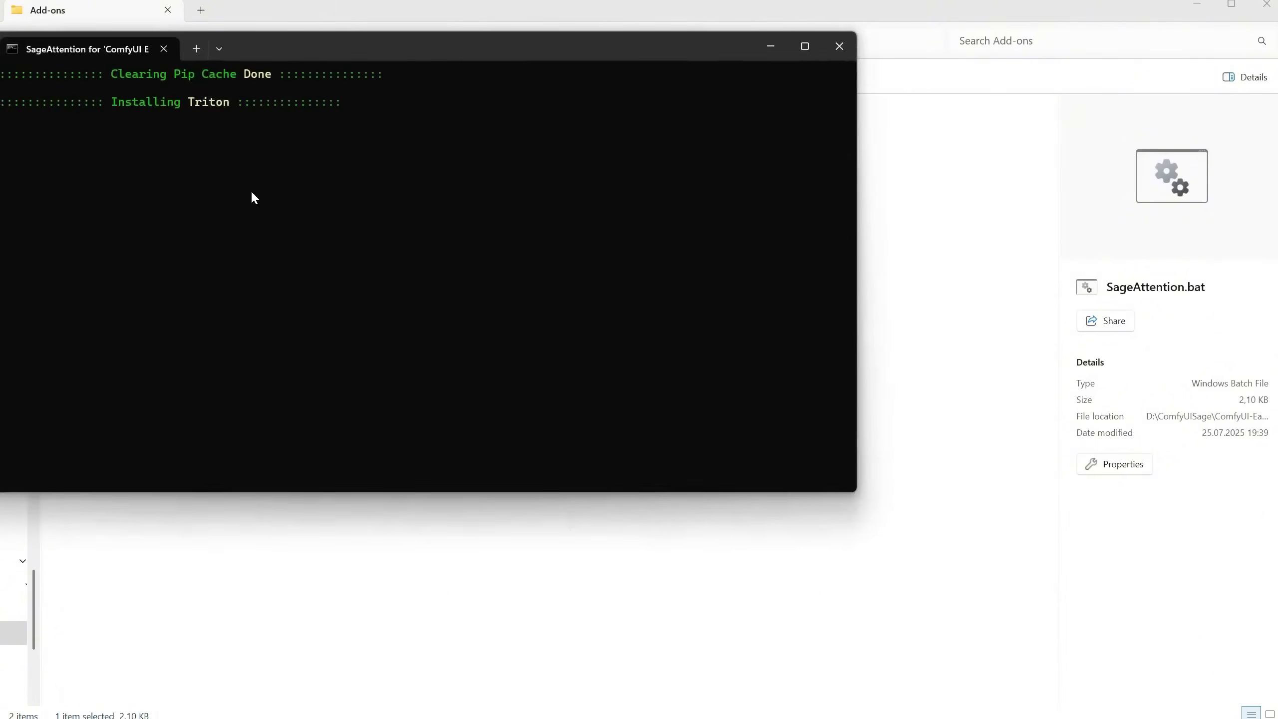
left_click_drag(348, 37, 468, 63)
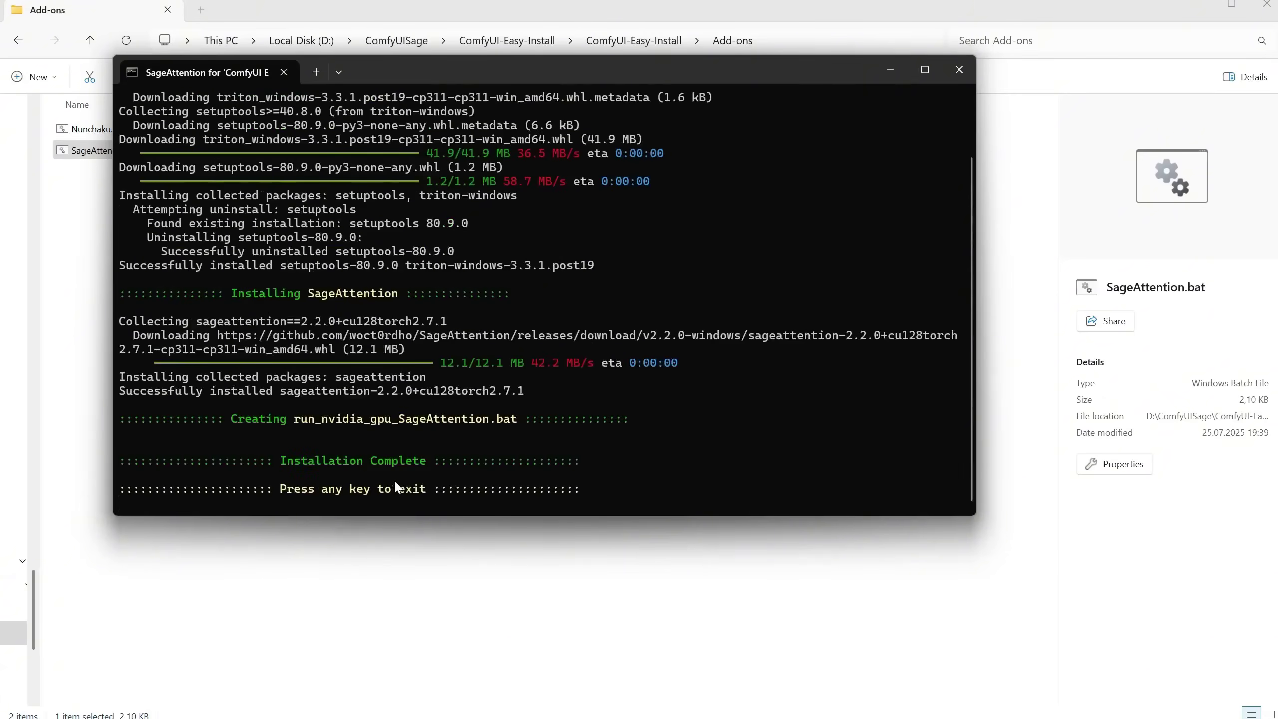
- Close the installer and compare run_nvidia_gpu.bat with the new run_nvidia_gpu_SageAttention.bat
key("Return")
left_click(627, 49)
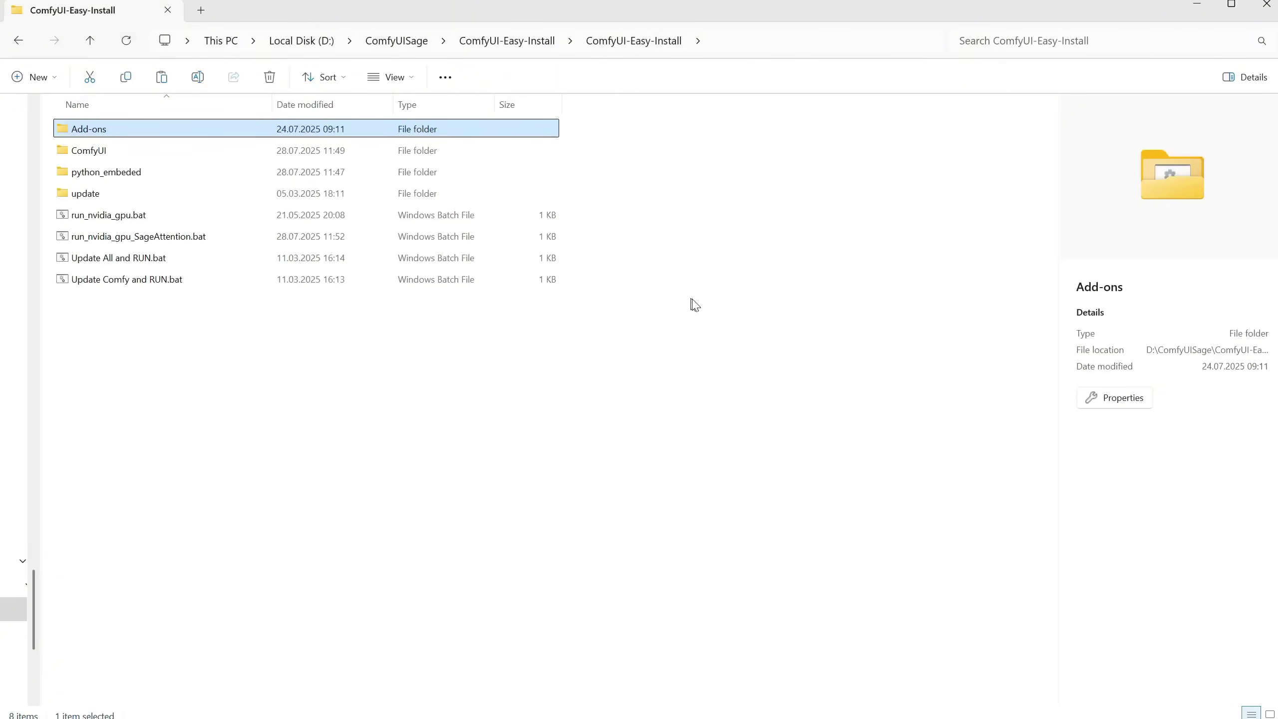
left_click(121, 242)
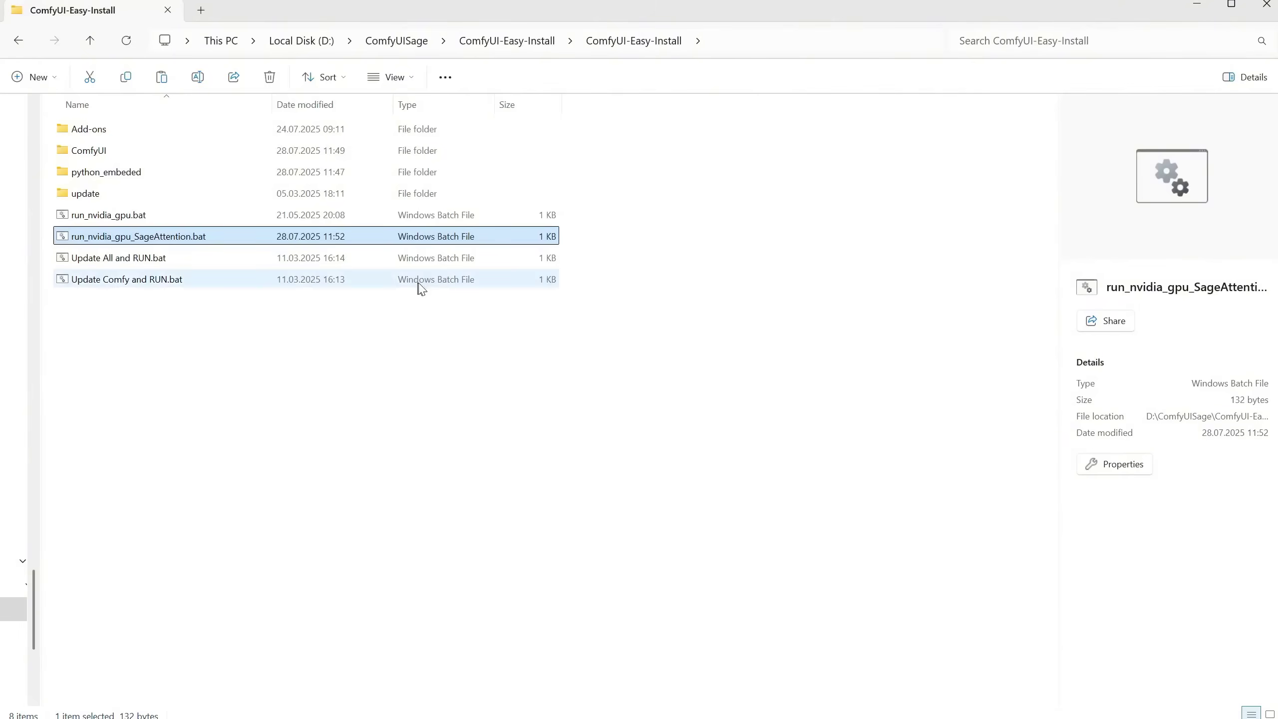
left_click(121, 218)
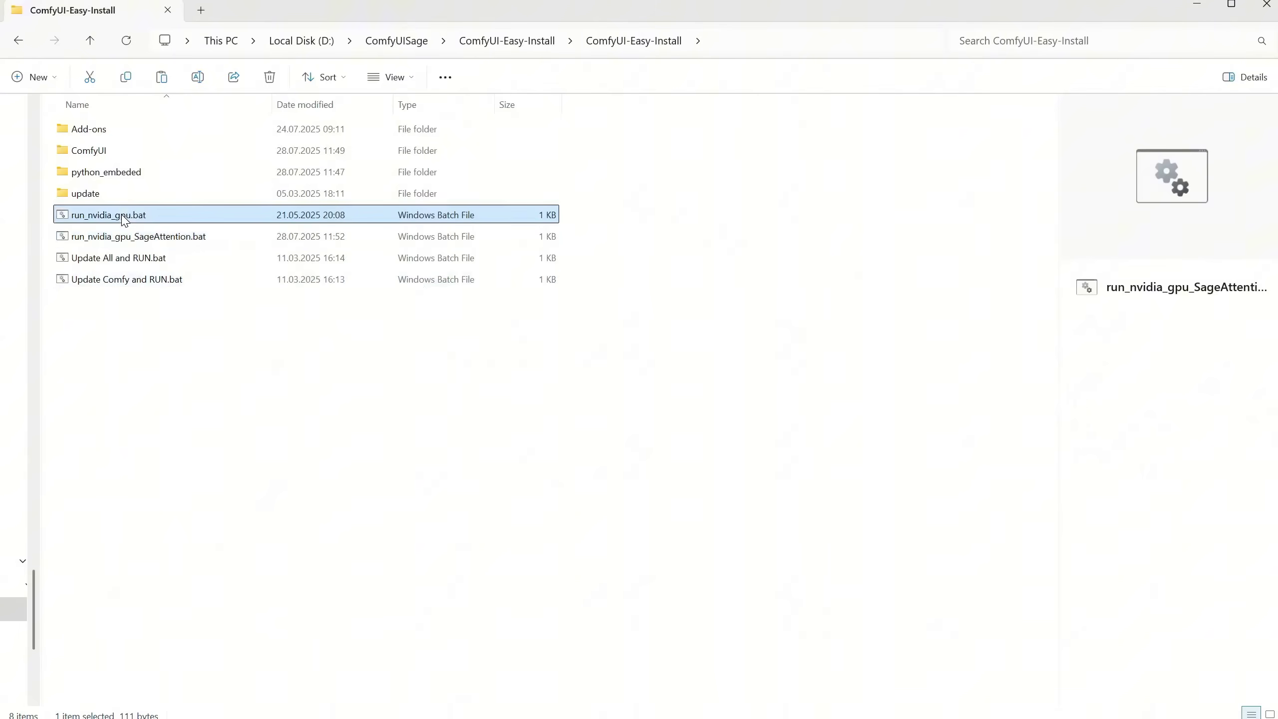
left_click(112, 239)
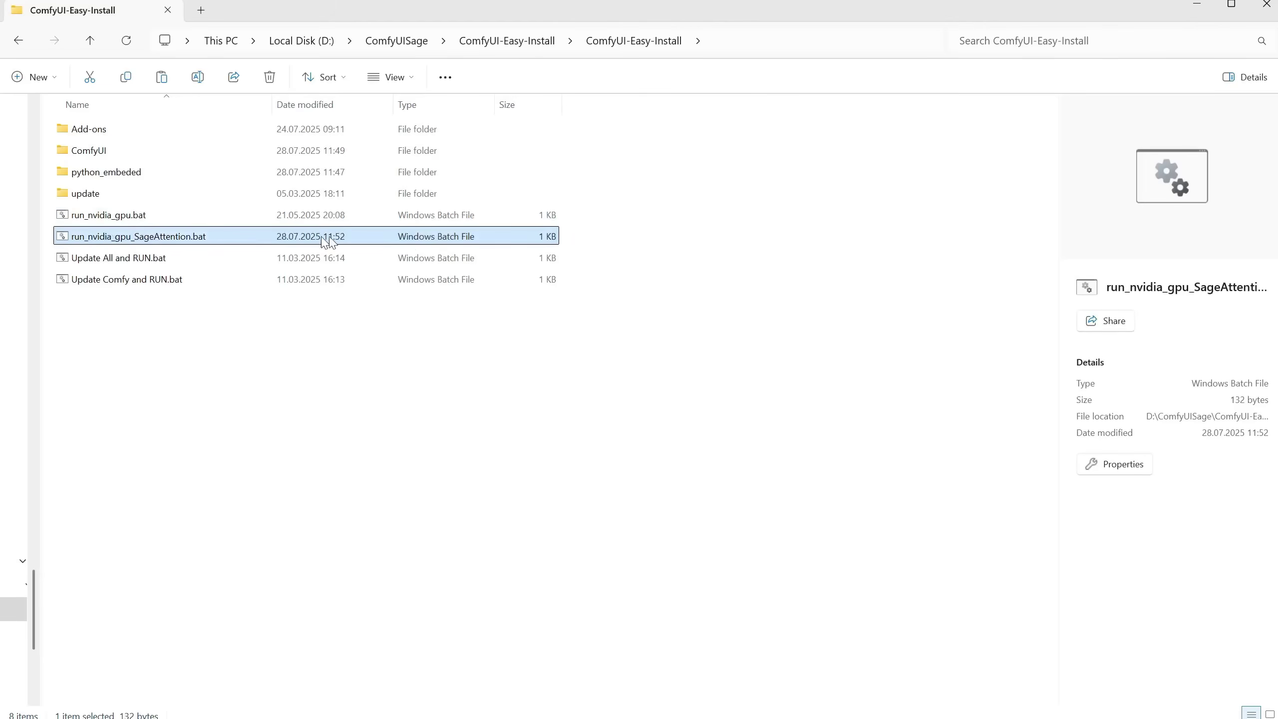
- Inspect run_nvidia_gpu_SageAttention.bat's --use-sage-attention flag in Notepad, then close it
right_click(184, 236)
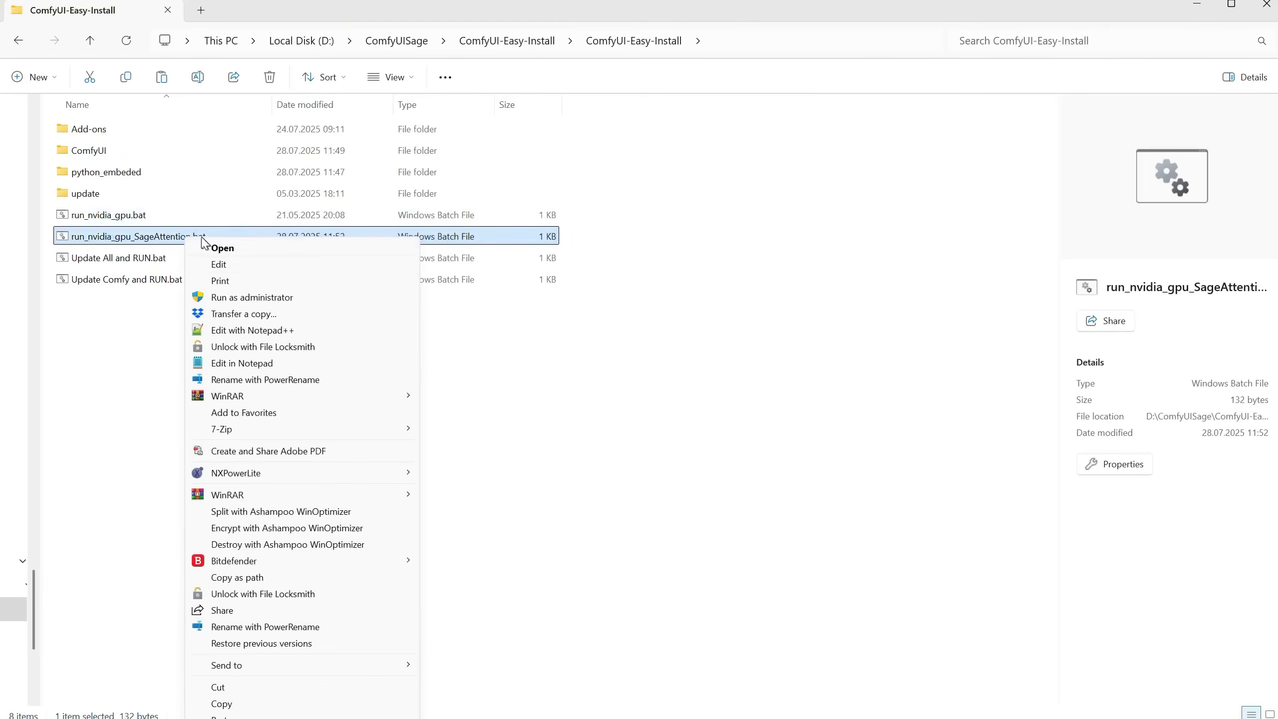
left_click(246, 265)
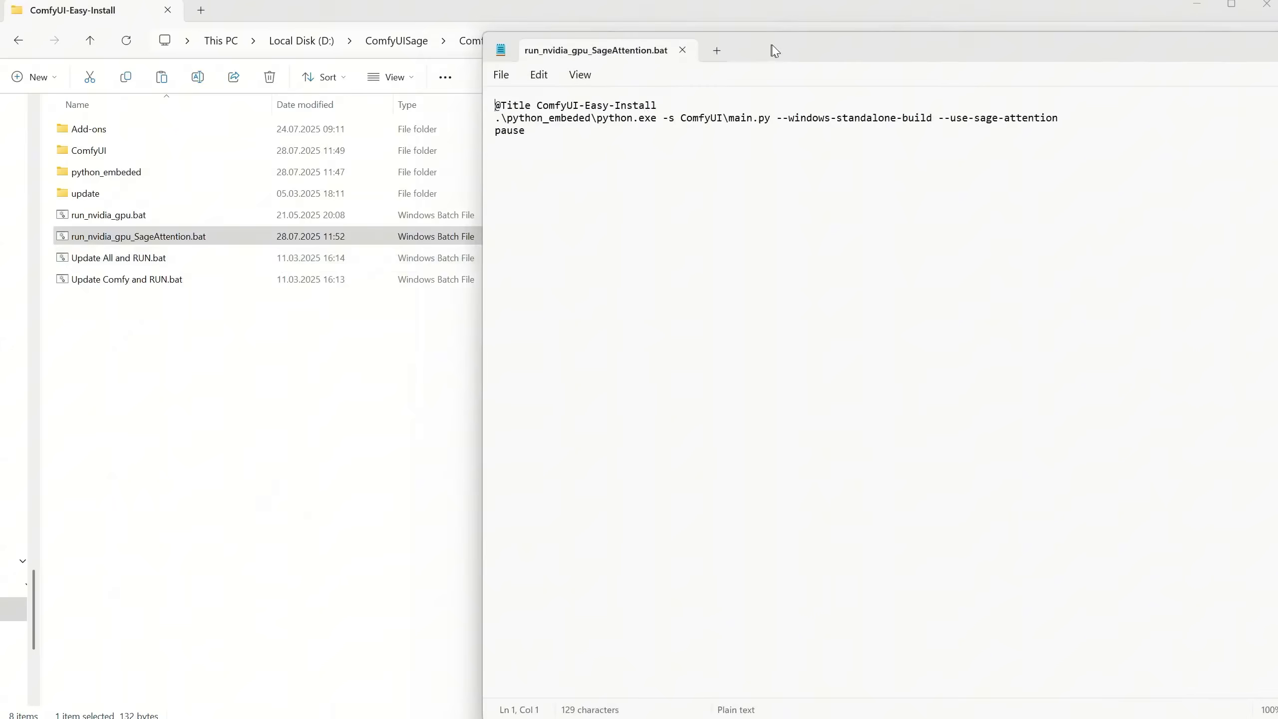
left_click_drag(748, 146, 604, 151)
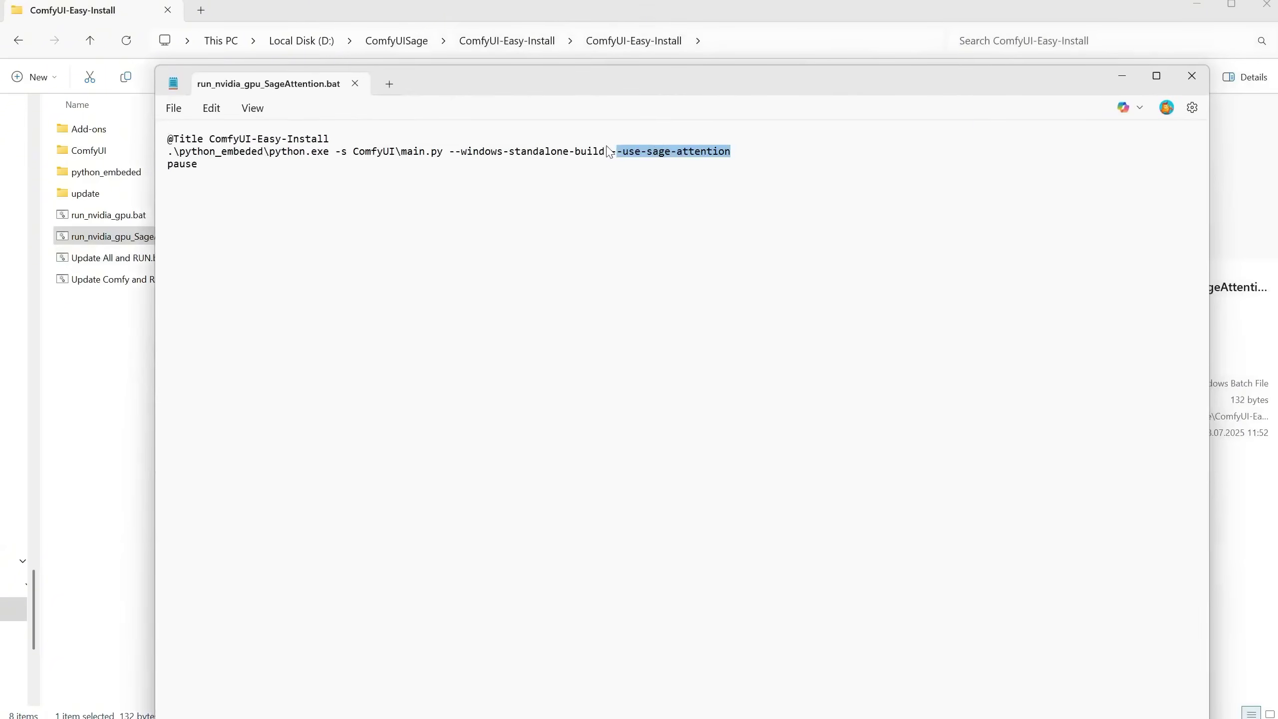
left_click(1196, 80)
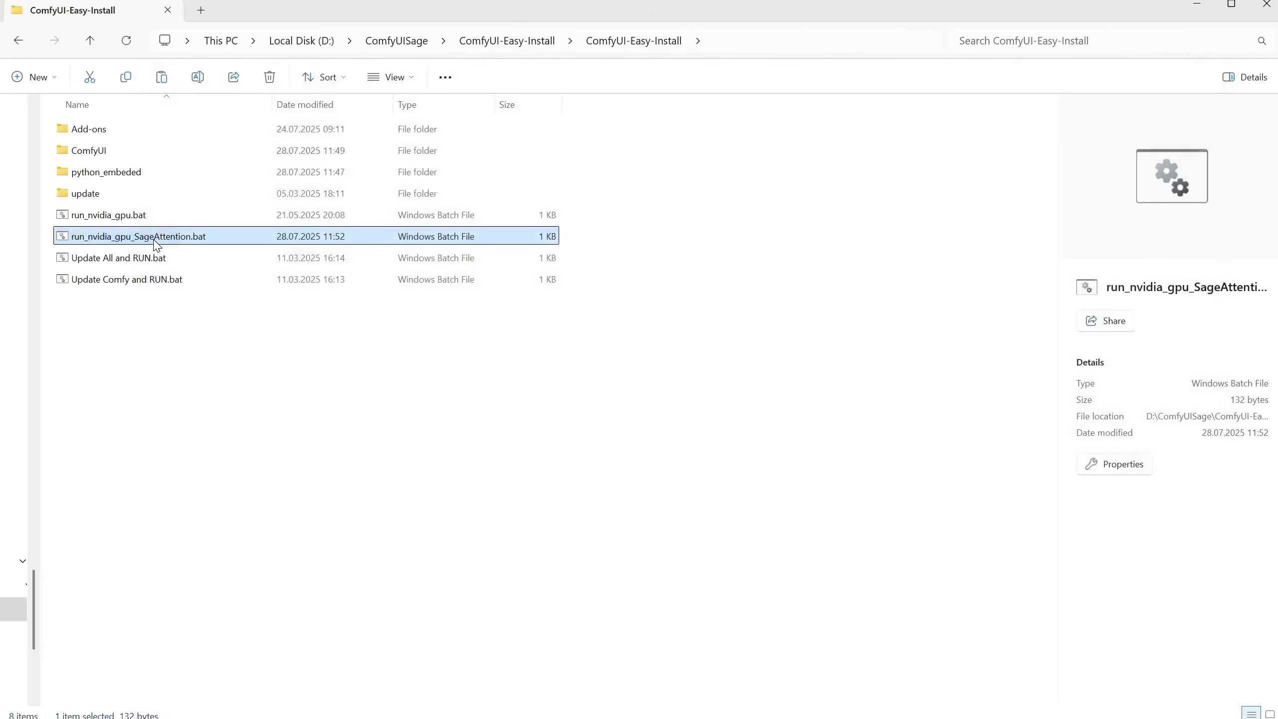
- Start ComfyUI with the SageAttention launcher and open 'Ep55 Wan 2.1 I2V 480p with FusionX Lora.json'
double_click(155, 243)
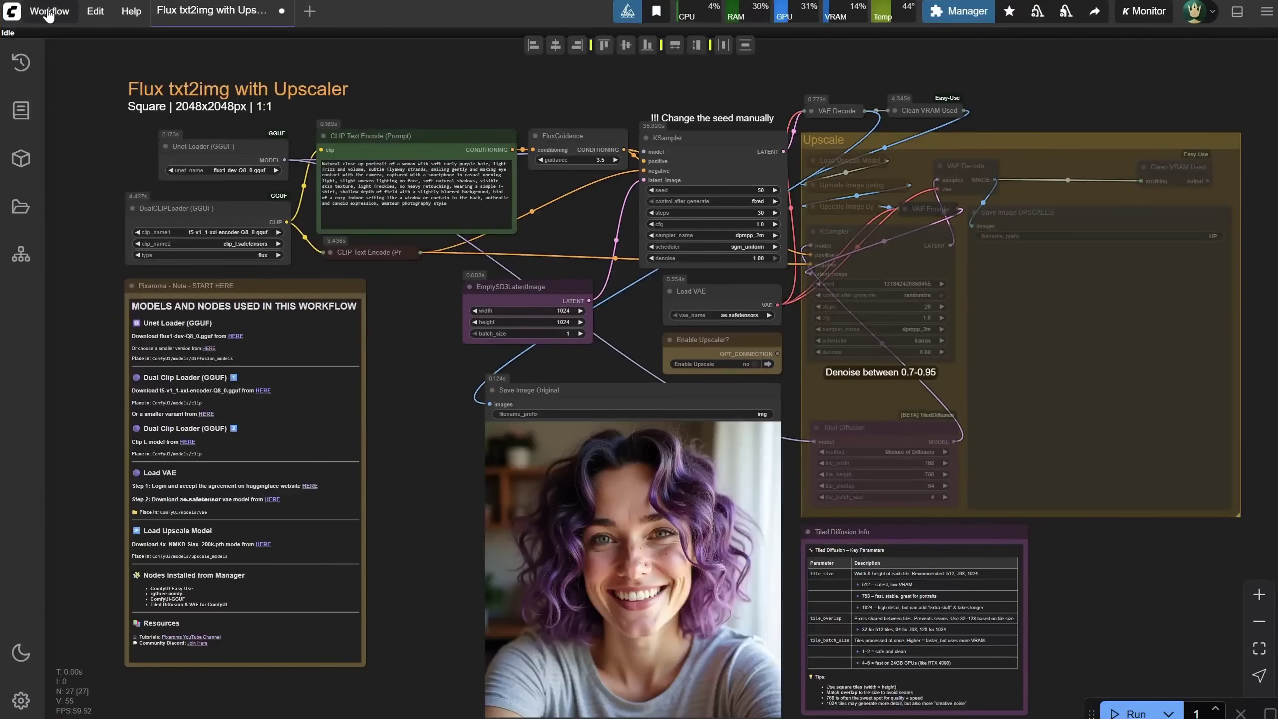
left_click(48, 11)
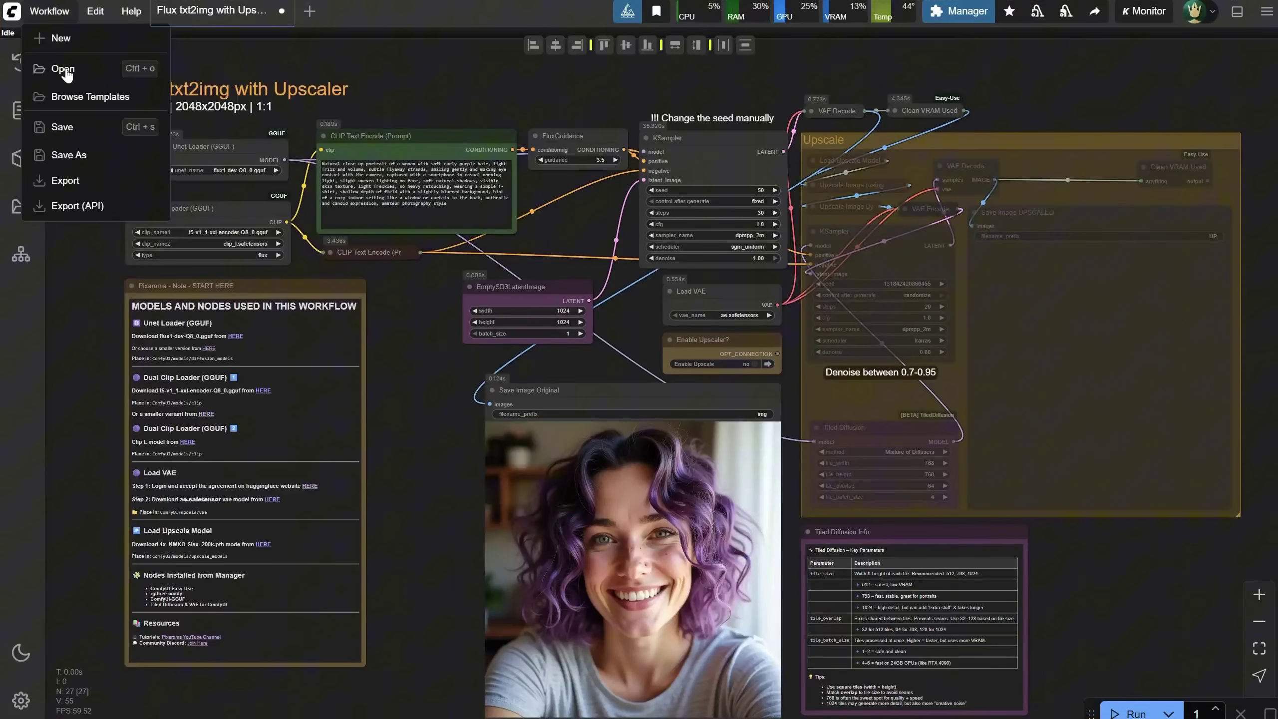
left_click(63, 68)
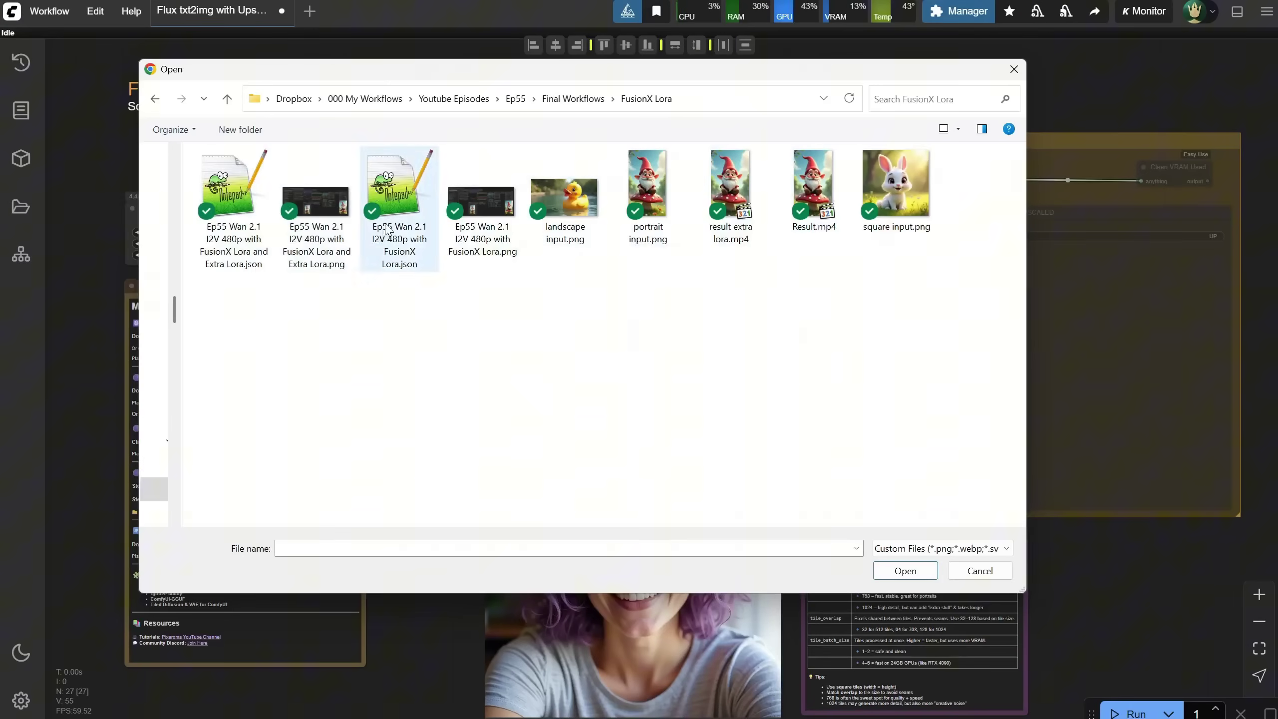
left_click(404, 211)
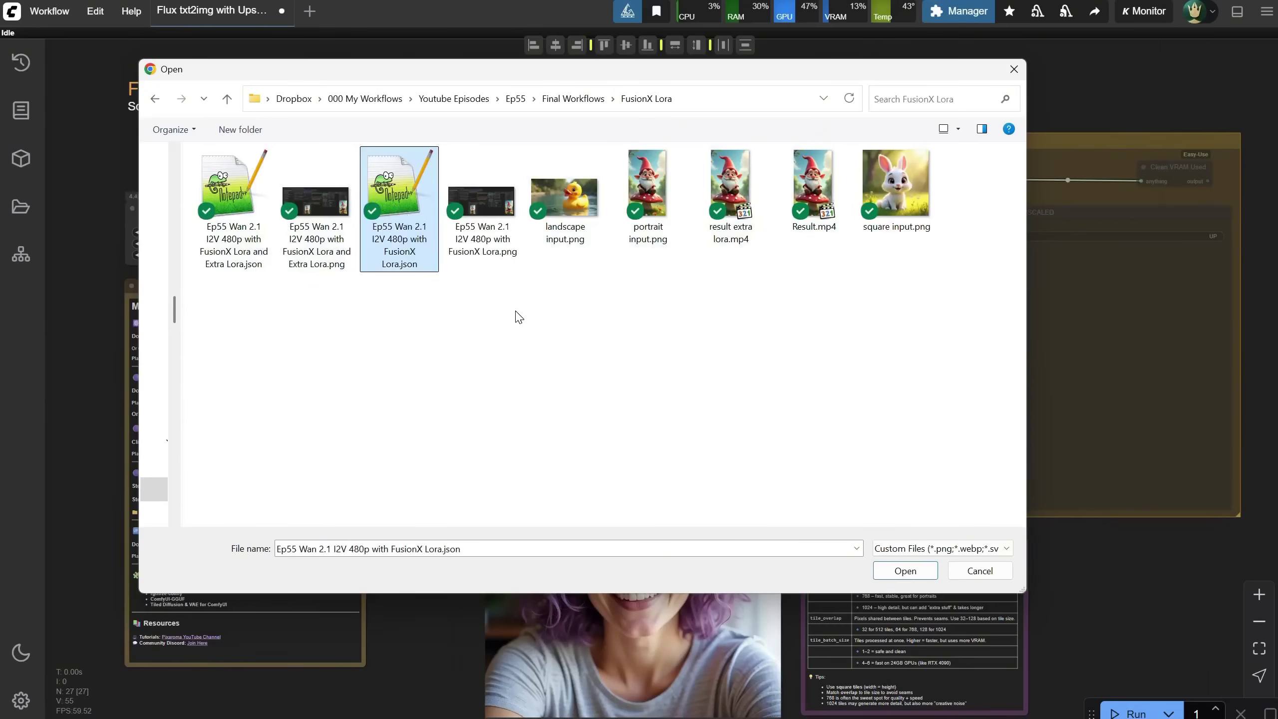
double_click(398, 204)
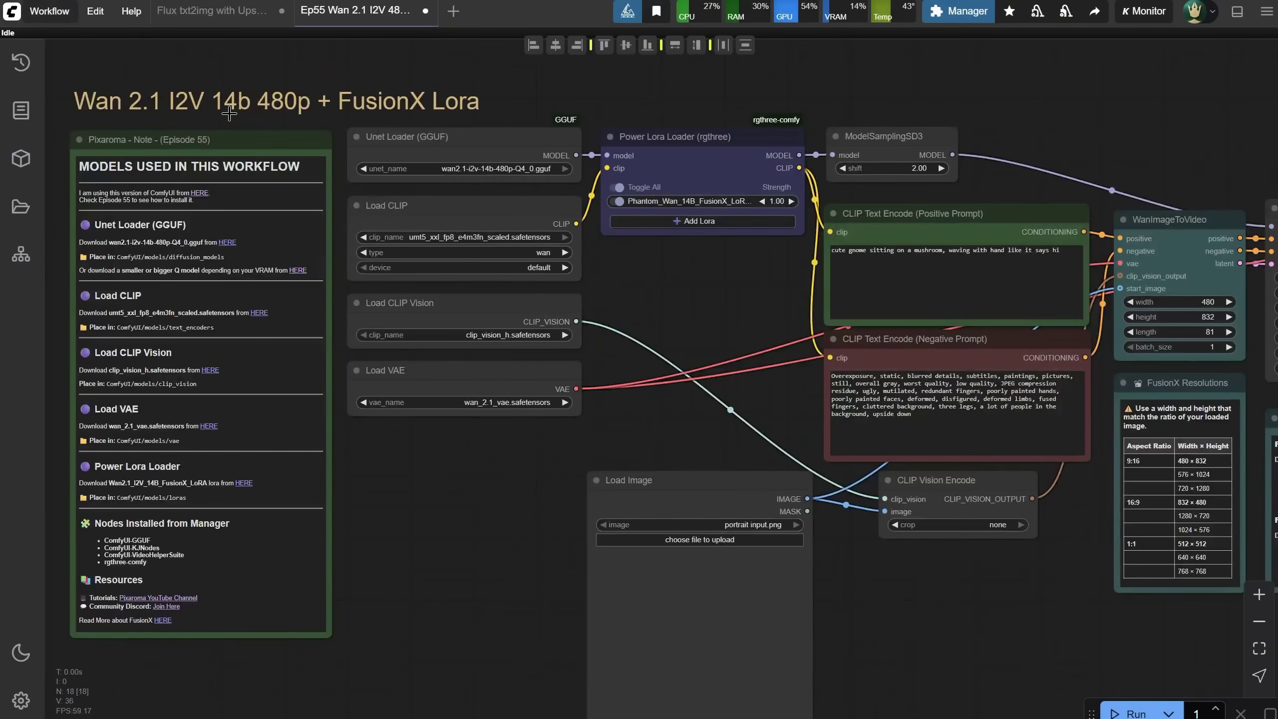
scroll(232, 125, "up", 3)
left_click_drag(235, 128, 481, 108)
scroll(186, 196, "up", 2)
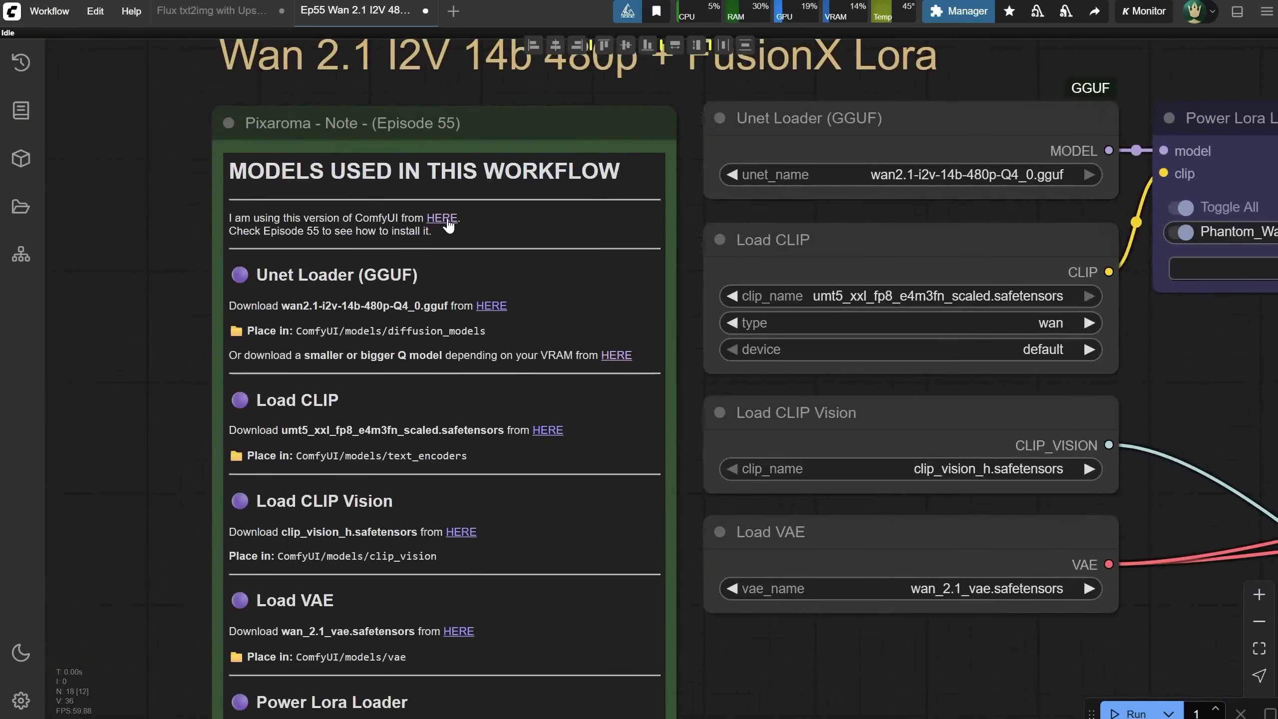
left_click_drag(148, 244, 102, 125)
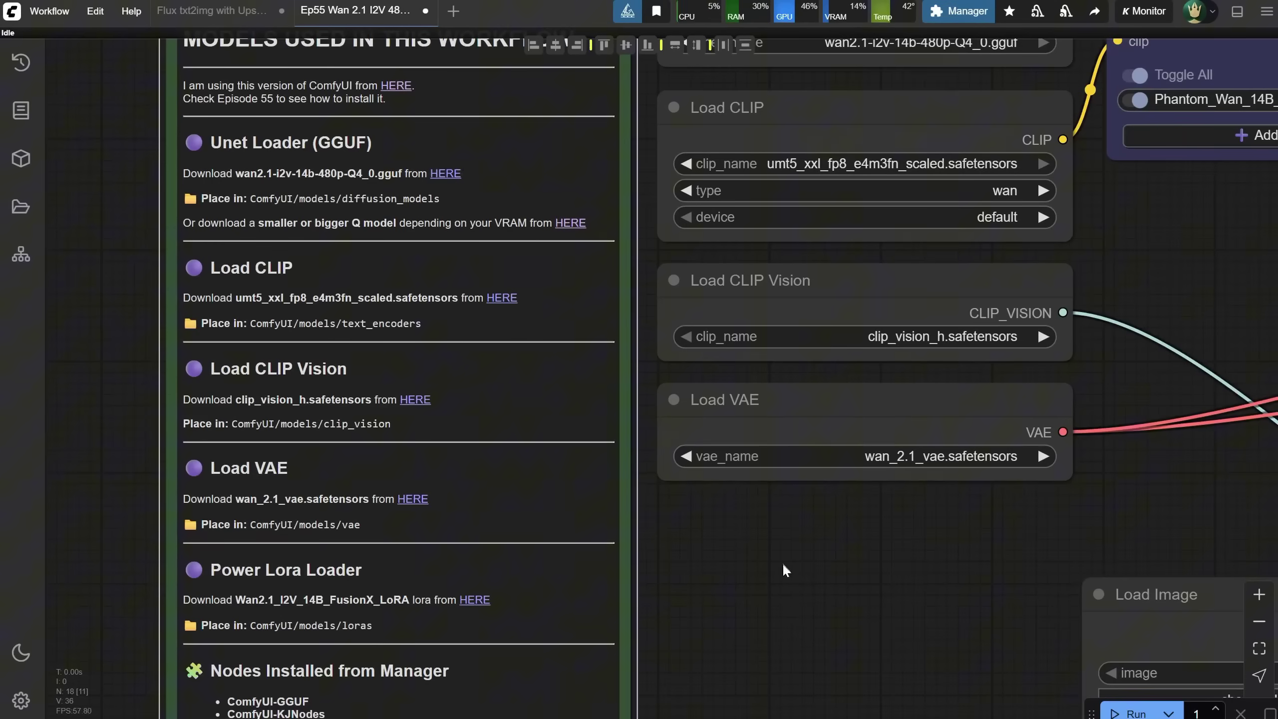
left_click_drag(782, 559, 689, 665)
left_click(868, 204)
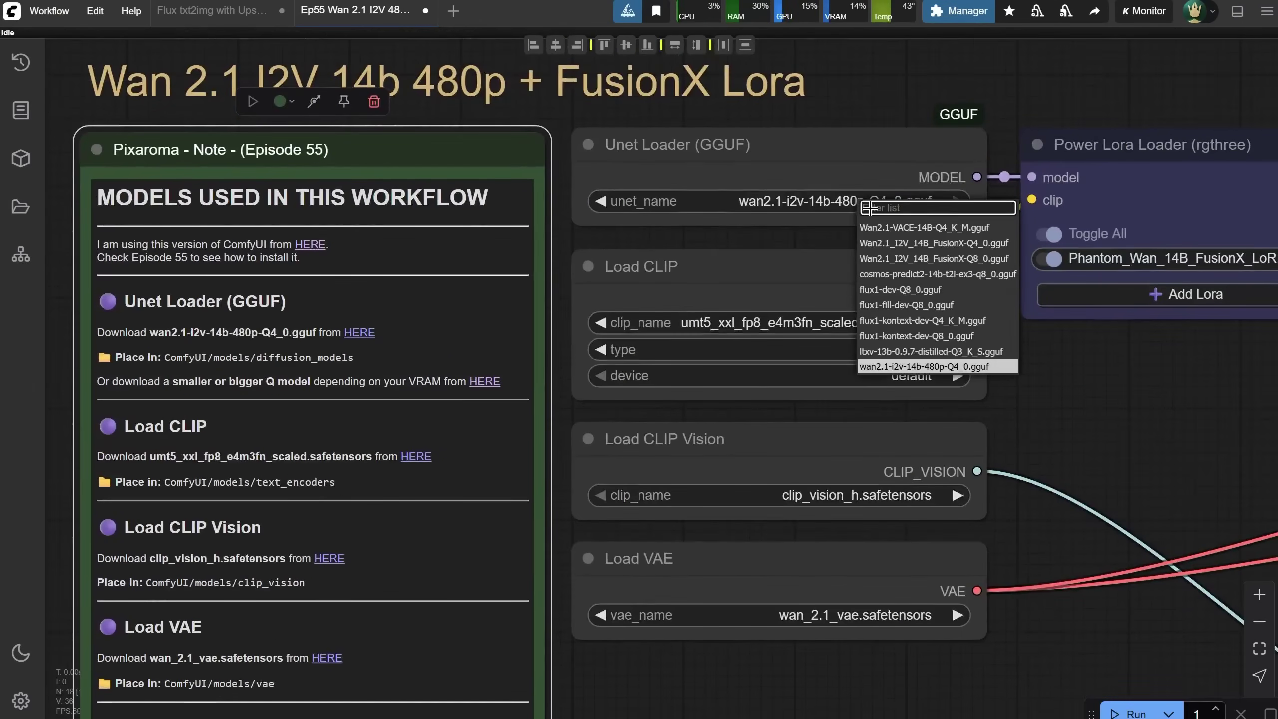
left_click(889, 367)
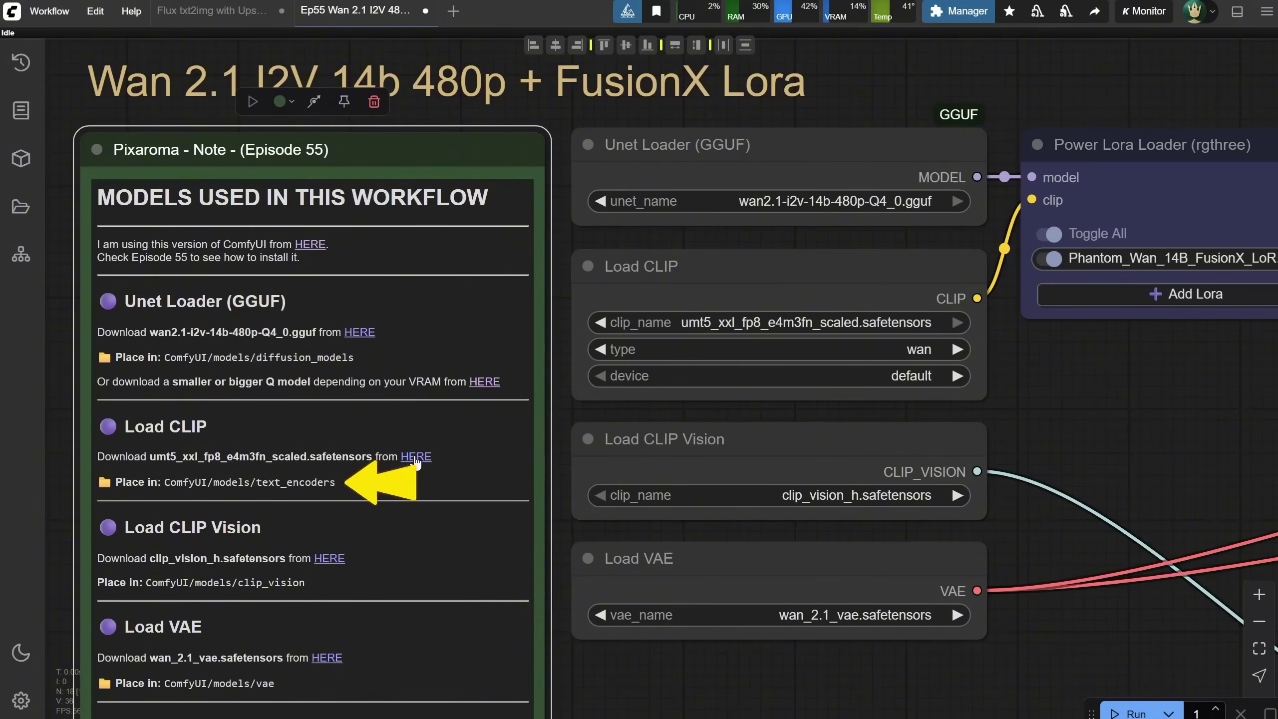
left_click(823, 322)
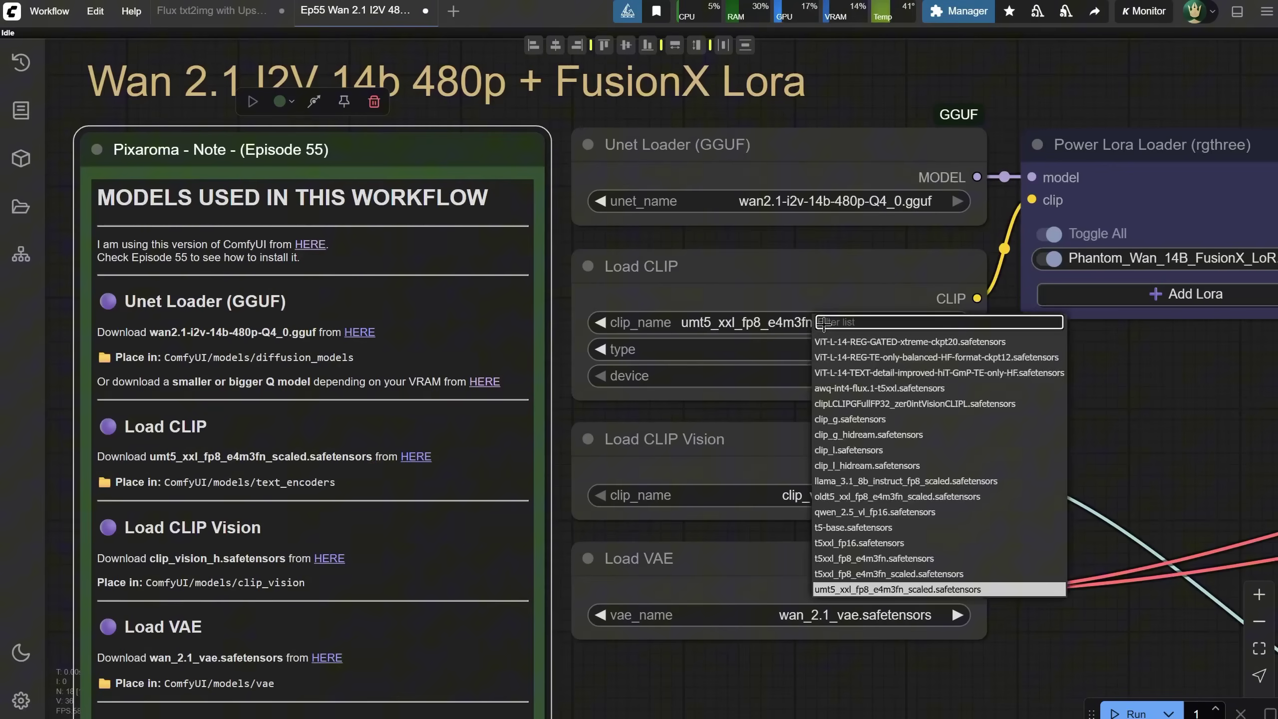
left_click(1135, 459)
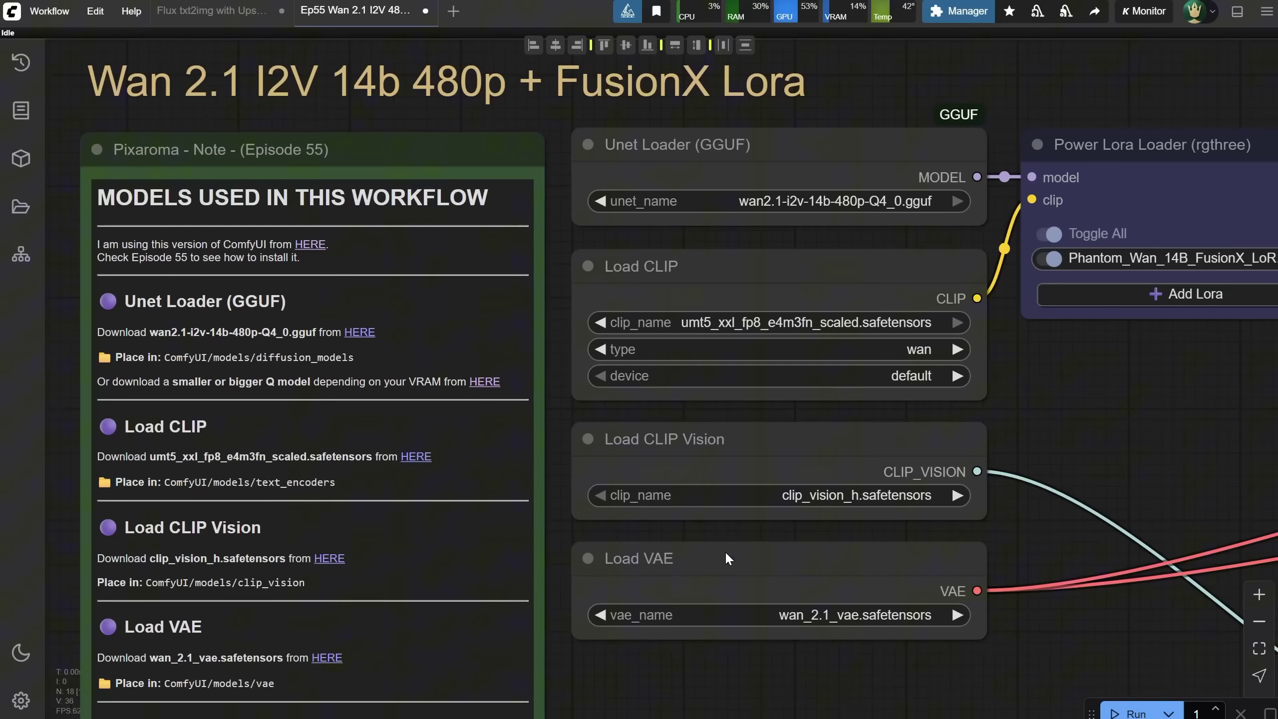
scroll(559, 681, "down", 5)
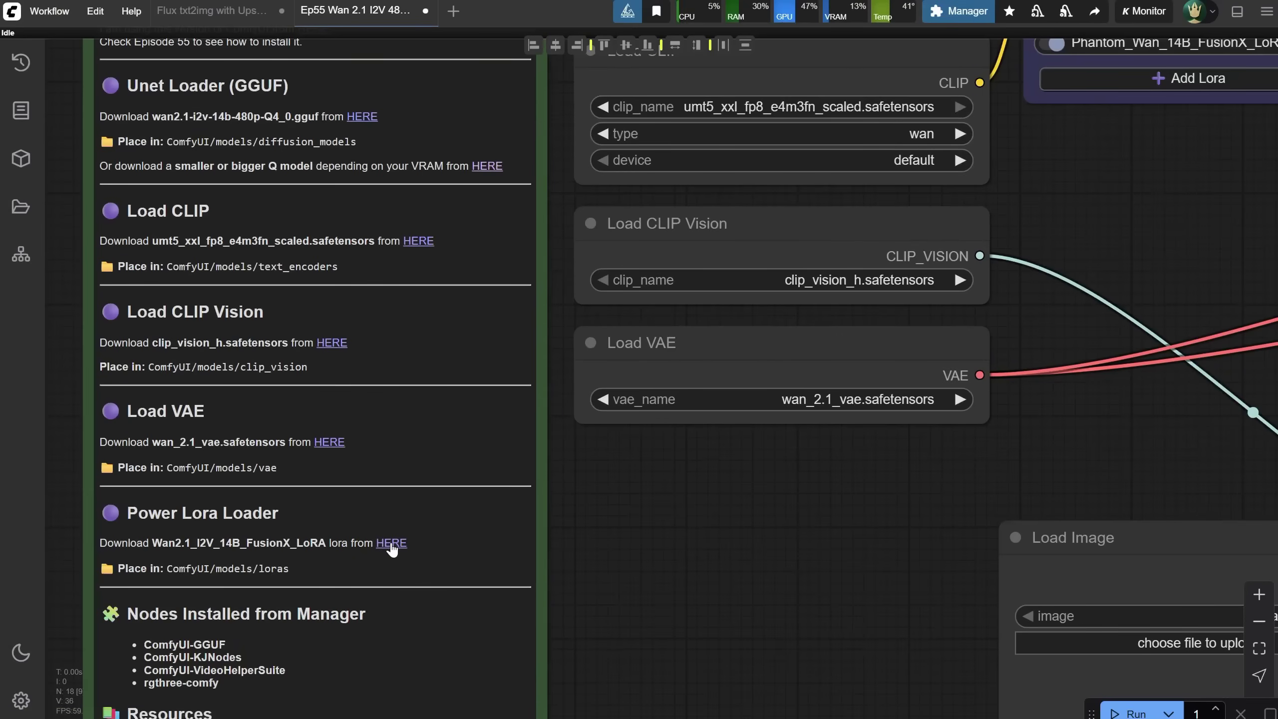
- Download the FusionX LoRA from the note's link and browse to the ComfyUI-Easy-Install loras folder
left_click(391, 543)
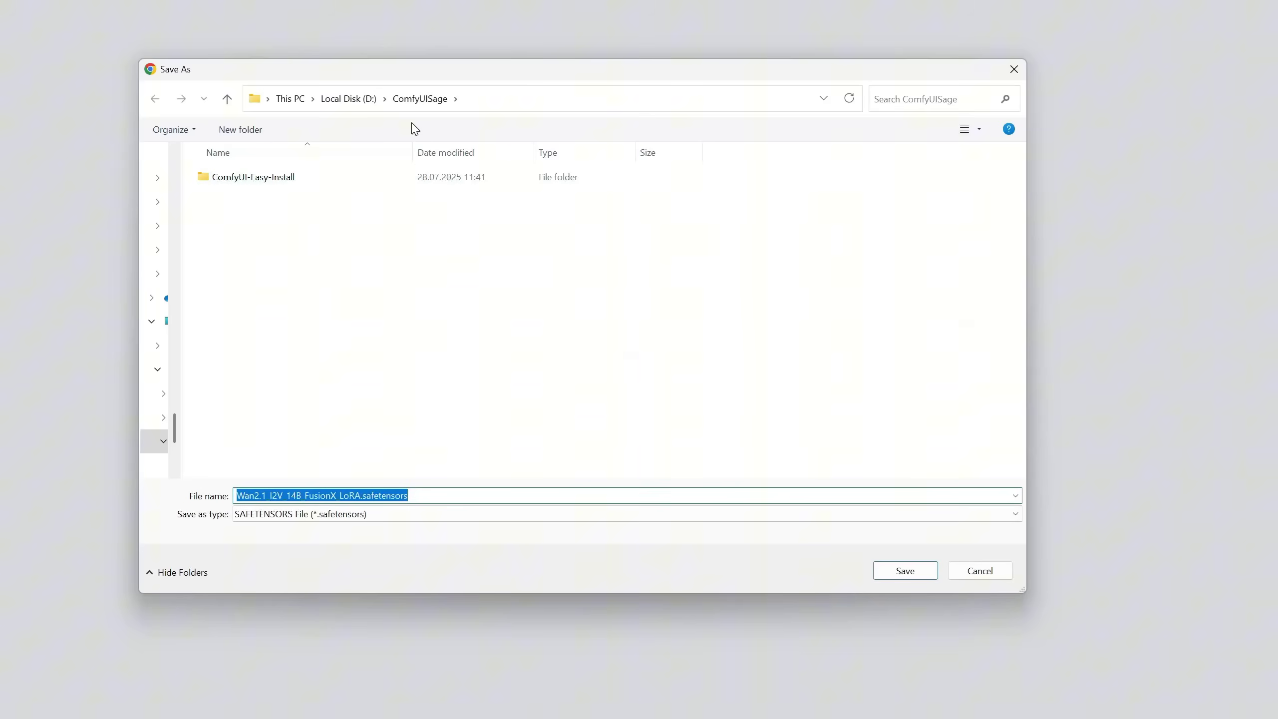
double_click(317, 181)
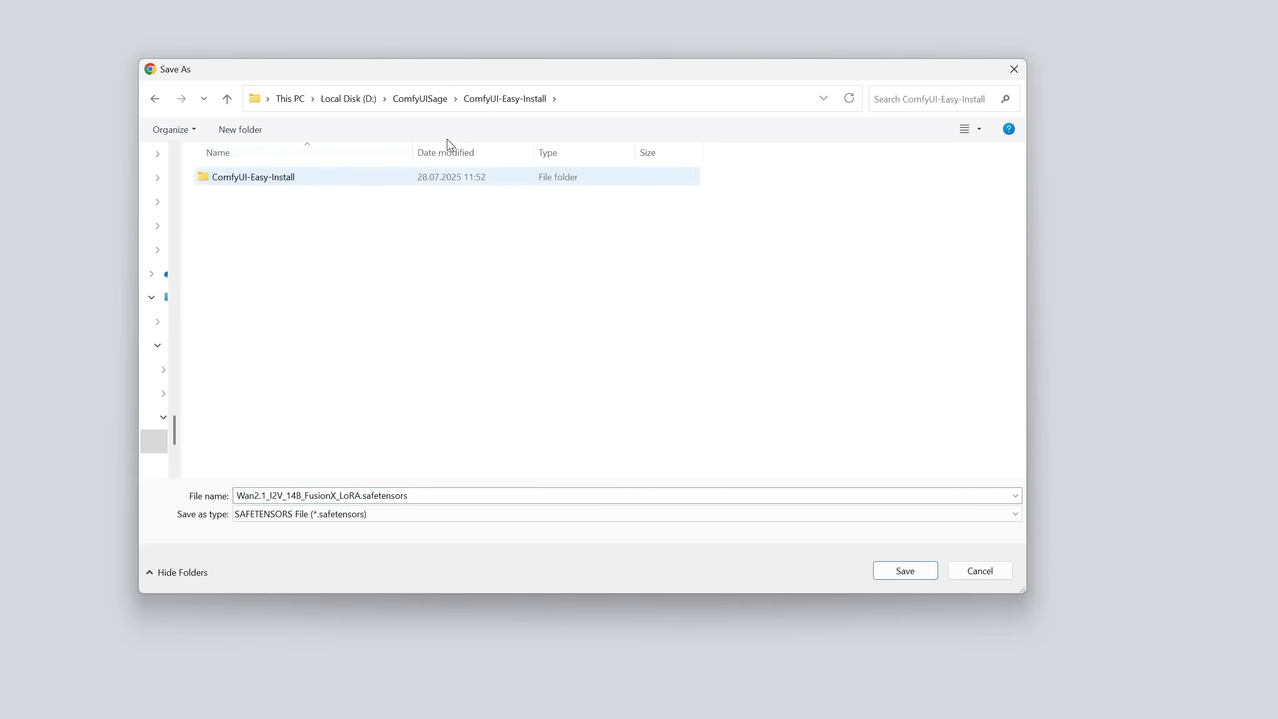
double_click(329, 182)
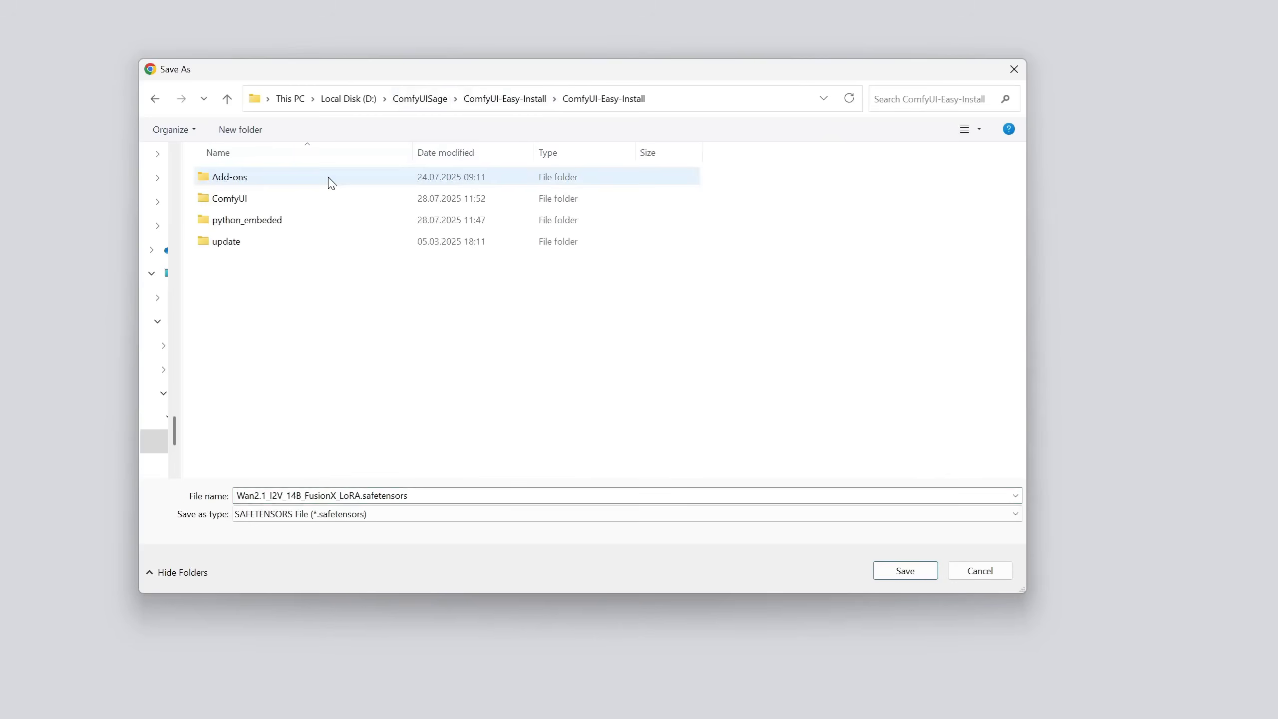
double_click(297, 199)
scroll(308, 222, "down", 1)
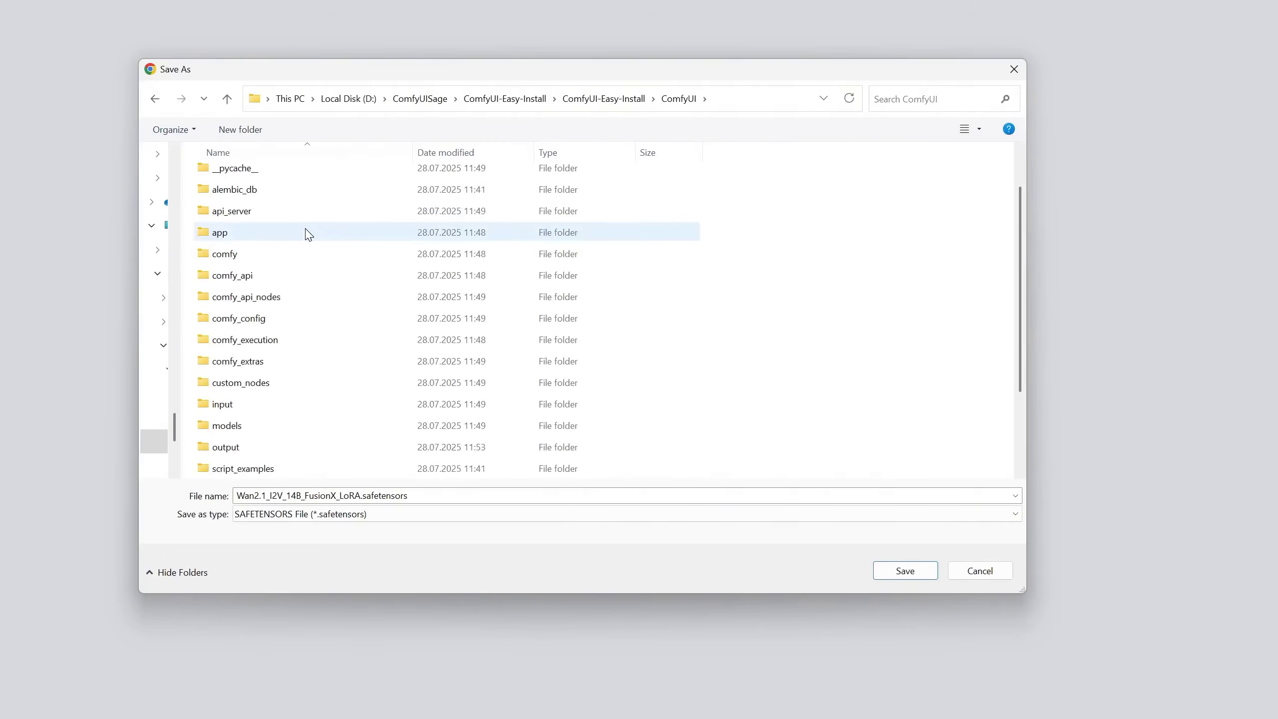
scroll(309, 235, "down", 1)
double_click(320, 360)
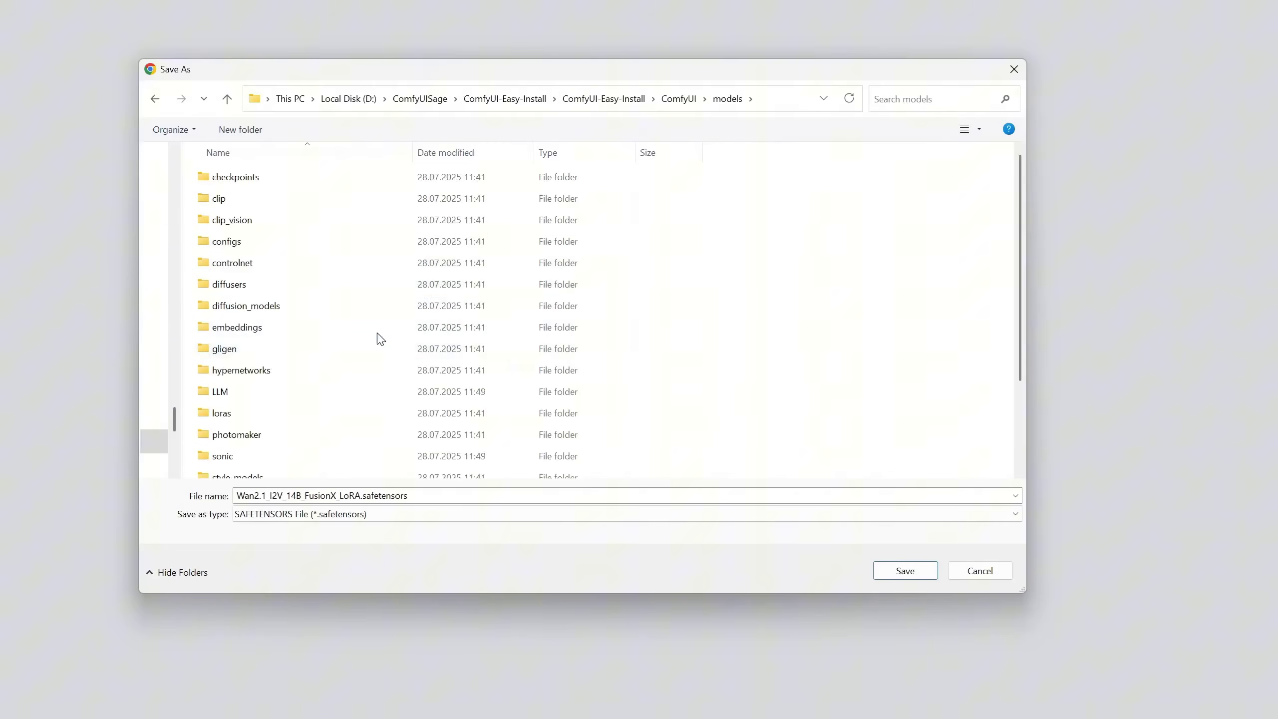
scroll(442, 323, "down", 2)
left_click(299, 300)
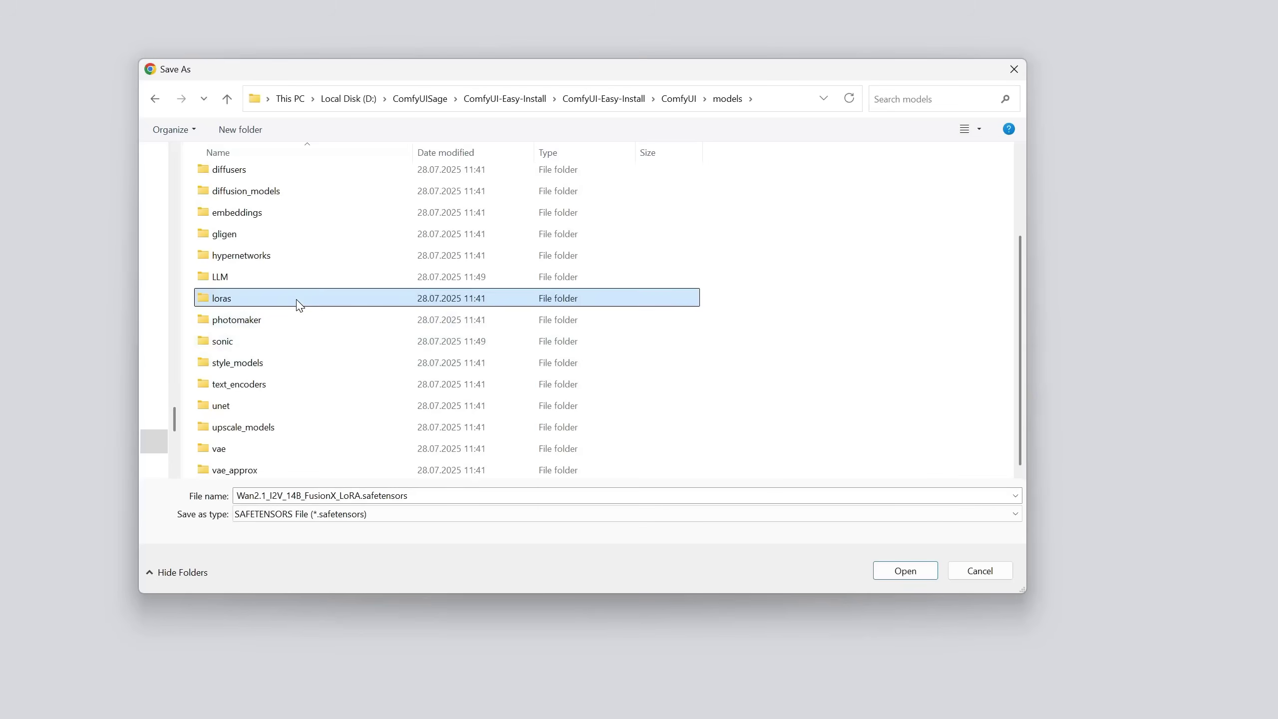
double_click(299, 302)
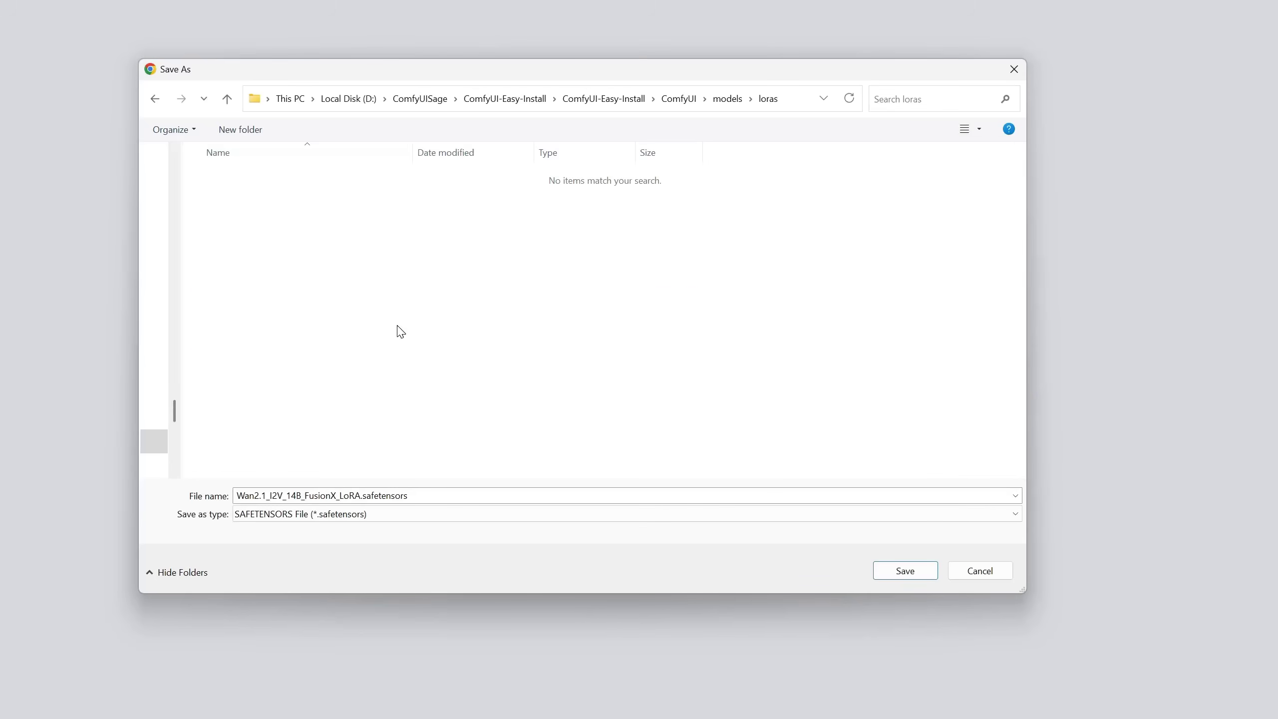
- Save it to D:\ComfyUI\ComfyUI_windows_portable\ComfyUI\models\loras, replacing the existing copy, and refresh node definitions
left_click(348, 99)
double_click(268, 200)
double_click(291, 181)
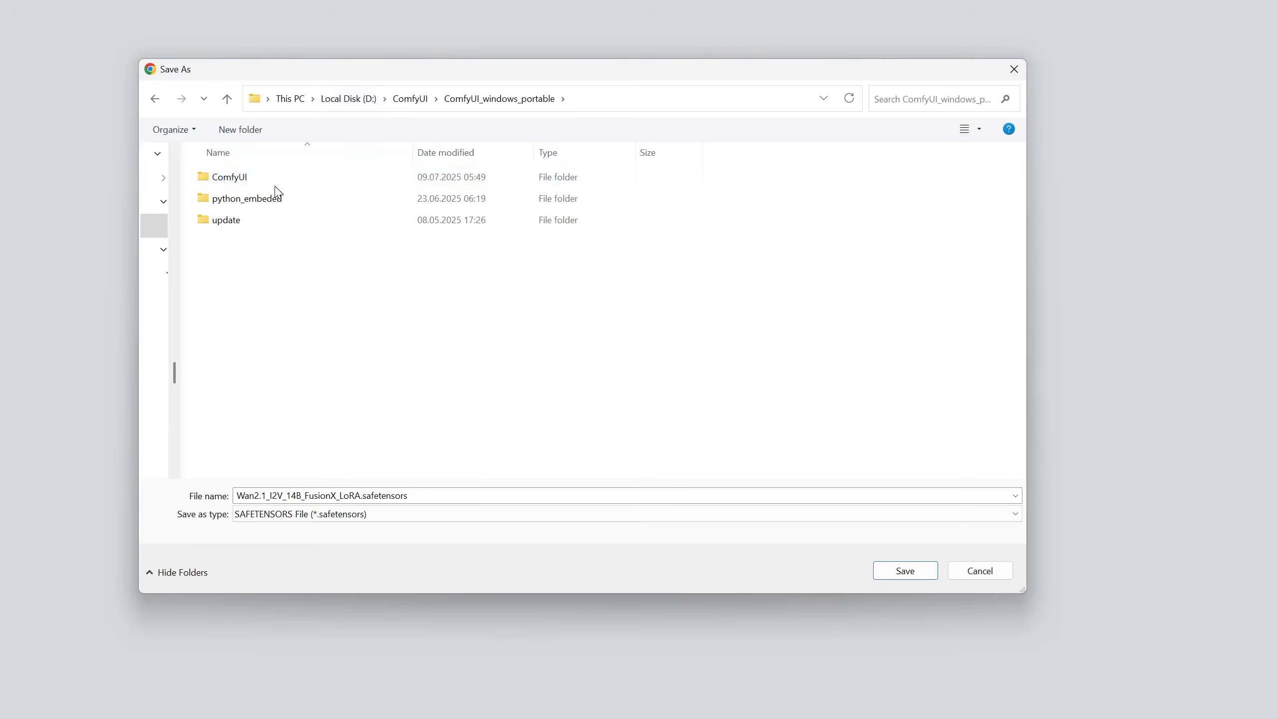
double_click(275, 178)
scroll(291, 314, "down", 2)
double_click(279, 406)
scroll(314, 317, "down", 5)
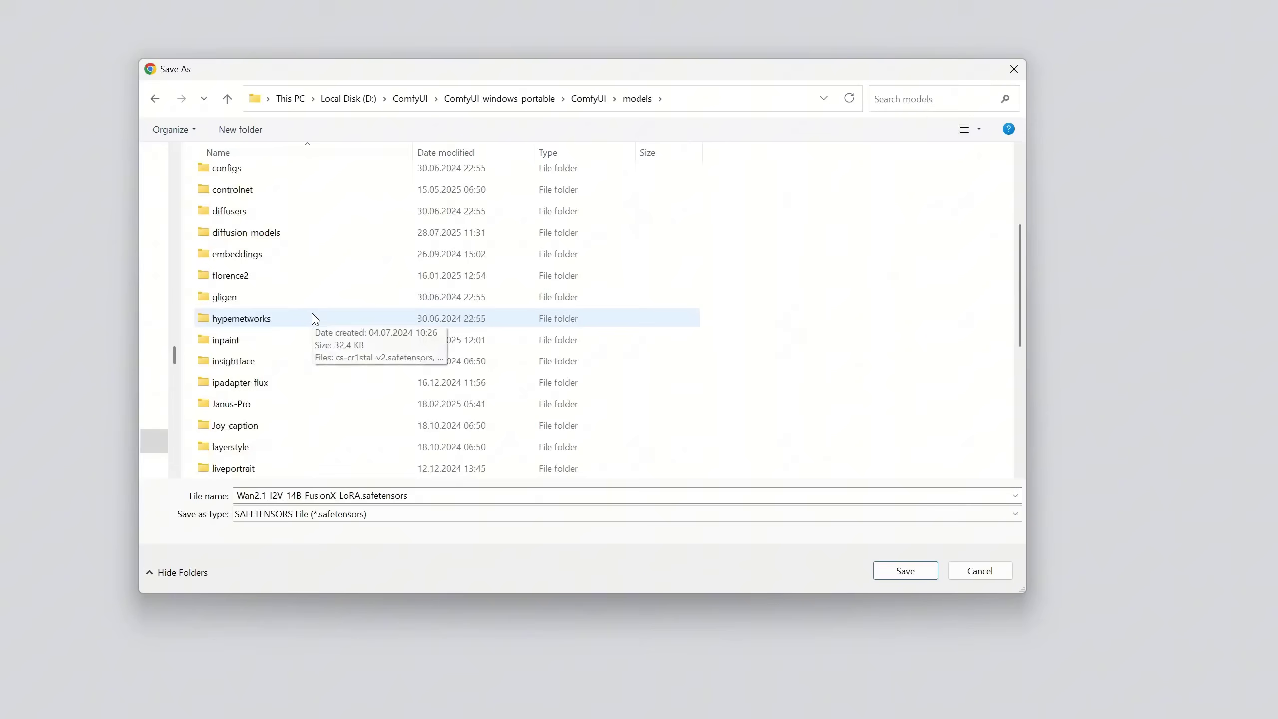
double_click(294, 379)
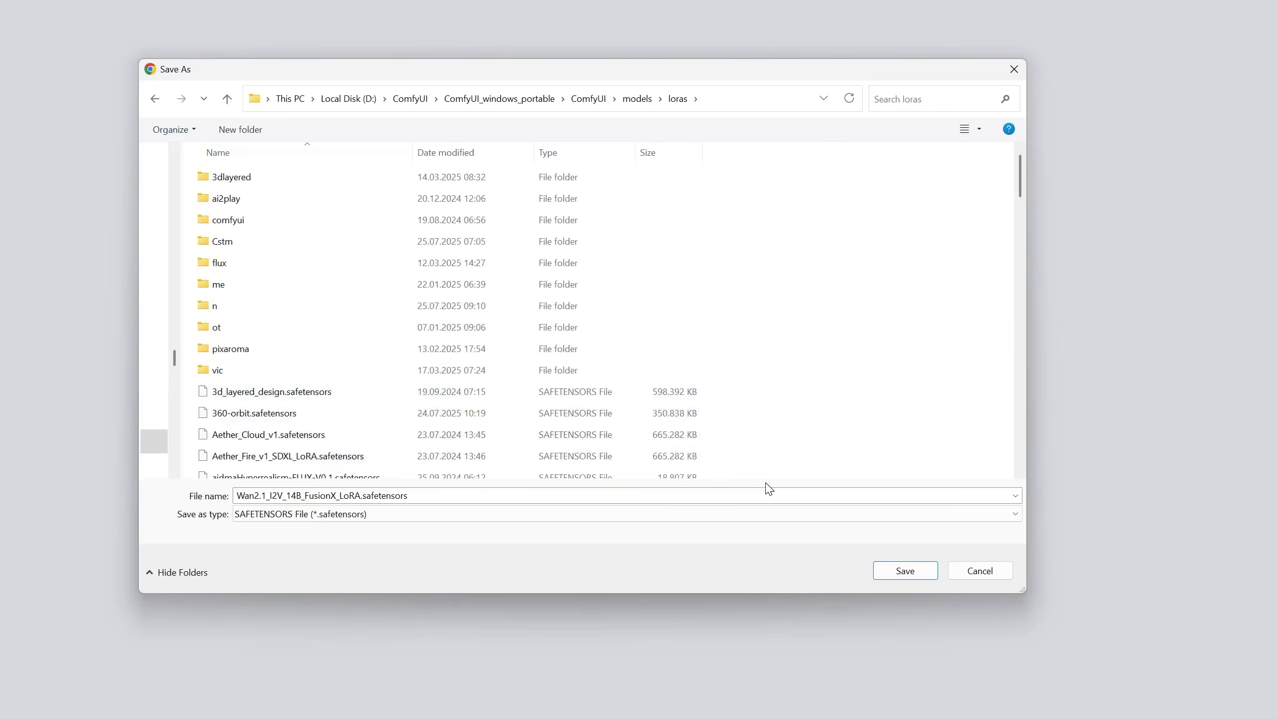
left_click(898, 566)
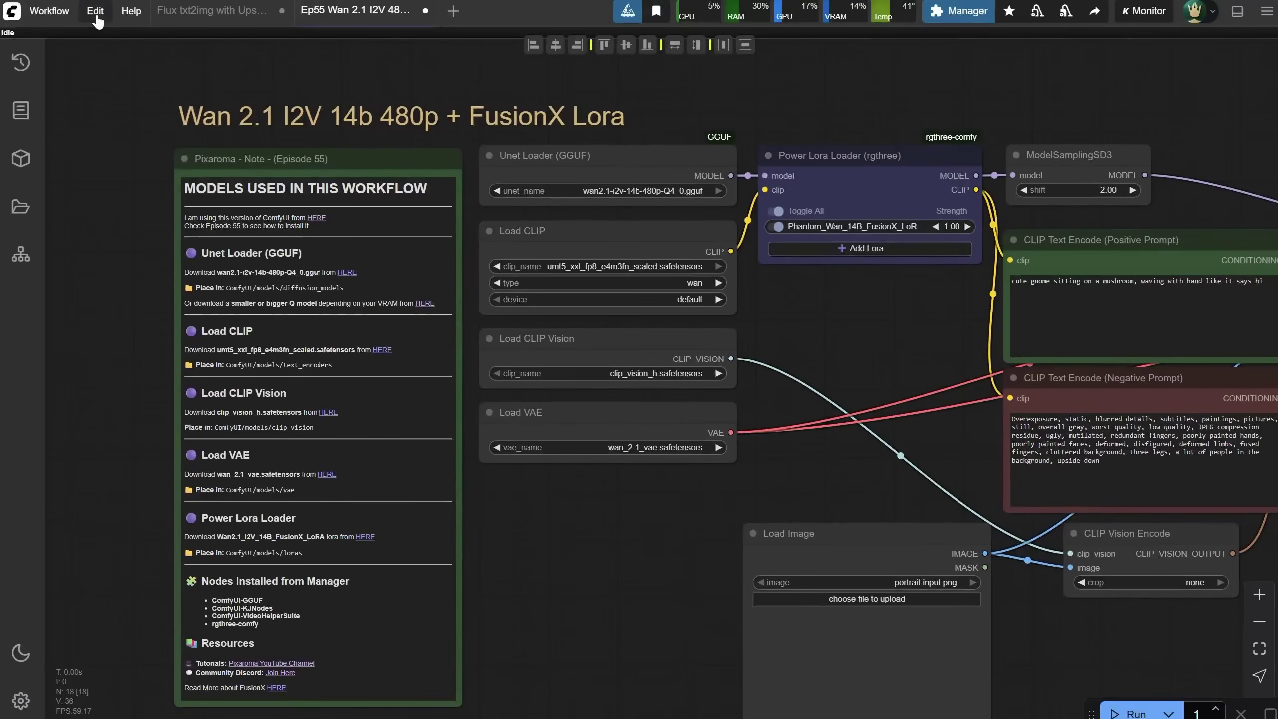
left_click(95, 11)
left_click(124, 95)
- Load portrait input.png as the source image in the Load Image node
left_click_drag(596, 506, 533, 488)
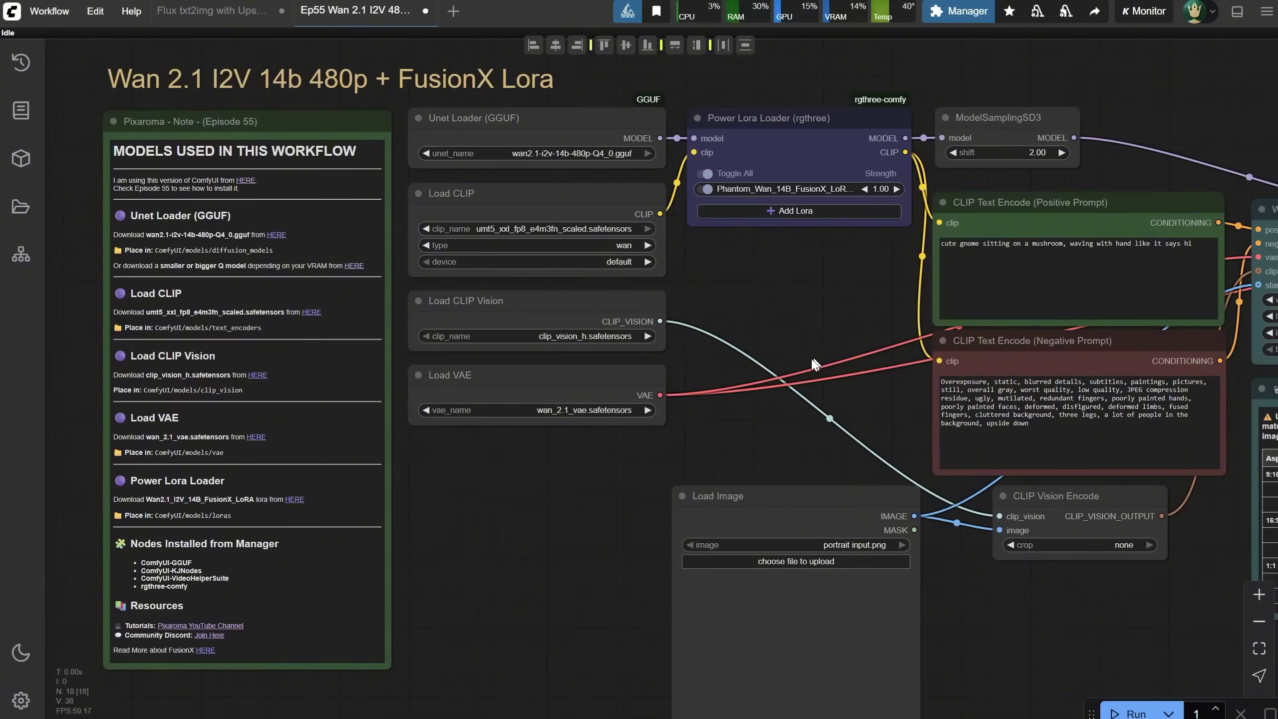
scroll(815, 353, "down", 2)
left_click_drag(677, 240, 611, 232)
scroll(653, 491, "up", 3)
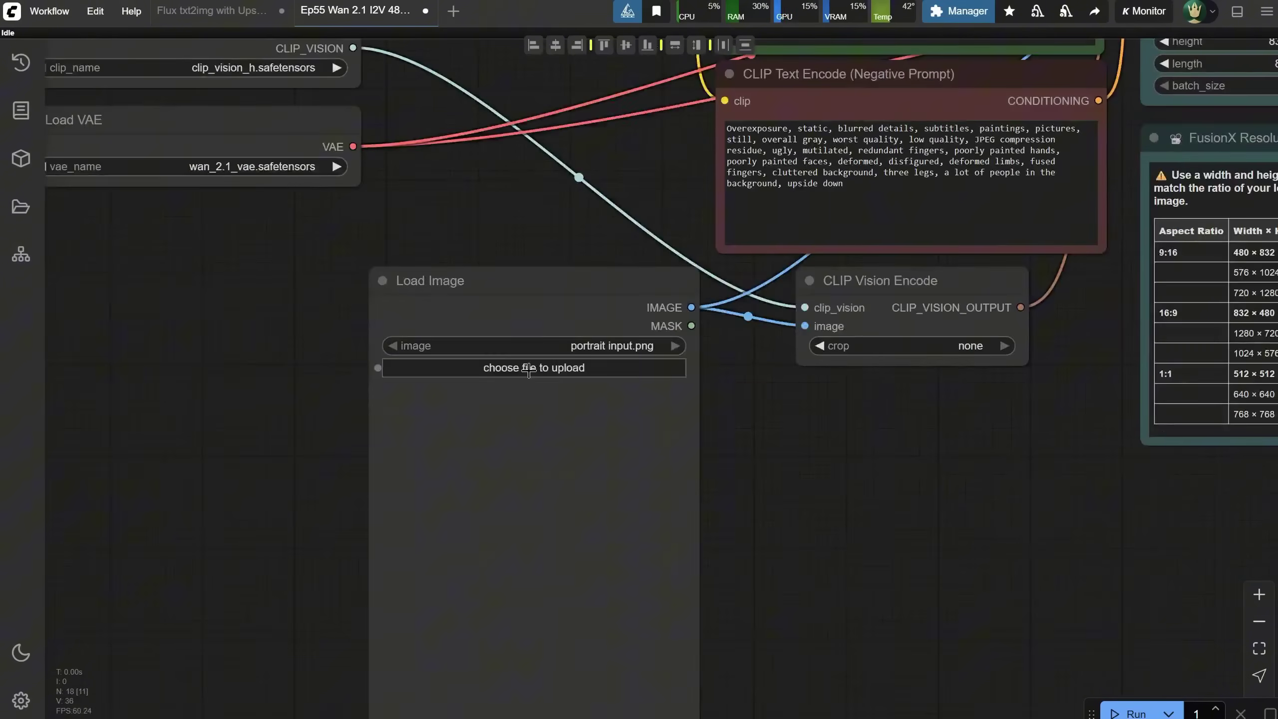
left_click(513, 522)
double_click(482, 191)
- Review the FusionX Power Lora Loader and the positive and negative prompt texts
scroll(601, 463, "up", 5)
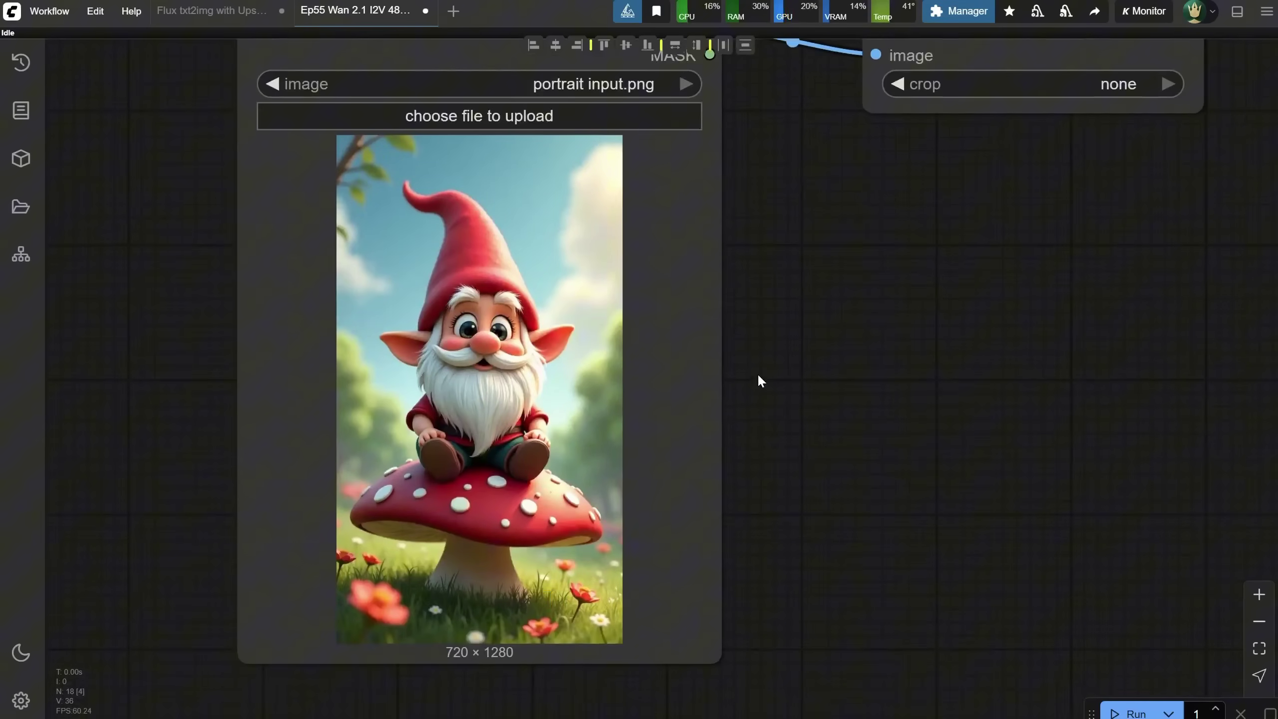
left_click_drag(761, 378, 759, 528)
scroll(758, 528, "down", 3)
left_click_drag(790, 414, 715, 695)
left_click_drag(562, 284, 591, 422)
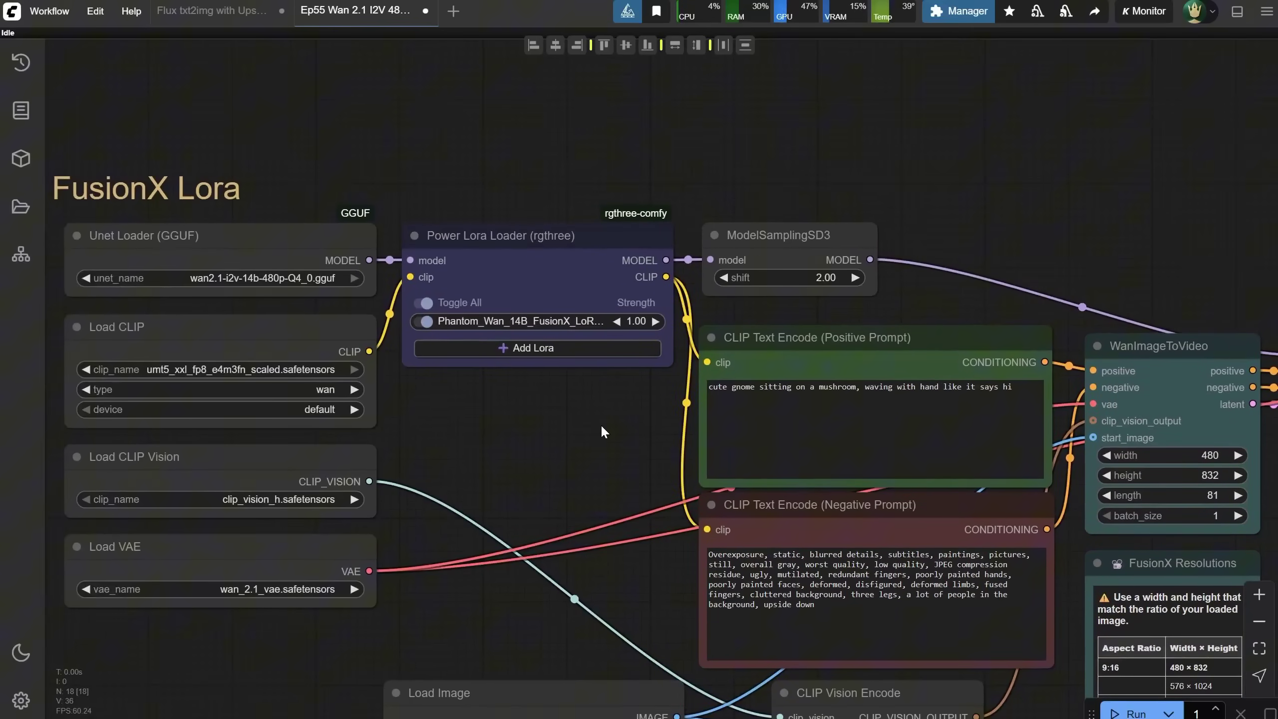
left_click(507, 258)
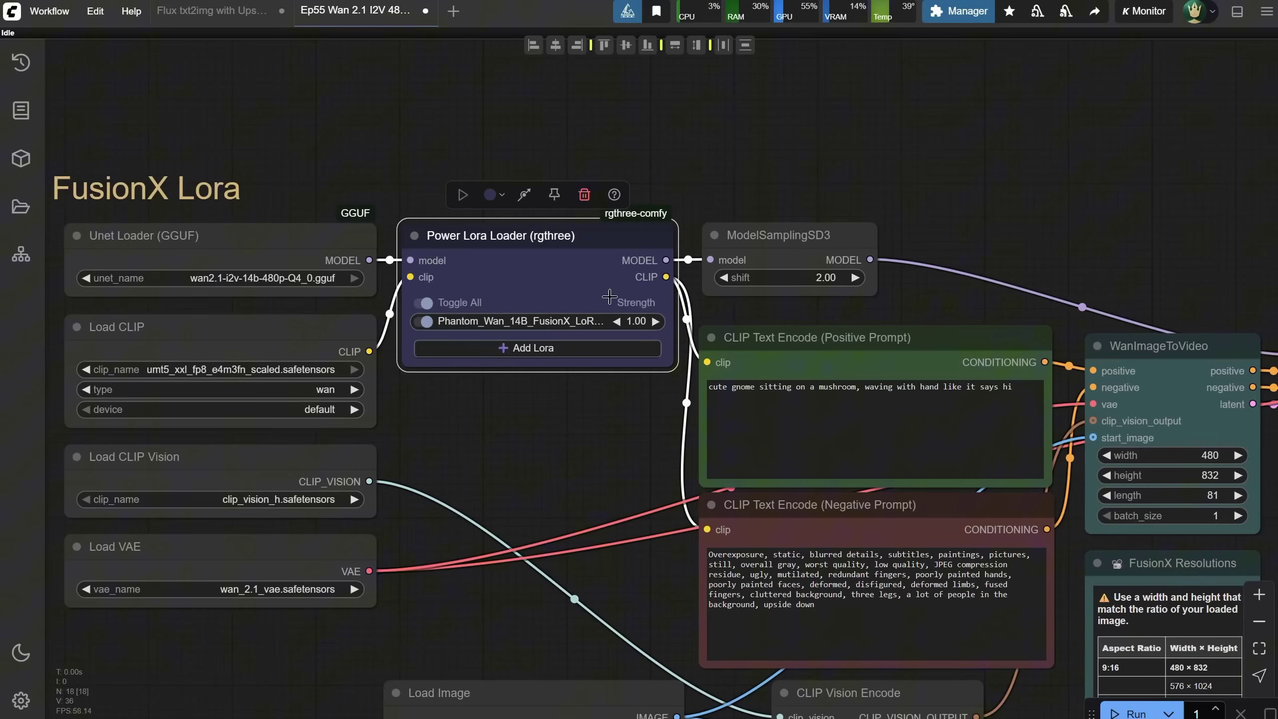
left_click_drag(908, 268, 780, 184)
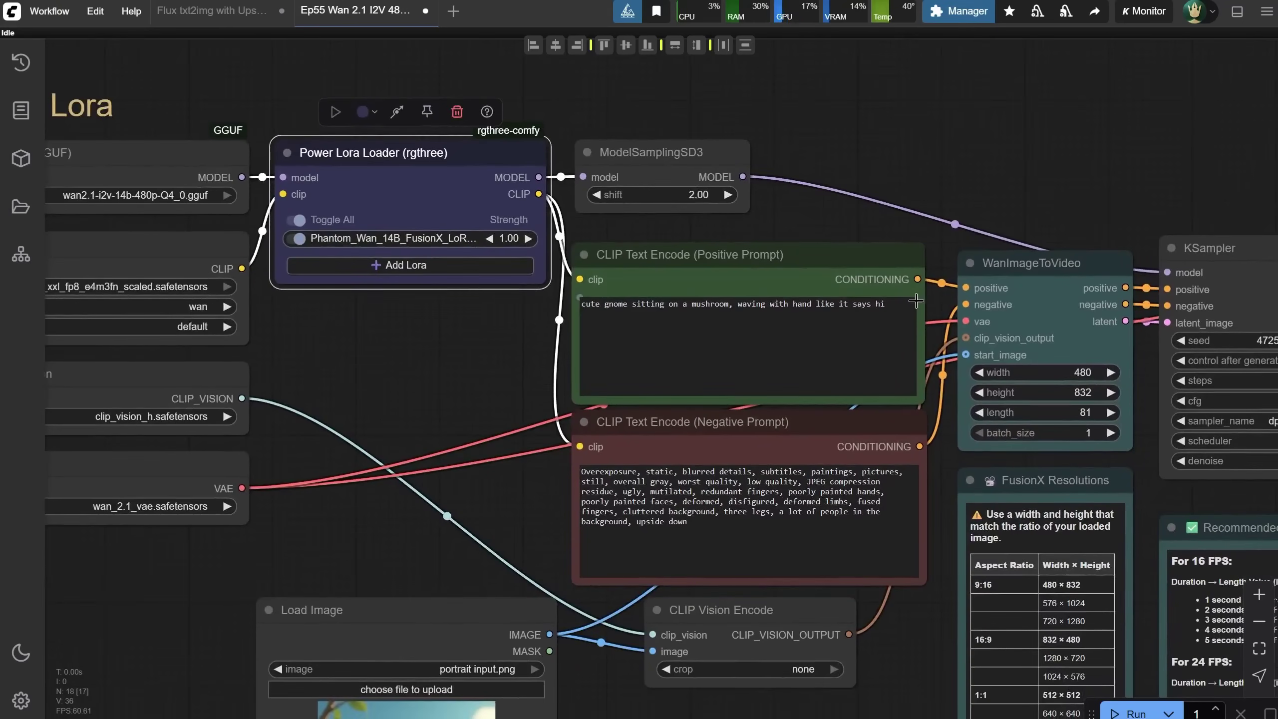
left_click_drag(915, 305, 581, 304)
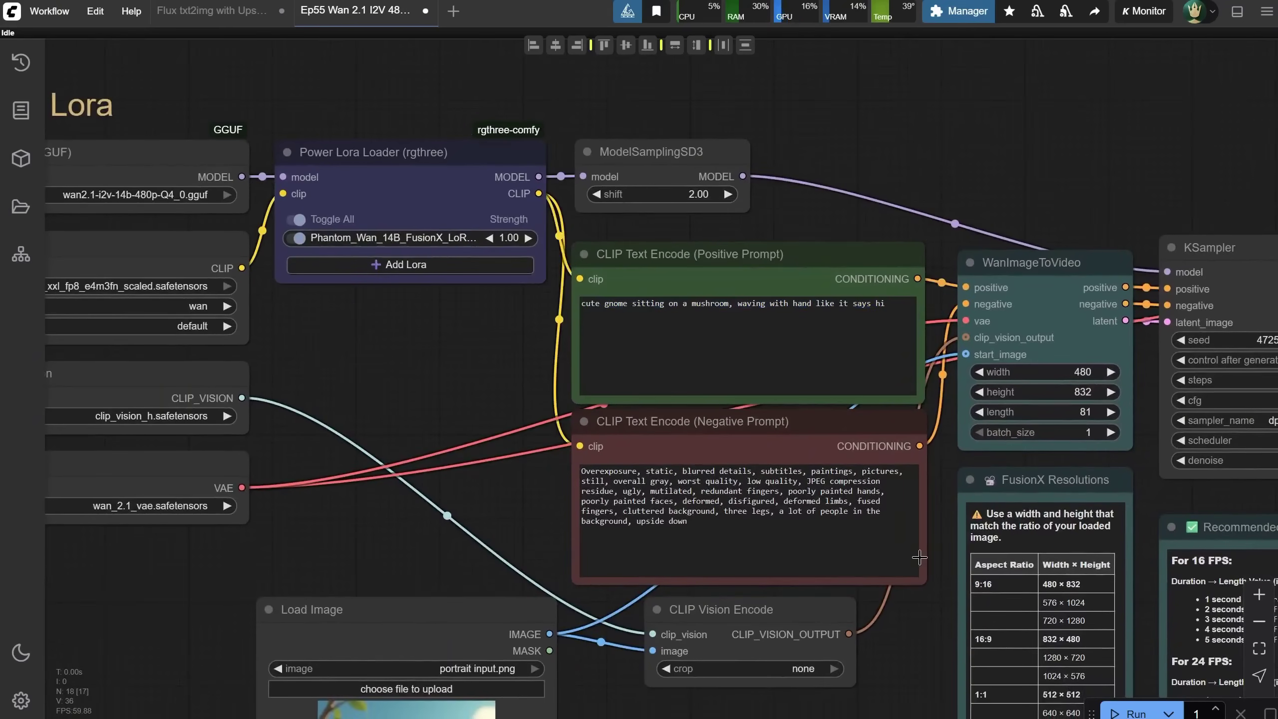
key("ctrl+a")
- Pan the graph to check KSampler at 8 steps, 81 frames, and Video Combine at 16 fps
left_click(934, 617)
left_click_drag(859, 610, 699, 499)
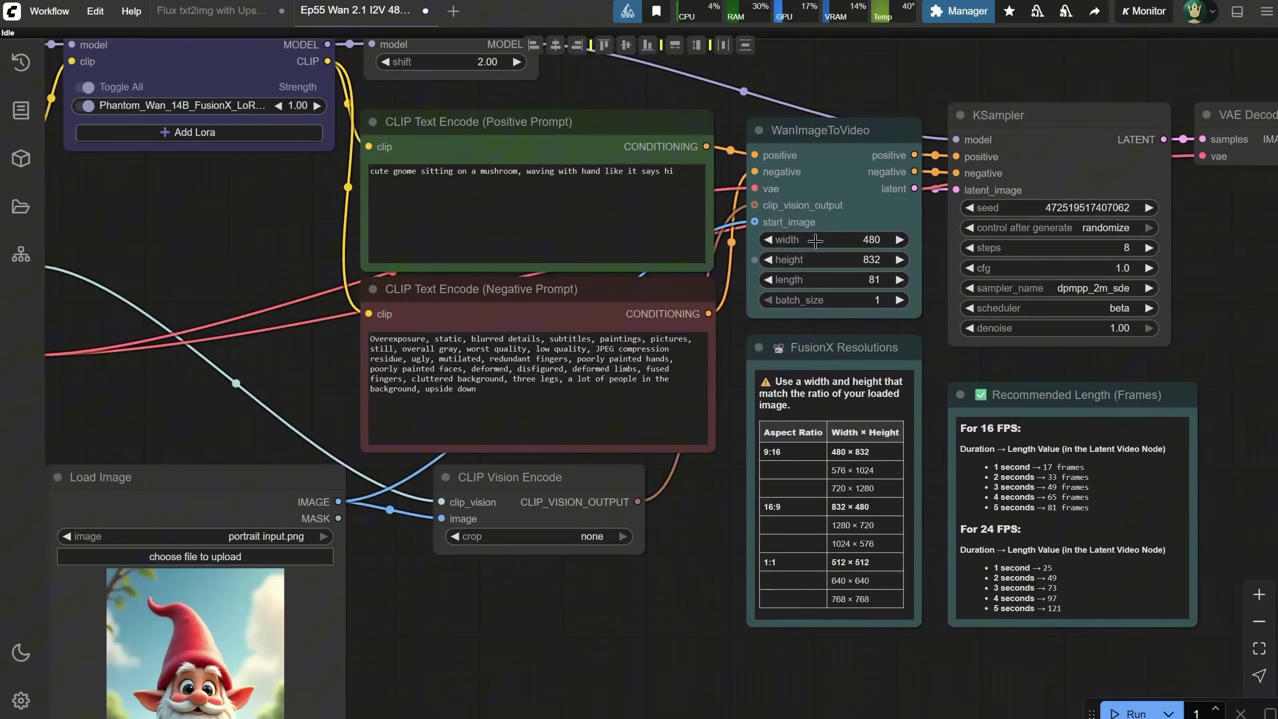
left_click_drag(696, 638, 673, 595)
scroll(743, 430, "down", 5)
scroll(743, 429, "left", 4)
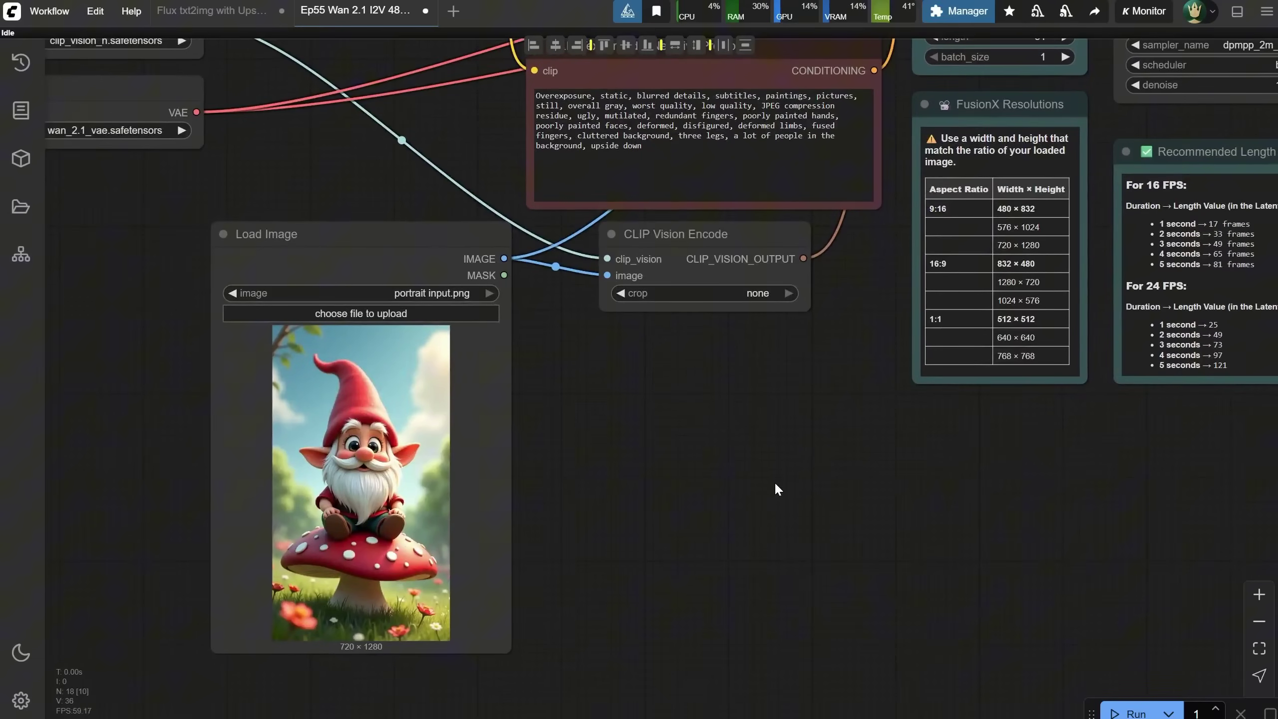
scroll(777, 486, "up", 6)
scroll(777, 486, "right", 3)
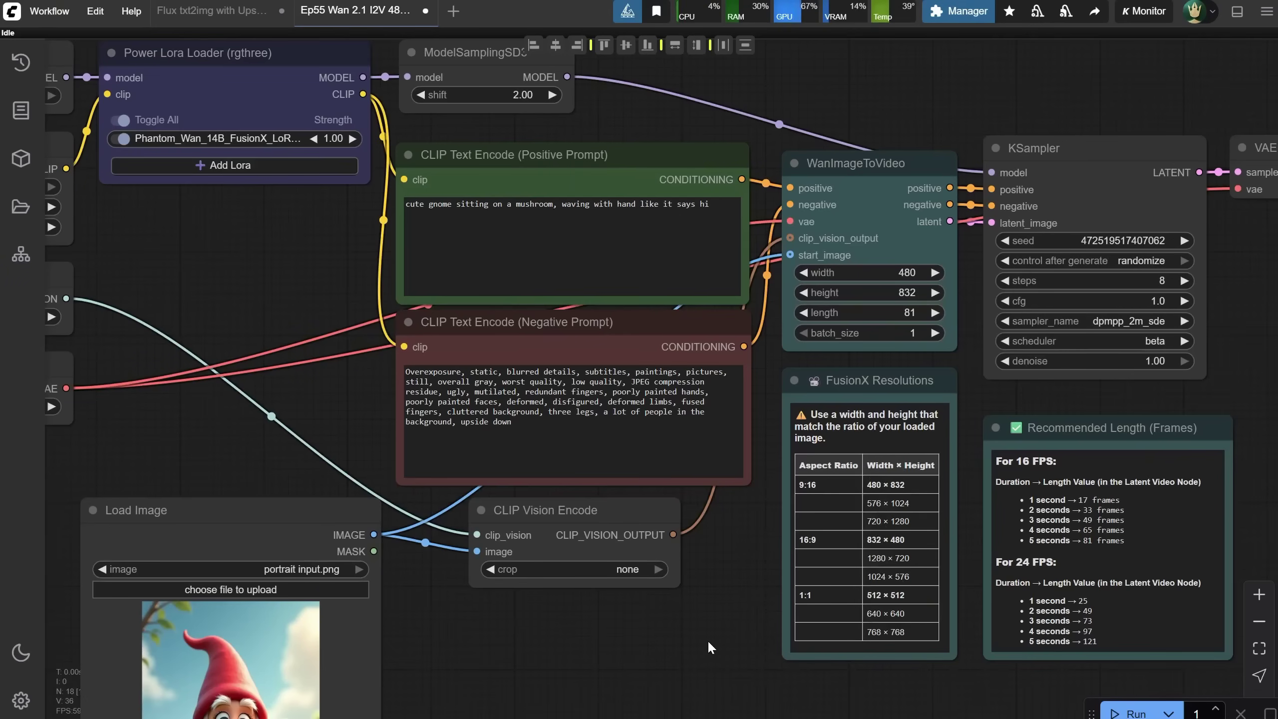
scroll(688, 606, "down", 1)
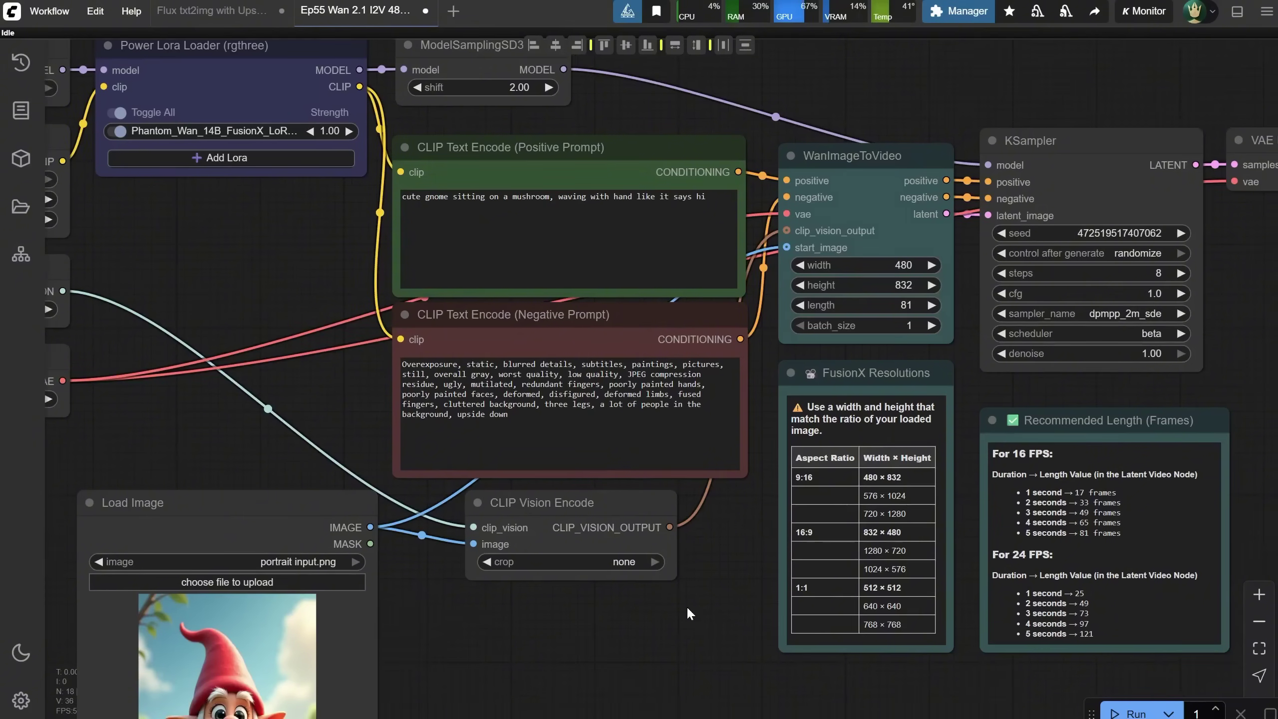
left_click_drag(687, 606, 582, 603)
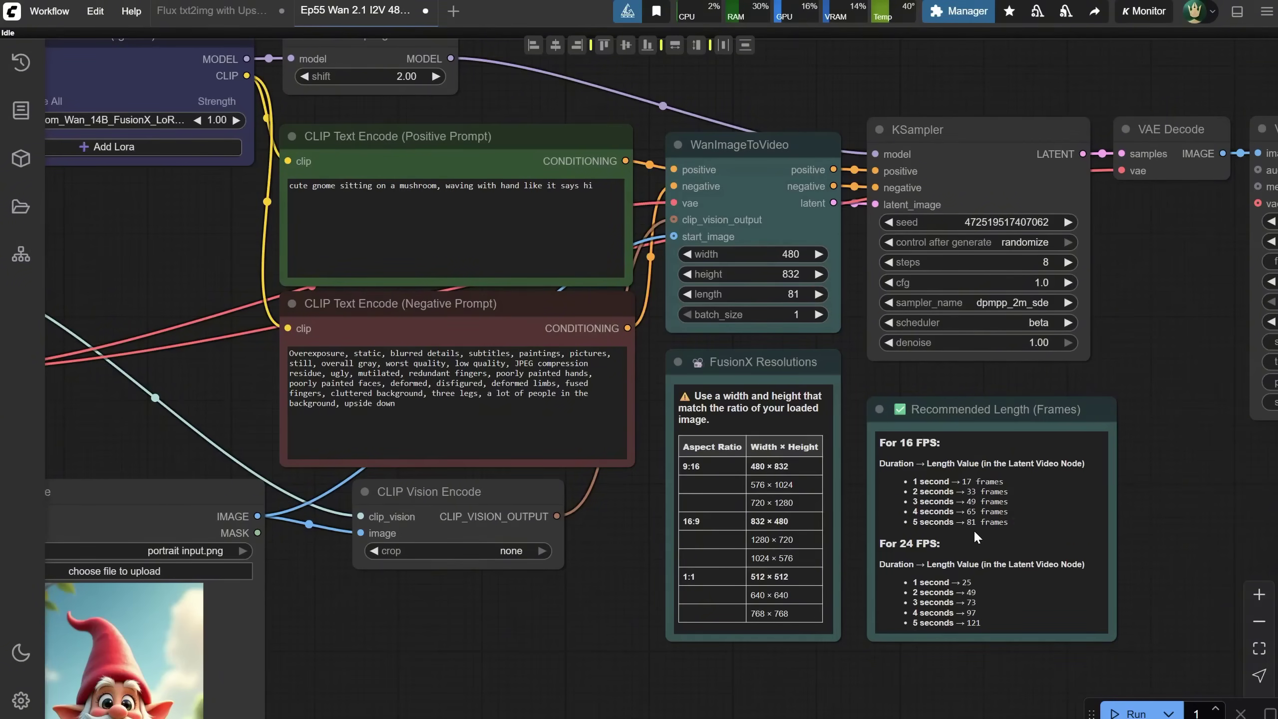
left_click_drag(1151, 344, 820, 328)
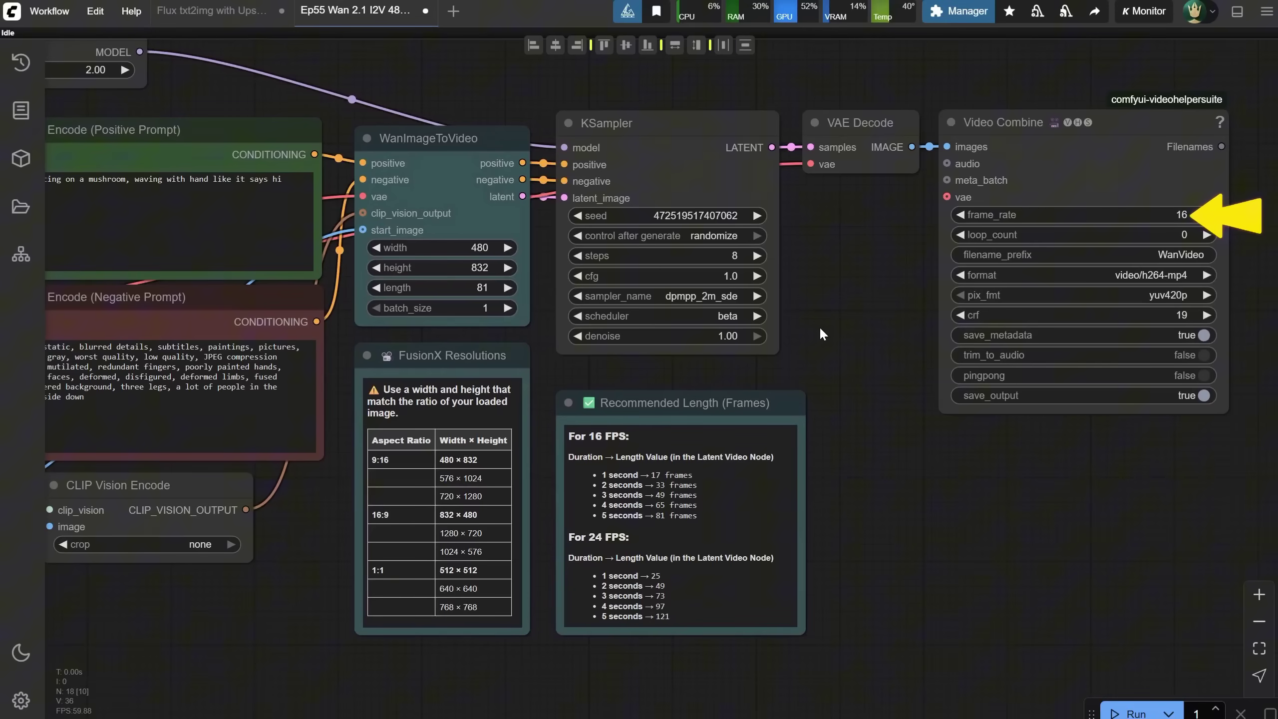
left_click_drag(820, 330, 810, 334)
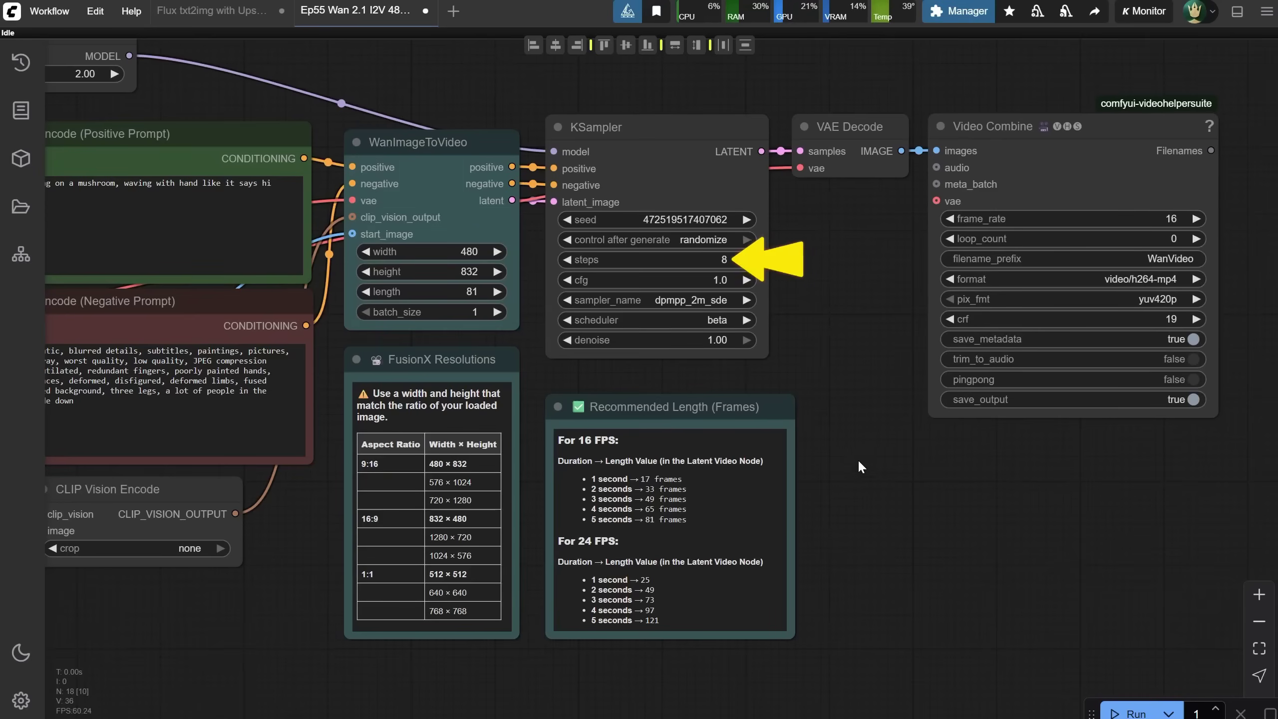
- Run the workflow and read the 133.18-second execution time in the logs
left_click(1128, 712)
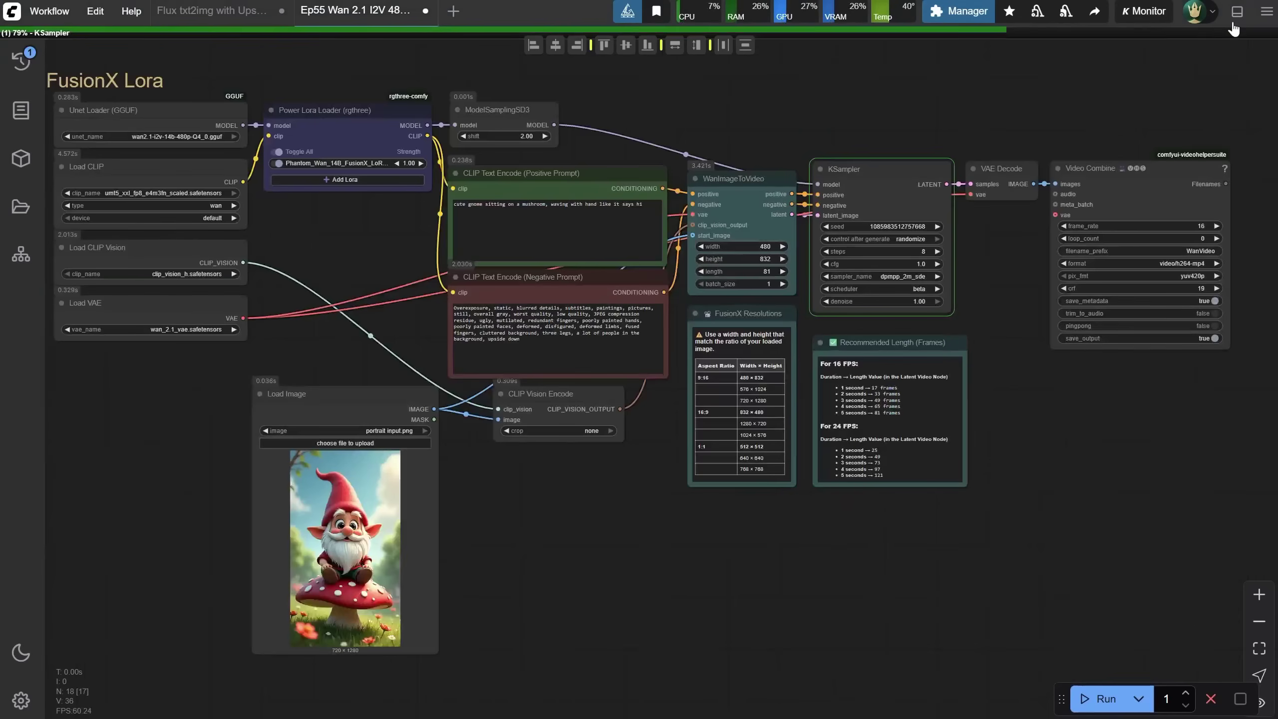
left_click(1237, 11)
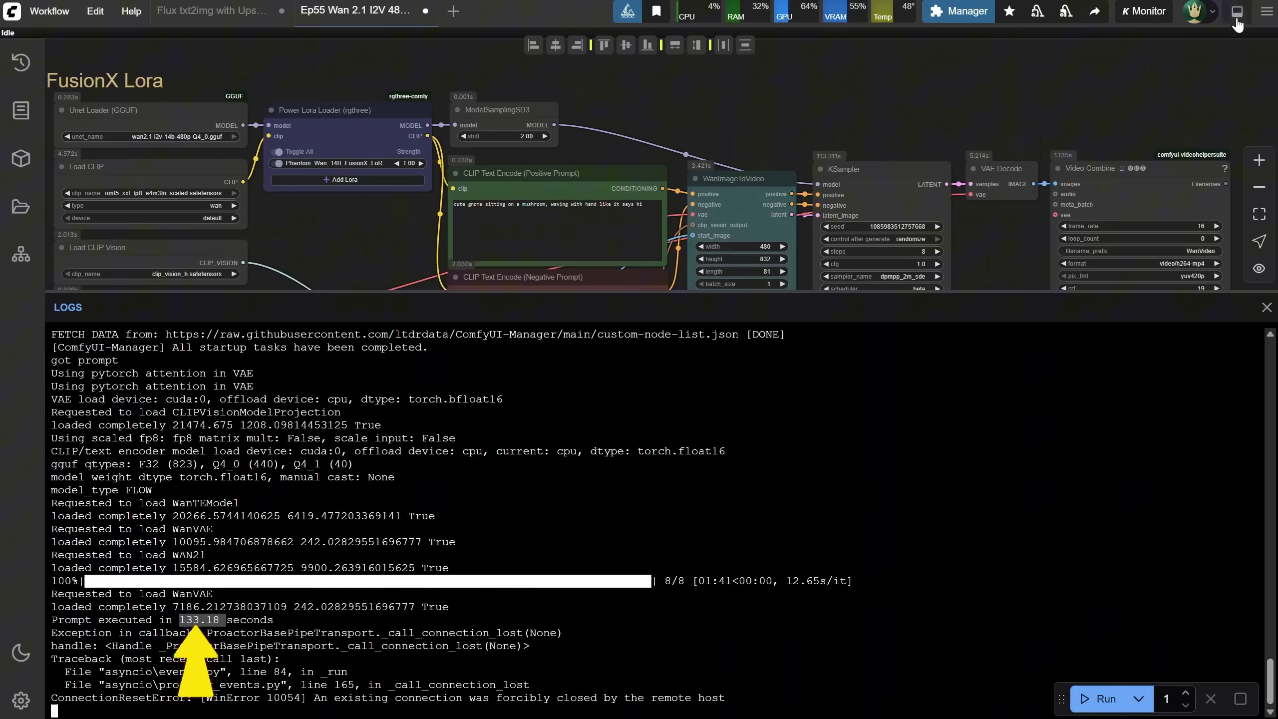
left_click(1237, 11)
- Zoom and pan to center the finished gnome clip in the Video Combine preview
scroll(1228, 462, "up", 5)
left_click_drag(1228, 462, 924, 348)
scroll(928, 437, "up", 1)
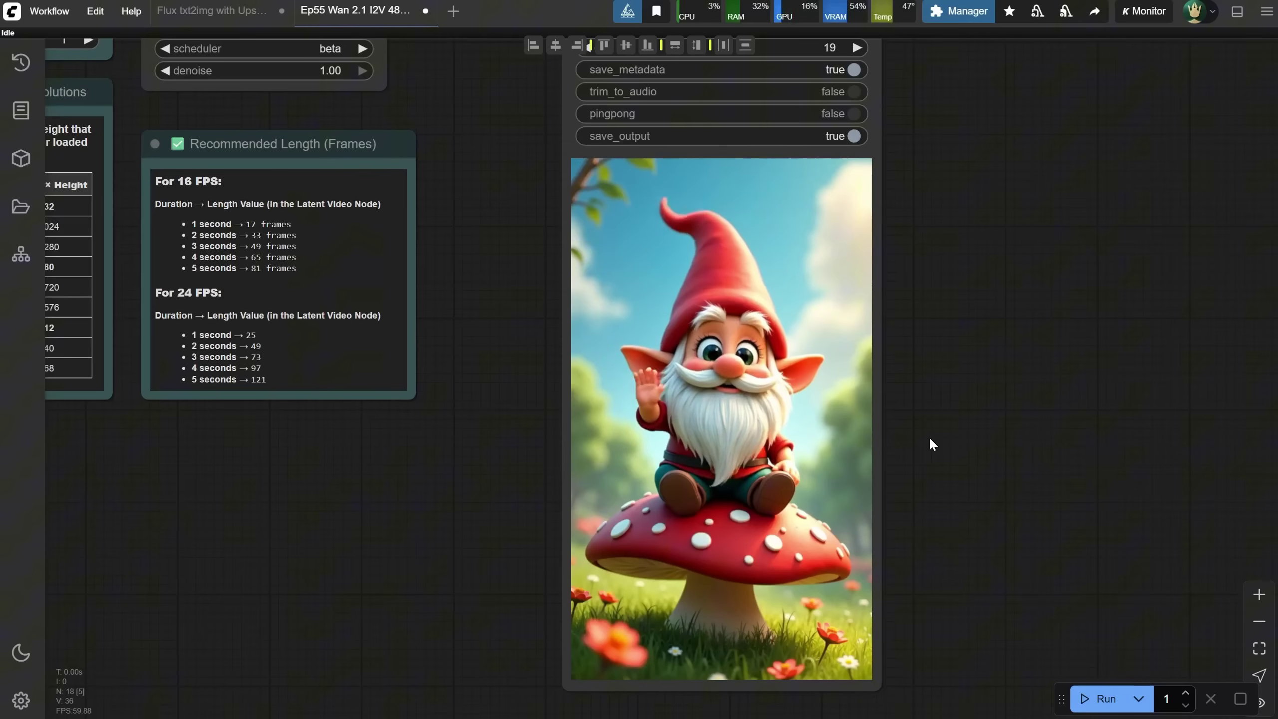
scroll(928, 436, "down", 2)
left_click_drag(504, 493, 1008, 625)
scroll(630, 487, "up", 3)
scroll(630, 487, "down", 2)
scroll(238, 217, "up", 2)
- Change the positive prompt to 'getting down from the mushroom and coming closer to the camera'
scroll(219, 360, "down", 2)
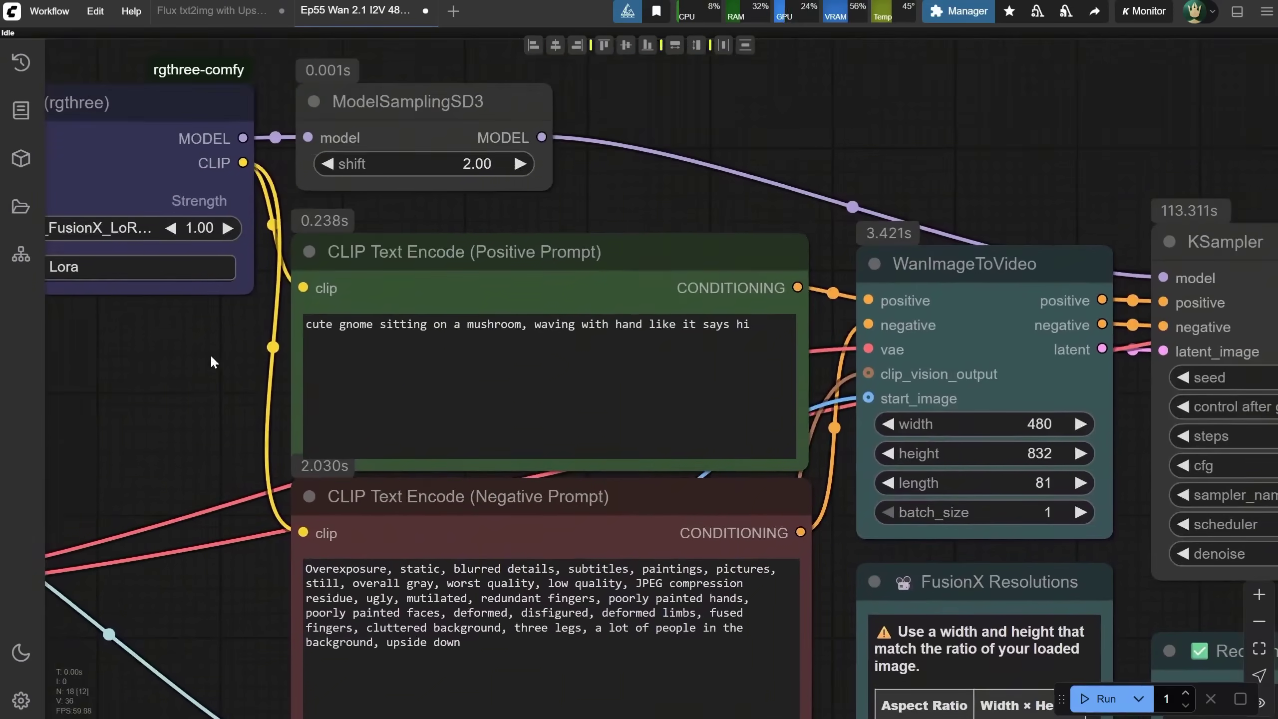
scroll(494, 351, "up", 3)
left_click(421, 330)
type("getting down from the mus")
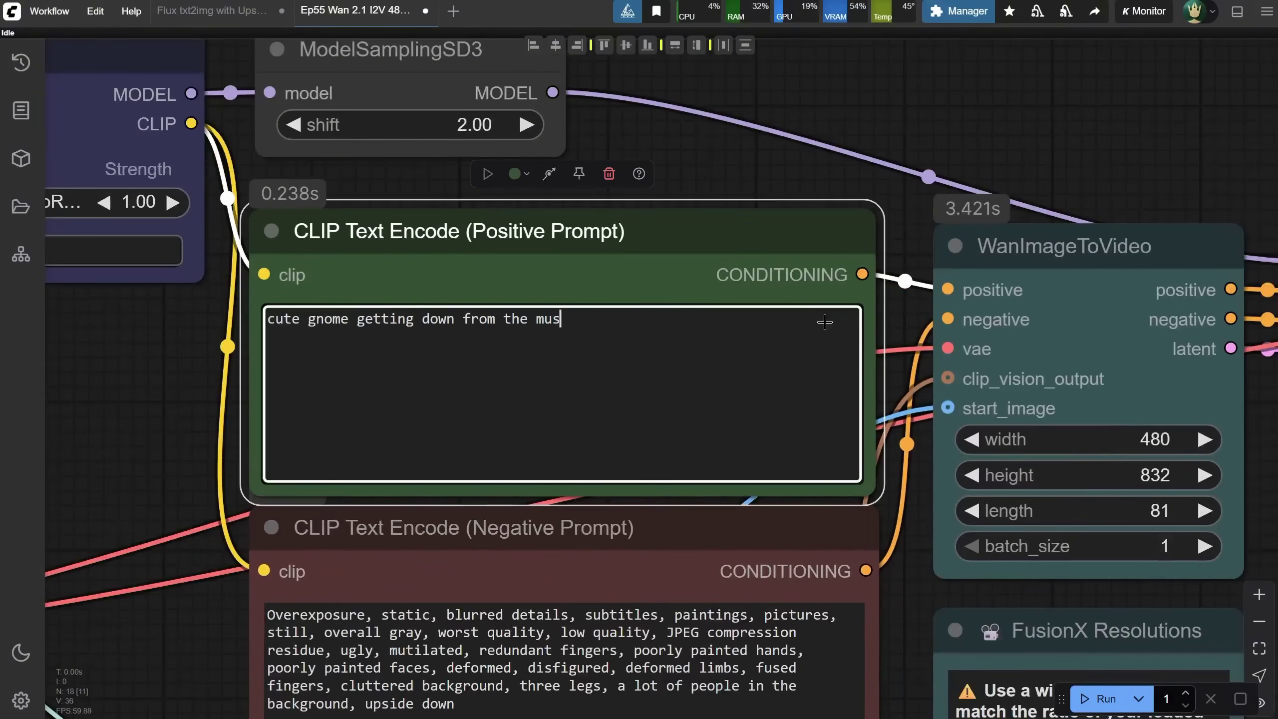
type("hroom and coming closer to the camera")
scroll(825, 322, "down", 2)
scroll(1144, 487, "up", 3)
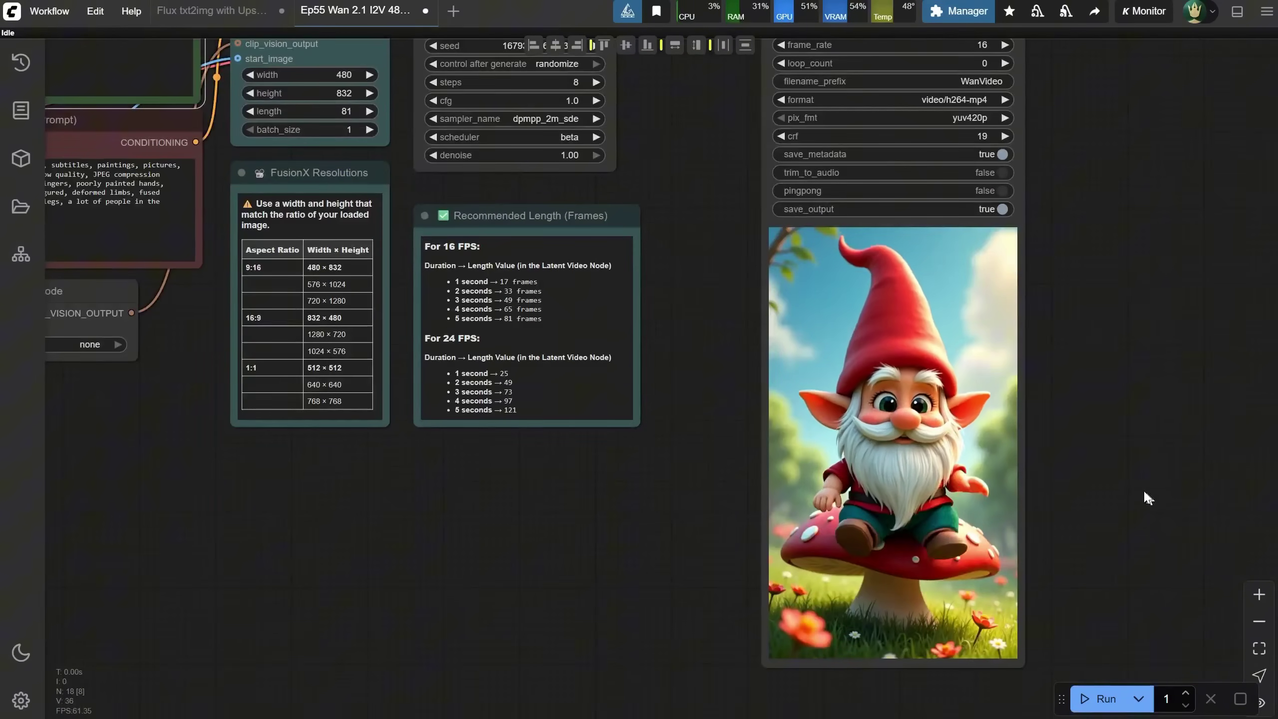
- Check the 116.09-second render time in the logs, then close the server console
left_click(1237, 11)
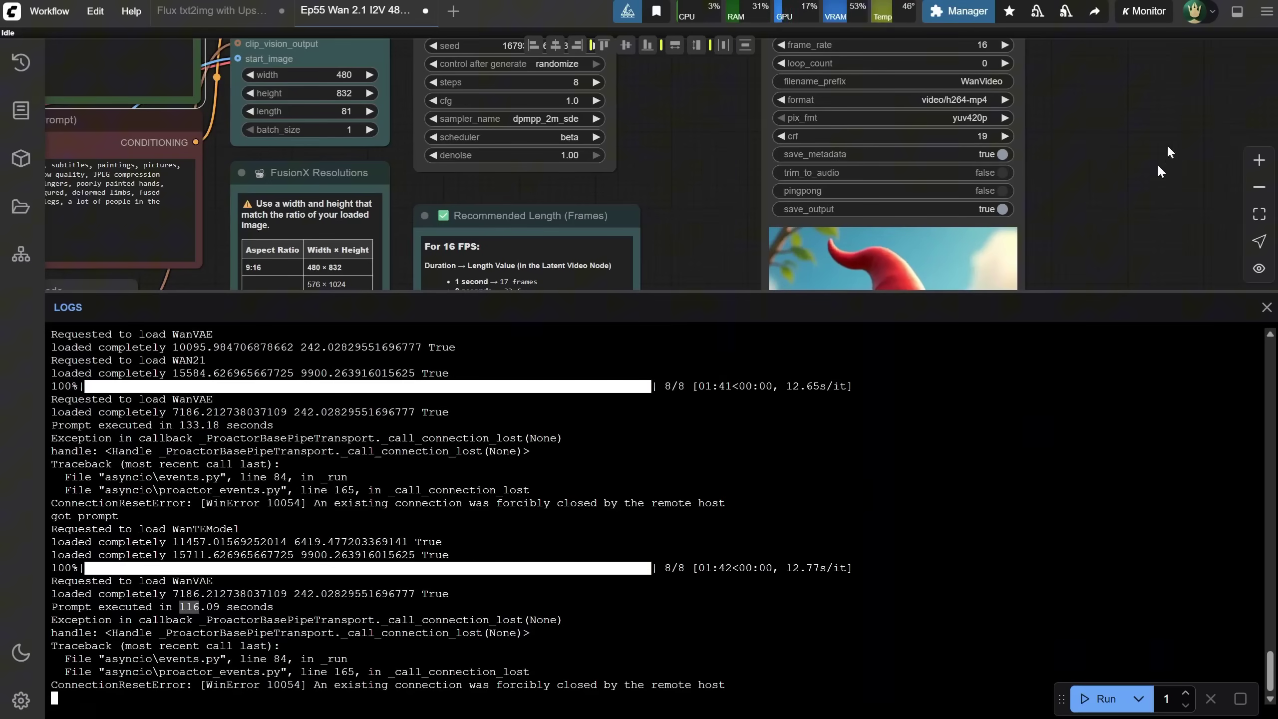
left_click(1236, 12)
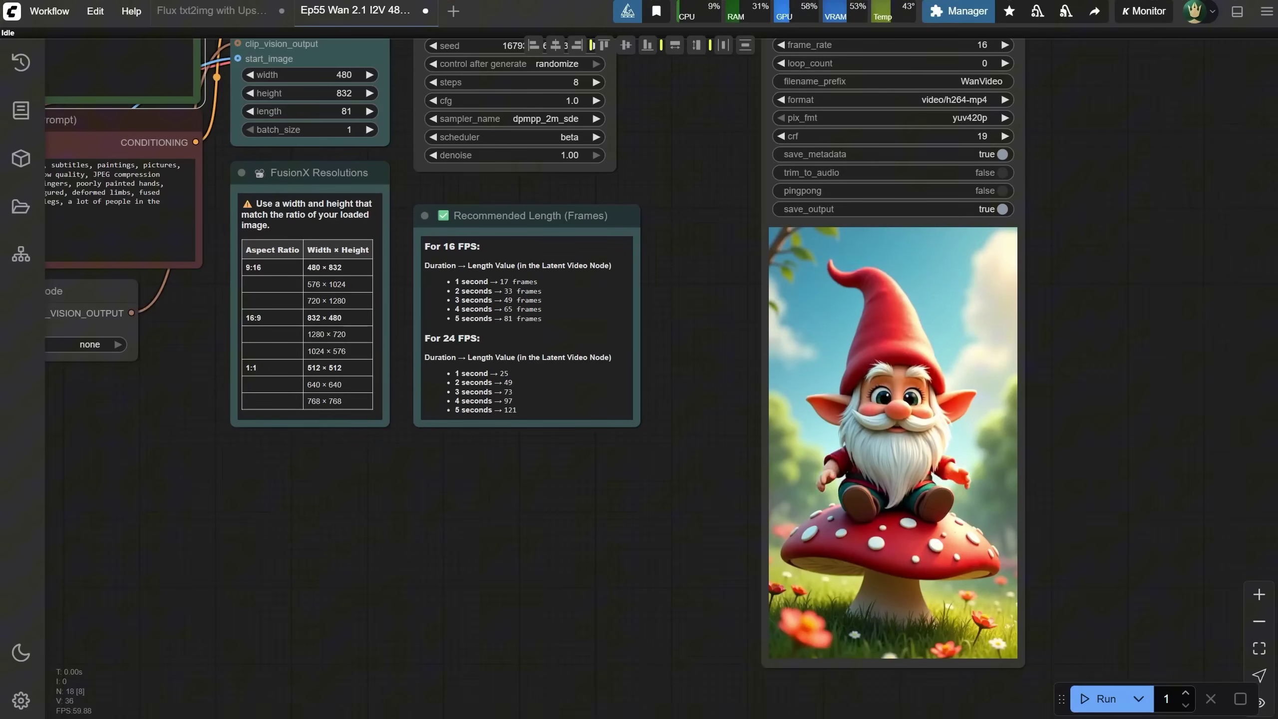
key("alt+Tab")
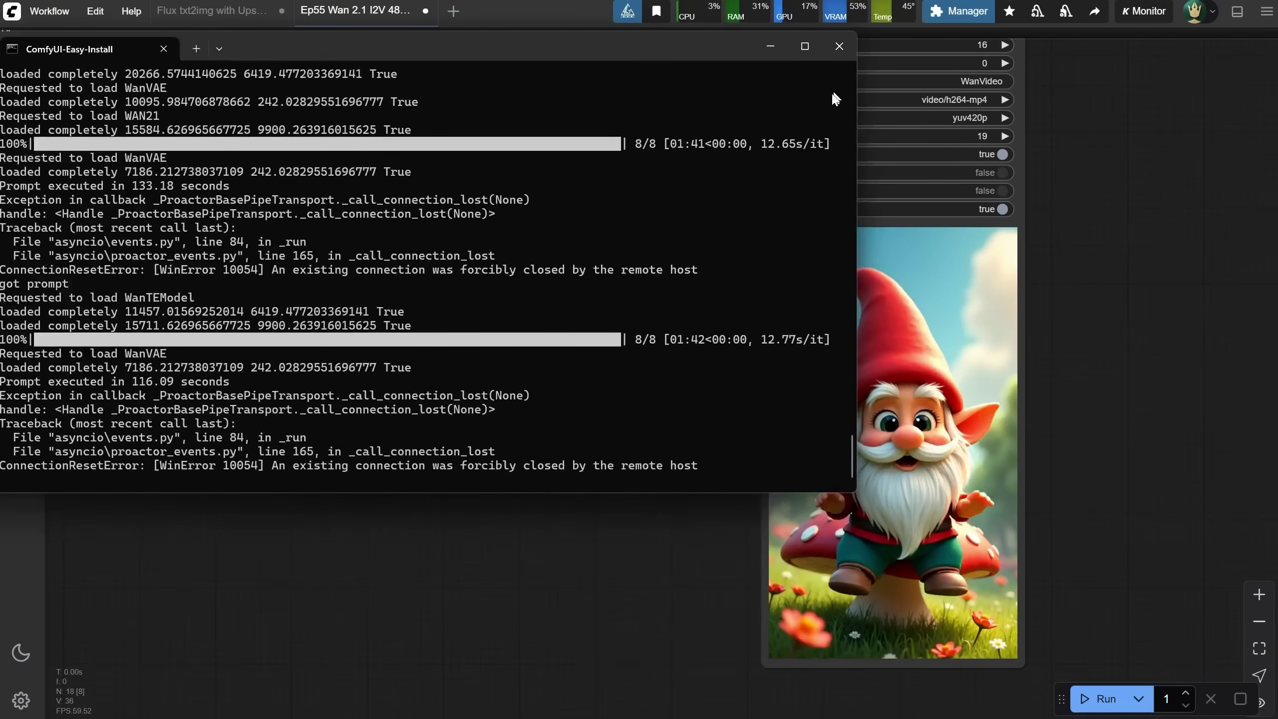
left_click(845, 51)
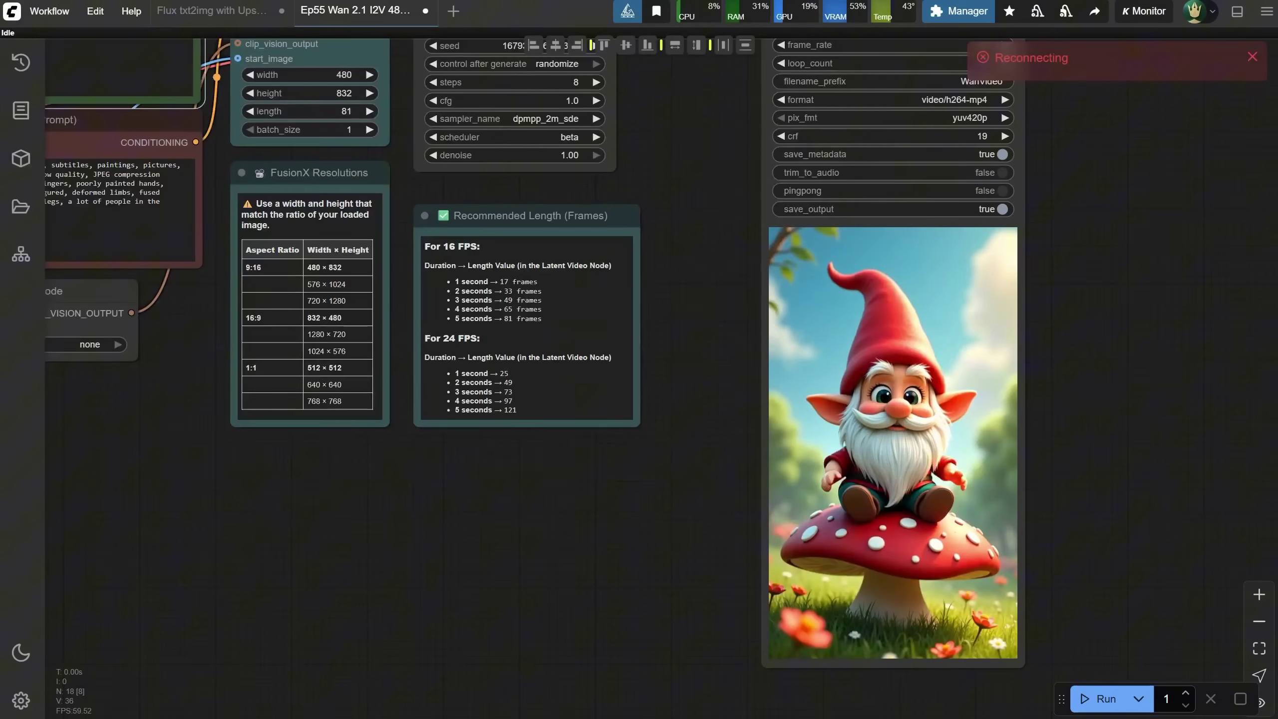
- Relaunch with run_nvidia_gpu.bat, rerun the gnome video, and note its 197.81-second render time
key("alt+Tab")
left_click(111, 218)
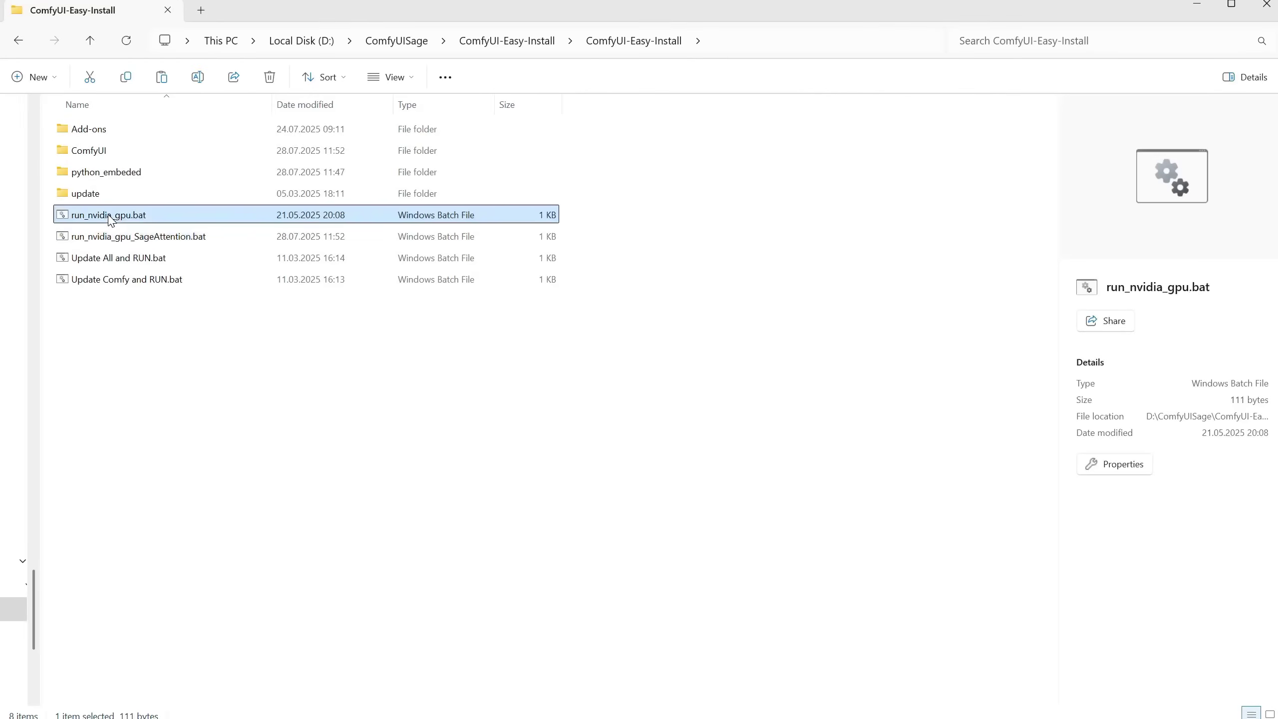
double_click(111, 218)
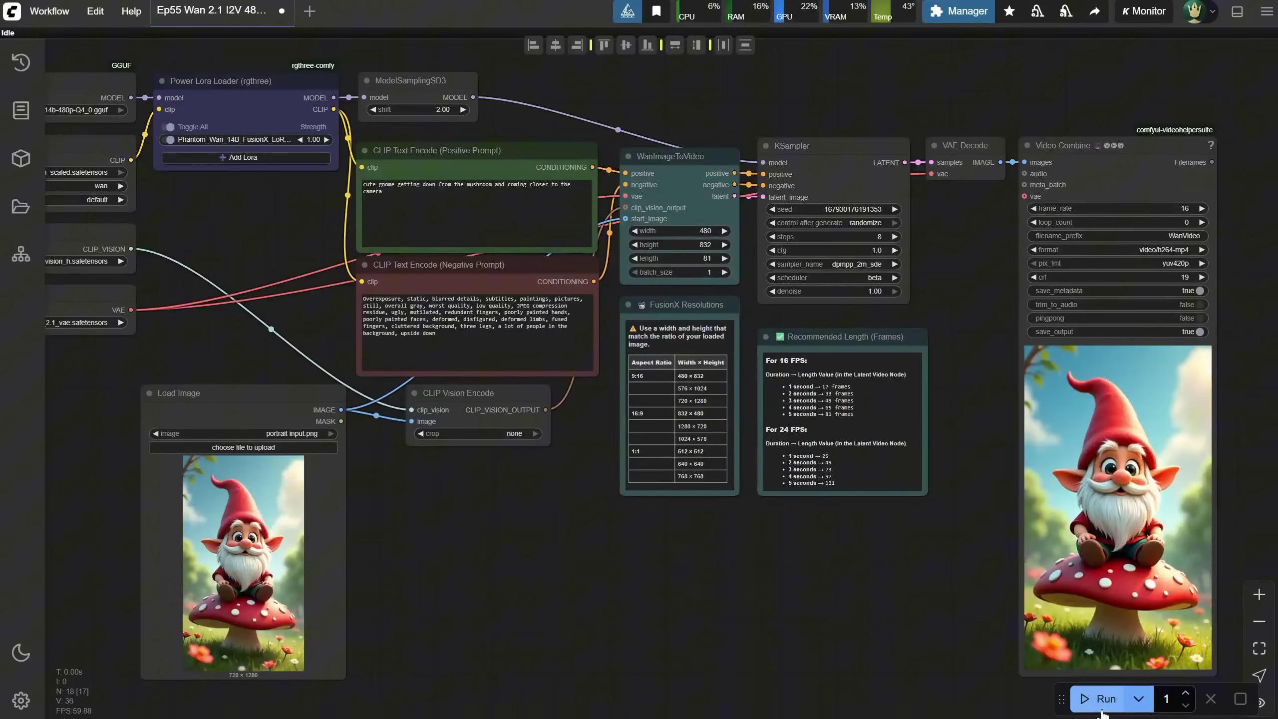
left_click(1101, 700)
left_click_drag(622, 585, 572, 569)
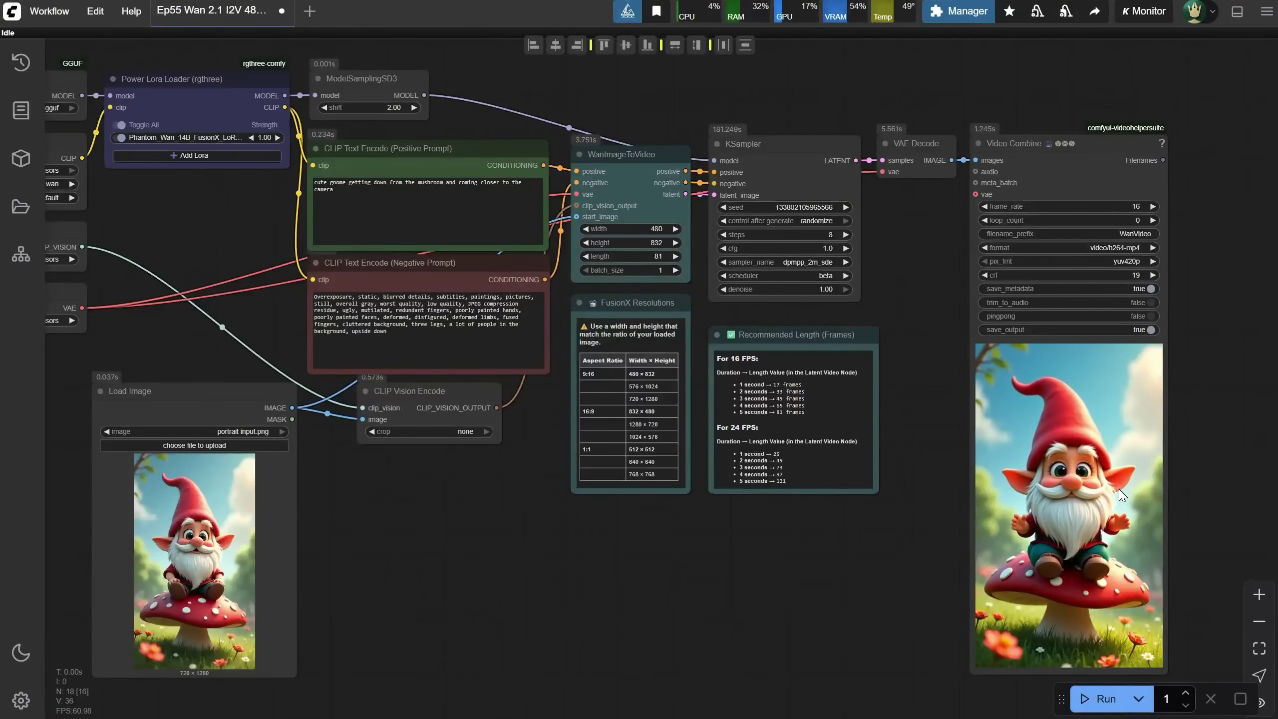
left_click(1237, 11)
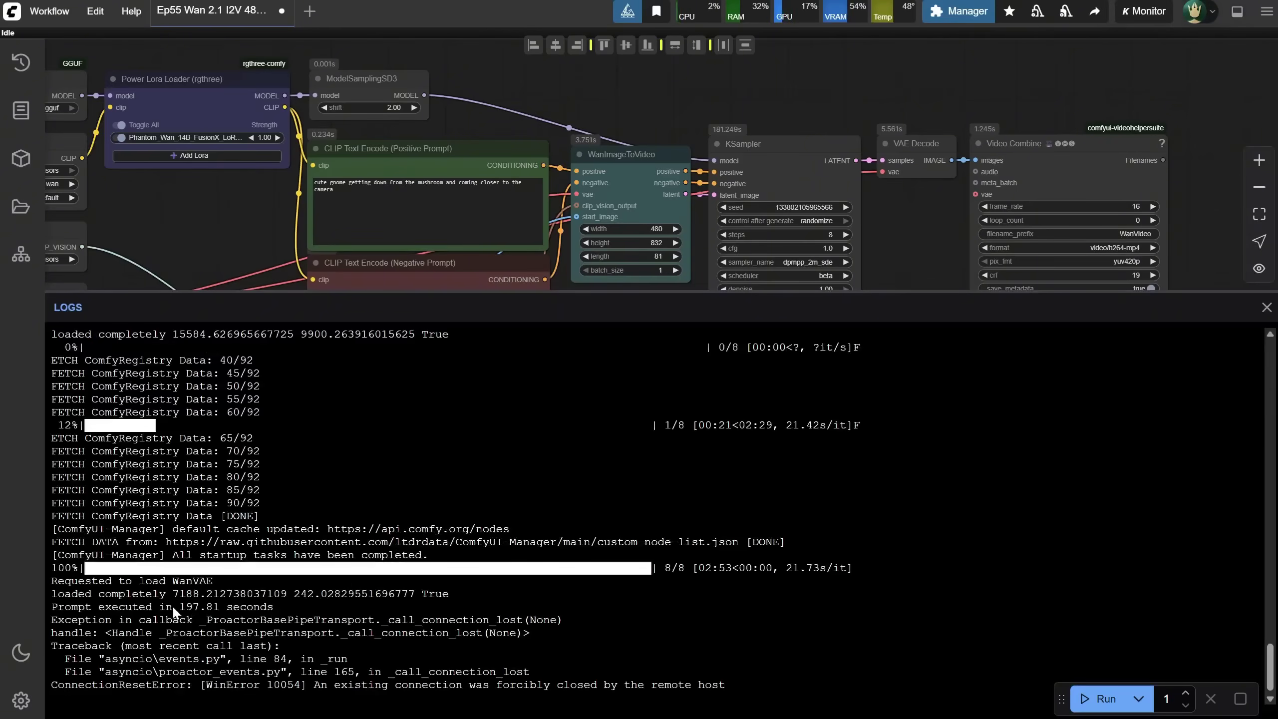
left_click_drag(179, 607, 214, 609)
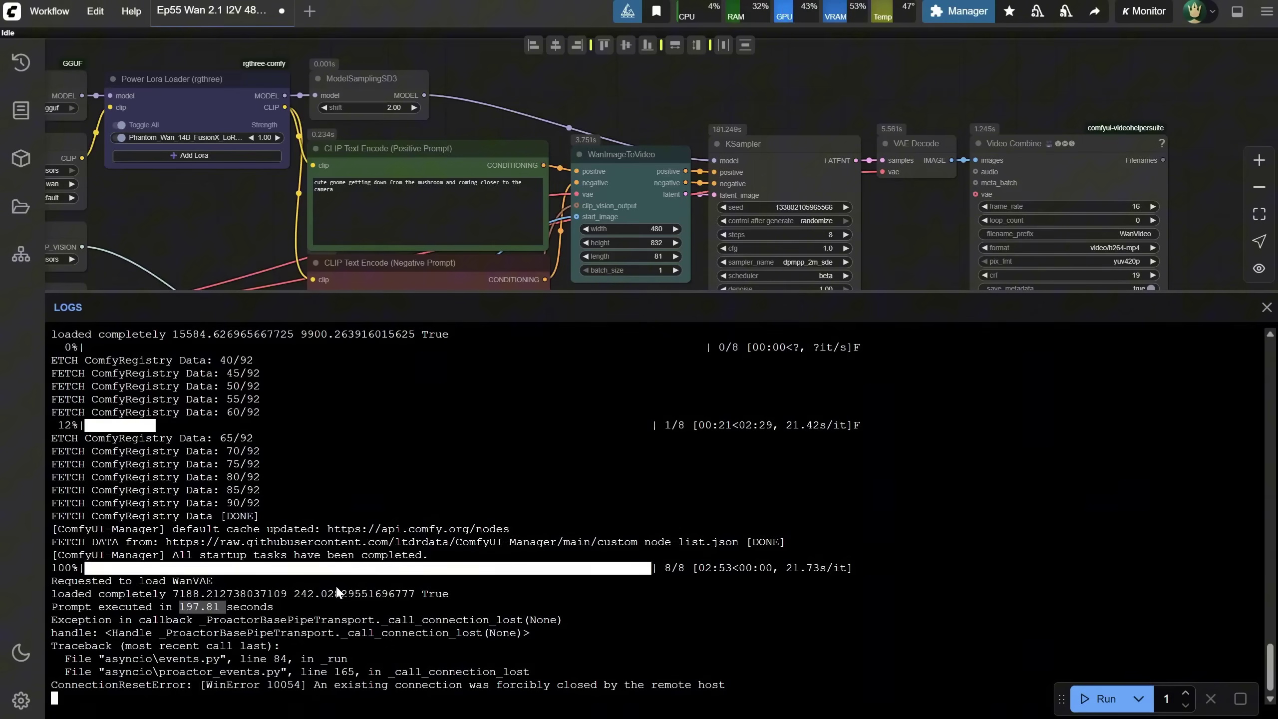
left_click(1237, 11)
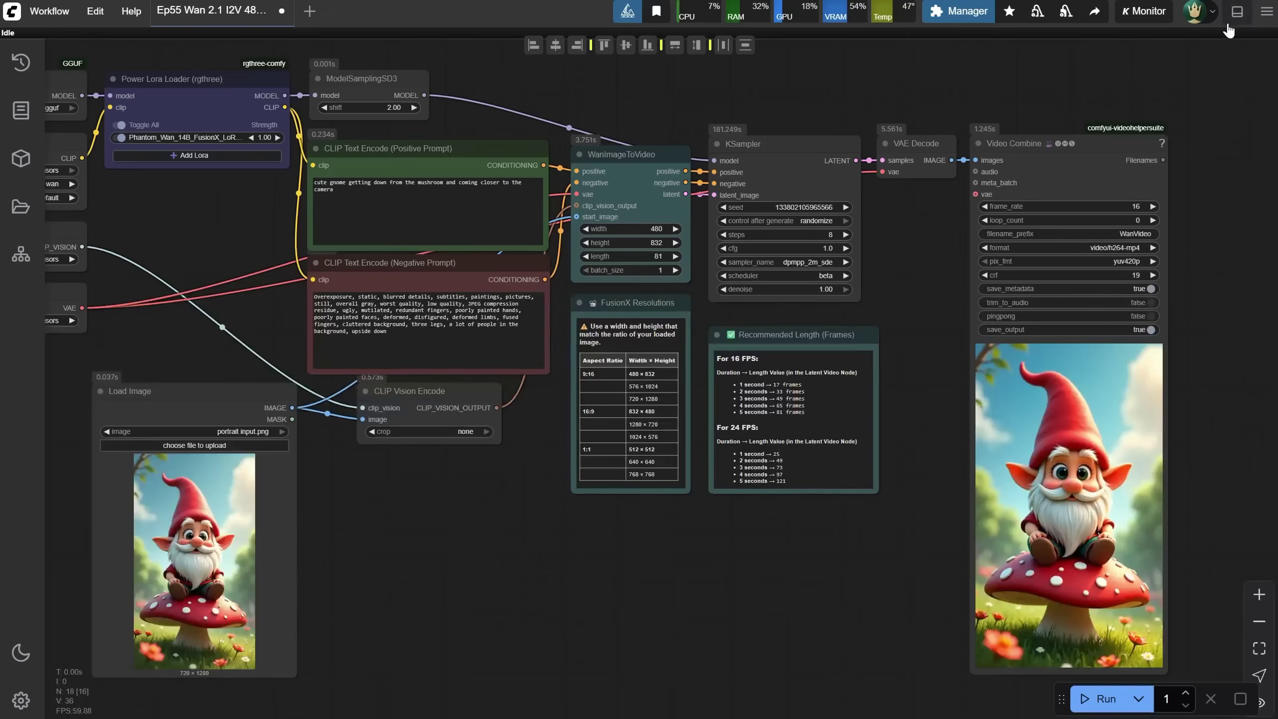
- Close the server console and restart ComfyUI with run_nvidia_gpu_SageAttention.bat
key("alt+Tab")
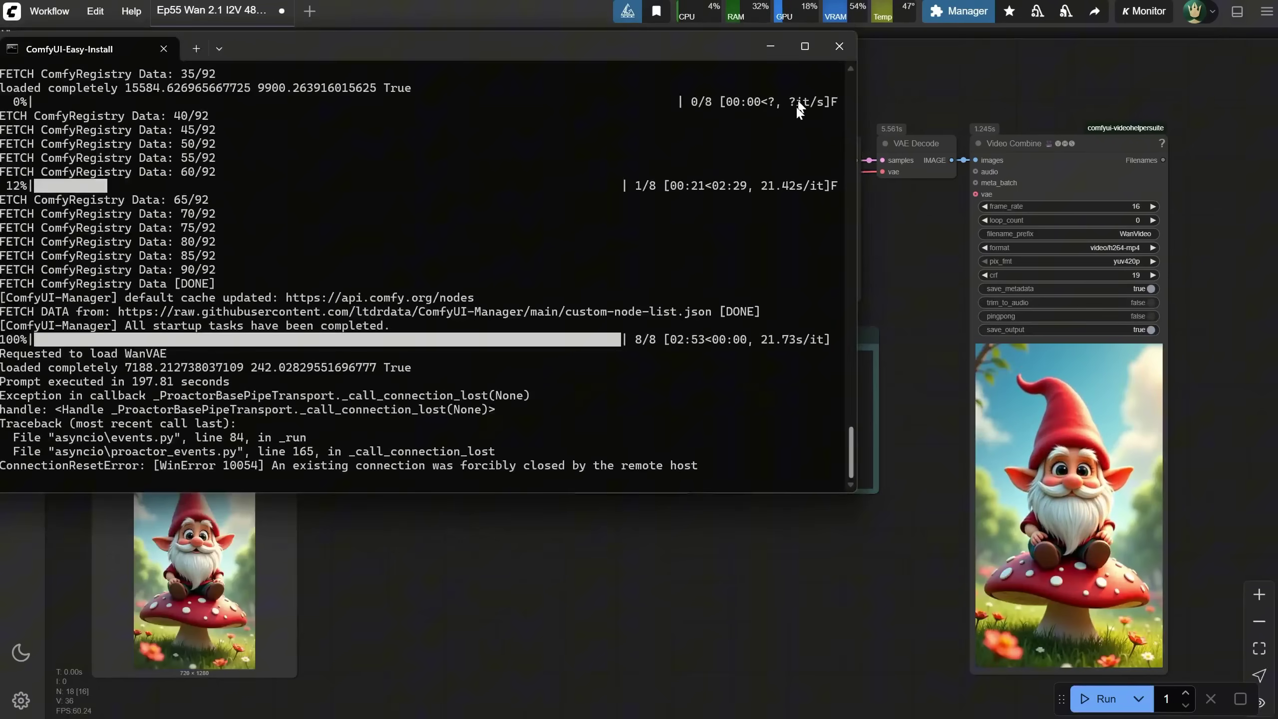
left_click(836, 46)
key("alt+Tab")
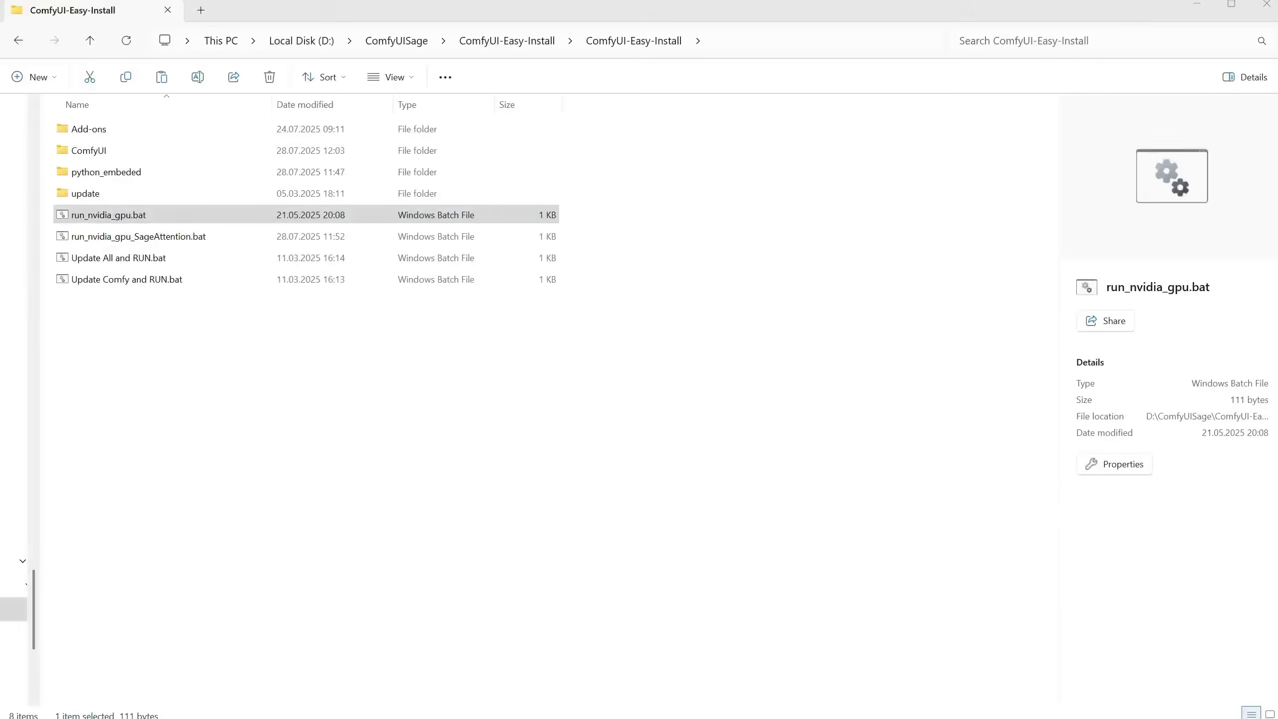
double_click(142, 237)
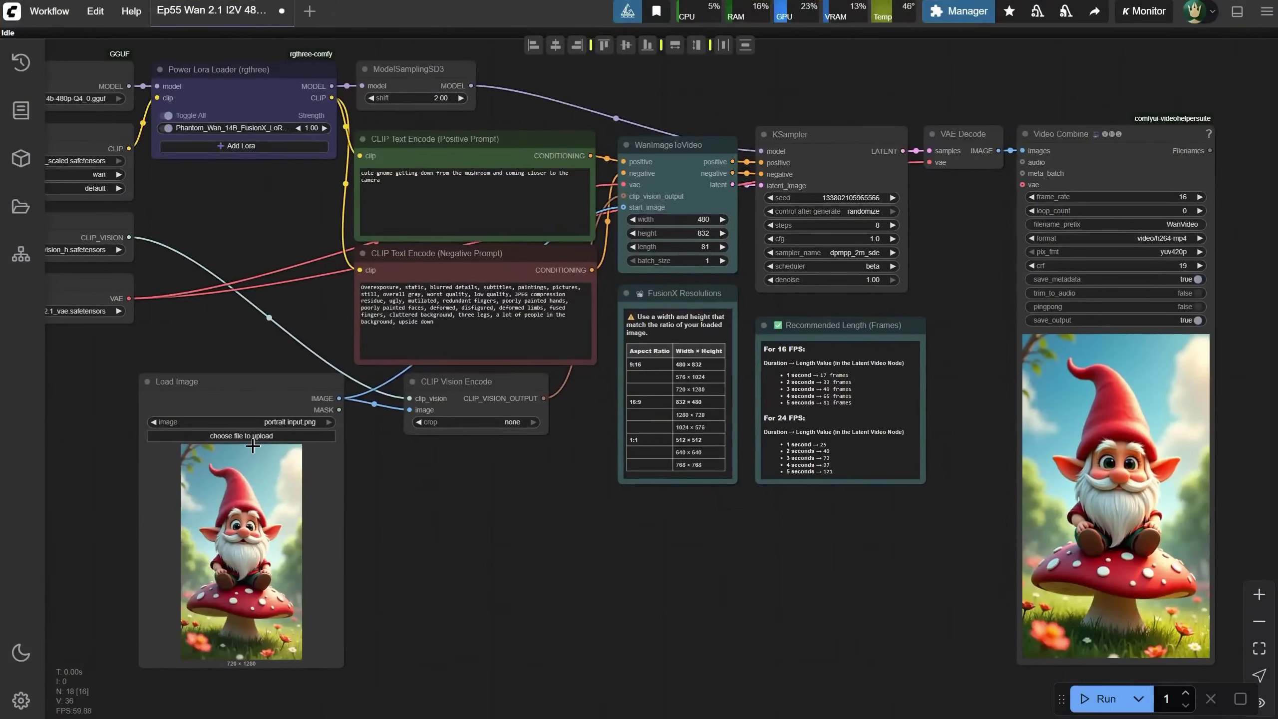
- Load landscape input.png as the new input image
left_click(252, 437)
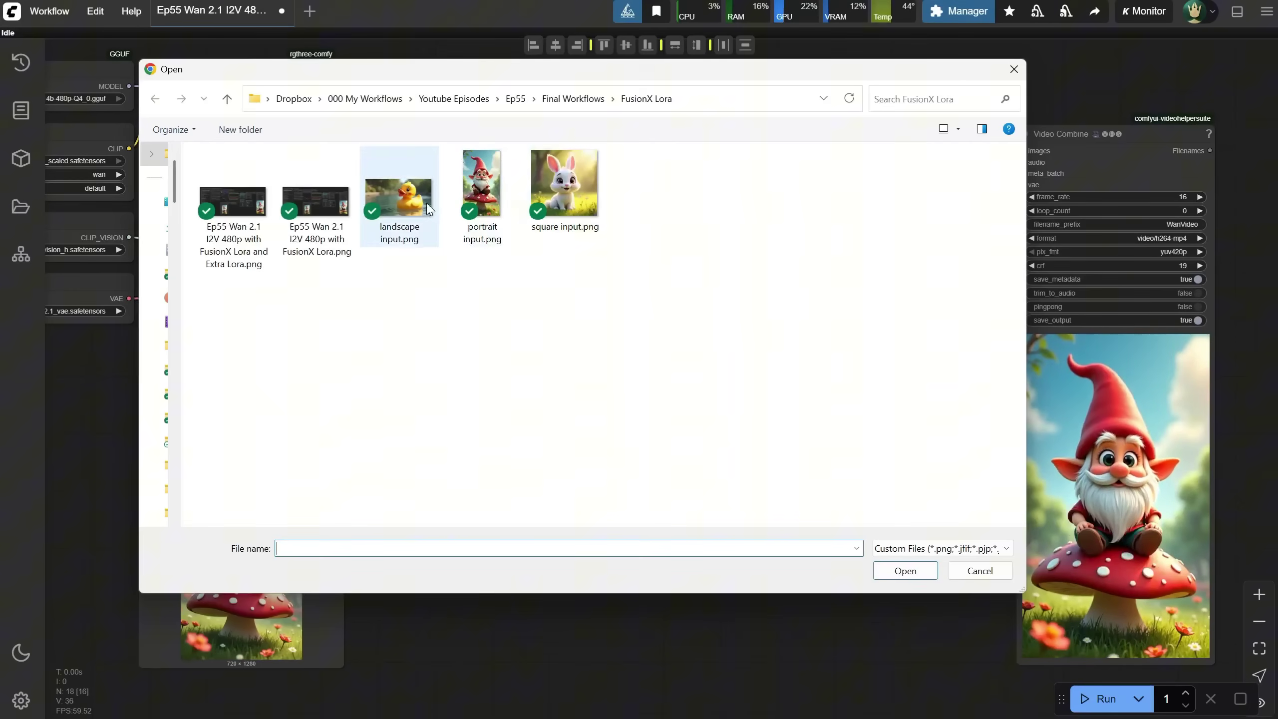
left_click(401, 215)
double_click(400, 216)
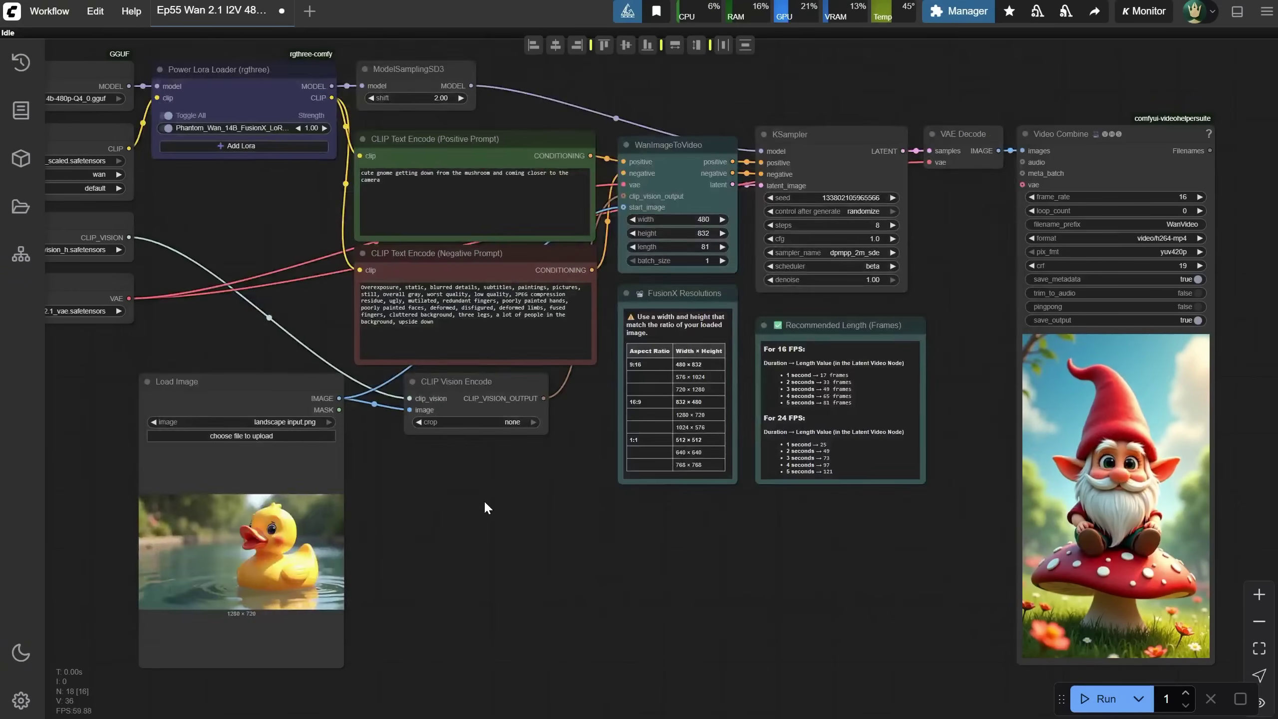
scroll(483, 499, "up", 5)
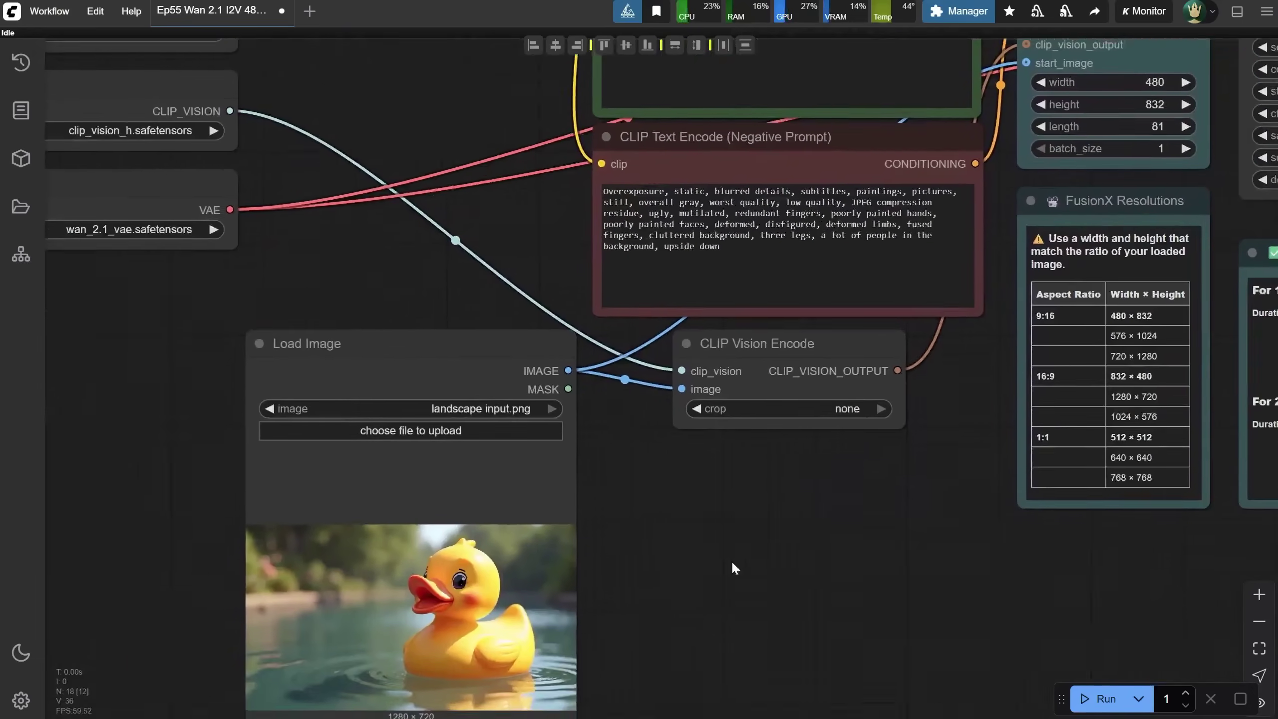
left_click_drag(733, 565, 623, 633)
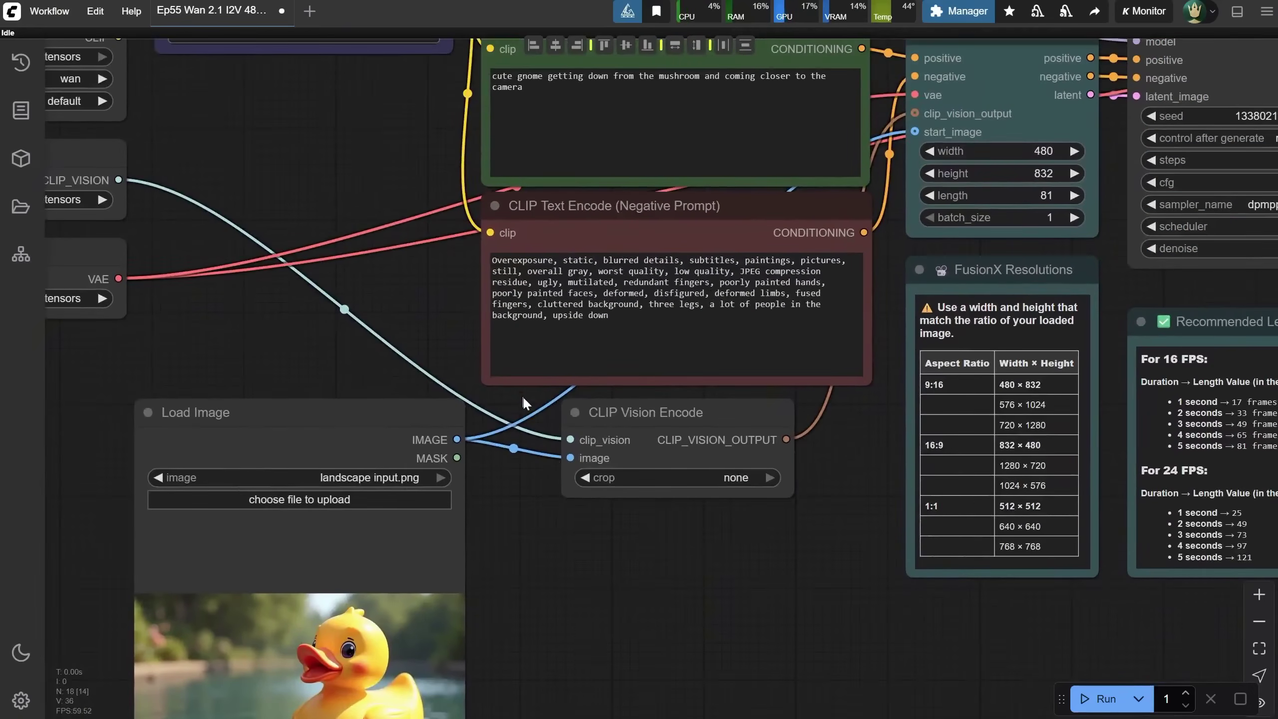
left_click_drag(409, 299, 407, 481)
scroll(574, 305, "up", 3)
- Replace the positive prompt with 'a cute rubber duck toy floating on a pond, static camera'
left_click(593, 260)
key("ctrl+a")
type("a c")
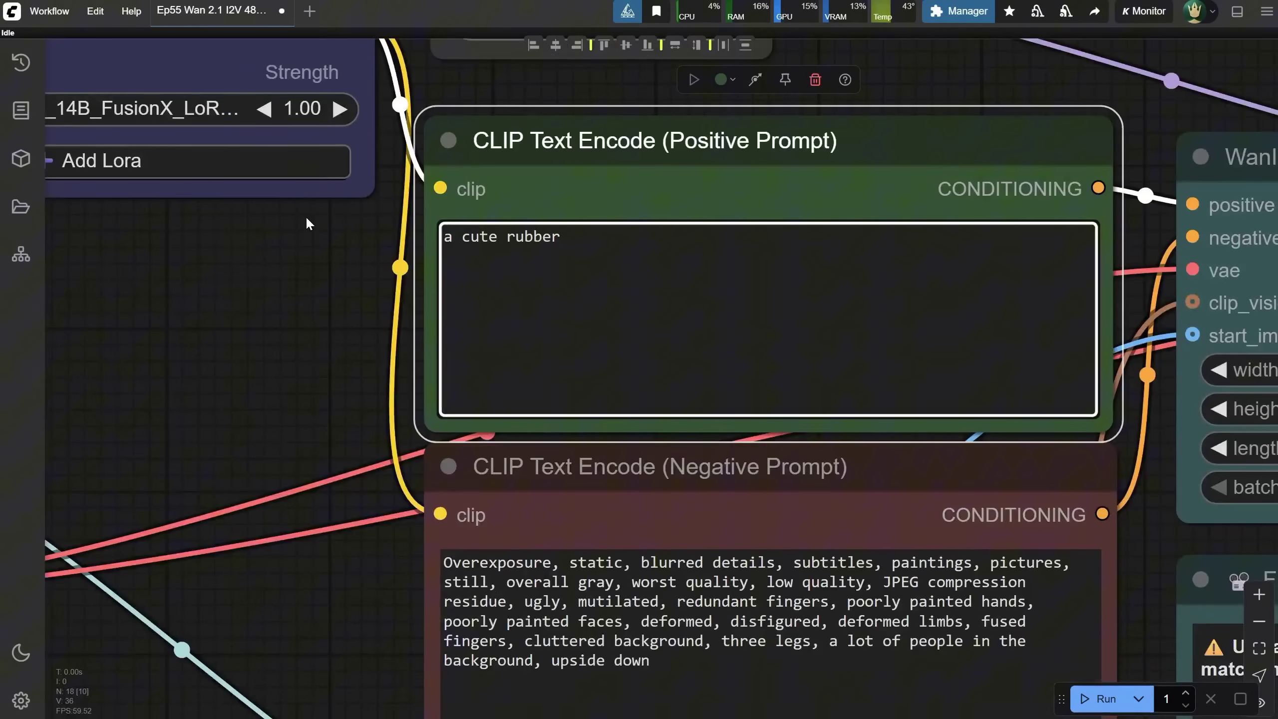
type("ute rubber duck toy floating on a pond, static camera")
scroll(262, 428, "down", 8)
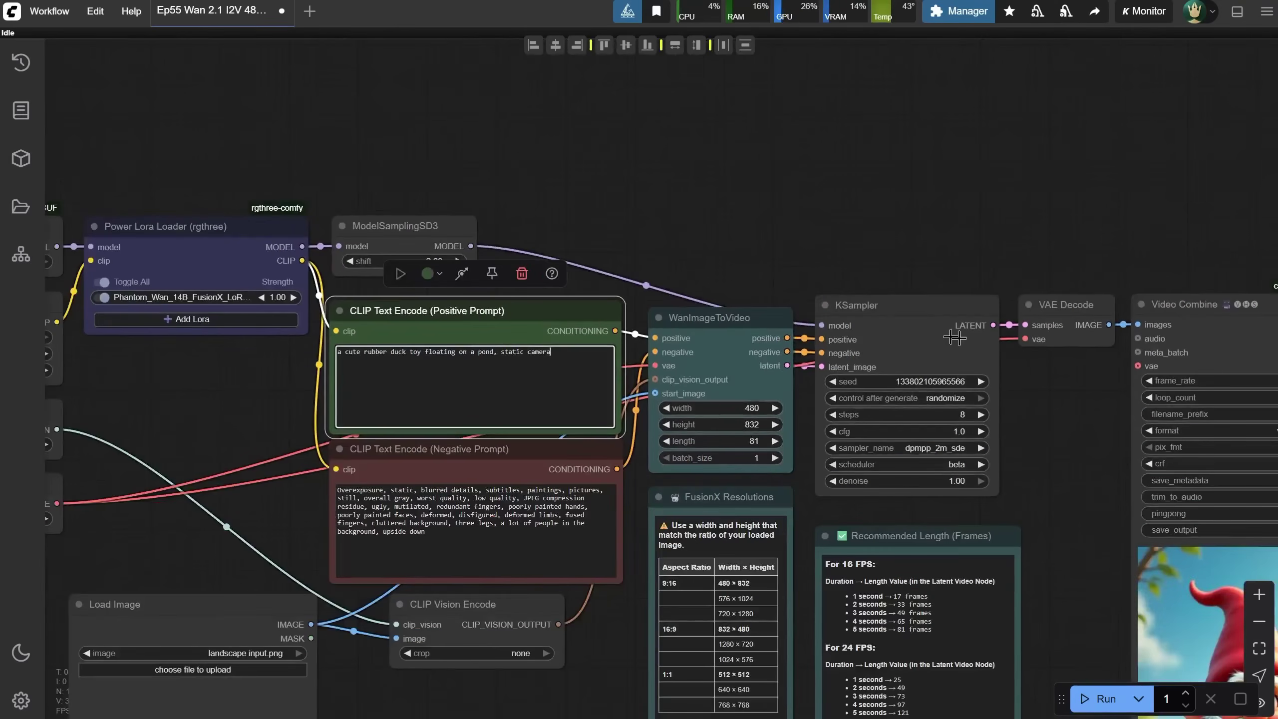
left_click_drag(556, 697, 597, 562)
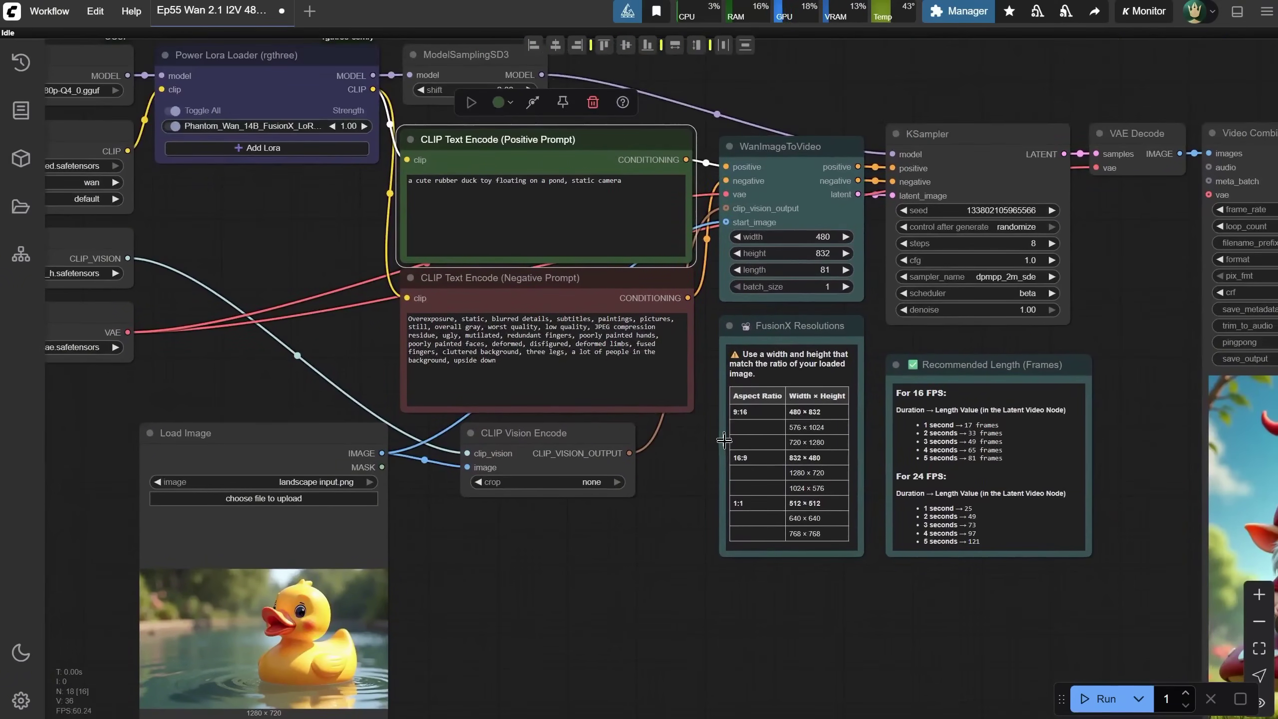
scroll(694, 453, "up", 7)
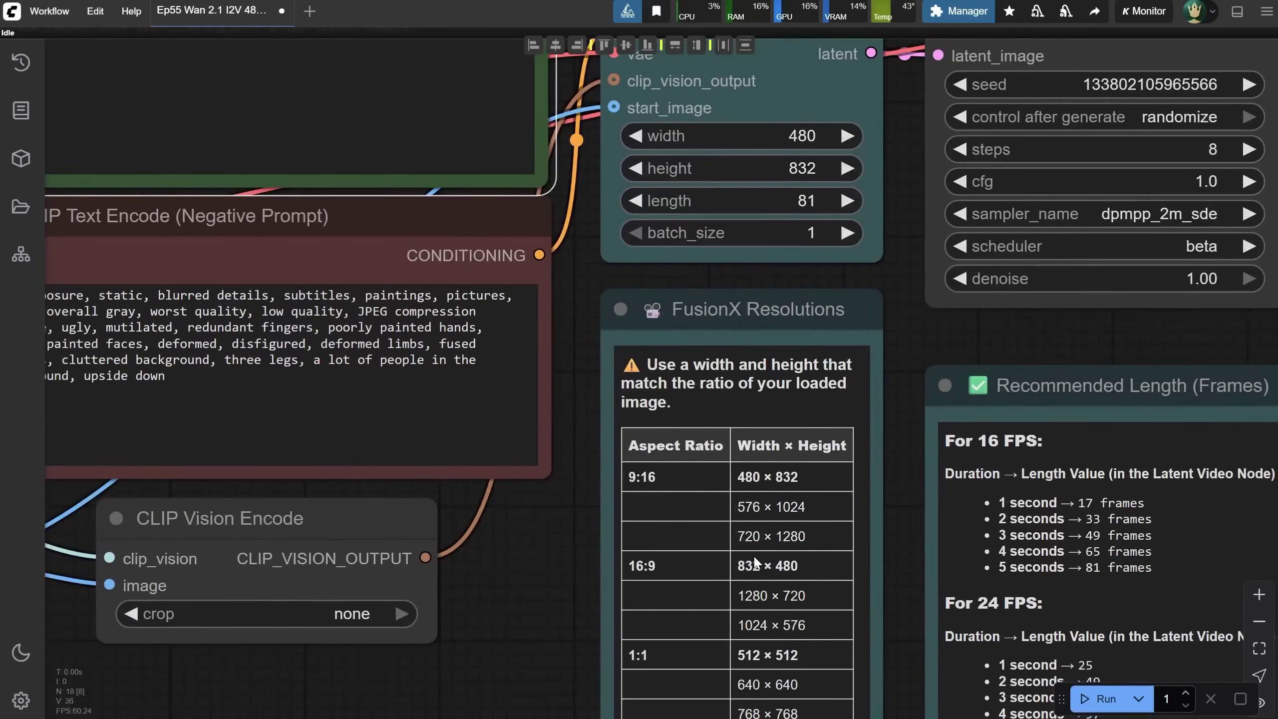
- Set WanImageToVideo to width 832 and height 480 and generate the duck video
left_click(760, 136)
type("832")
key("Return")
left_click(761, 168)
type("480")
key("Return")
left_click(1100, 699)
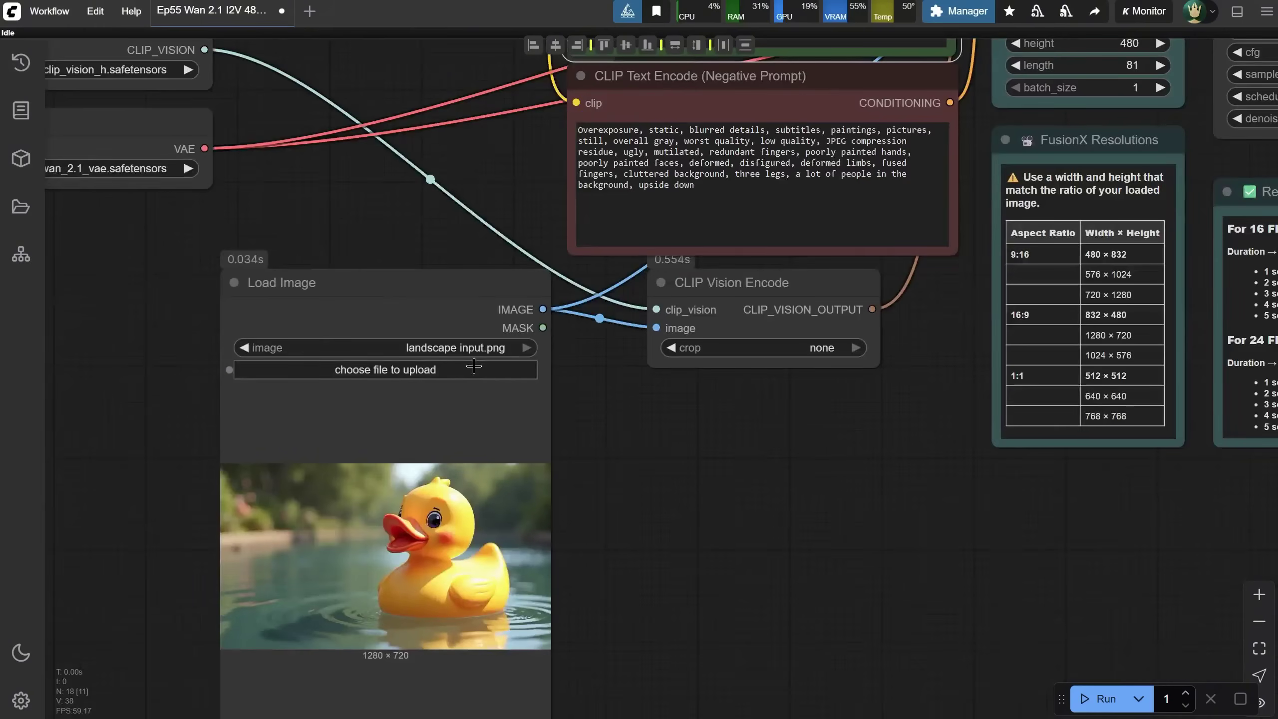
- Load square input.png as the input image
left_click(385, 370)
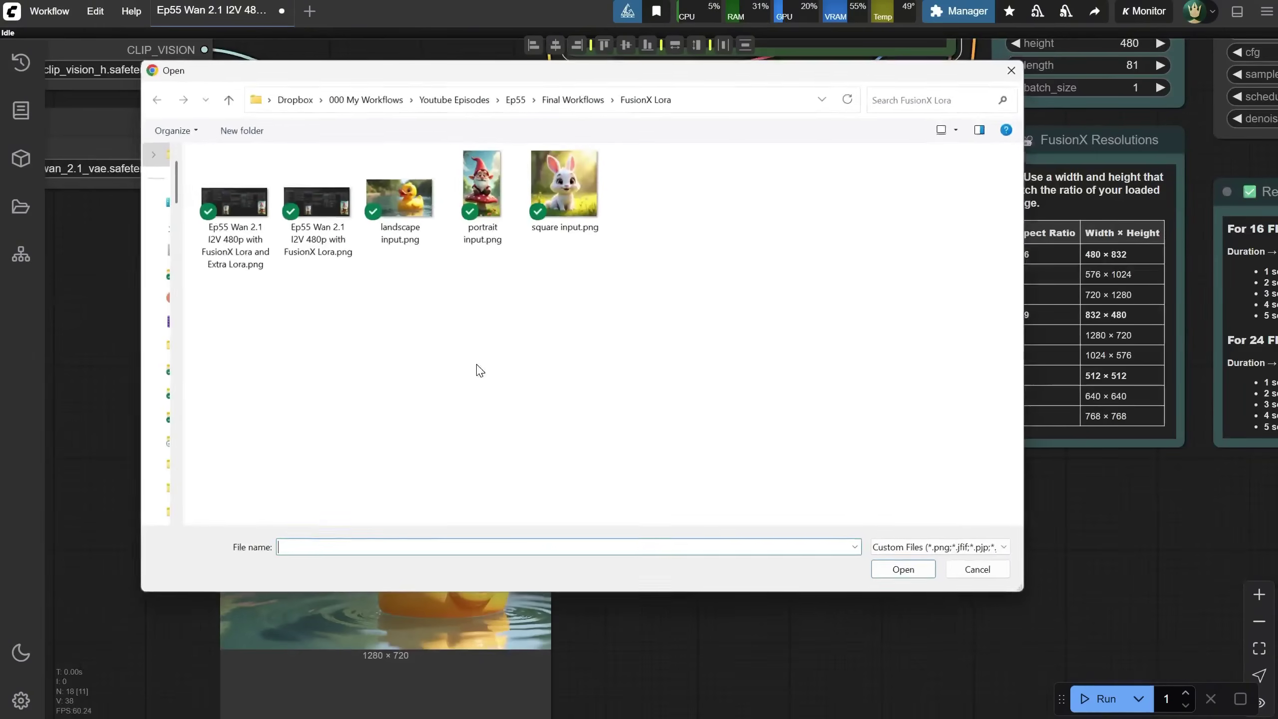
double_click(565, 199)
scroll(784, 550, "down", 4)
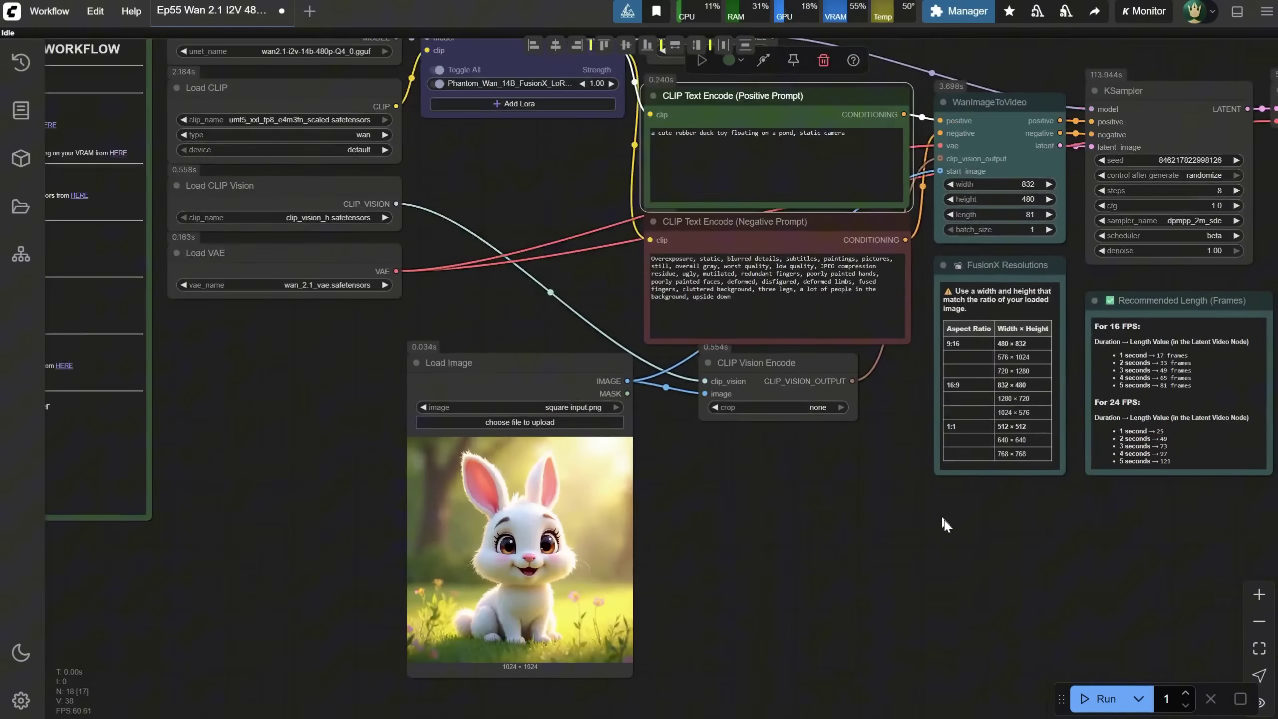
scroll(533, 277, "up", 7)
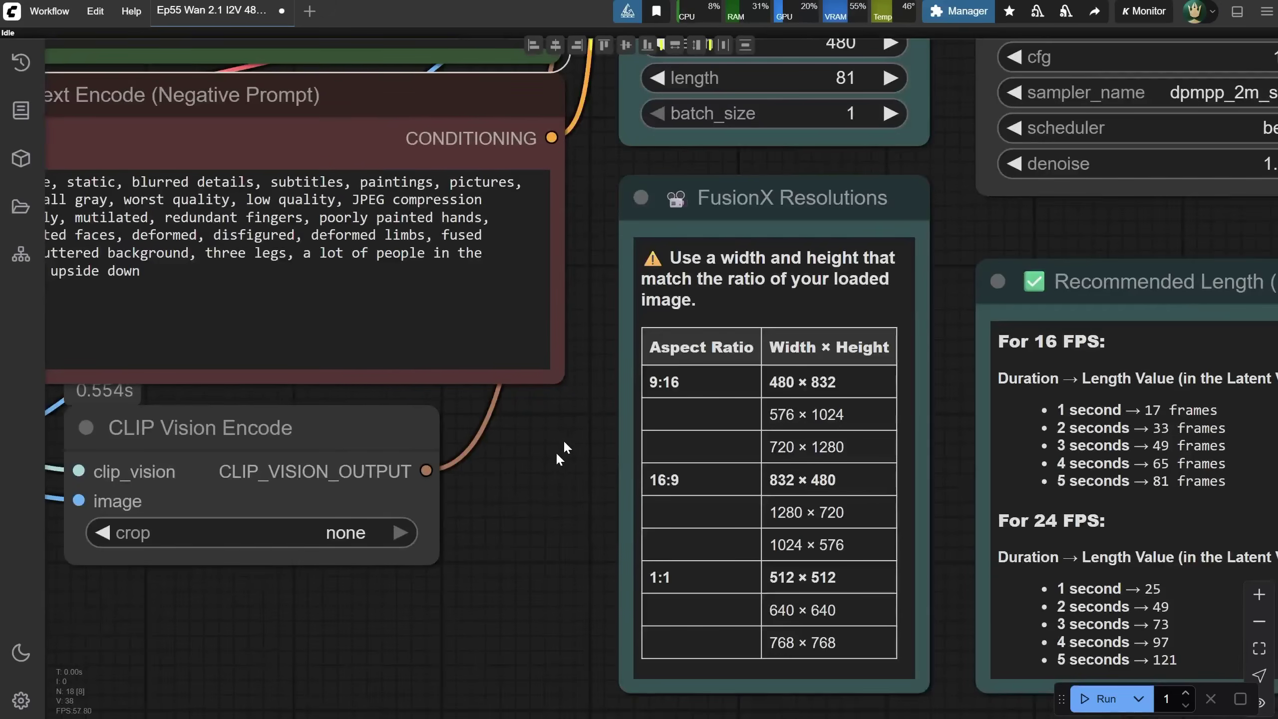
left_click_drag(563, 443, 511, 543)
scroll(511, 544, "down", 4)
- Set the video width to 640 and generate the bunny video
left_click(704, 251)
type("640")
key("Return")
left_click(706, 276)
key("Return")
left_click(1097, 698)
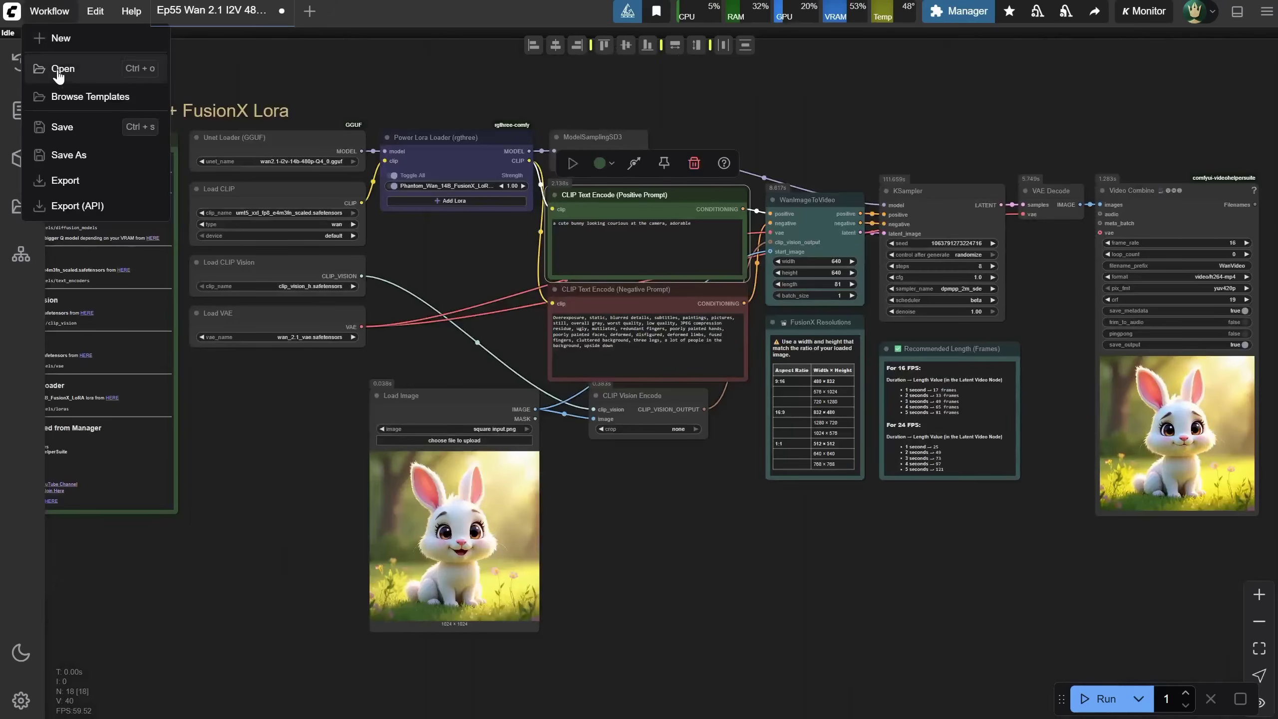
- Open the 'with FusionX Lora and Extra Lora.json' workflow in a new tab
left_click(57, 67)
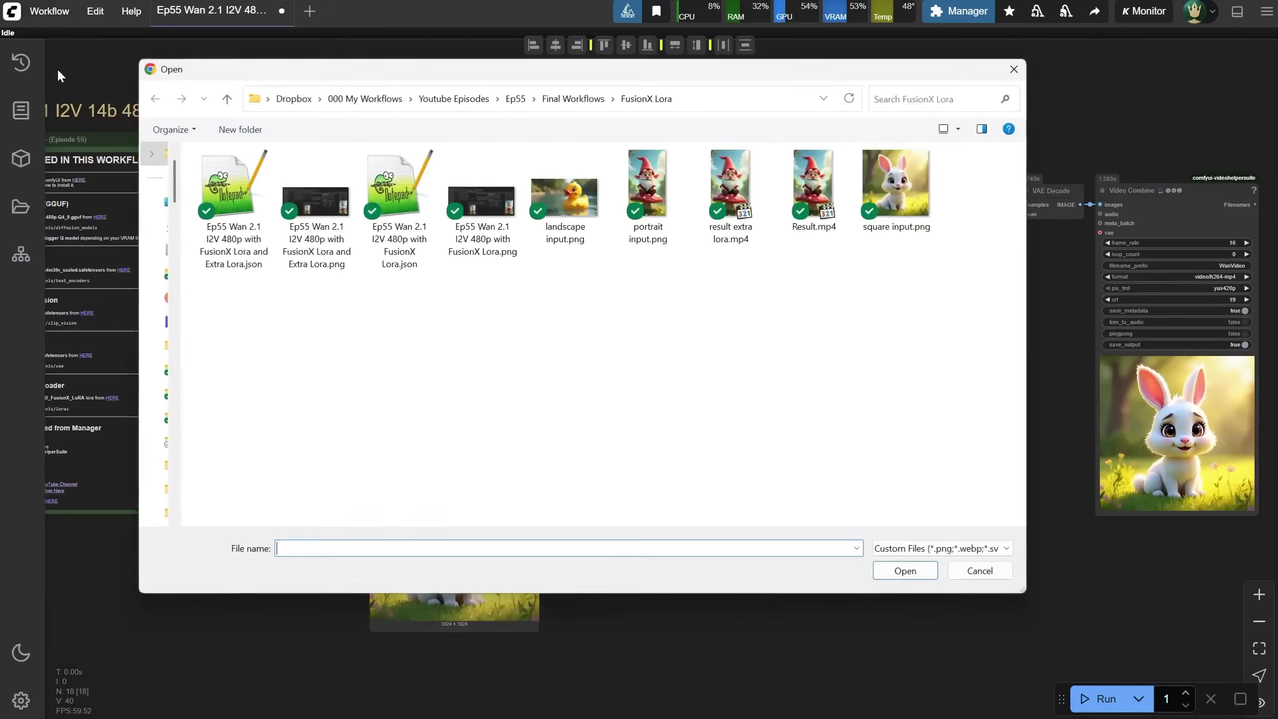
left_click(231, 209)
double_click(229, 209)
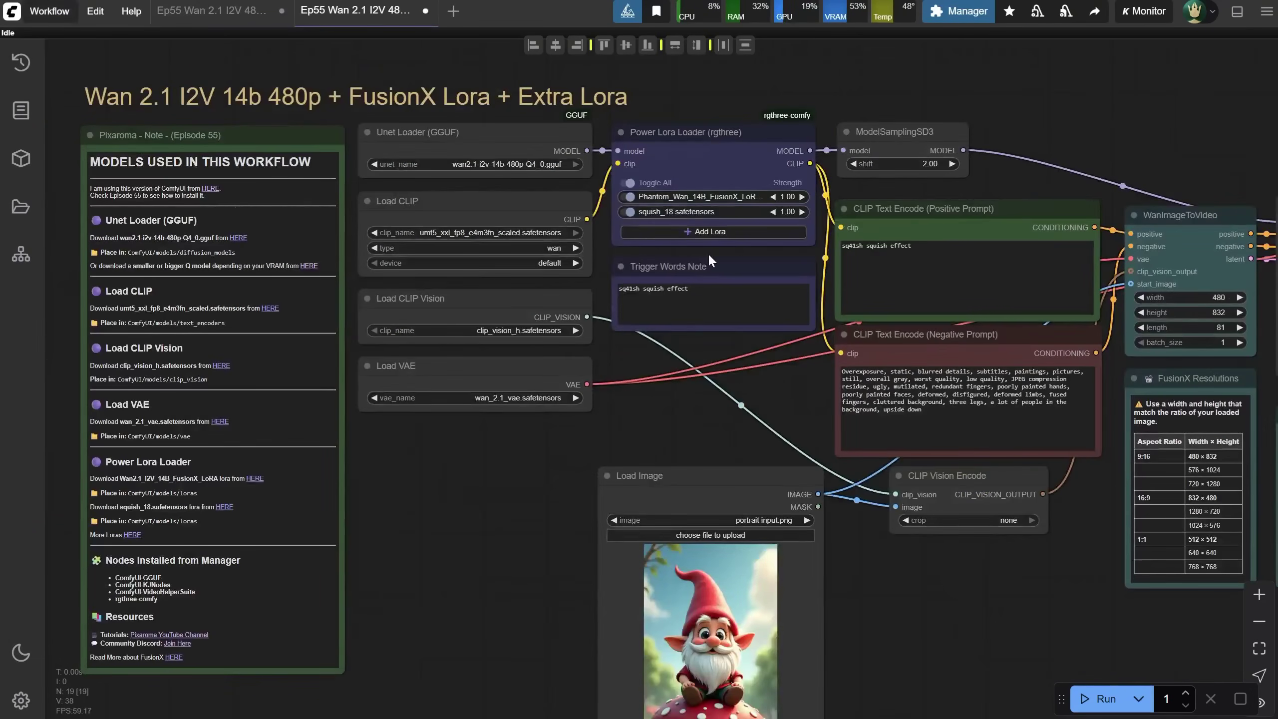
scroll(636, 211, "up", 3)
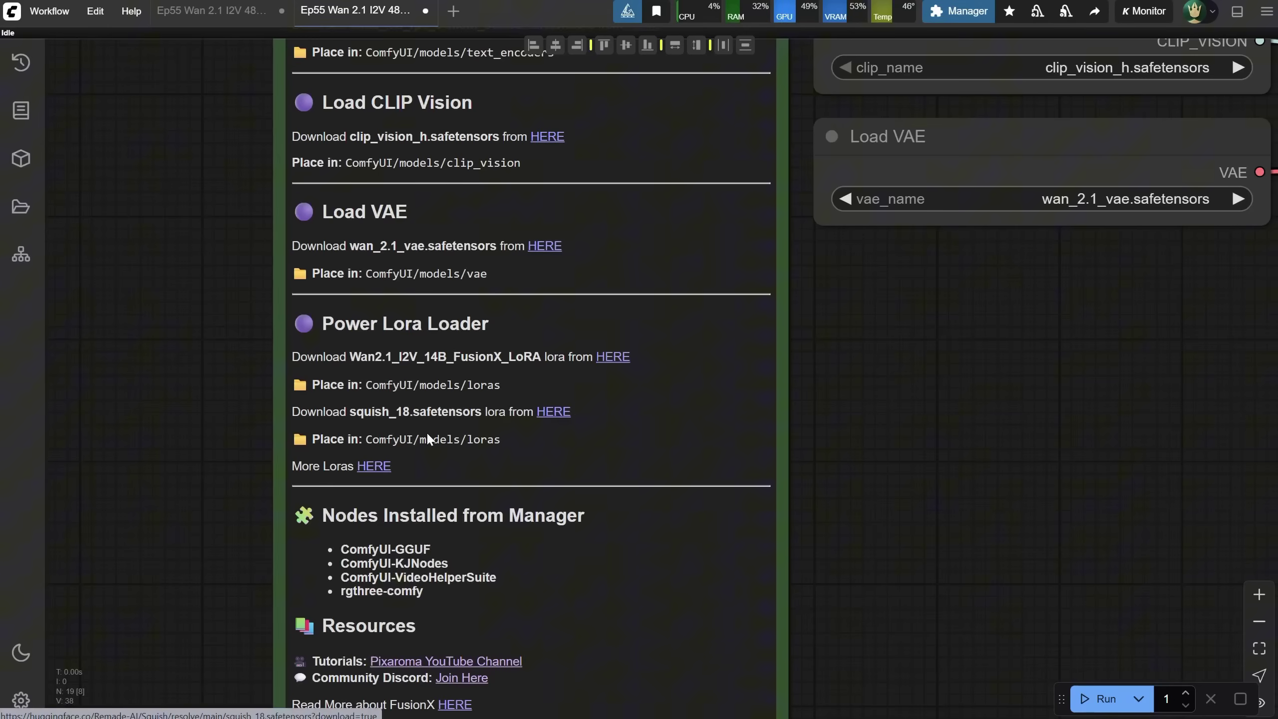
- Open Remade-AI/Squish from the Wan2.1 14B 480p I2V LoRAs collection and scroll its model card
left_click(371, 468)
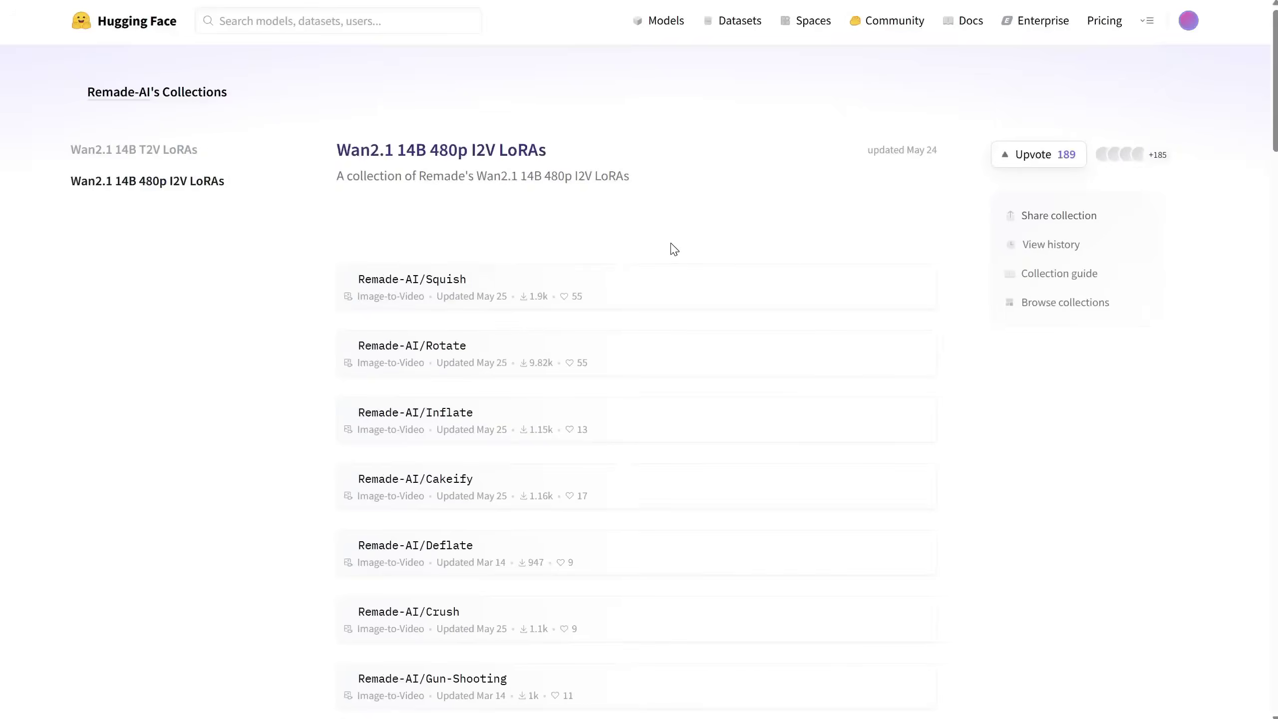
scroll(677, 254, "down", 3)
scroll(415, 253, "down", 4)
scroll(421, 259, "down", 8)
scroll(422, 257, "up", 15)
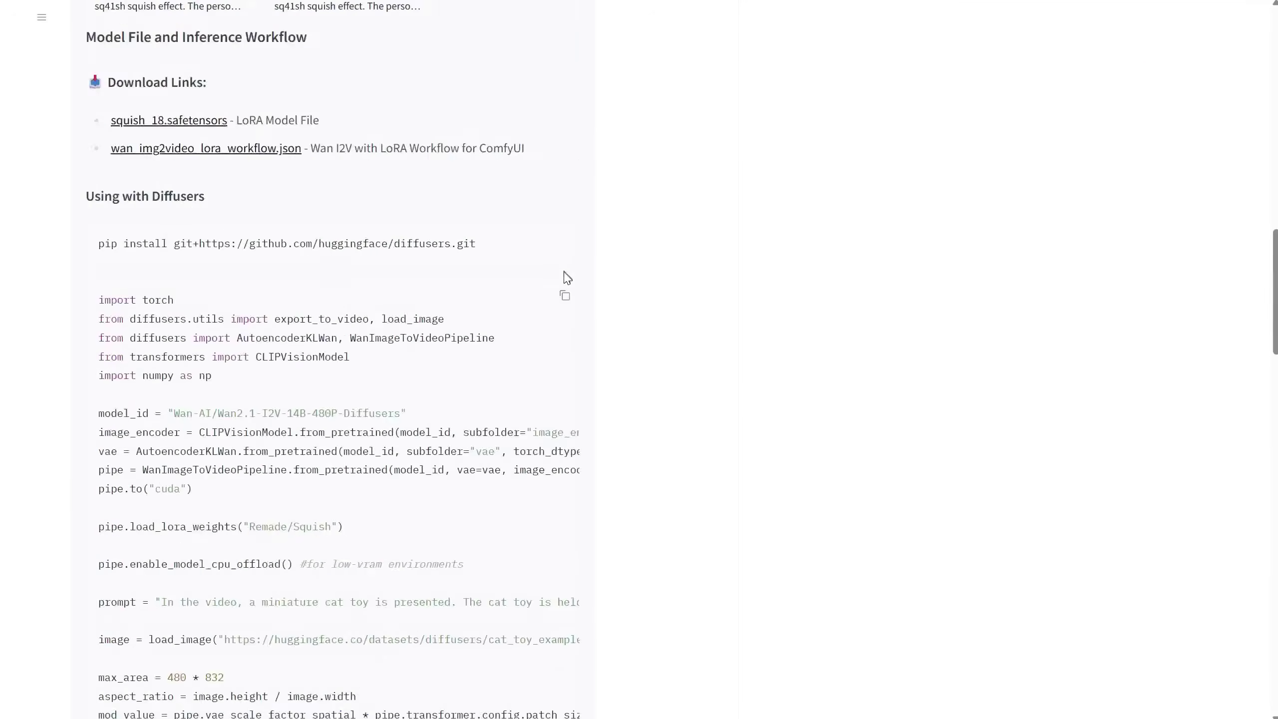
mouse_move(178, 319)
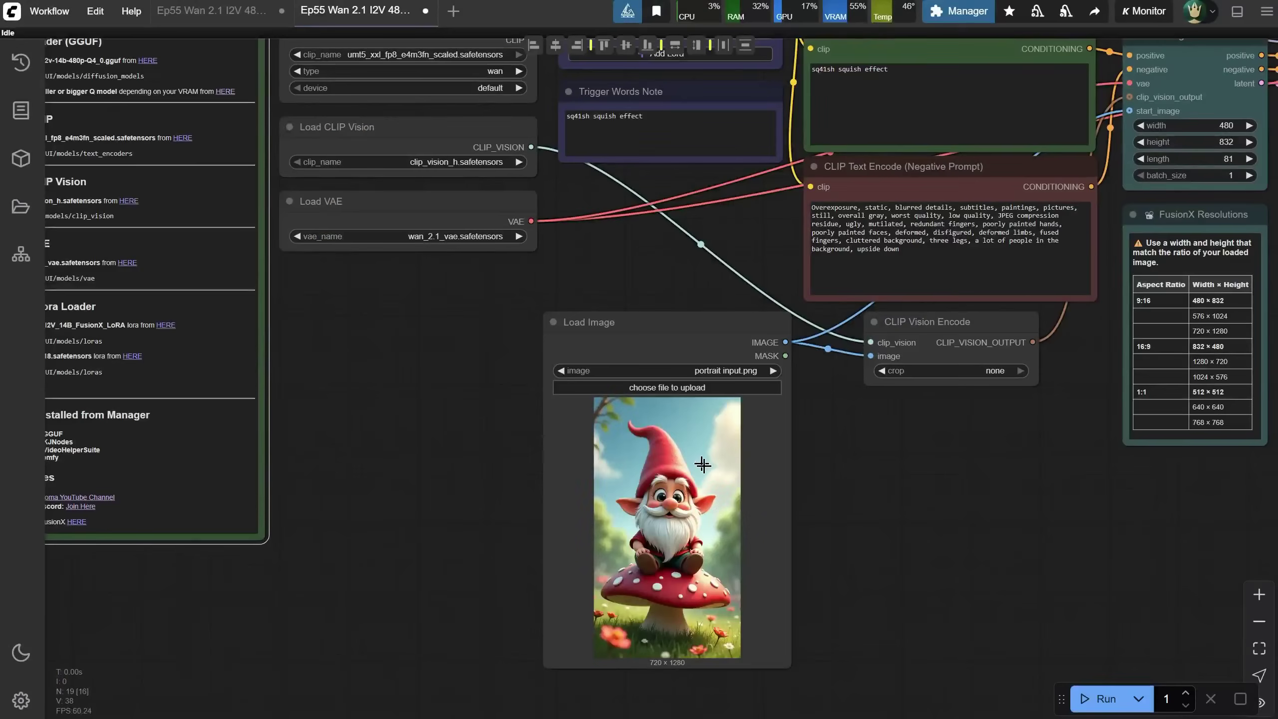
scroll(808, 310, "up", 5)
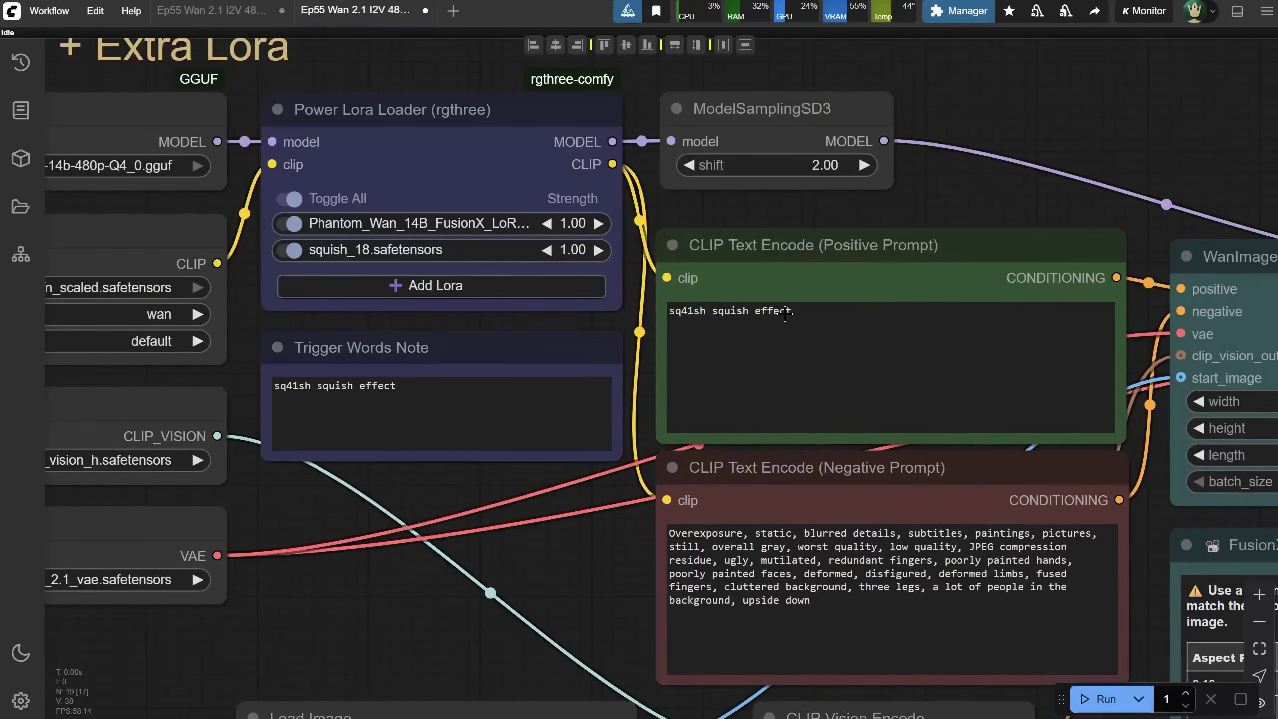
- Check the 'sq41sh squish effect' trigger words in the Note and fit the whole workflow in view
triple_click(383, 399)
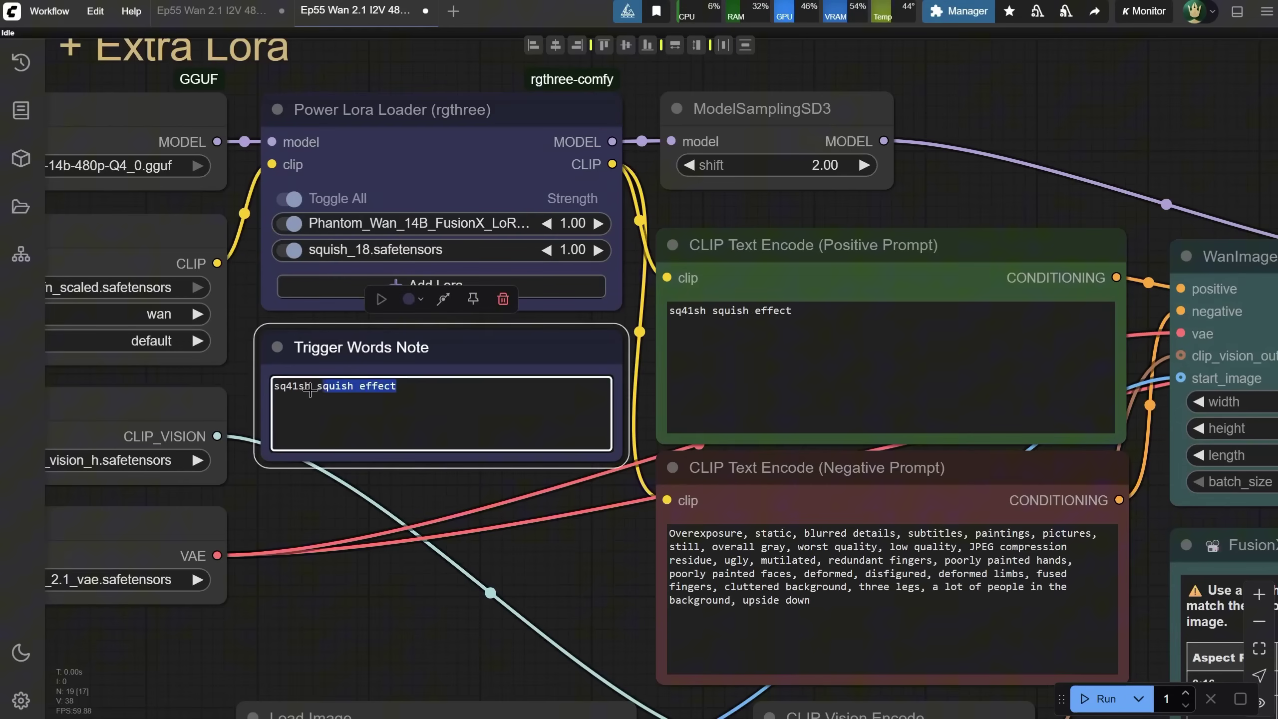
left_click(419, 494)
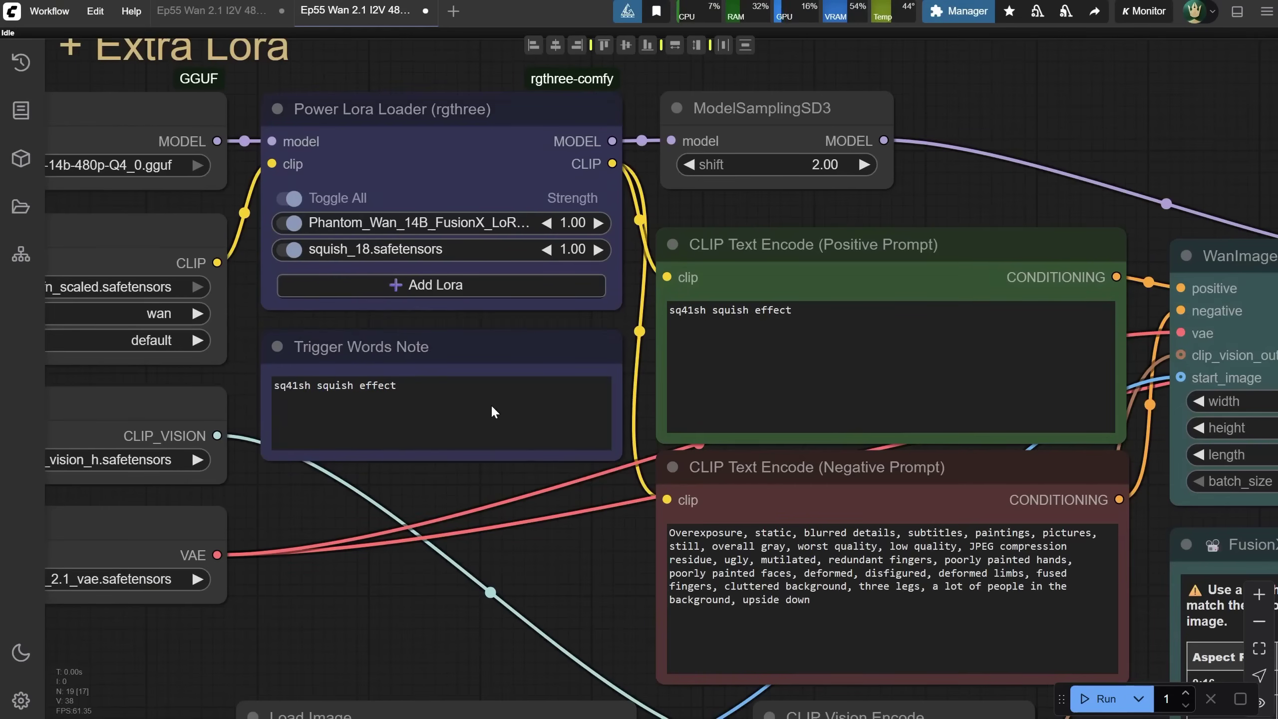
scroll(493, 401, "down", 5)
left_click_drag(955, 587, 682, 534)
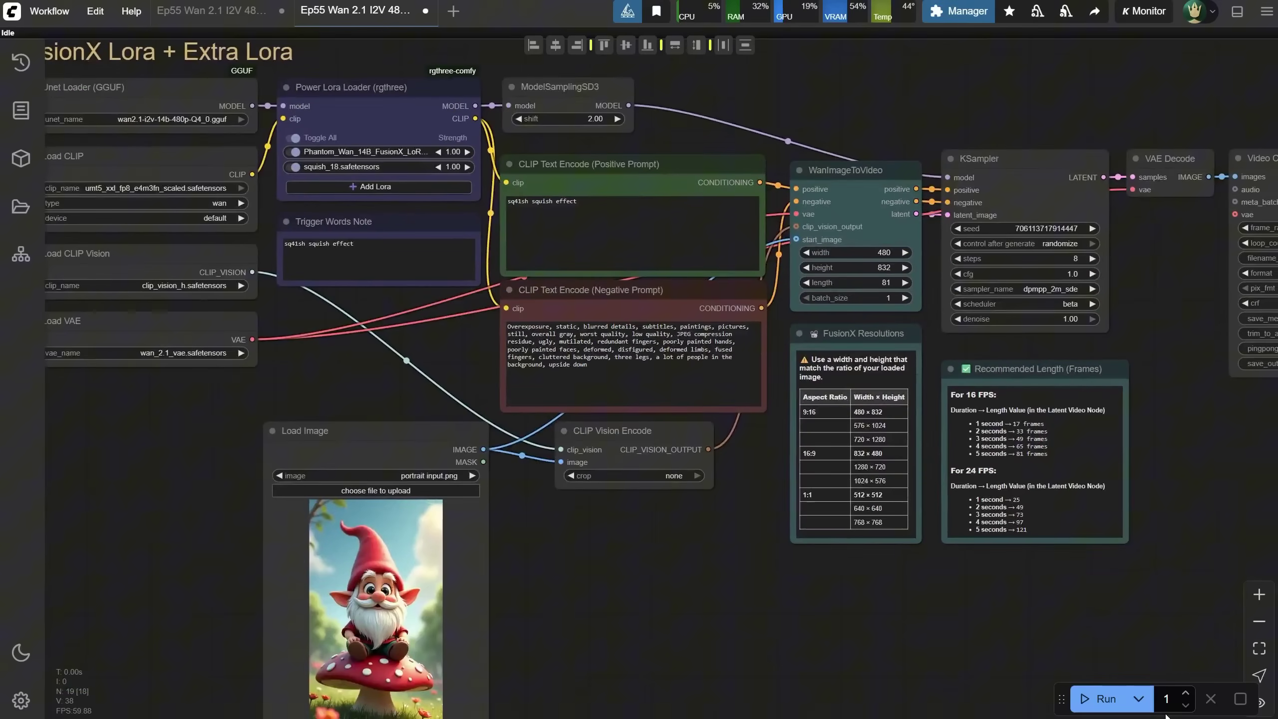
- Queue the squish-effect gnome generation and check its progress in the server log
left_click(1102, 698)
left_click_drag(1185, 533, 998, 573)
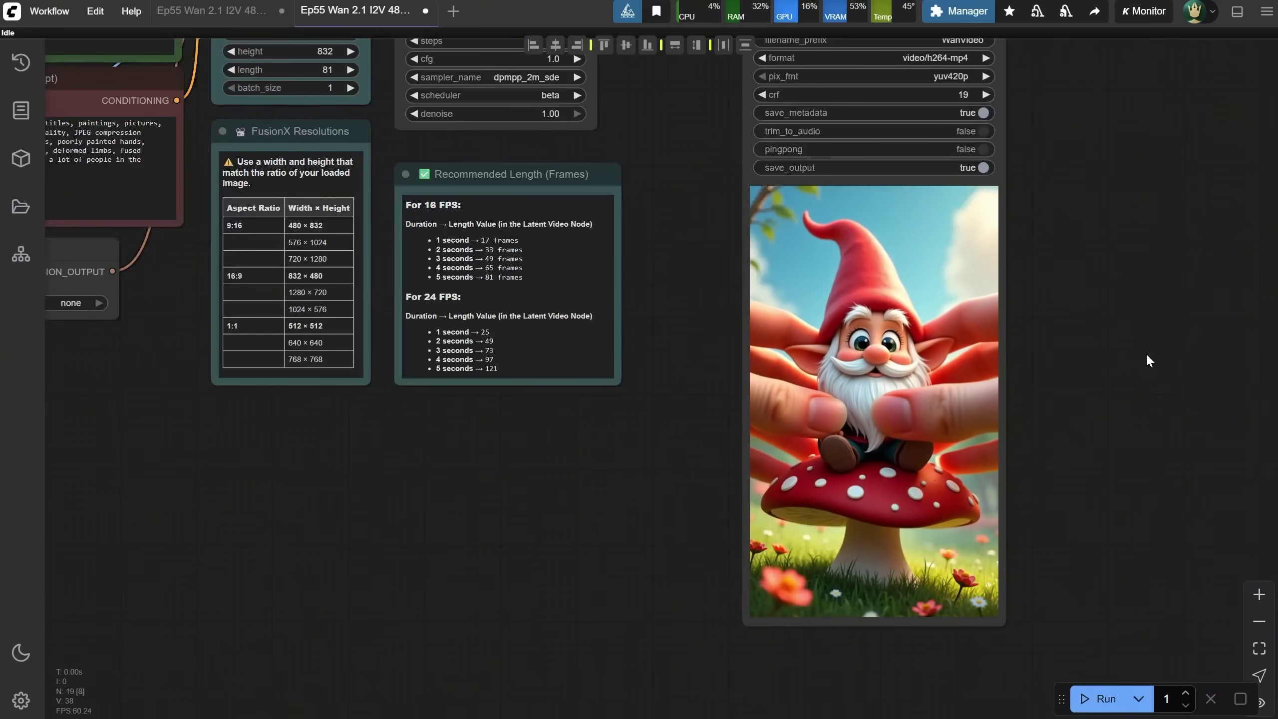
key("ctrl+grave")
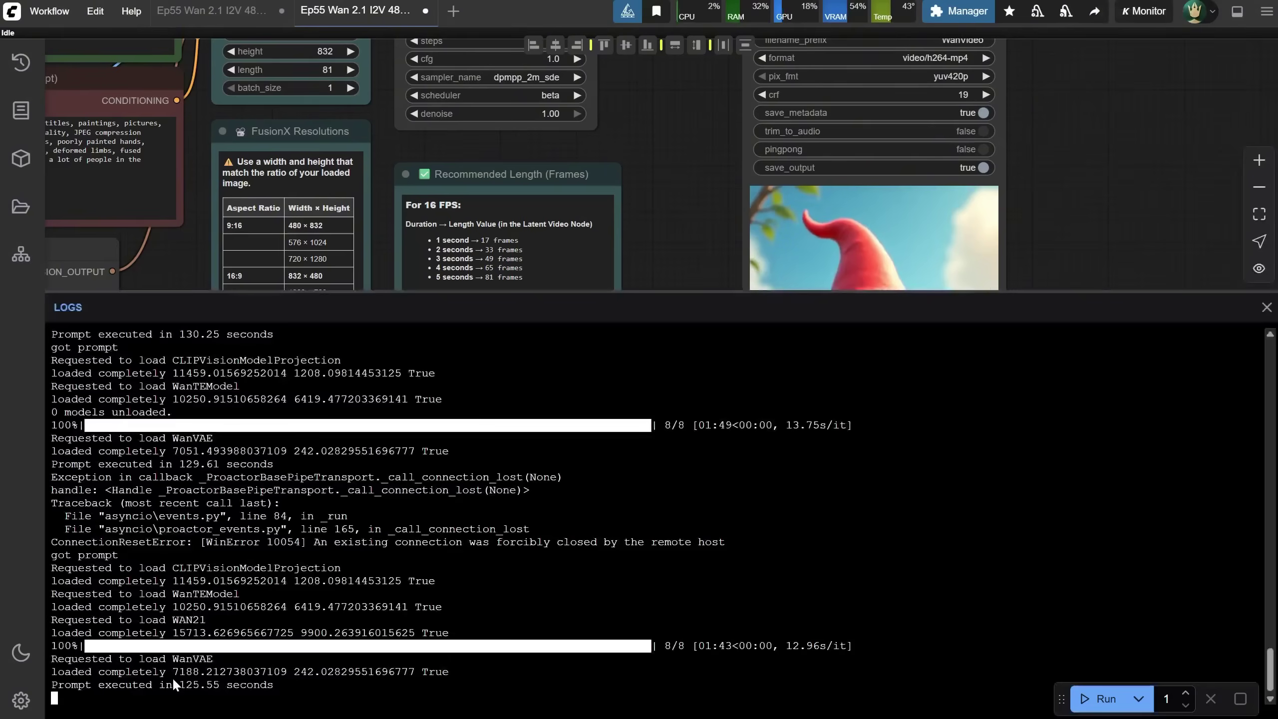
left_click(49, 11)
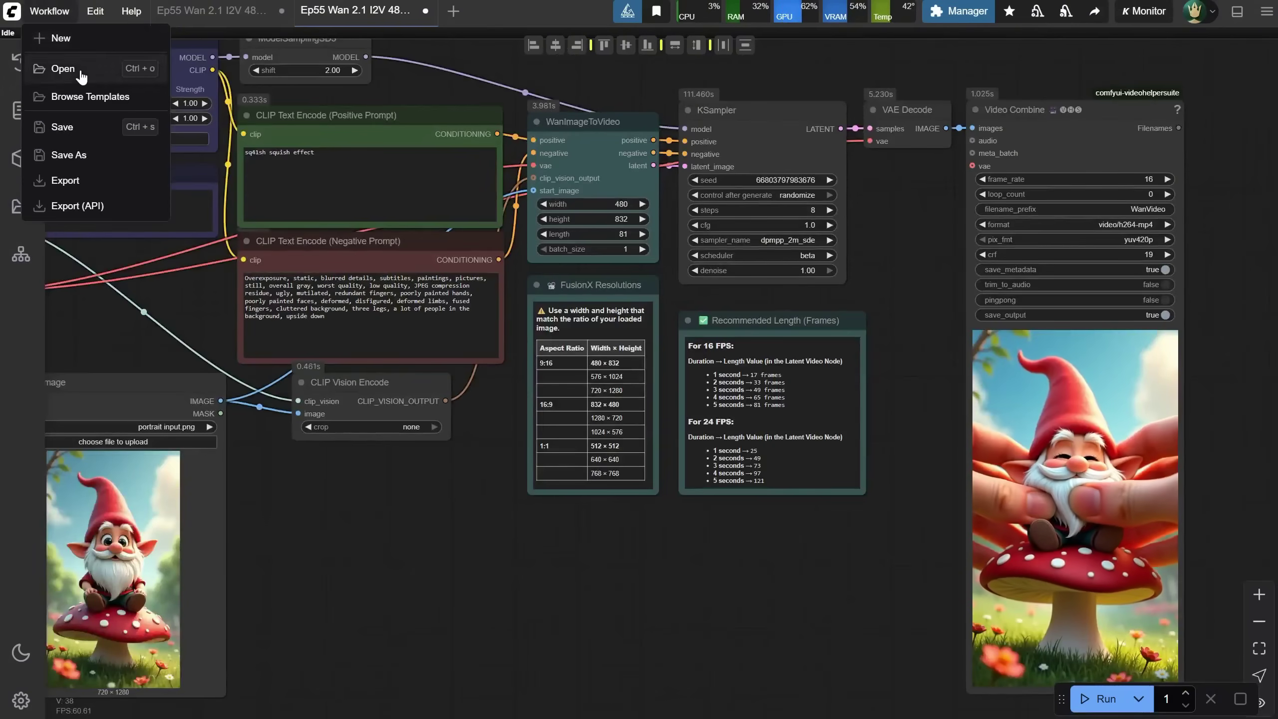
- Open the Video Upscale Portrait Full HD workflow and load Portrait Input 480x832px.mp4
left_click(65, 72)
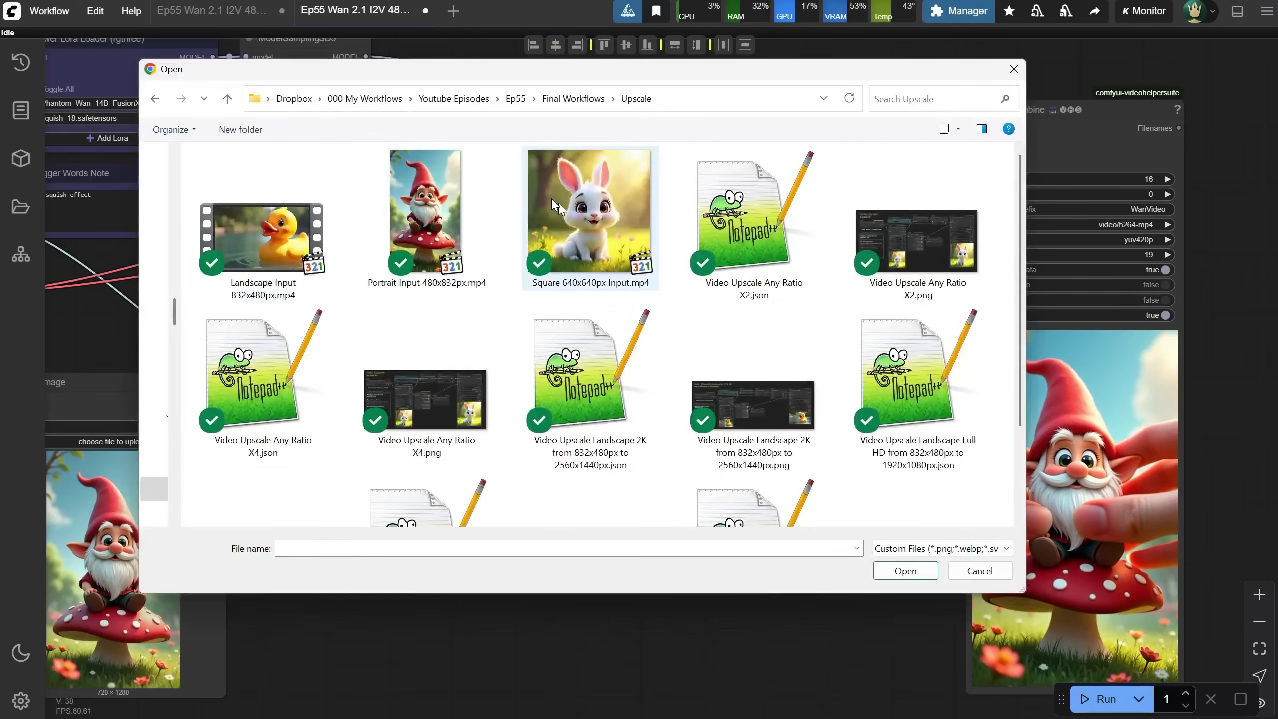
scroll(559, 211, "down", 2)
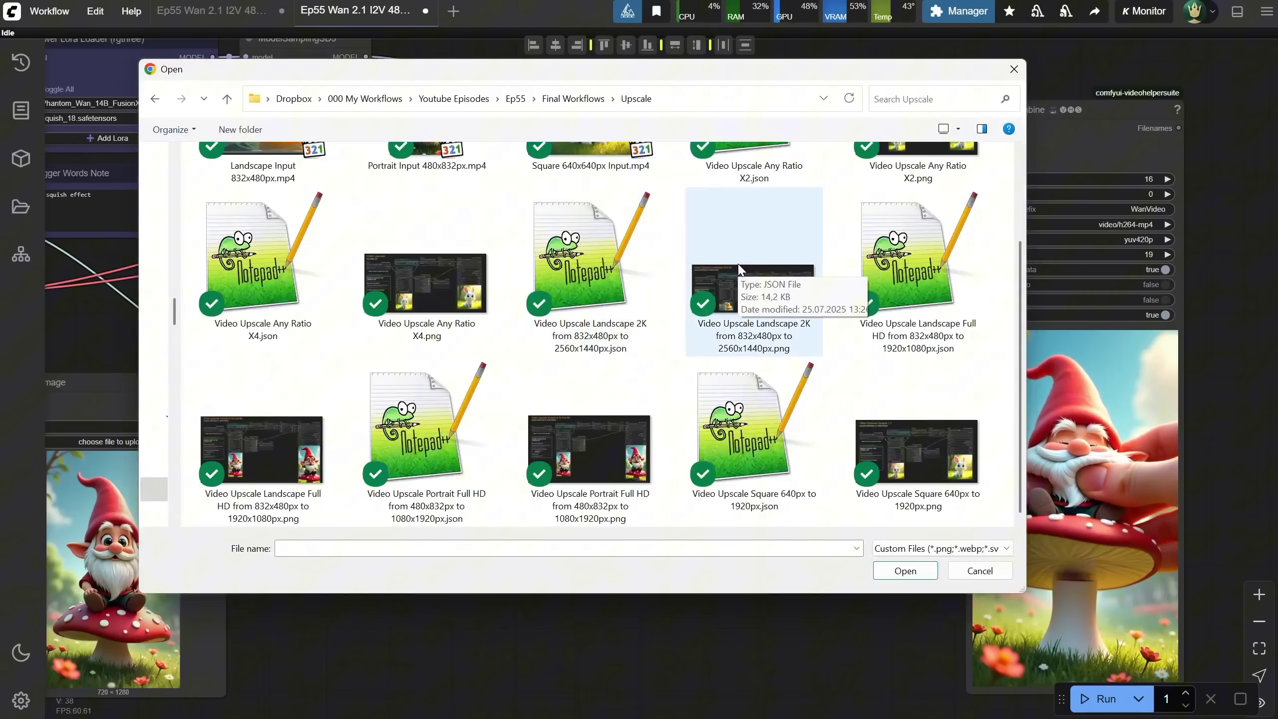
left_click(410, 430)
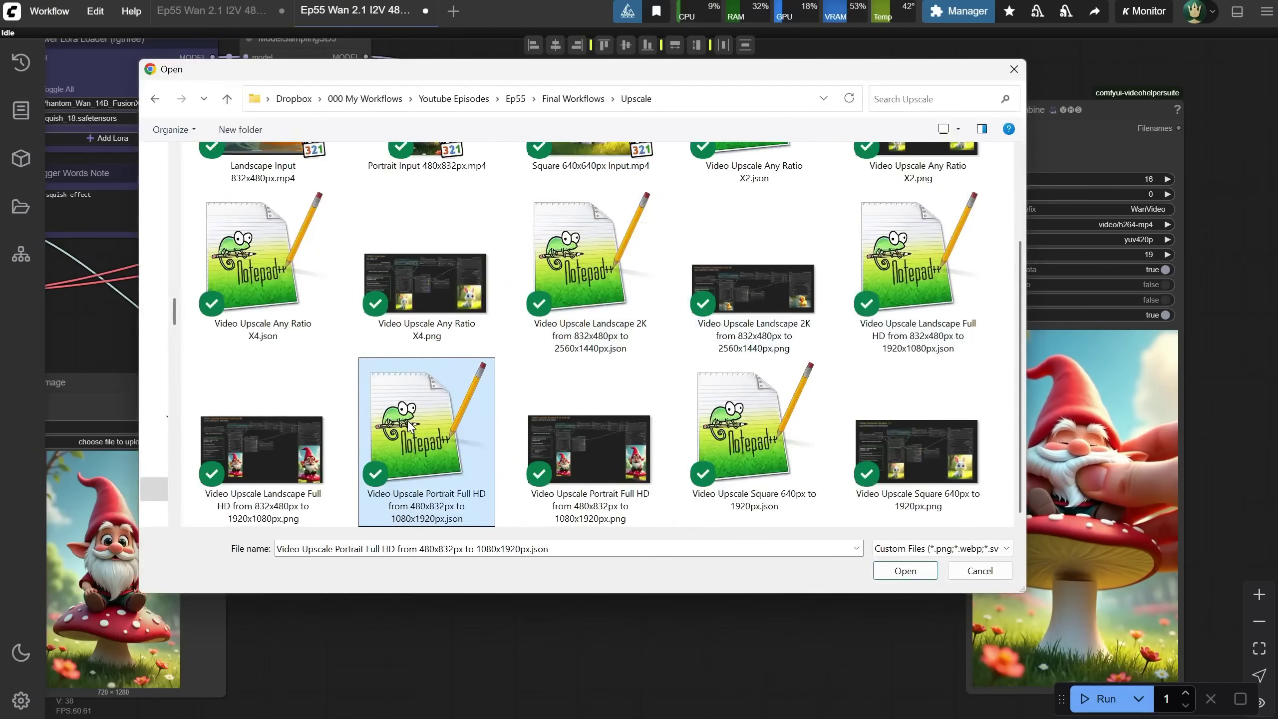
double_click(410, 429)
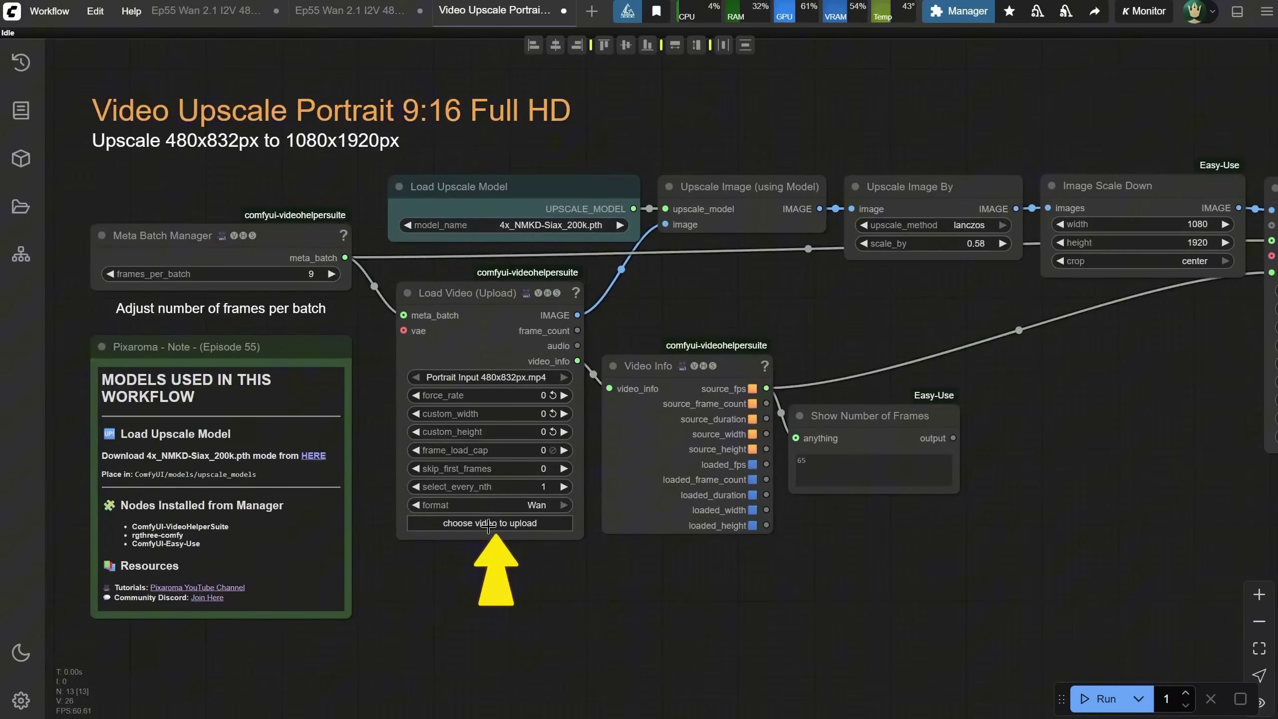
left_click(491, 524)
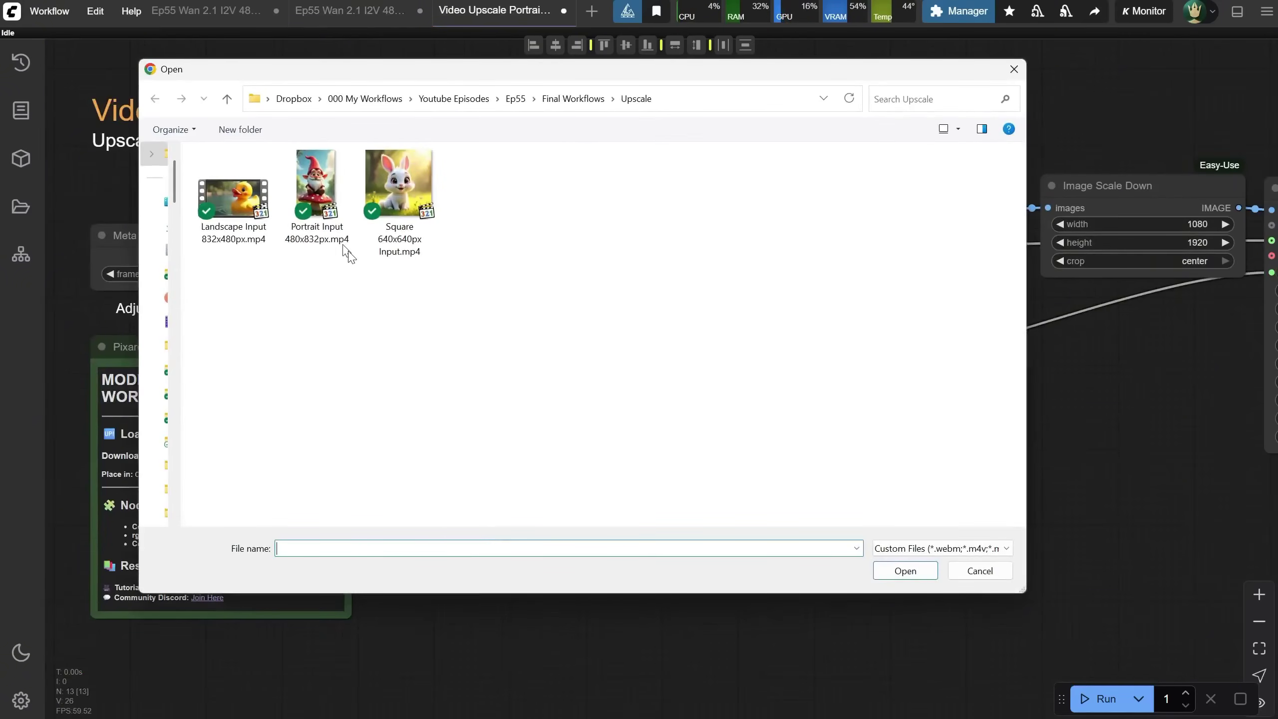
double_click(317, 191)
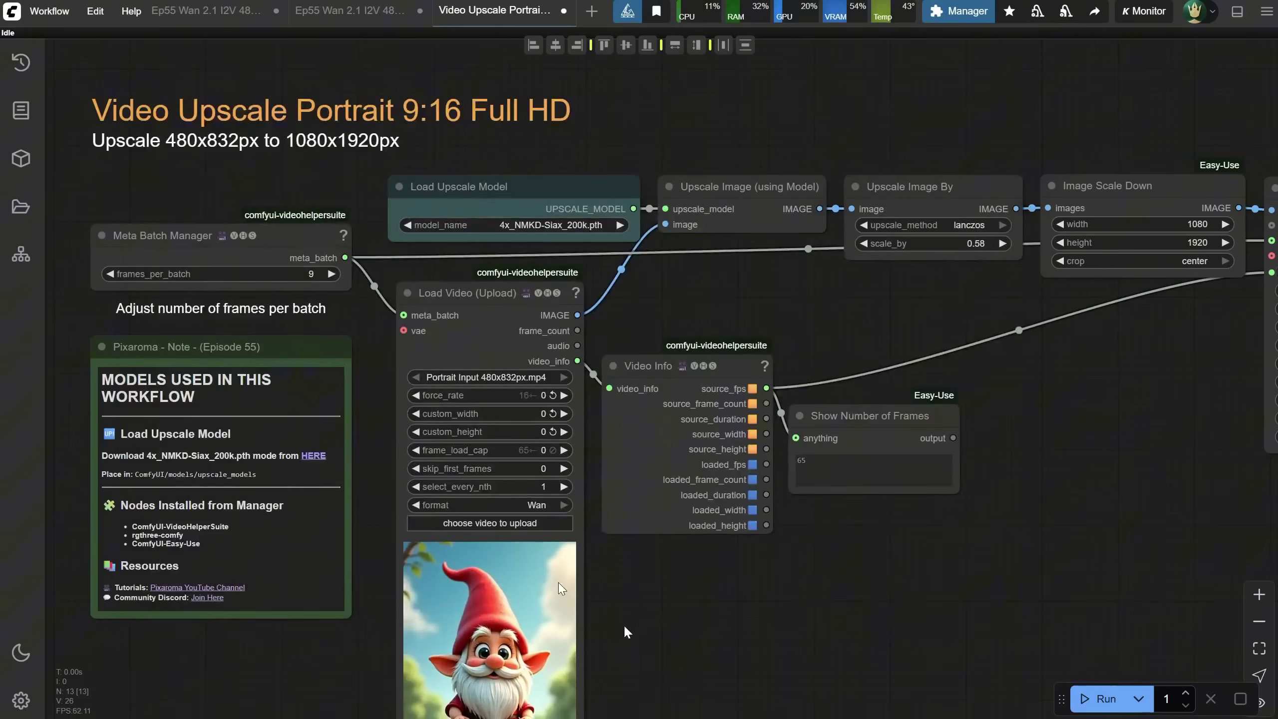
- Run the portrait upscale and zoom in on the output video preview
left_click_drag(164, 122, 135, 106)
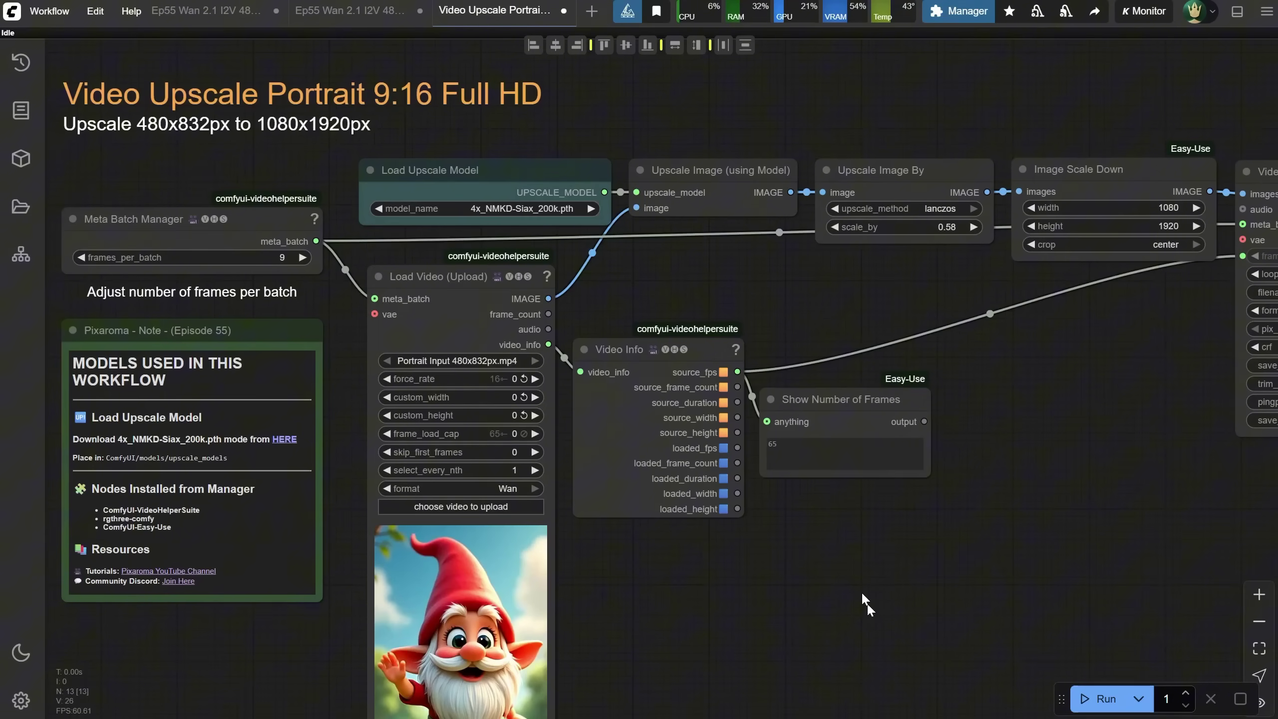
left_click_drag(866, 603, 779, 478)
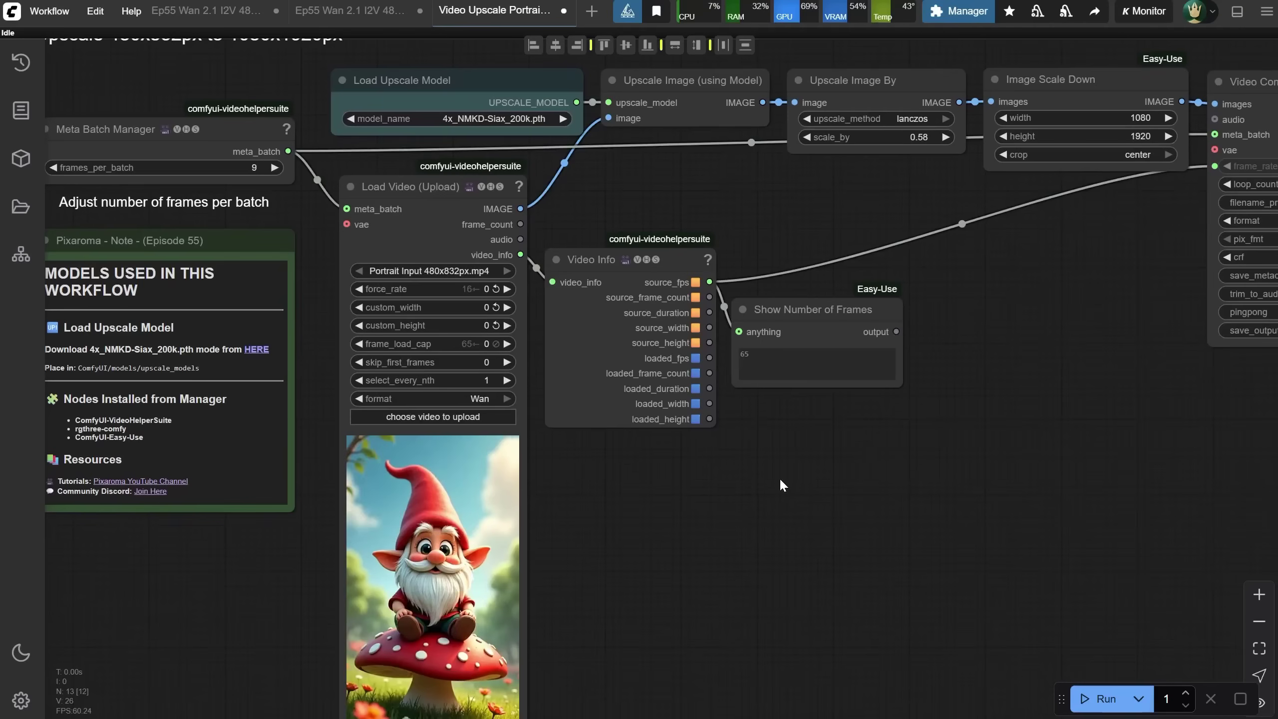
left_click(1098, 705)
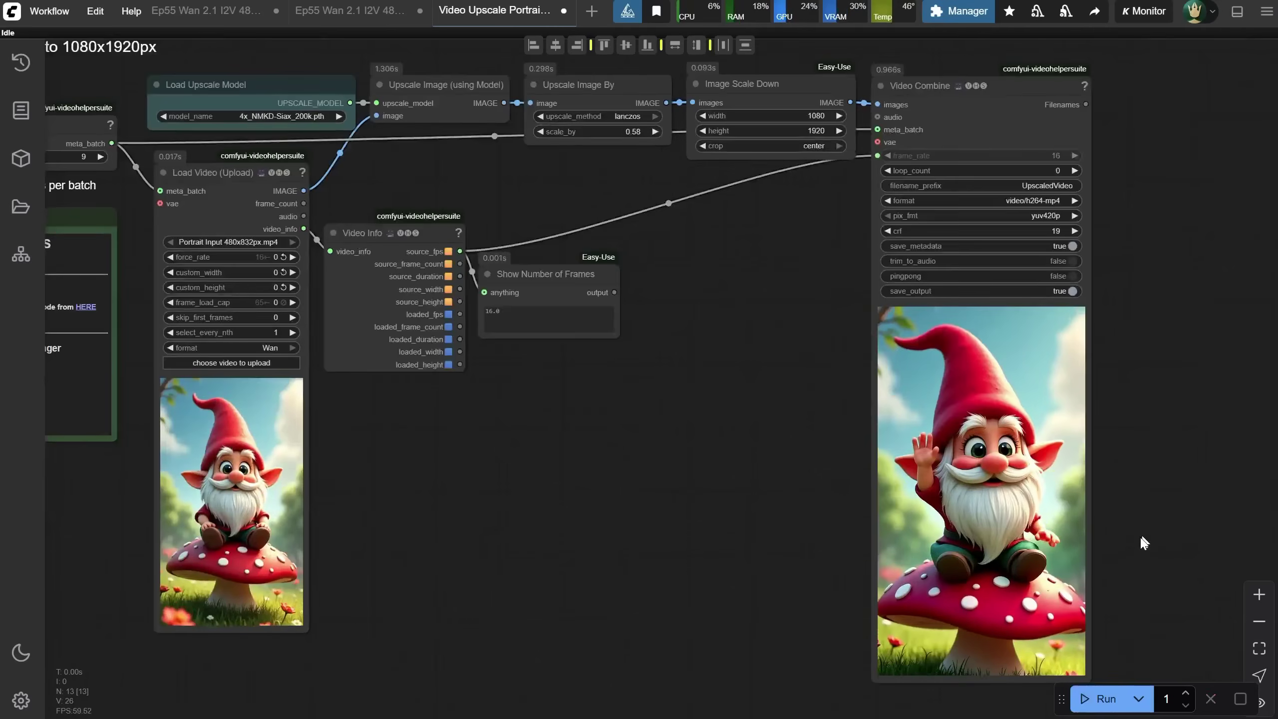
scroll(1142, 530, "up", 3)
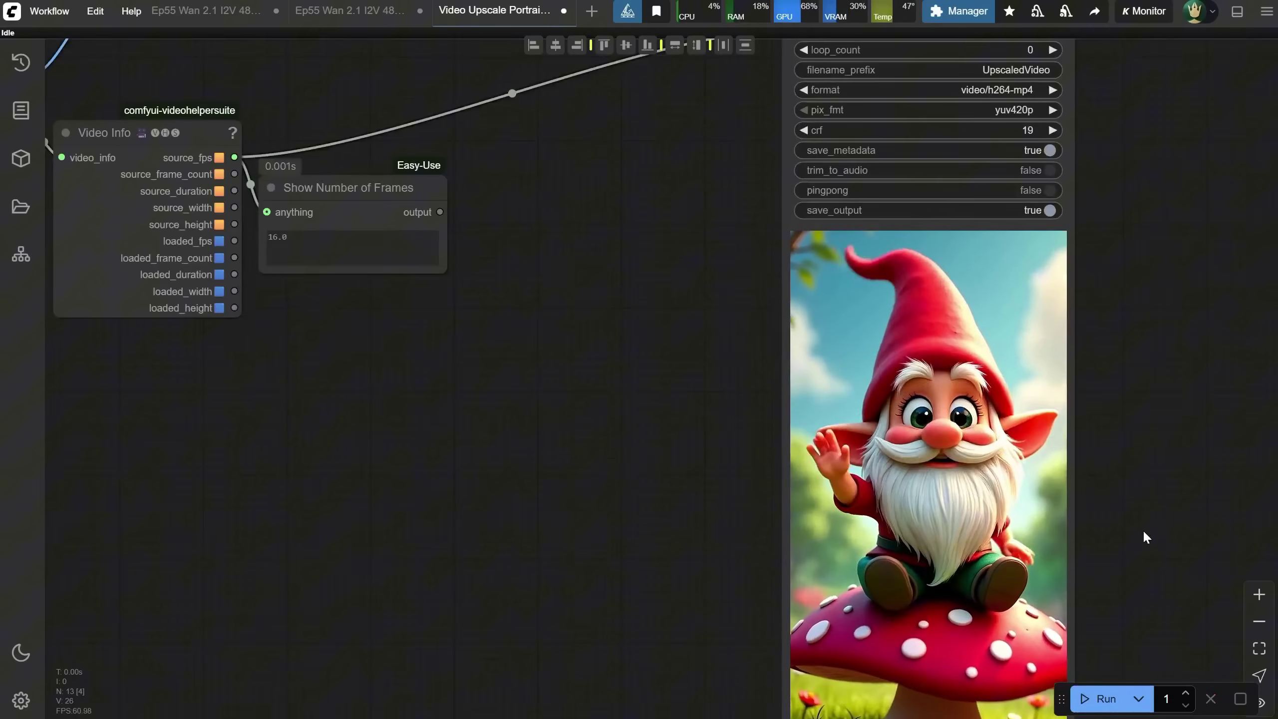
left_click_drag(1122, 493, 1102, 430)
scroll(1107, 438, "up", 6)
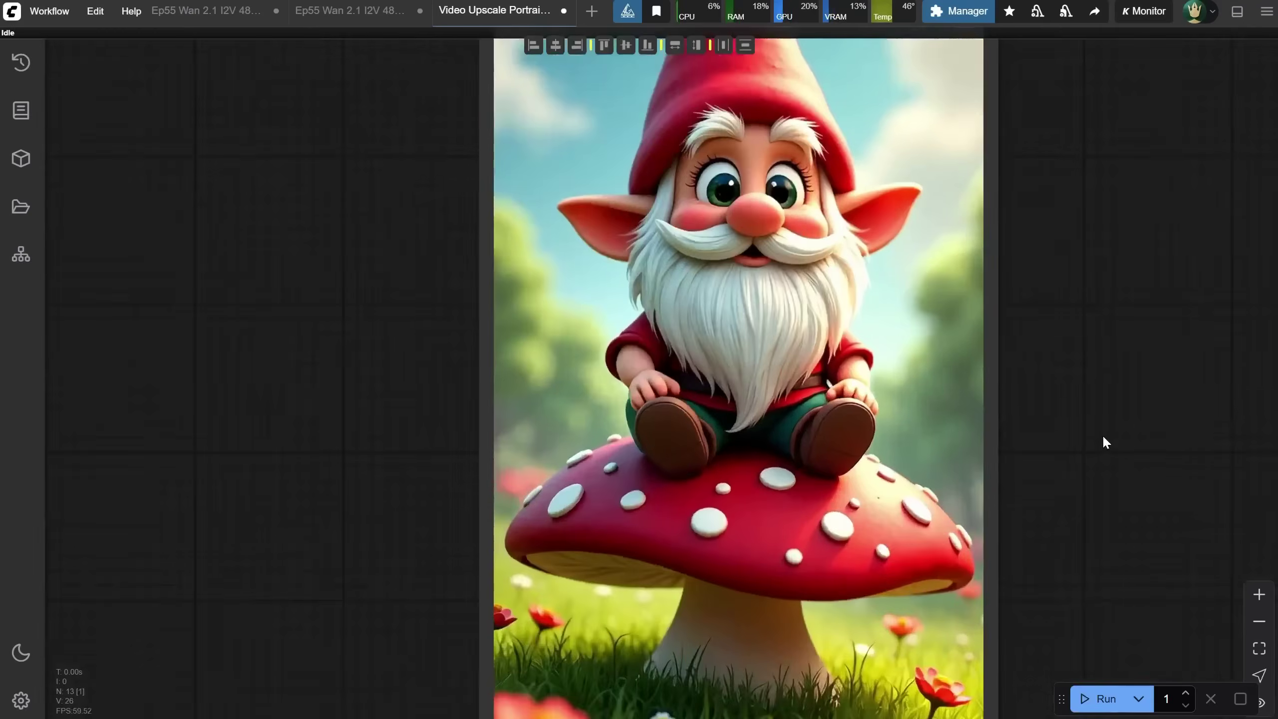
scroll(1101, 397, "up", 1)
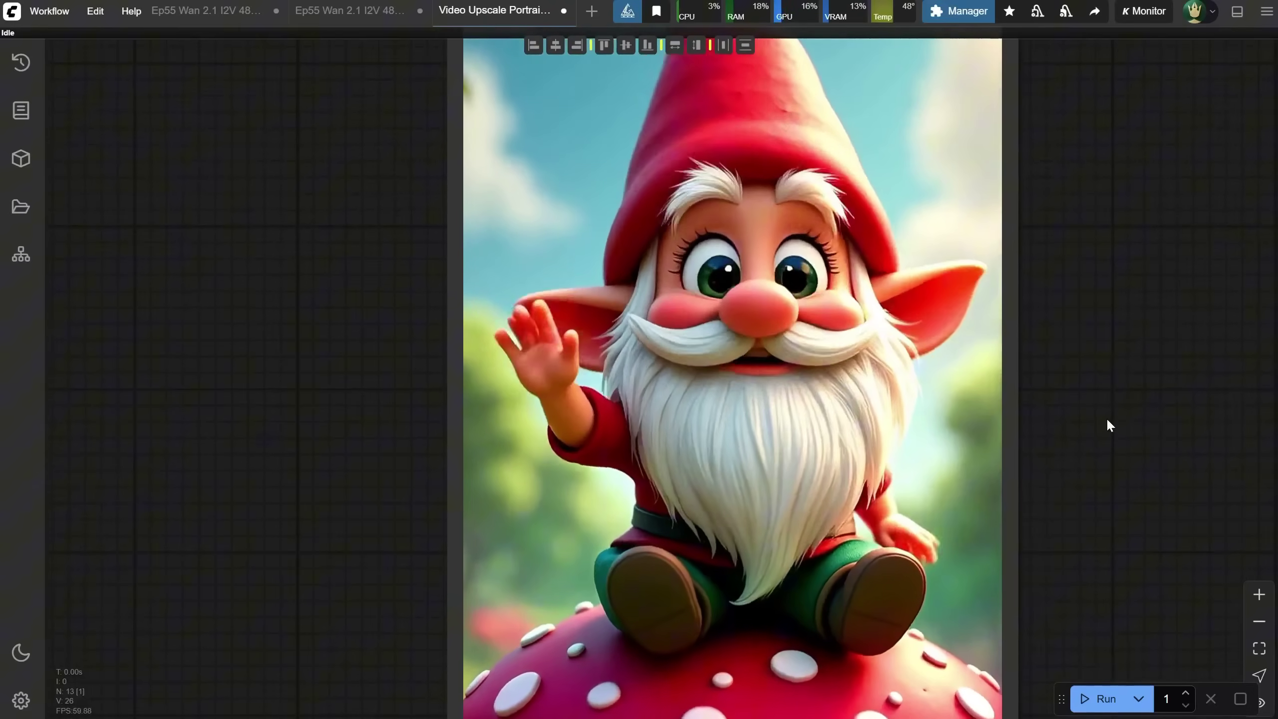
scroll(1114, 428, "down", 8)
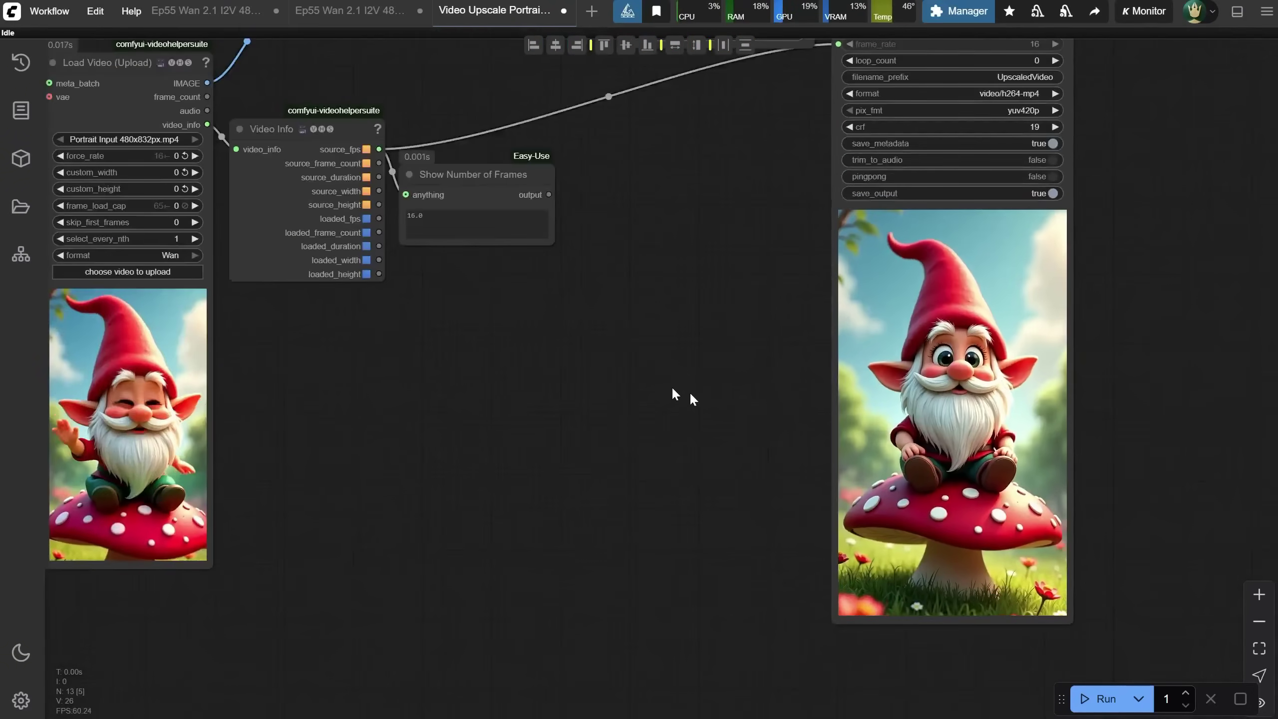
scroll(649, 387, "down", 5)
- In a new empty workflow, add a Load Image node set to portrait input.png
left_click(589, 19)
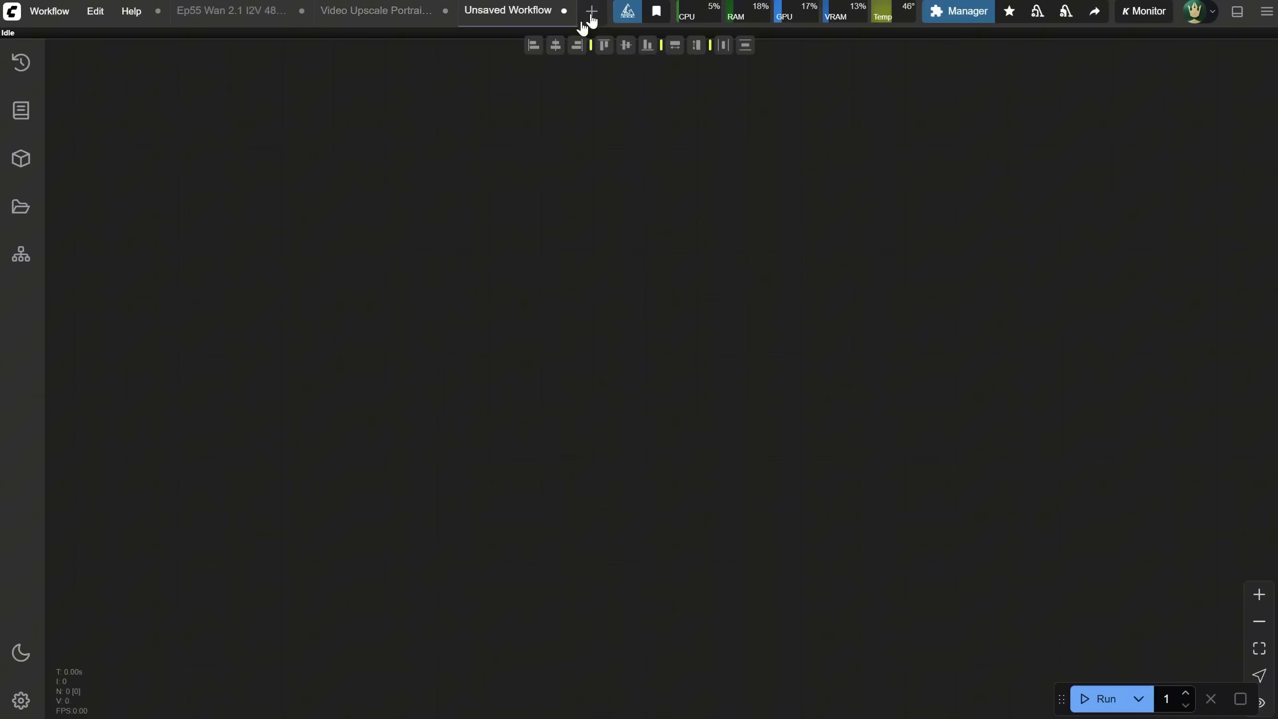
double_click(327, 307)
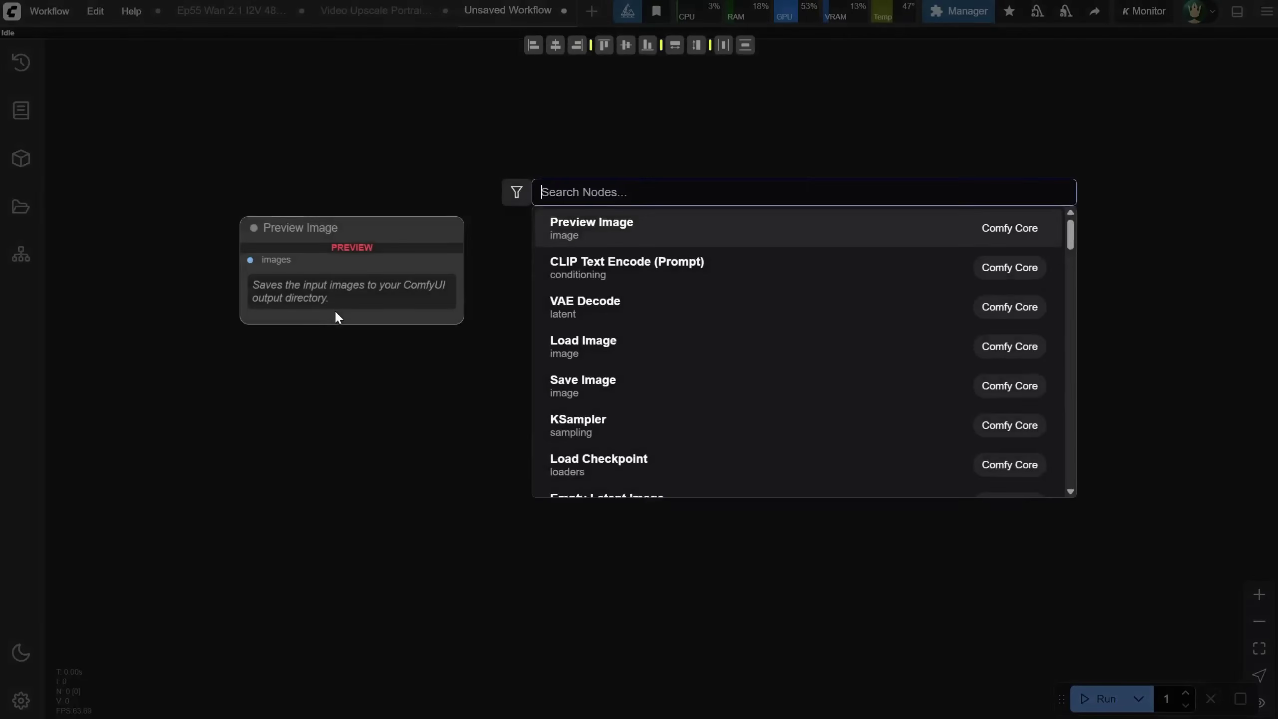
type("load im")
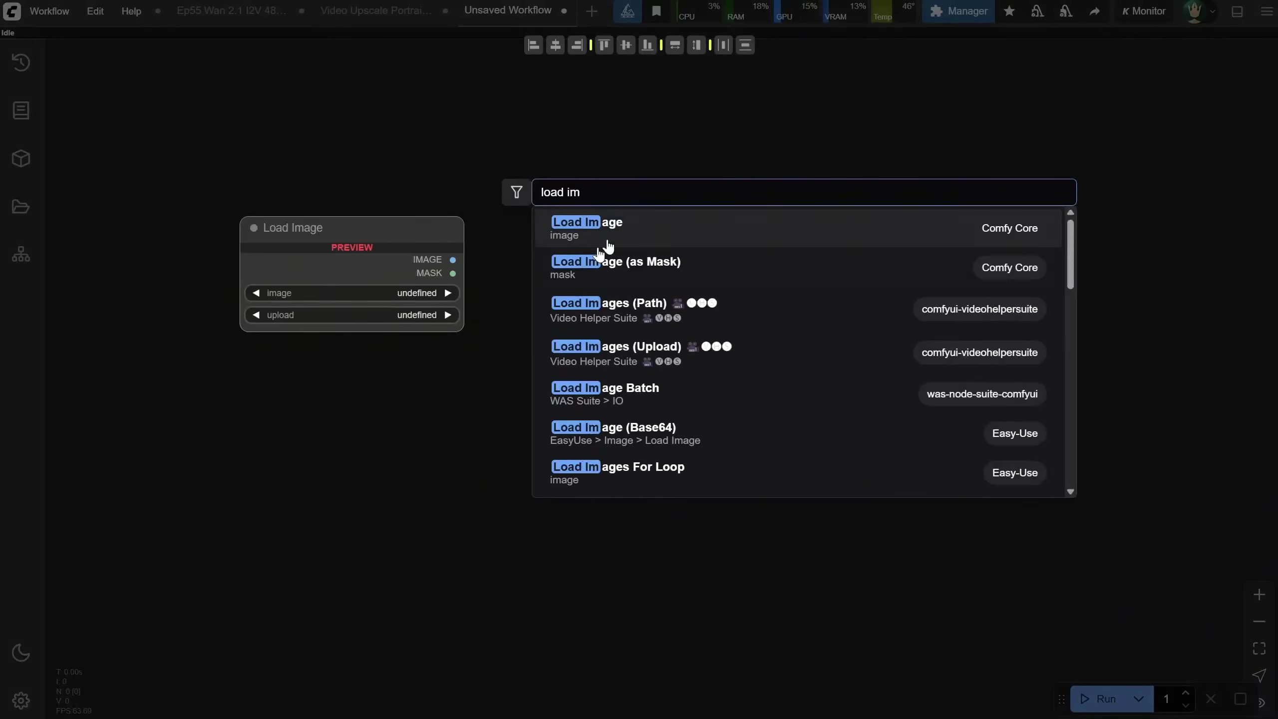
left_click(619, 227)
left_click(464, 340)
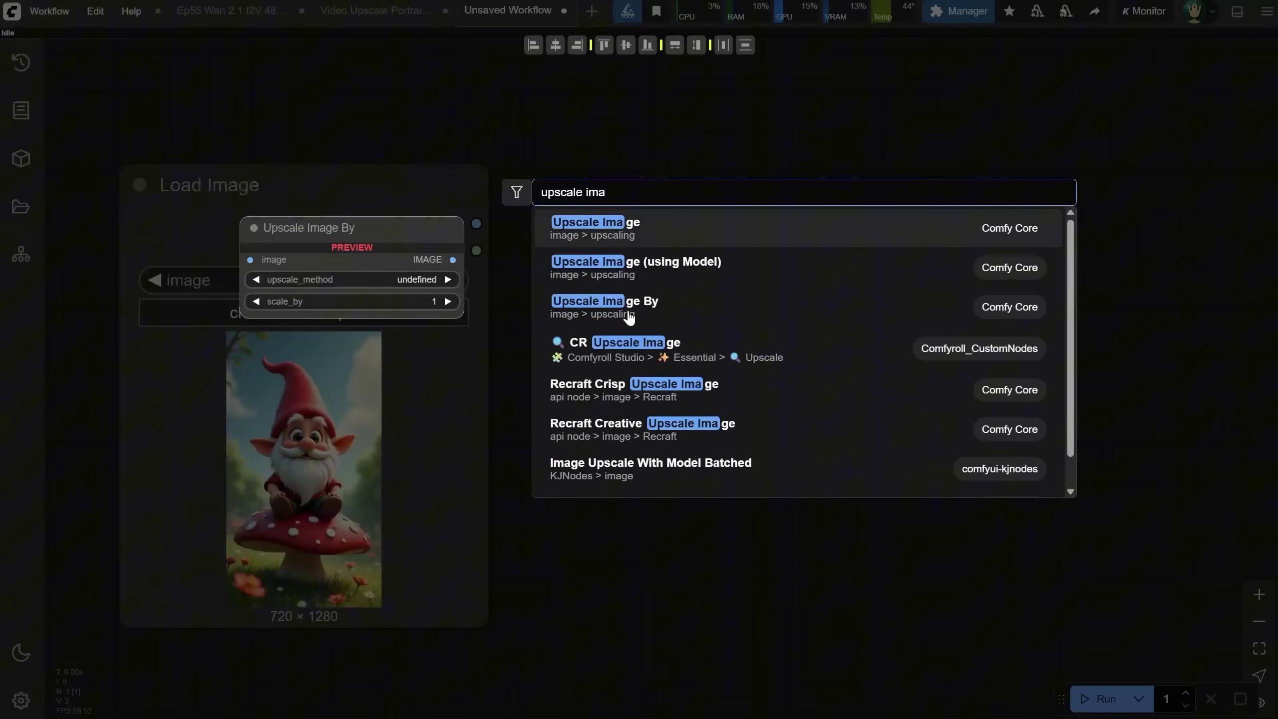
- Add an Upscale Image (using Model) node and connect the loaded image to it
left_click(673, 269)
left_click_drag(706, 291, 605, 153)
left_click_drag(476, 223, 541, 220)
left_click_drag(671, 202, 667, 203)
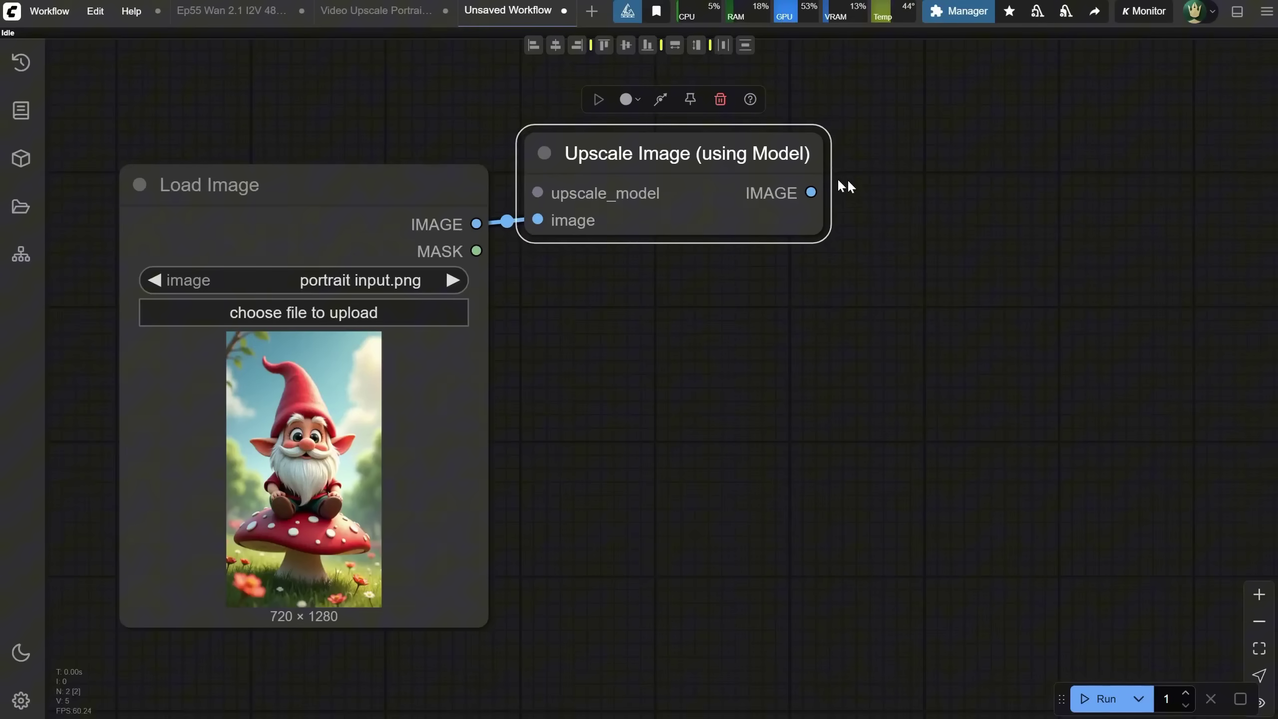
- Attach a Save Image node to the upscaler output, run, and dismiss the failure message
left_click_drag(811, 191, 918, 265)
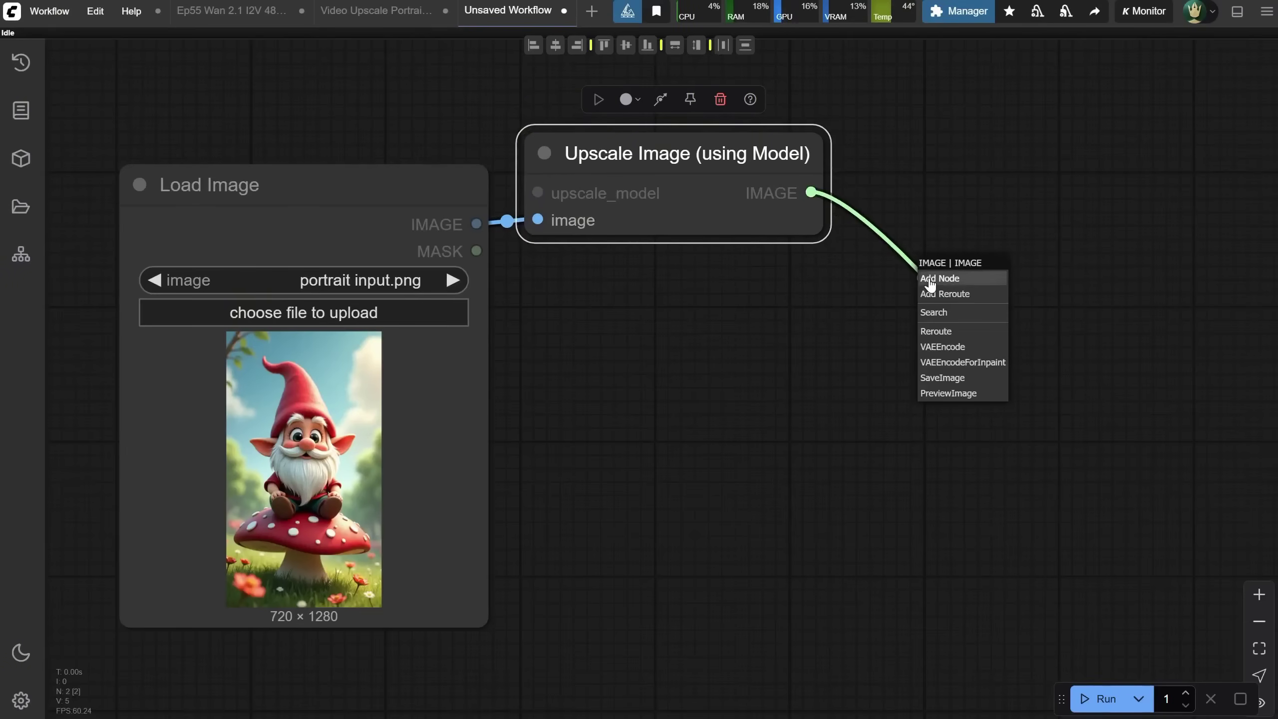
left_click(939, 378)
left_click_drag(978, 297, 959, 187)
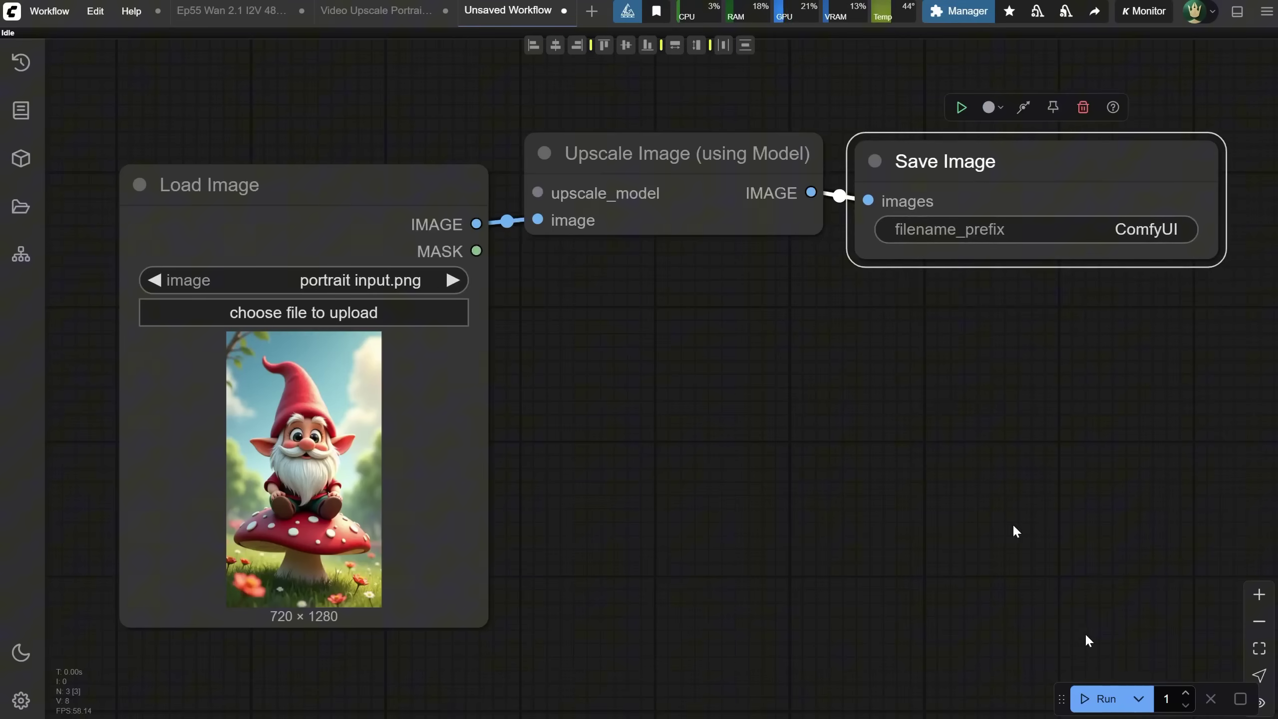
left_click(1088, 699)
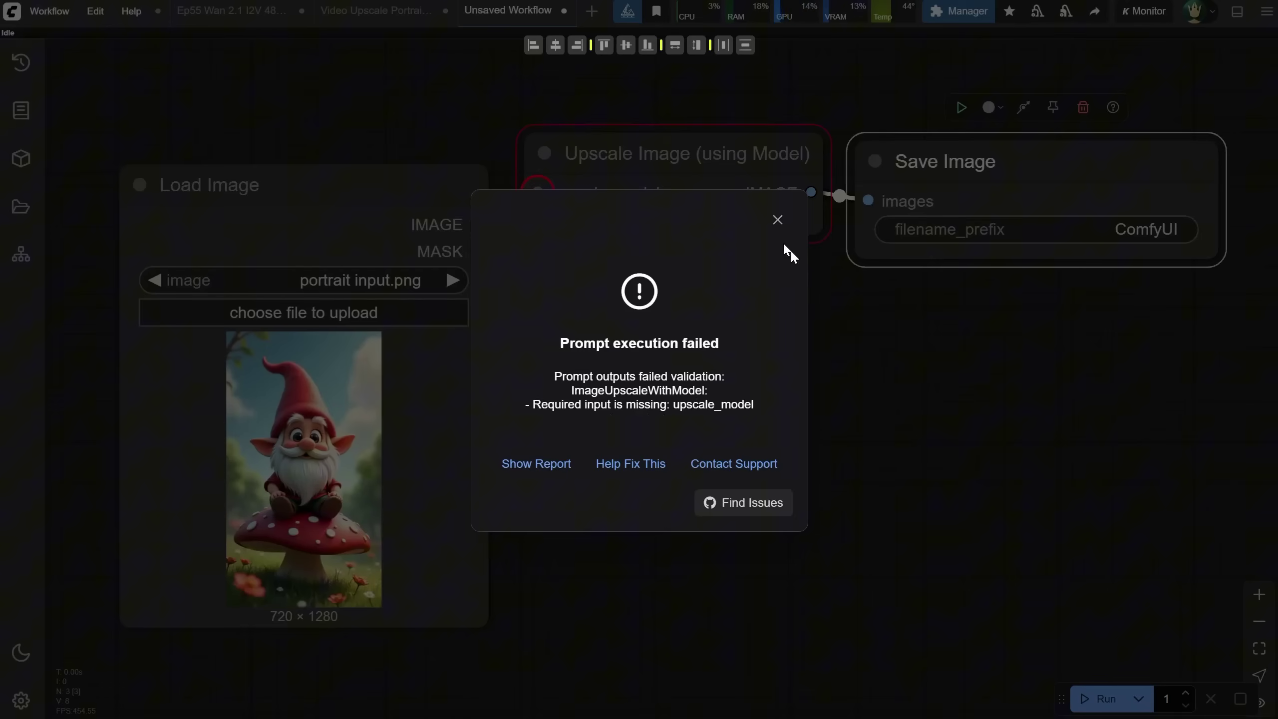
left_click(777, 219)
- Connect a Load Upscale Model node with 4x_NMKD-Siax_200k.pth to the upscaler's upscale_model input
scroll(789, 420, "down", 2)
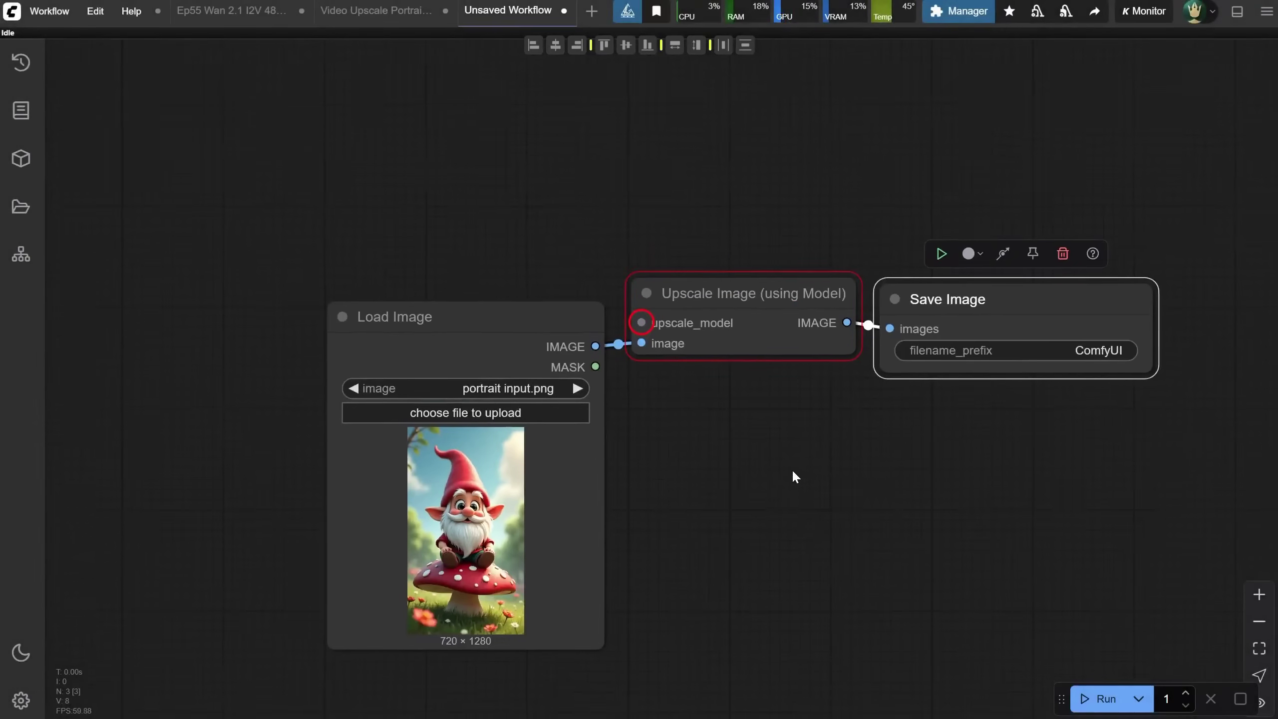
left_click_drag(641, 322, 455, 235)
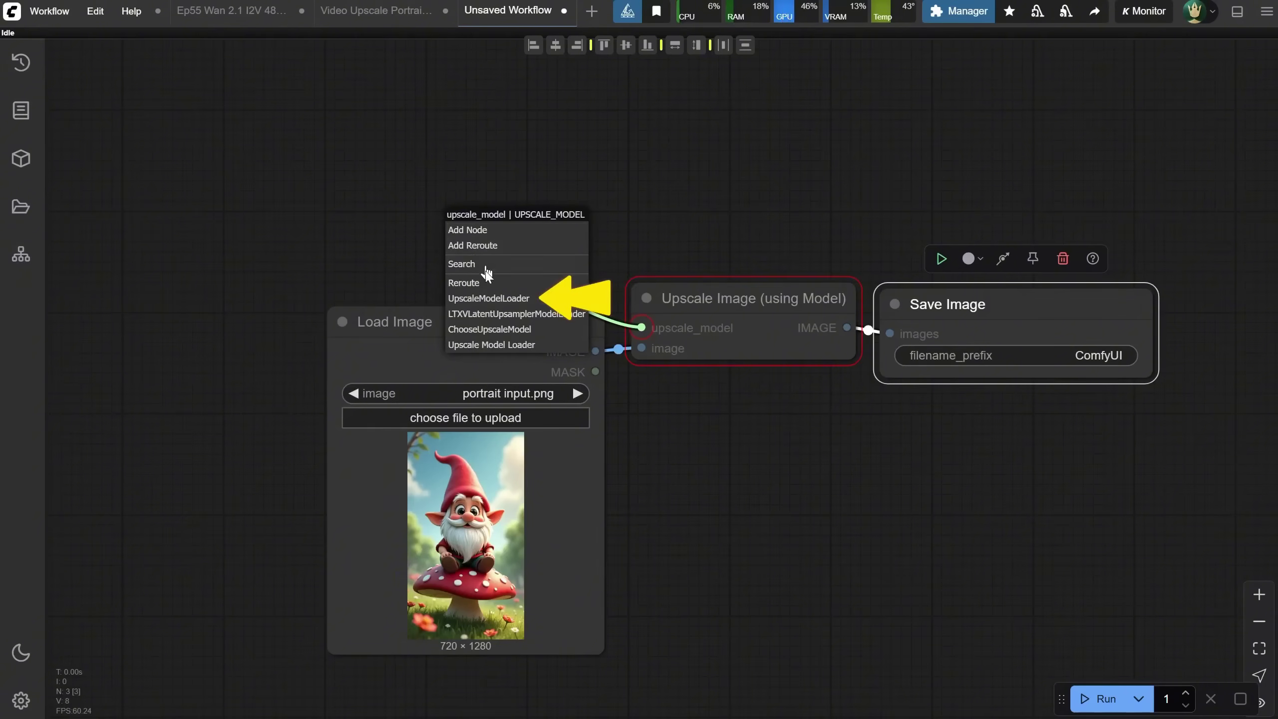
left_click(504, 298)
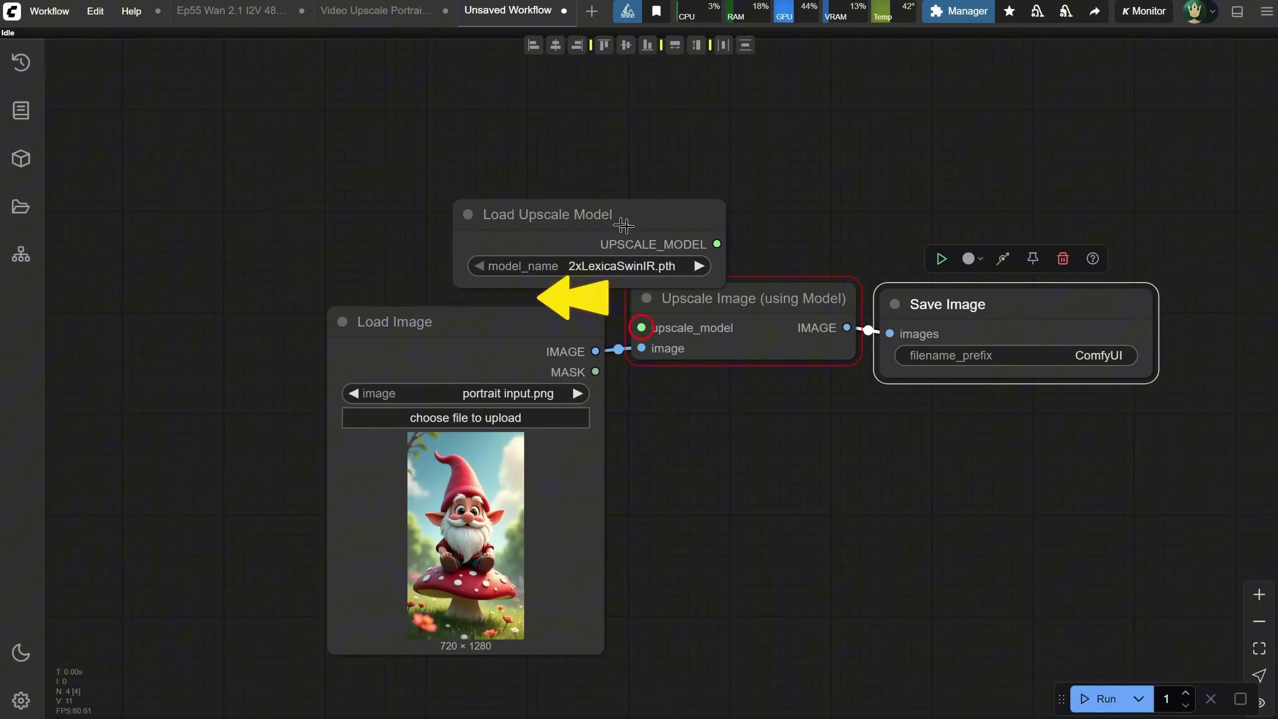
left_click_drag(620, 224, 466, 203)
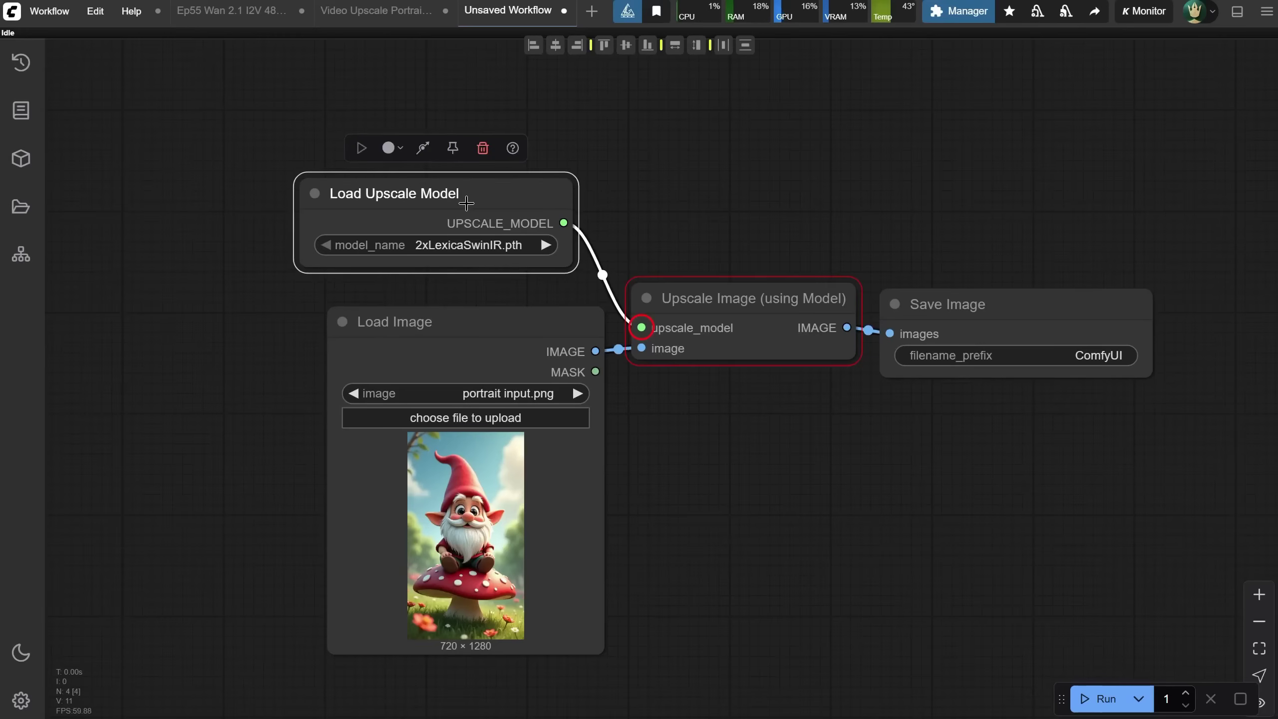
left_click(484, 246)
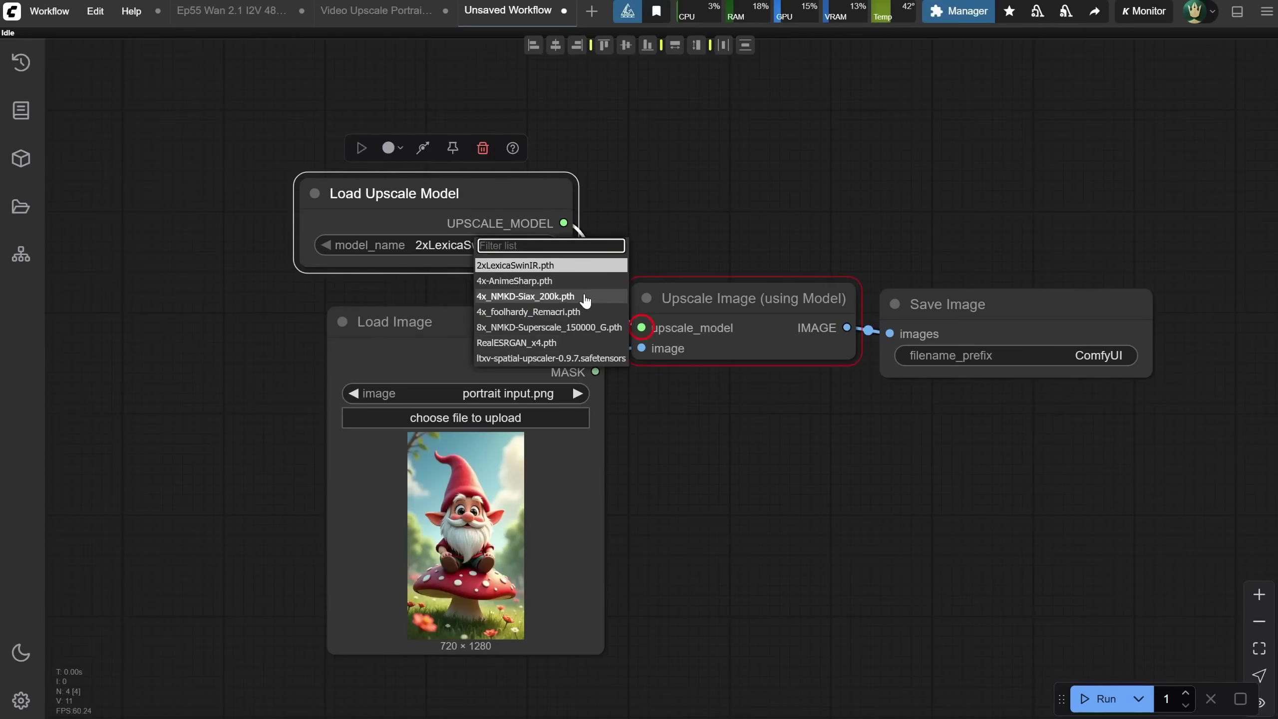
left_click(560, 297)
left_click_drag(445, 210, 437, 208)
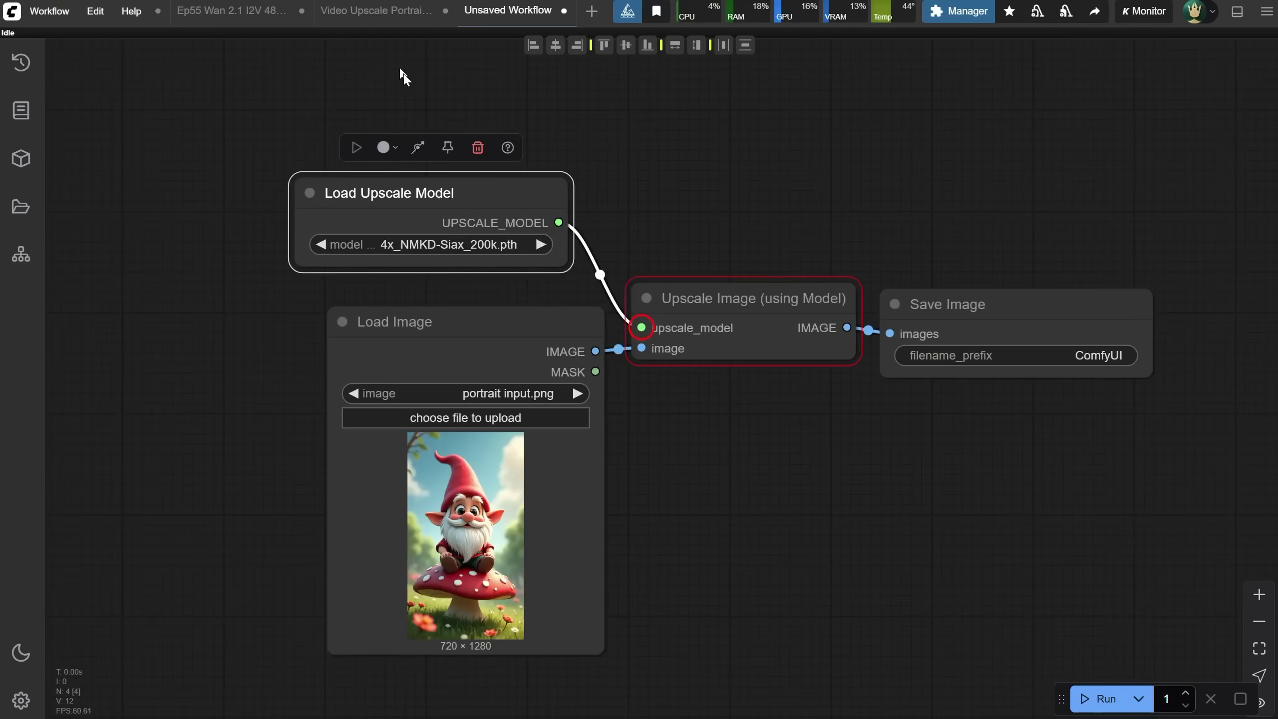
- Read the models note in the Video Upscale Portrait workflow, then return to the image graph
left_click(384, 11)
scroll(194, 481, "up", 5)
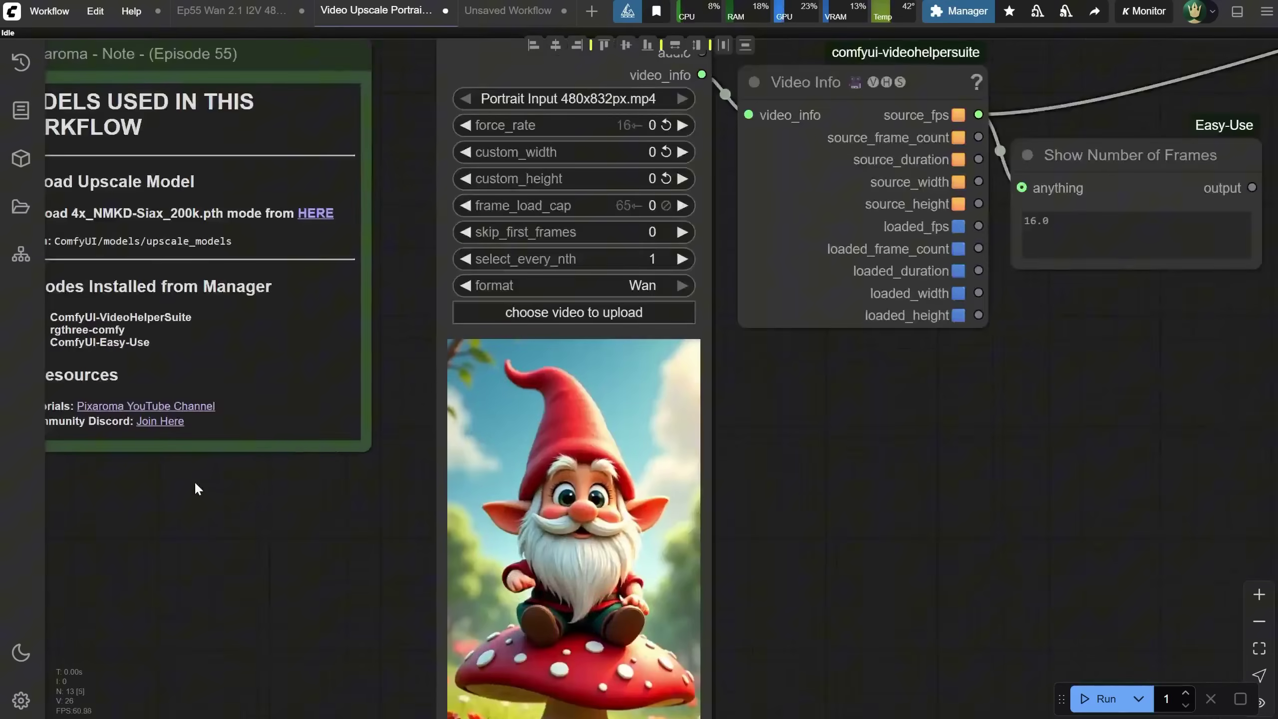
left_click_drag(194, 480, 541, 637)
scroll(257, 422, "up", 2)
left_click_drag(257, 422, 85, 337)
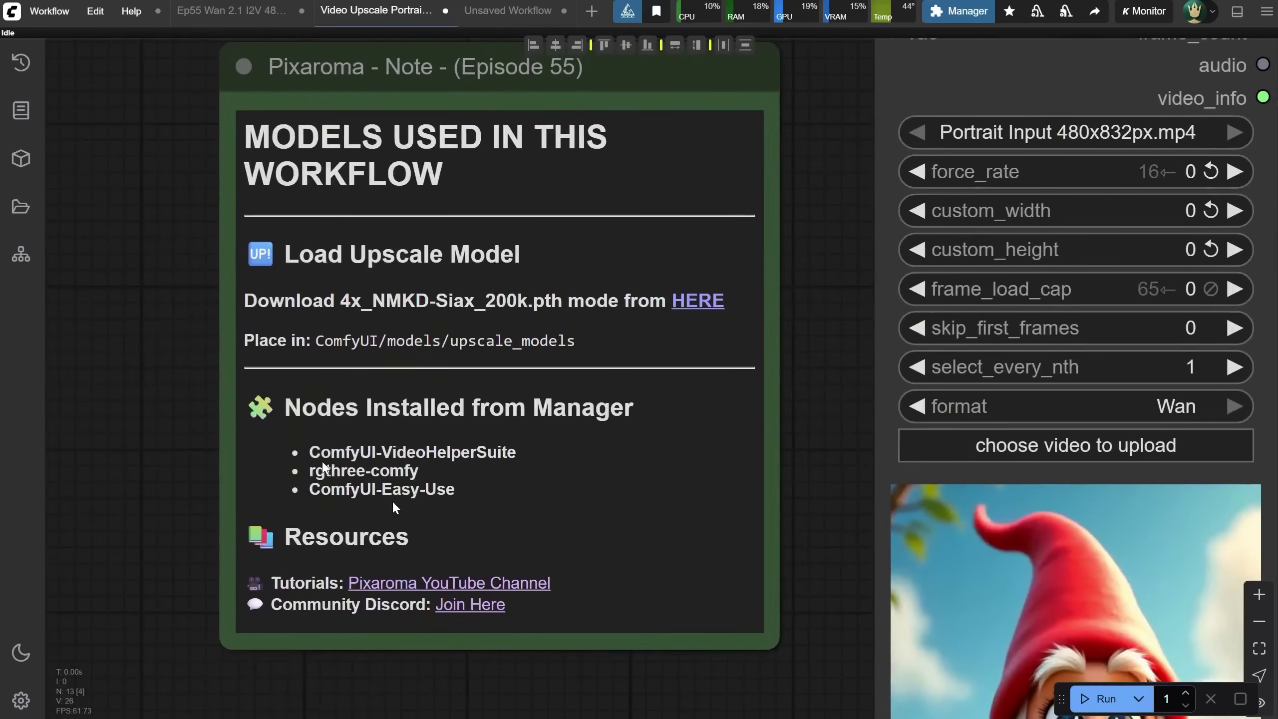
left_click(496, 14)
scroll(634, 163, "down", 1)
scroll(636, 163, "up", 2)
left_click_drag(742, 174, 697, 154)
- Filter Model Manager to upscale models, then run the graph to save a 2880×5120 gnome
left_click(960, 11)
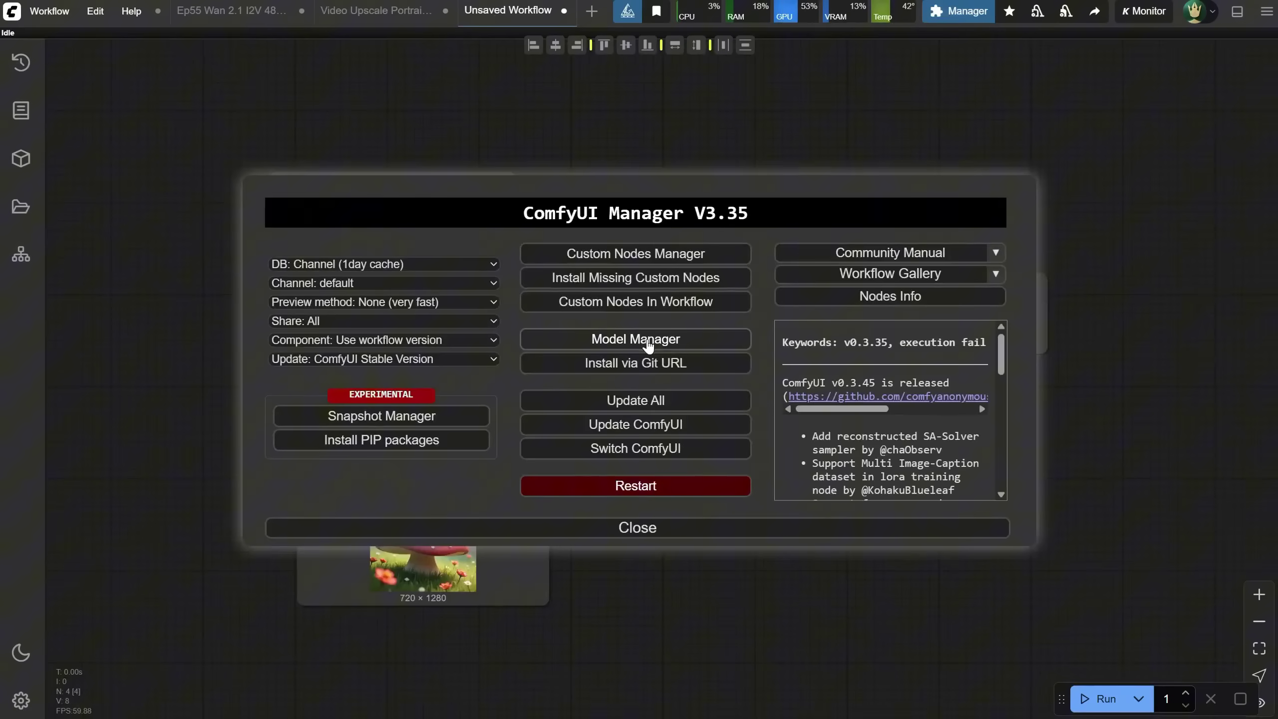
left_click(646, 337)
left_click(347, 107)
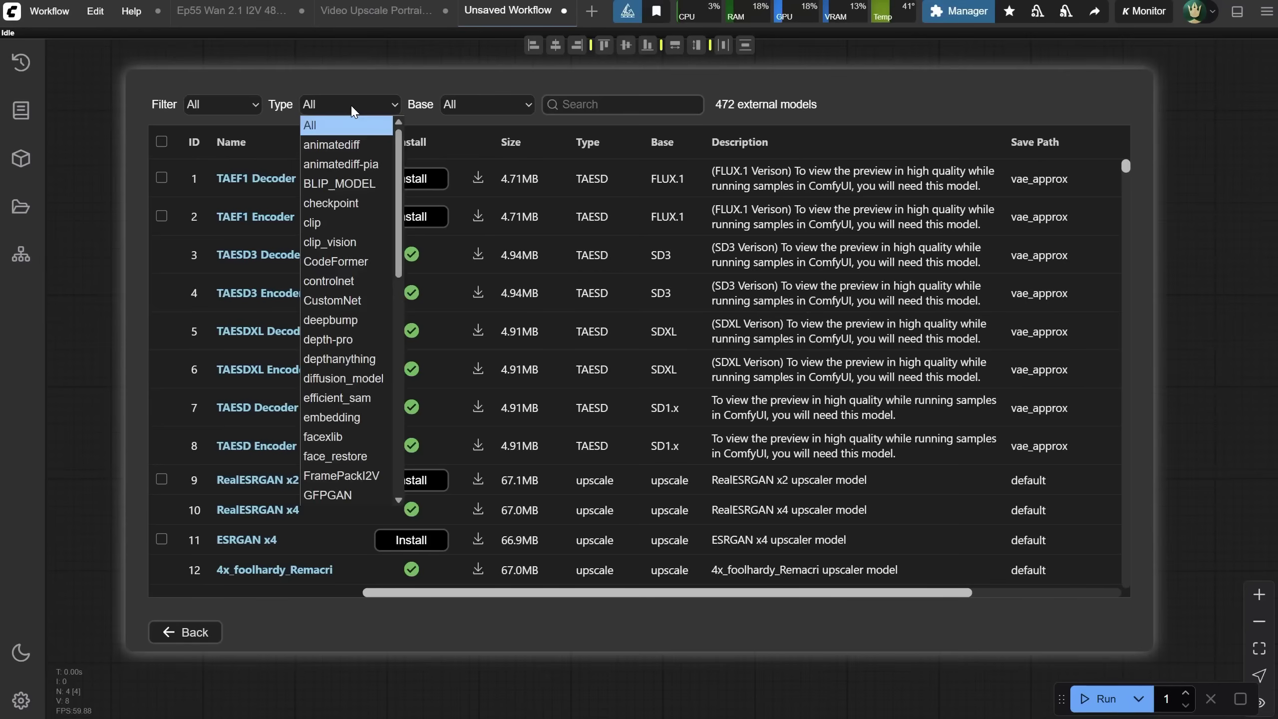
scroll(342, 453, "down", 10)
left_click(342, 494)
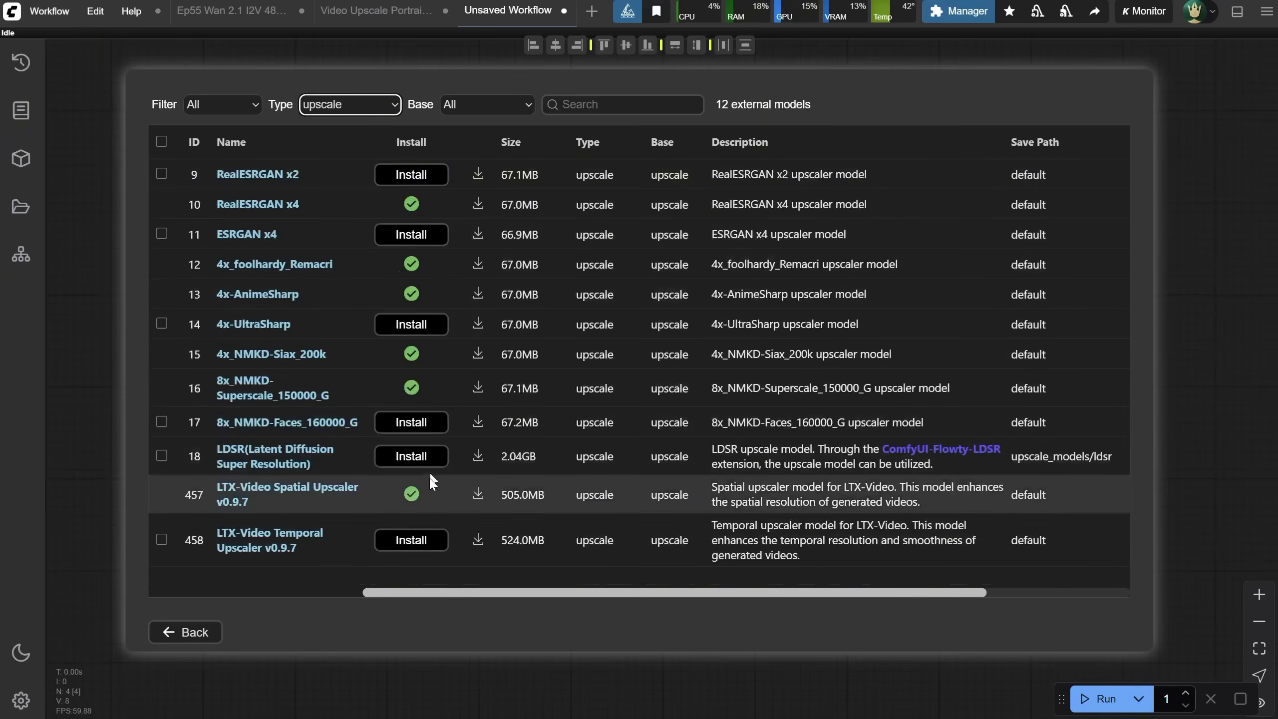
left_click(201, 671)
left_click(1099, 698)
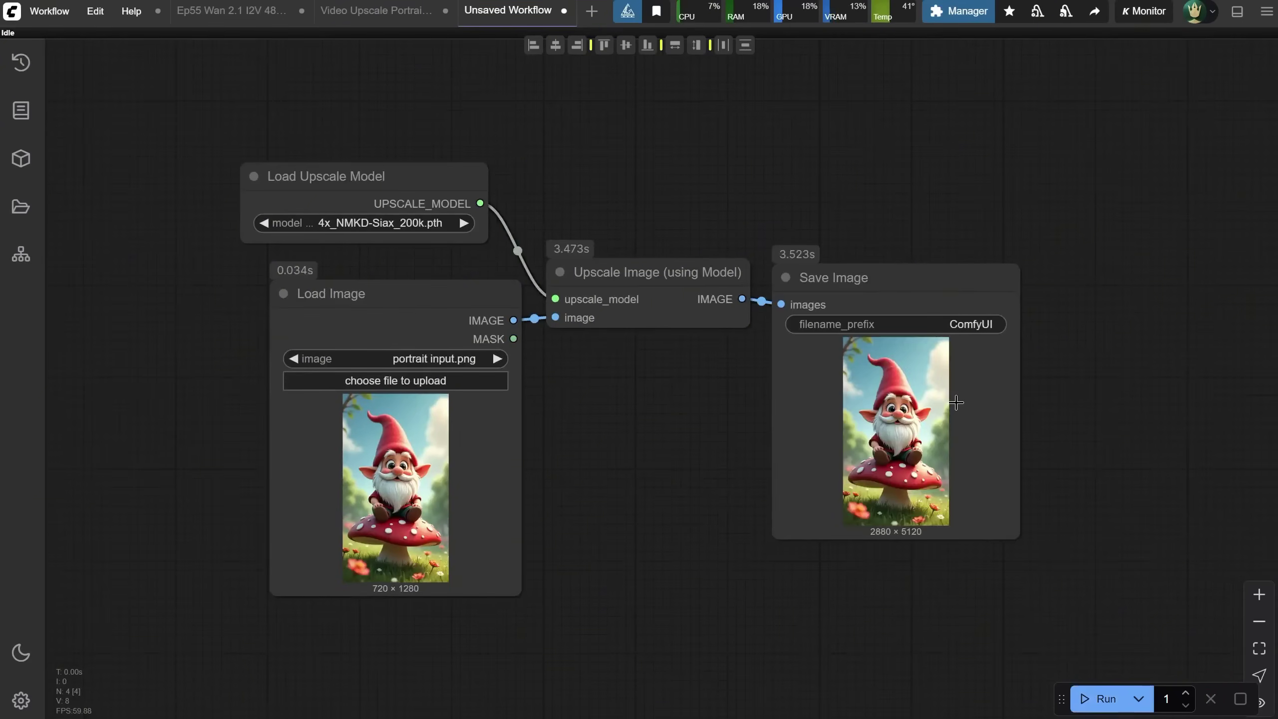
- Switch the Load Image source to square input.png
scroll(913, 449, "up", 5)
scroll(916, 446, "down", 2)
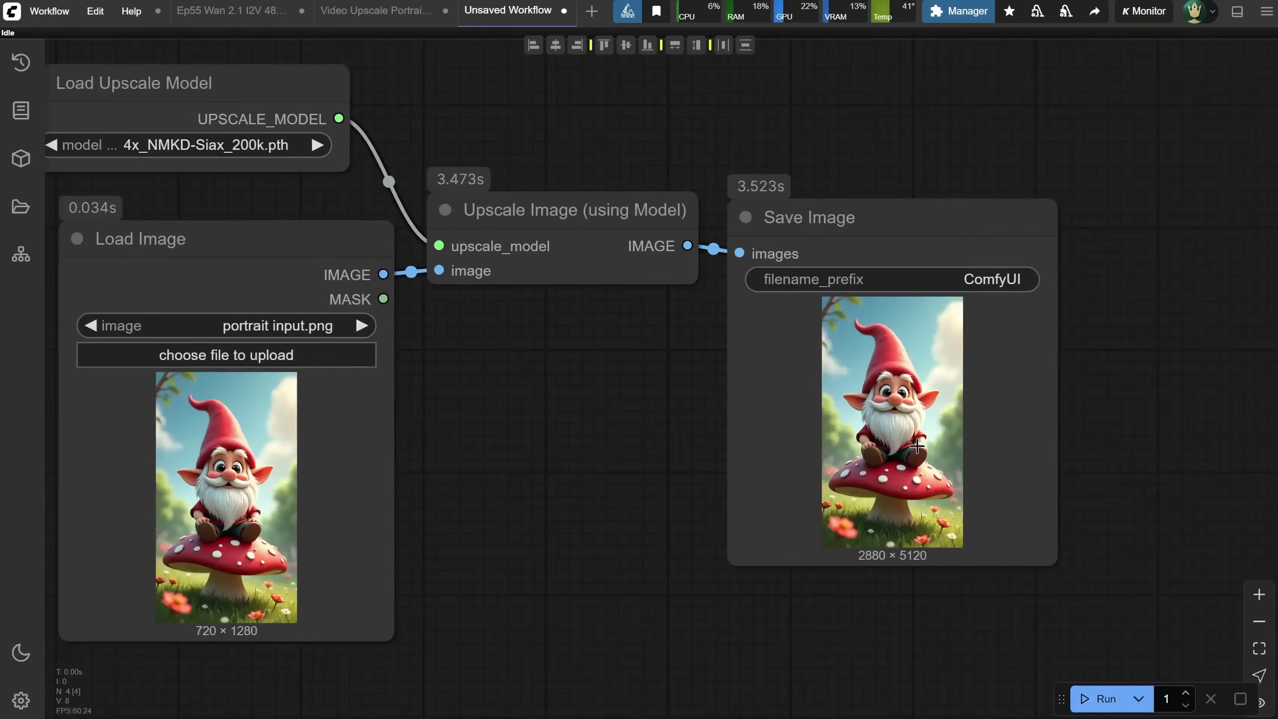
left_click_drag(493, 364, 556, 326)
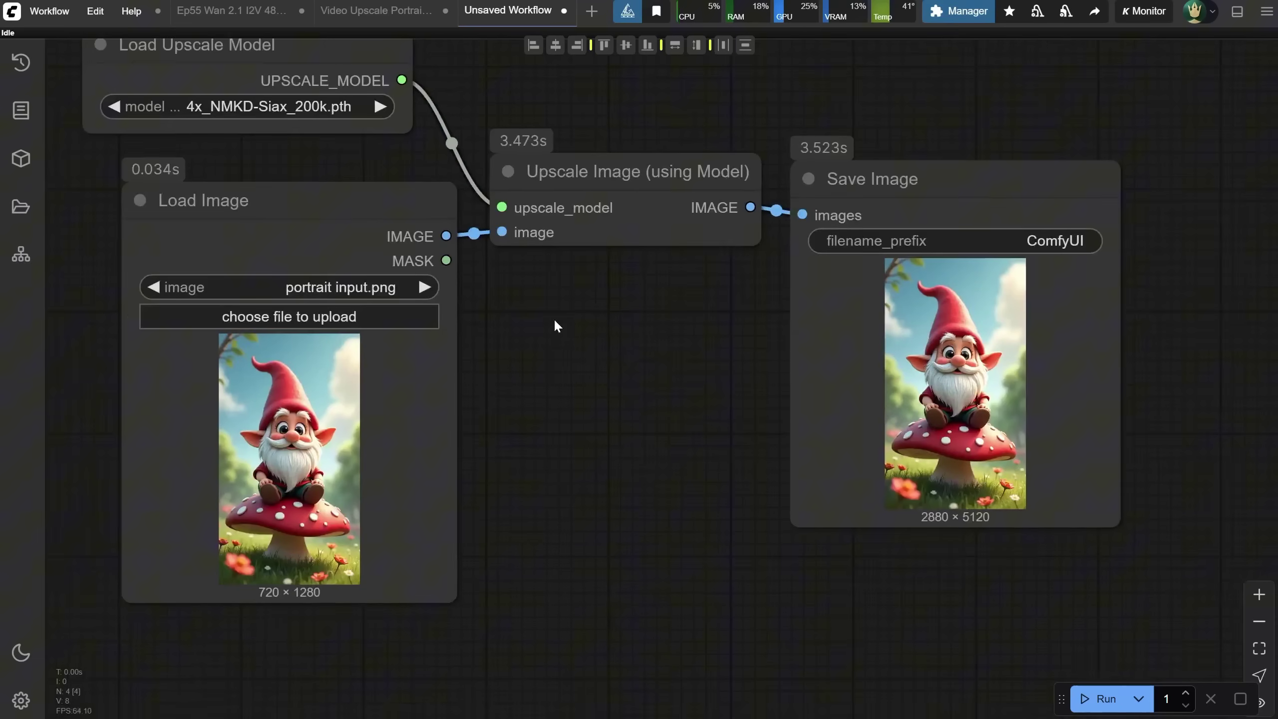
left_click(354, 317)
double_click(563, 196)
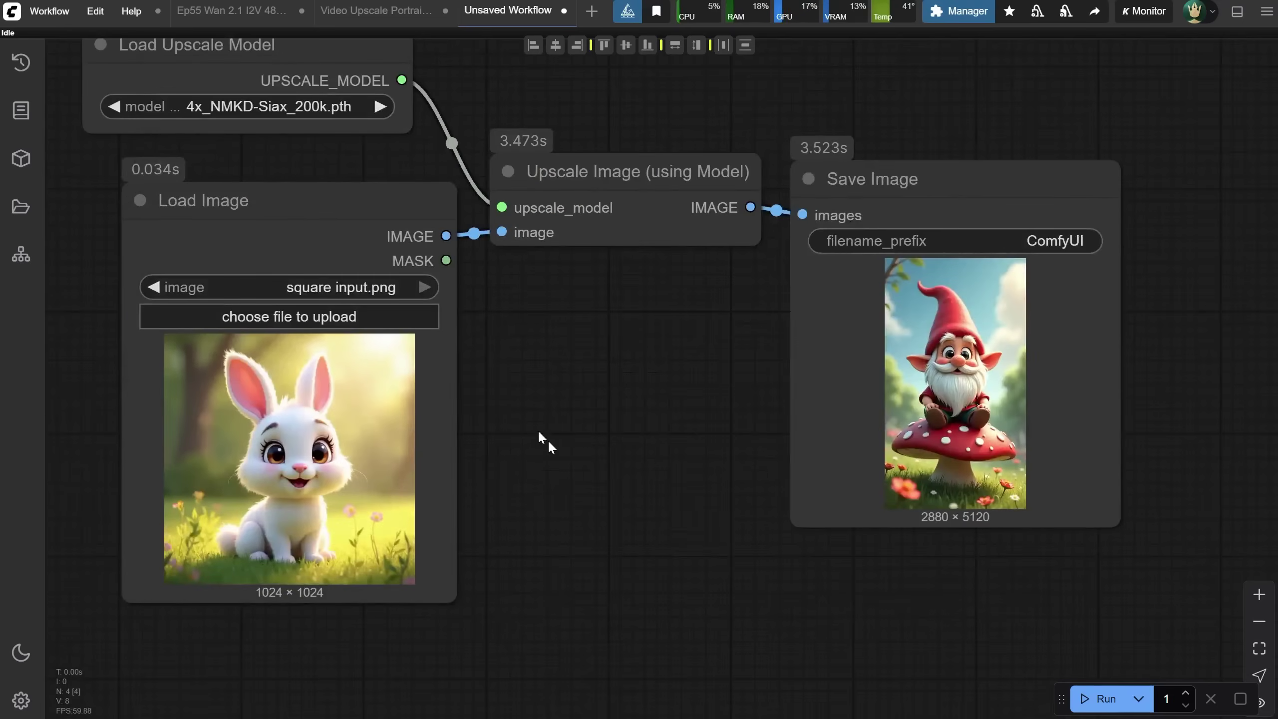
- Run the graph and zoom into the Save Image preview of the 4096×4096 bunny
left_click_drag(554, 447, 558, 467)
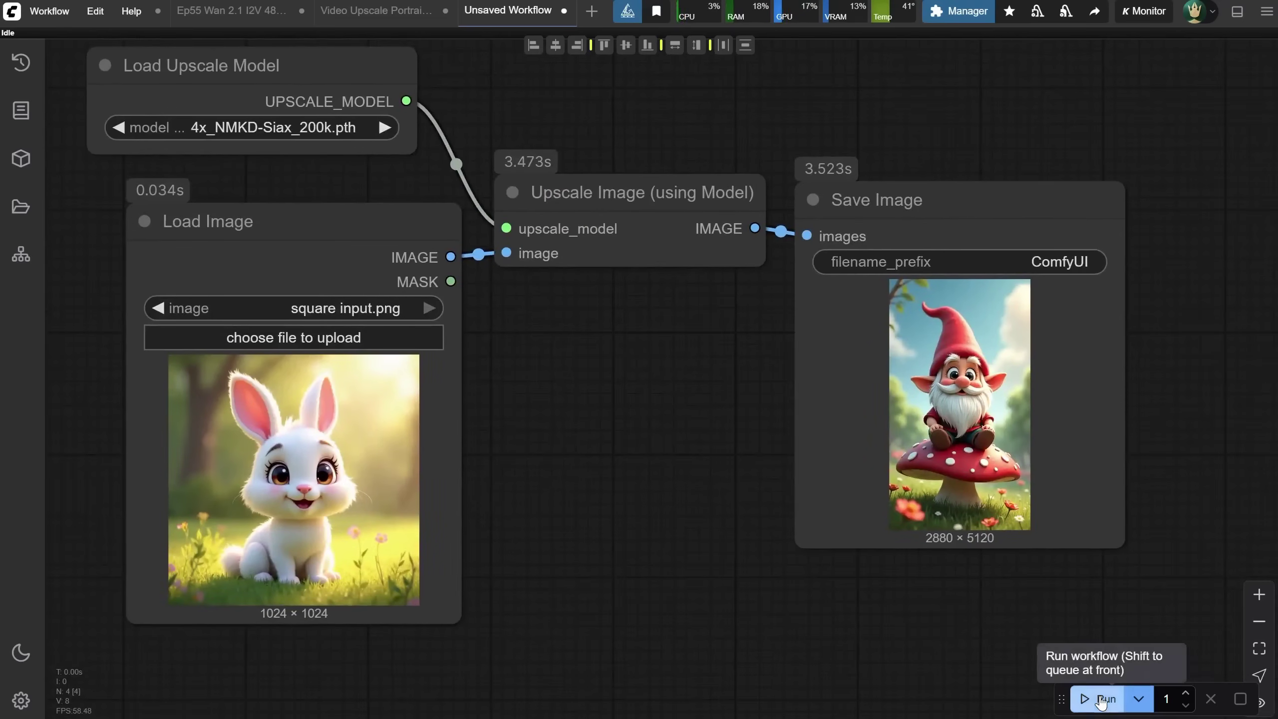
left_click(1097, 708)
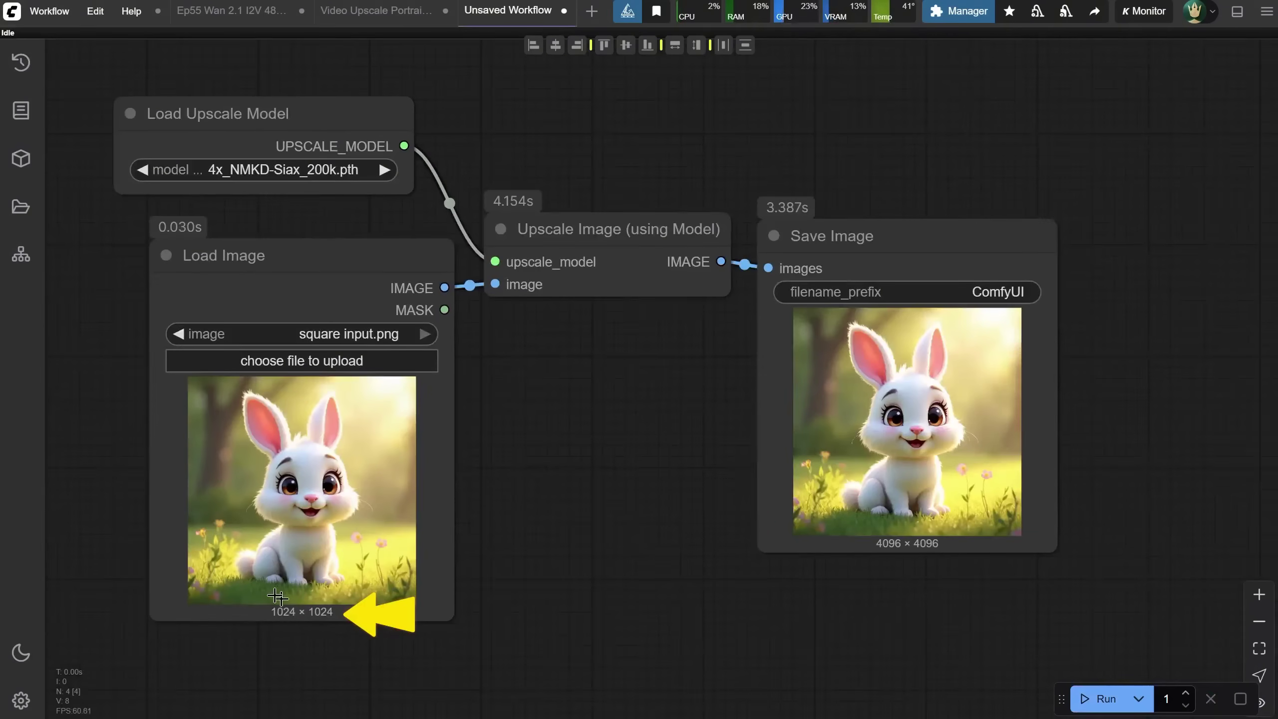
scroll(958, 380, "up", 8)
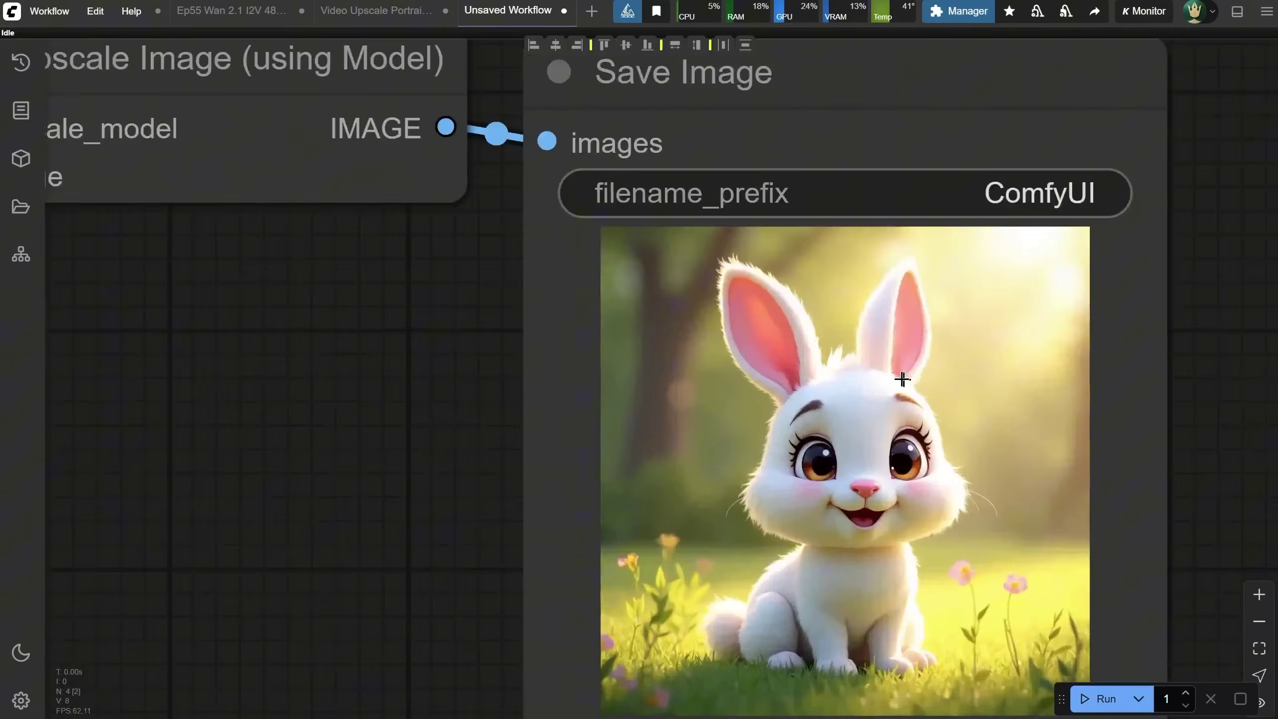
scroll(904, 380, "up", 9)
scroll(925, 390, "down", 15)
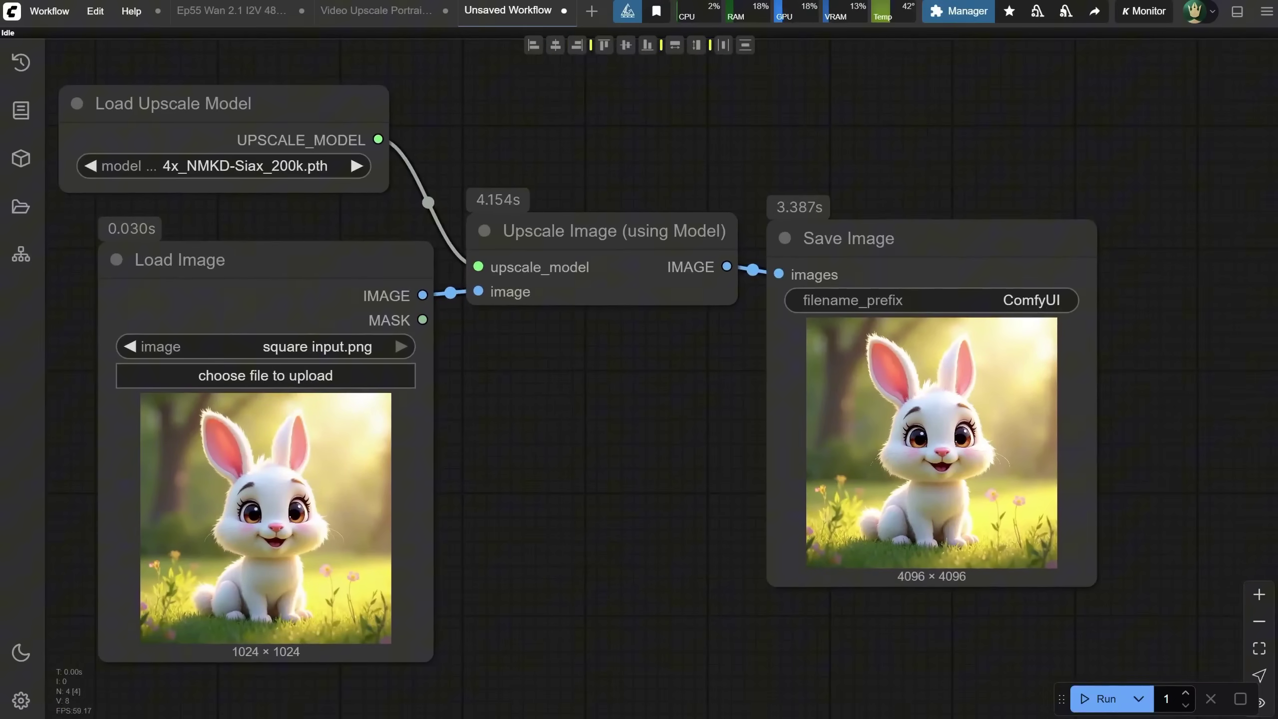
- Move Save Image aside and add an Upscale Image By node from the 'upscale image' search
left_click_drag(850, 238, 970, 238)
left_click(759, 152)
double_click(761, 157)
type("upscale ")
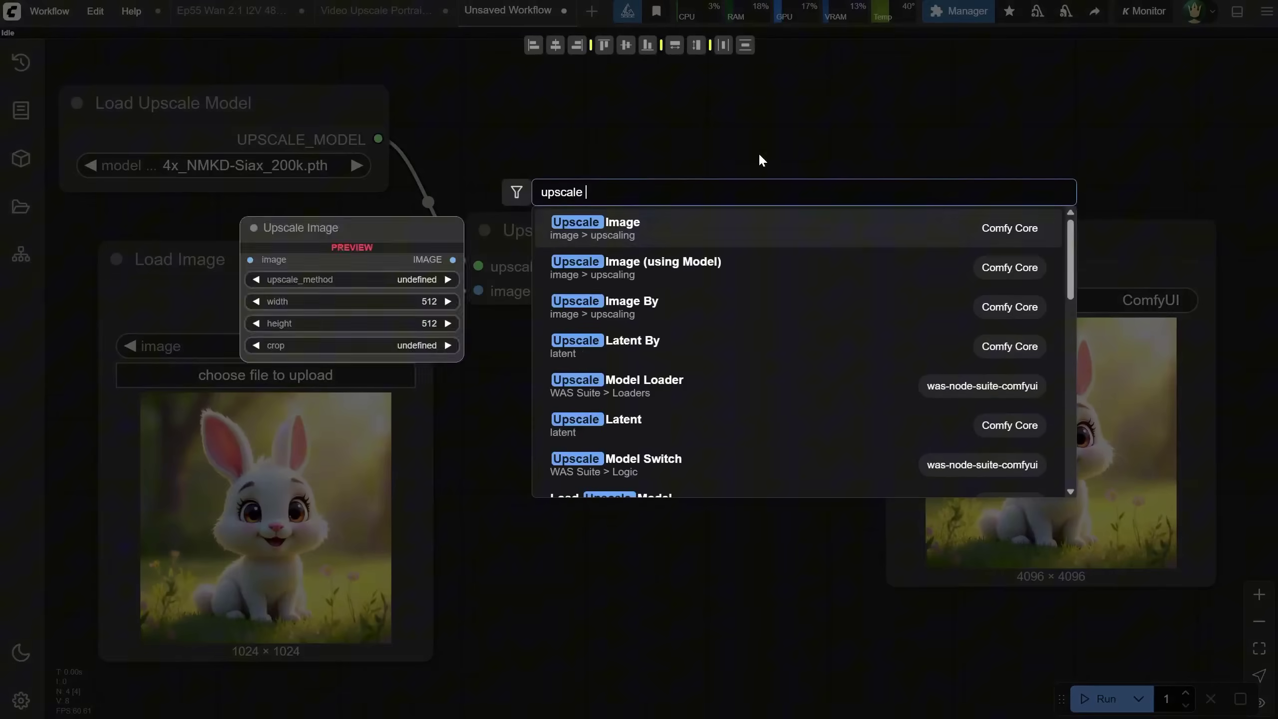
type("image")
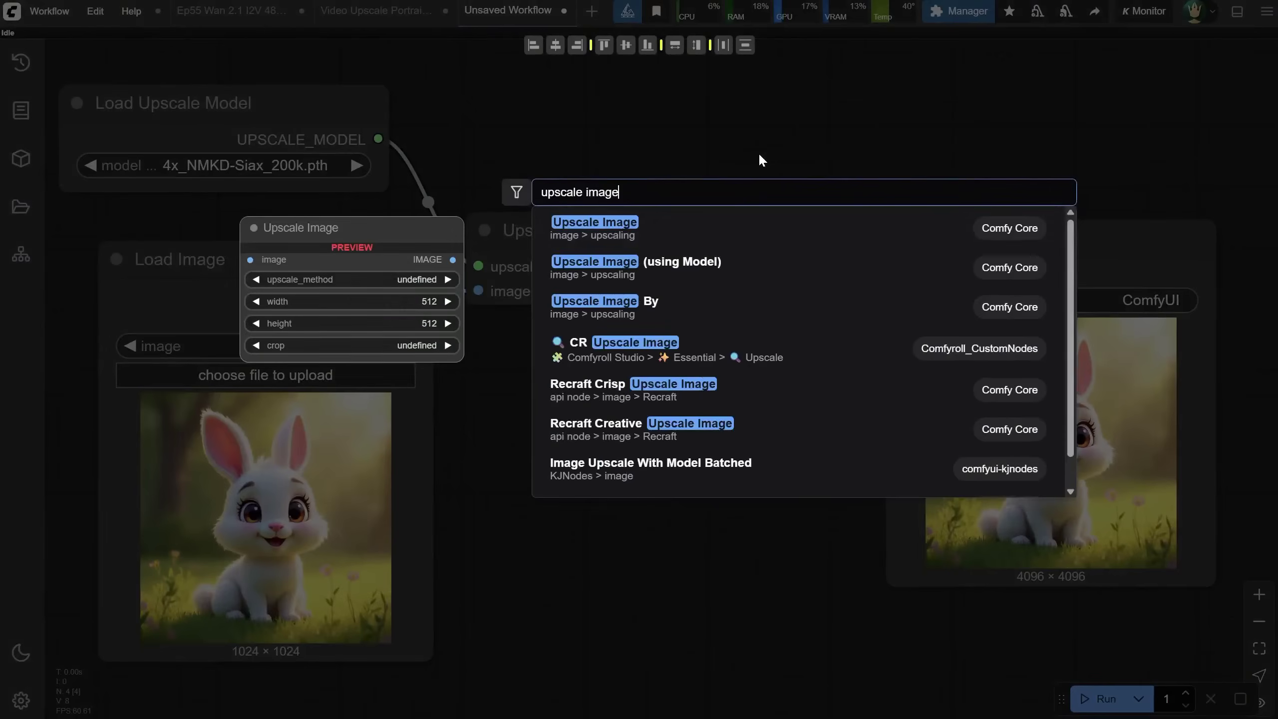
left_click(702, 306)
left_click_drag(880, 142, 872, 101)
- Wire Upscale Image By between the model upscaler and Save Image, using lanczos
scroll(859, 277, "down", 3)
left_click_drag(570, 335, 594, 243)
left_click_drag(805, 243, 887, 280)
left_click_drag(697, 212, 705, 299)
left_click(734, 347)
left_click(765, 437)
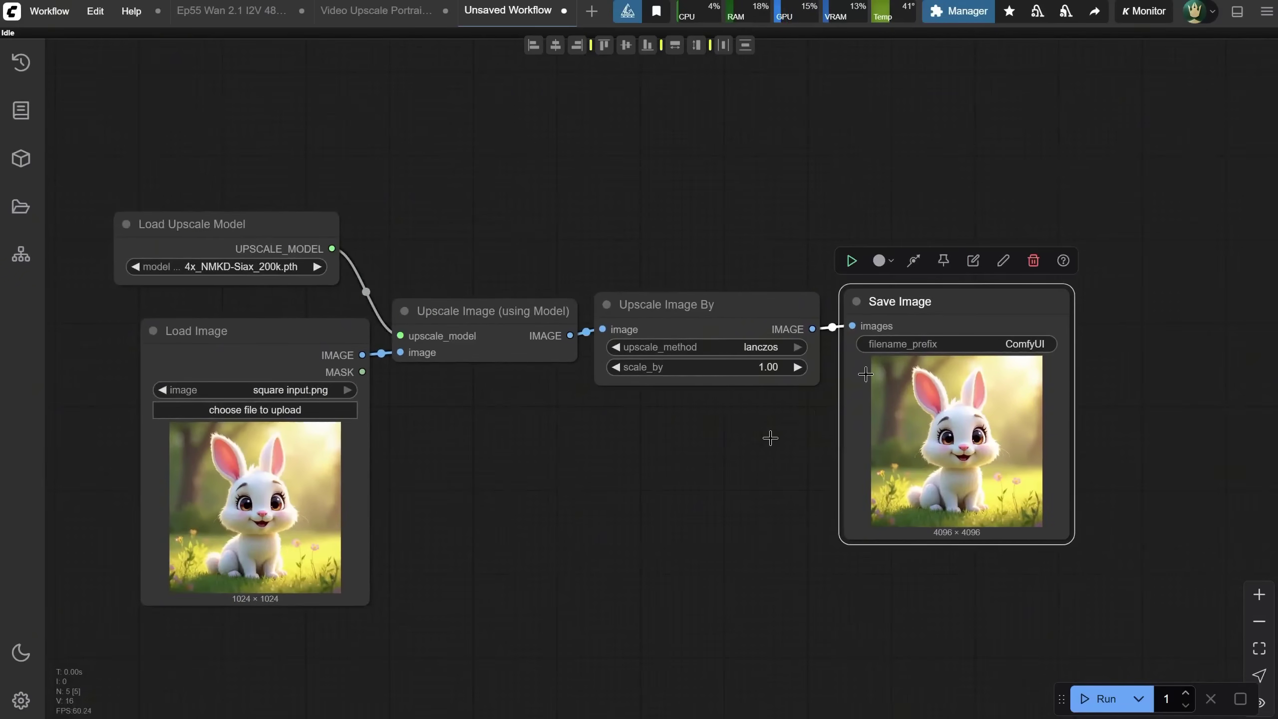
- Run the graph, then swap to the 2xLexicaSwinIR.pth model and run again
left_click(1100, 699)
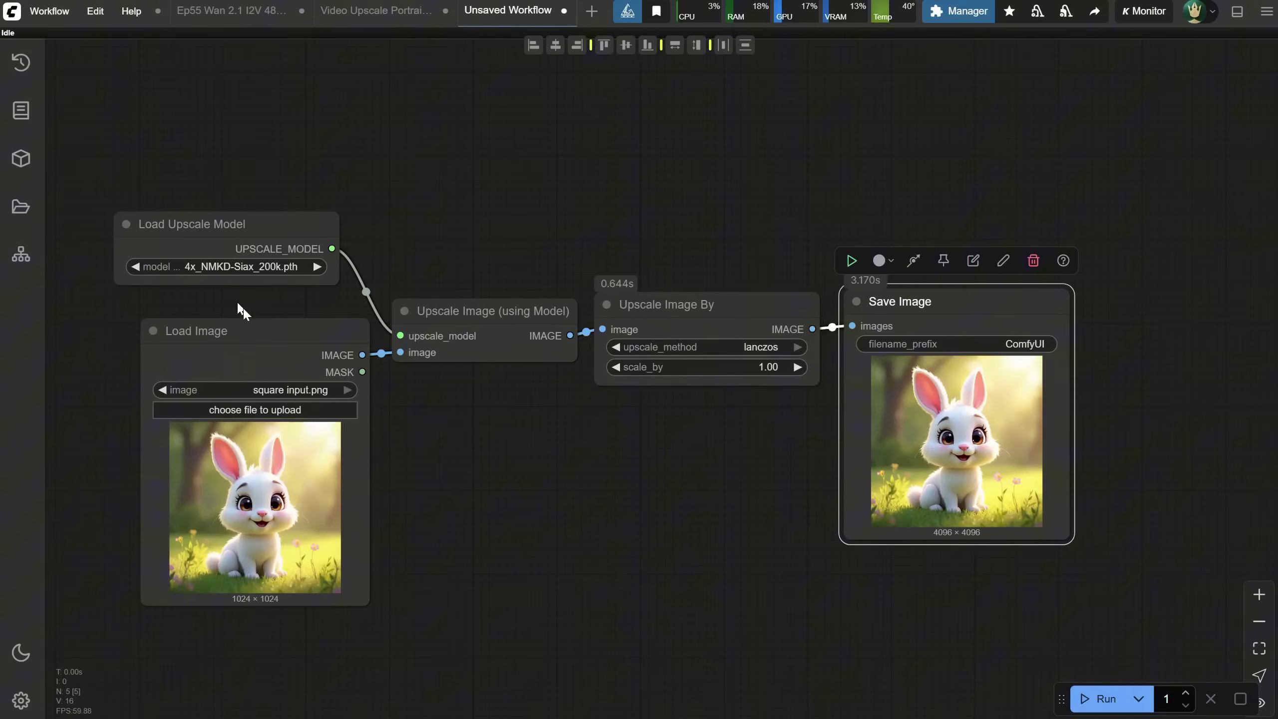
left_click(230, 266)
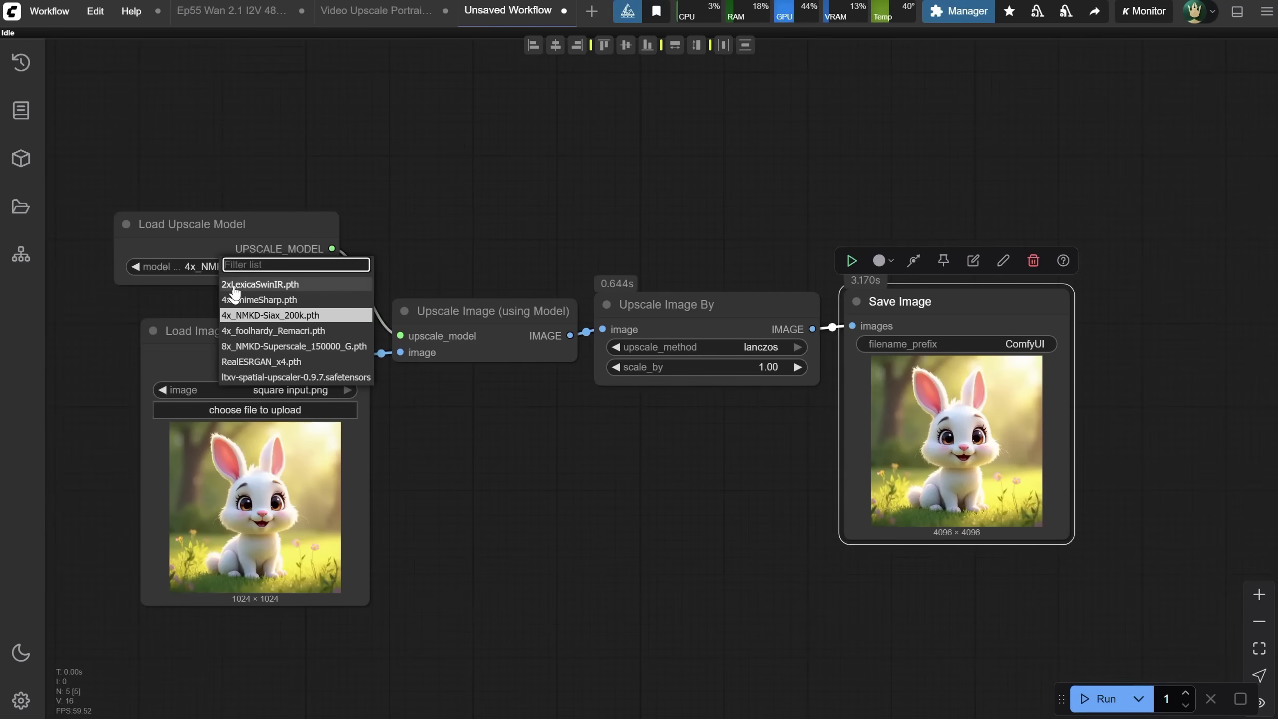
key("Escape")
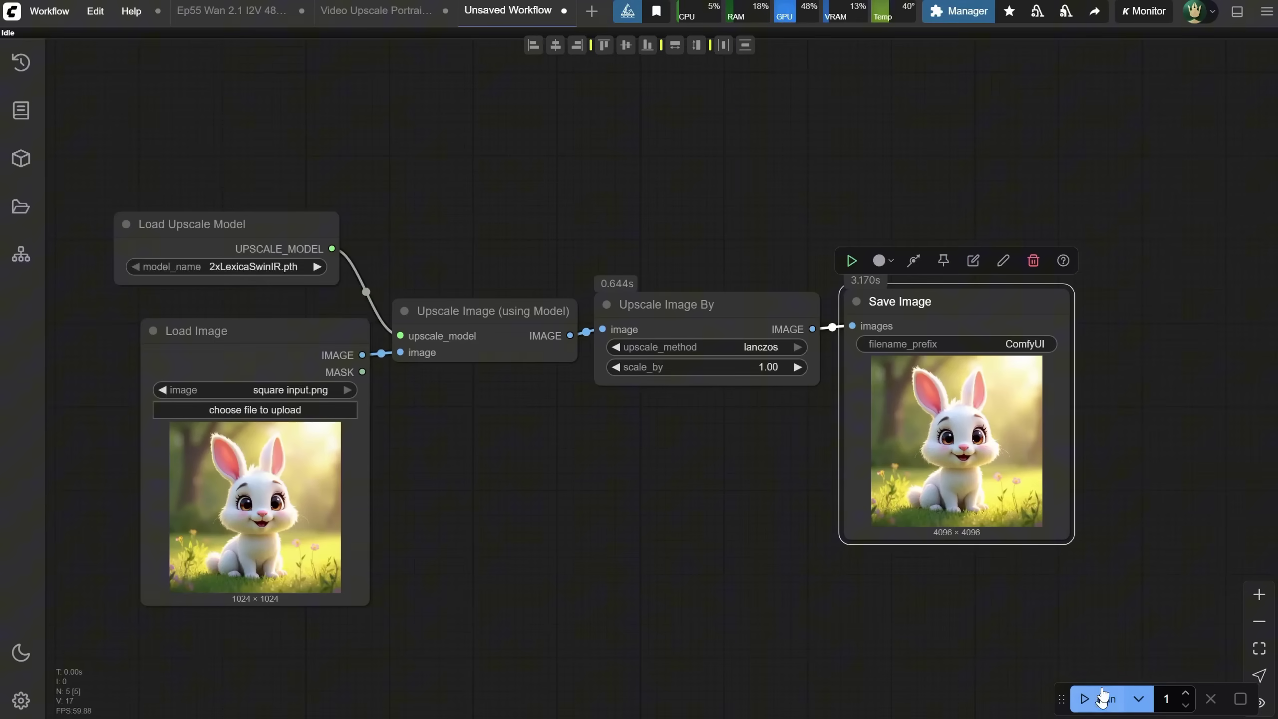
left_click(1100, 698)
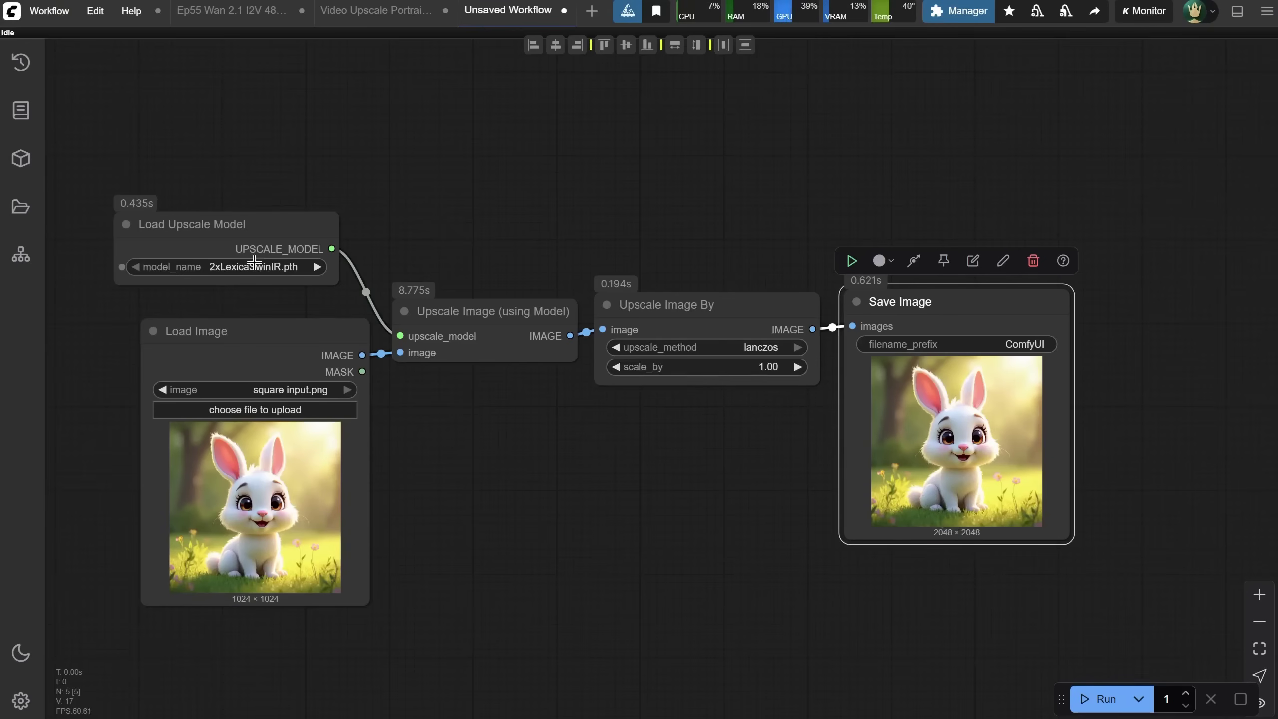
- Revert to 4x_NMKD-Siax_200k.pth and run with scale_by 0.50
left_click(255, 266)
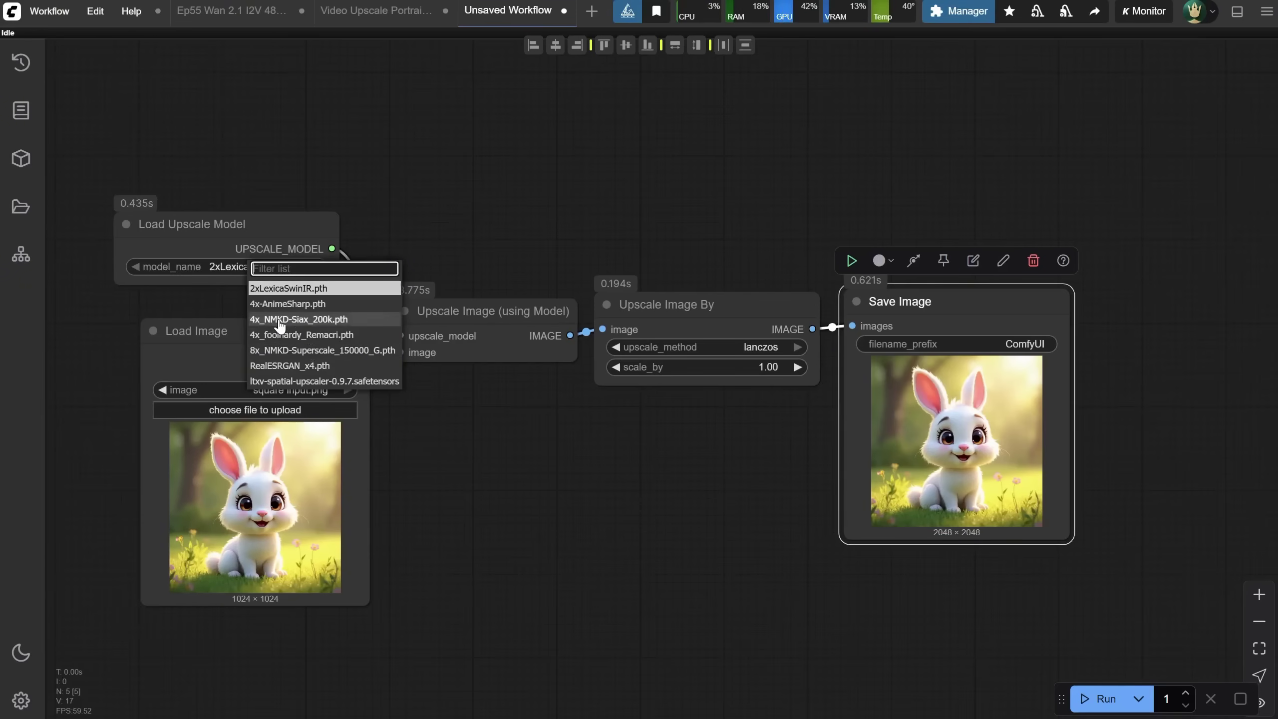
key("Escape")
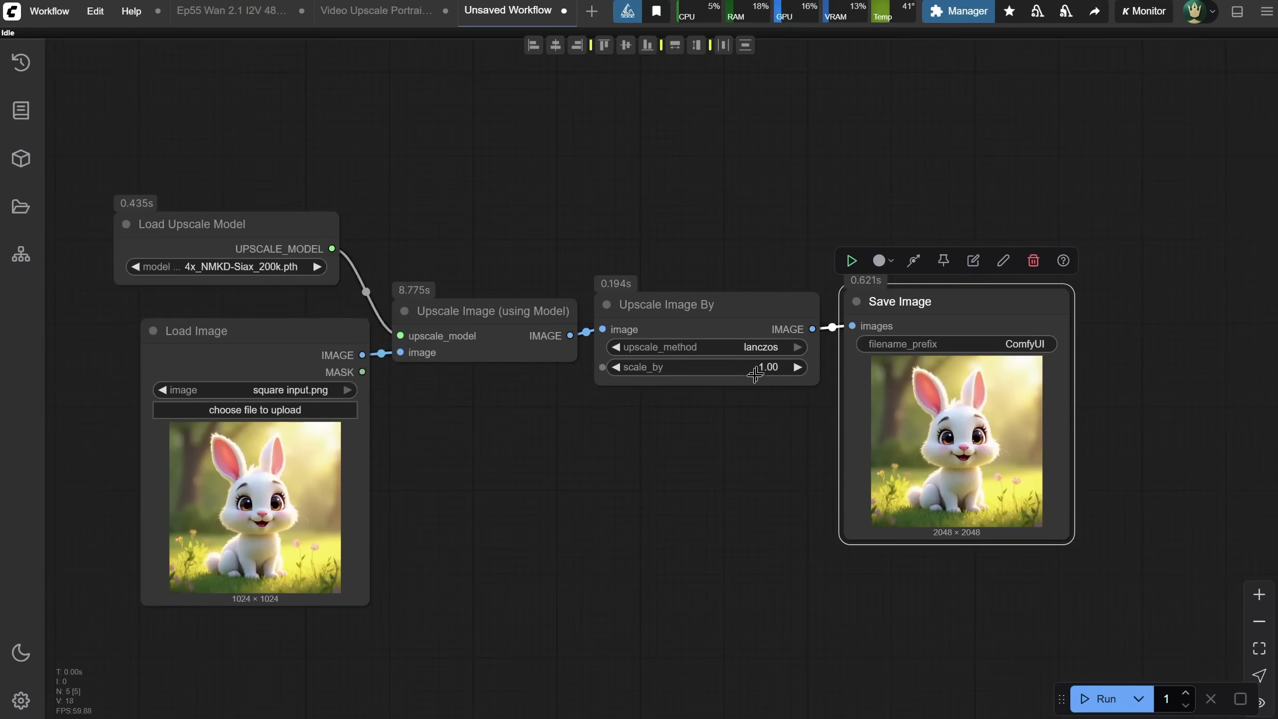
left_click(756, 372)
key("Return")
left_click(1098, 699)
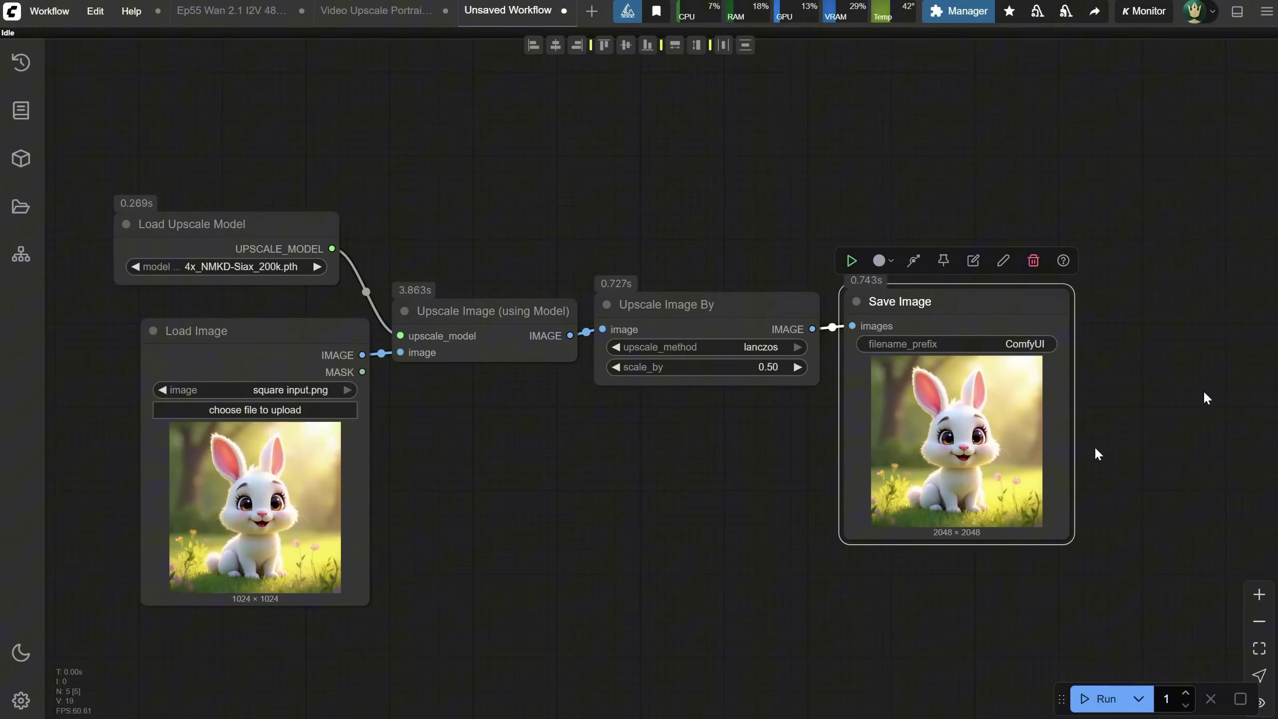
- Set scale_by to 0.58, rerun, and check the result in the Logs panel
left_click(775, 368)
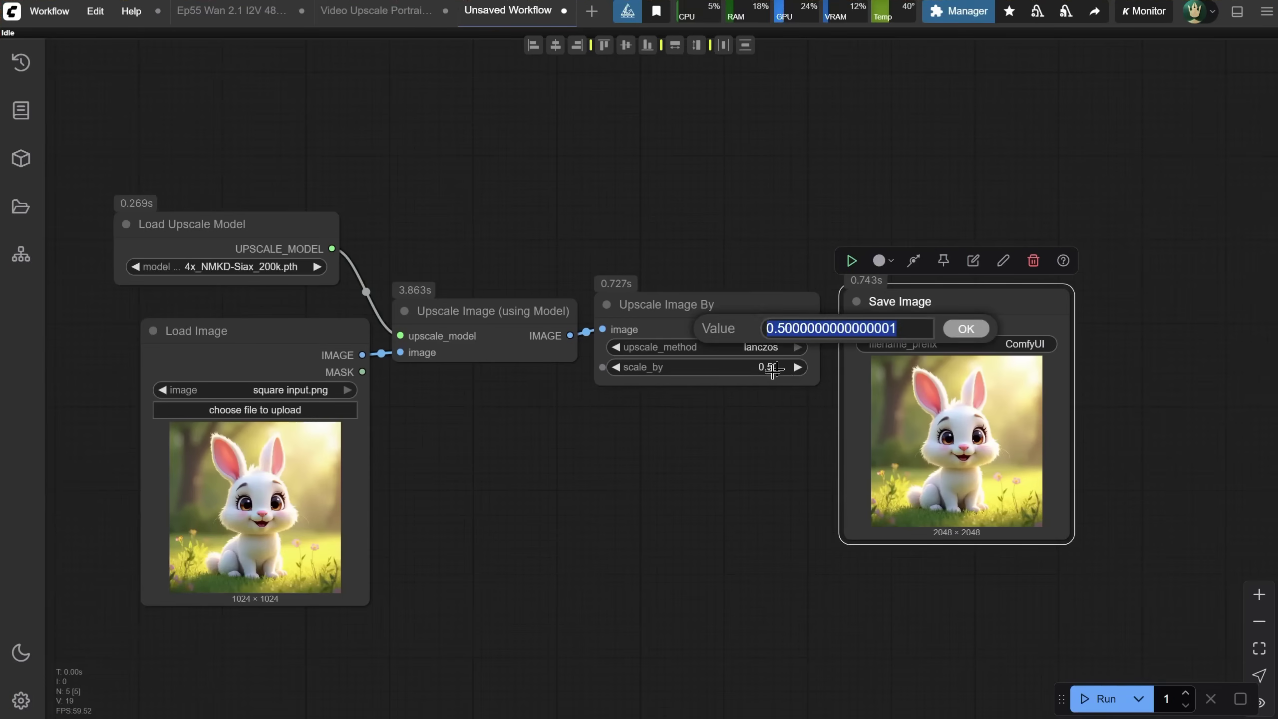
type("0.51")
key("Return")
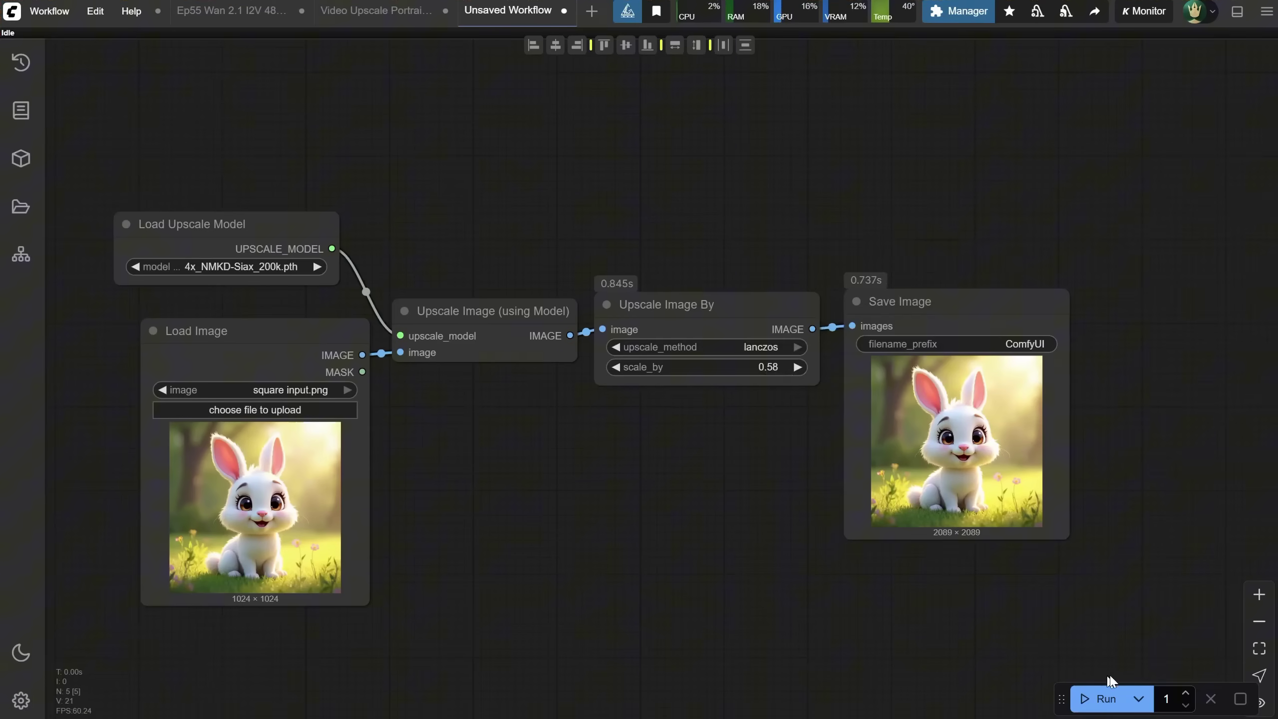
left_click(1102, 697)
left_click(1236, 14)
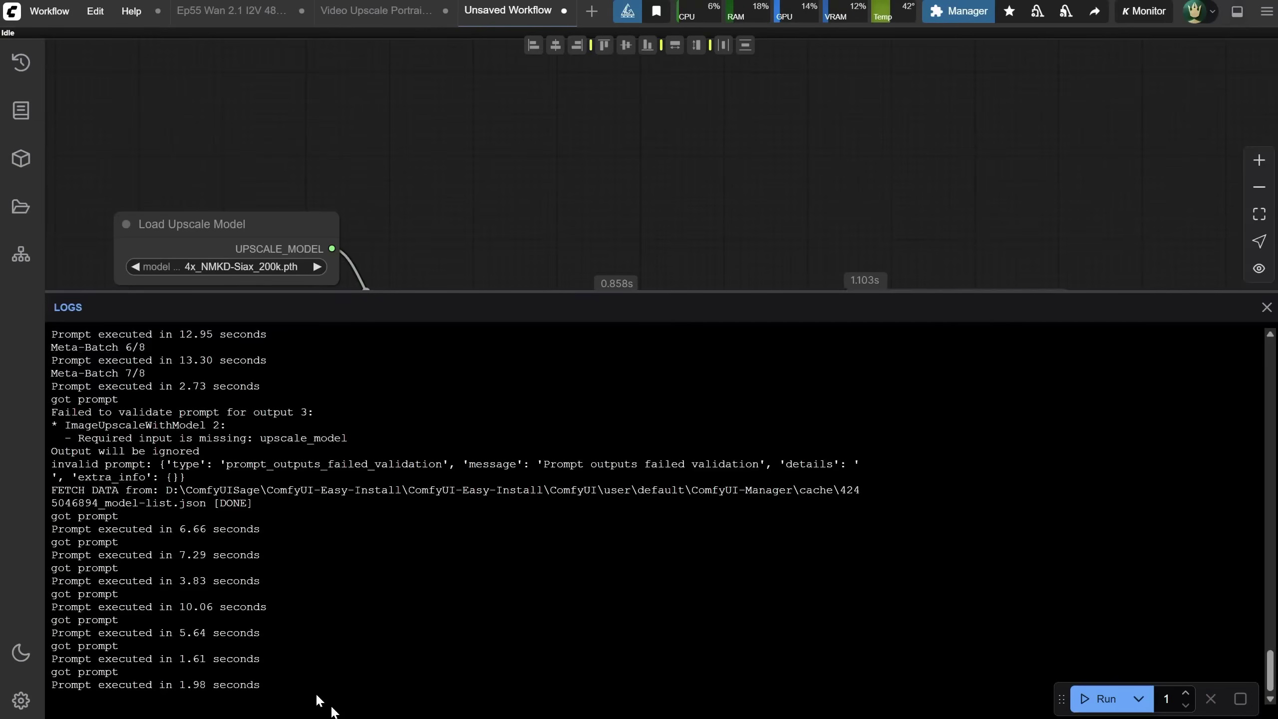
left_click(176, 680)
left_click(1237, 14)
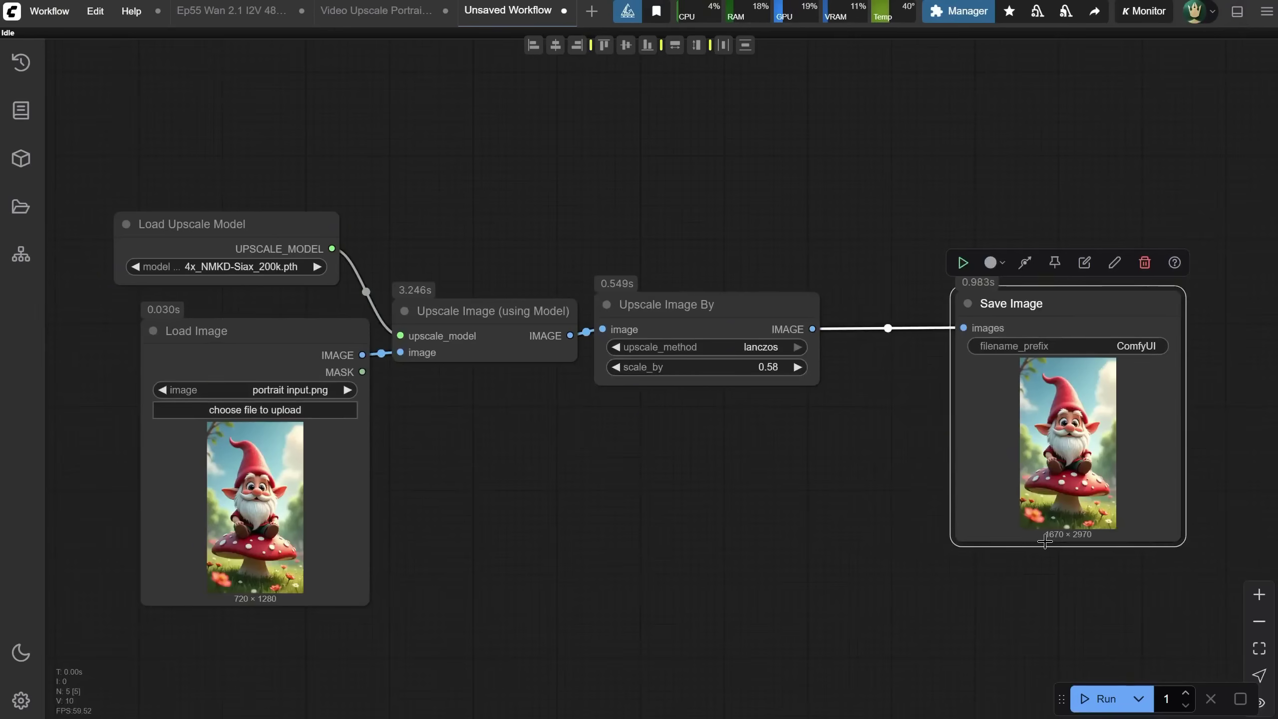
left_click(1276, 282)
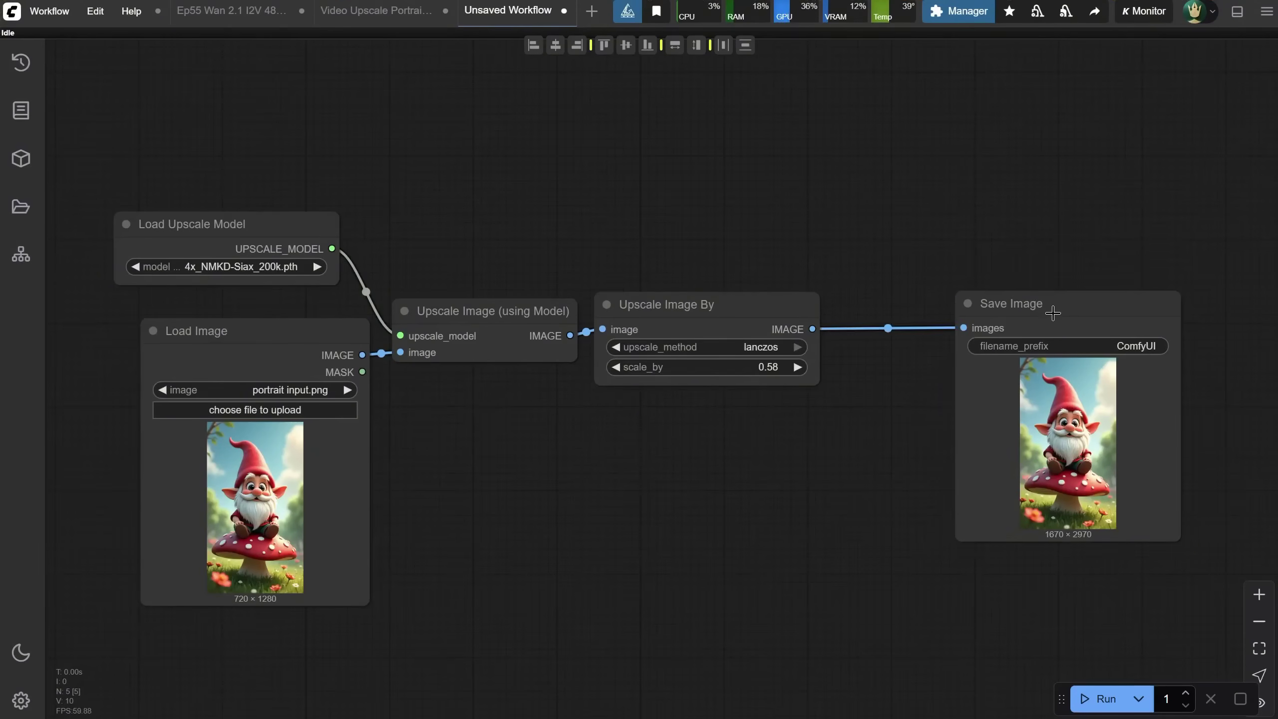
- Delete the Save Image and Load Image nodes
left_click(1052, 313)
key("Delete")
left_click(241, 356)
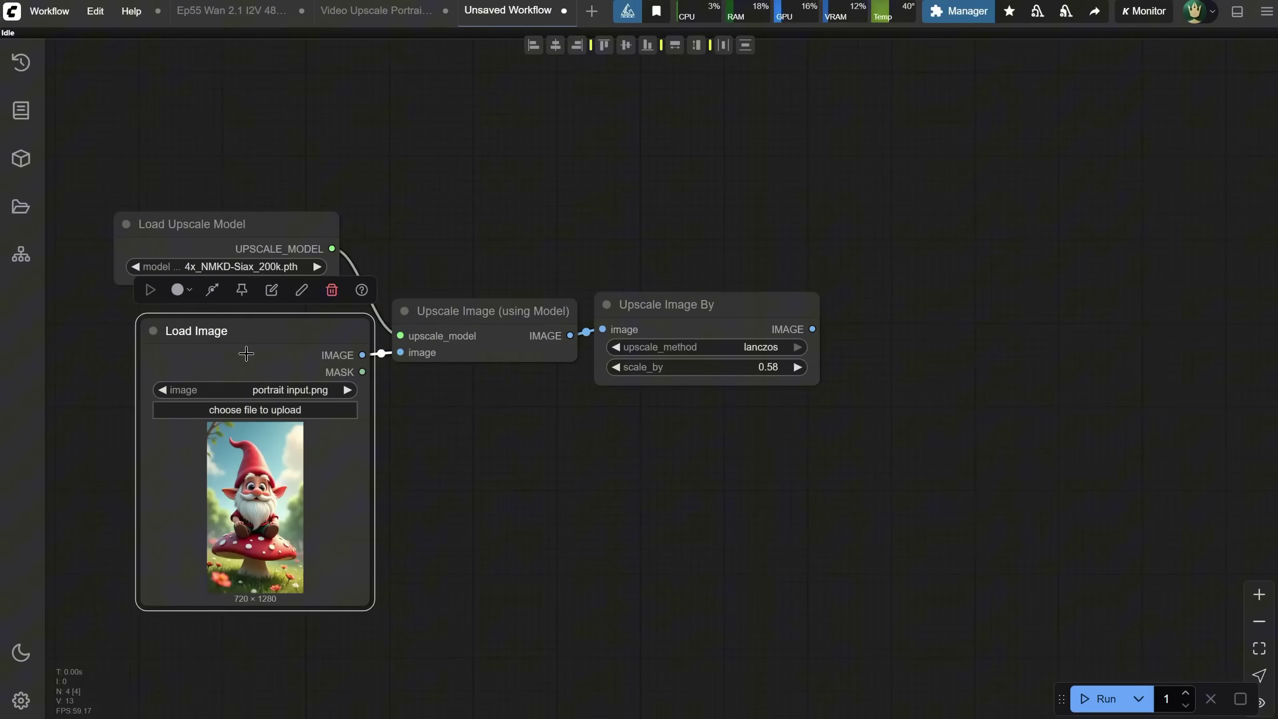
key("Delete")
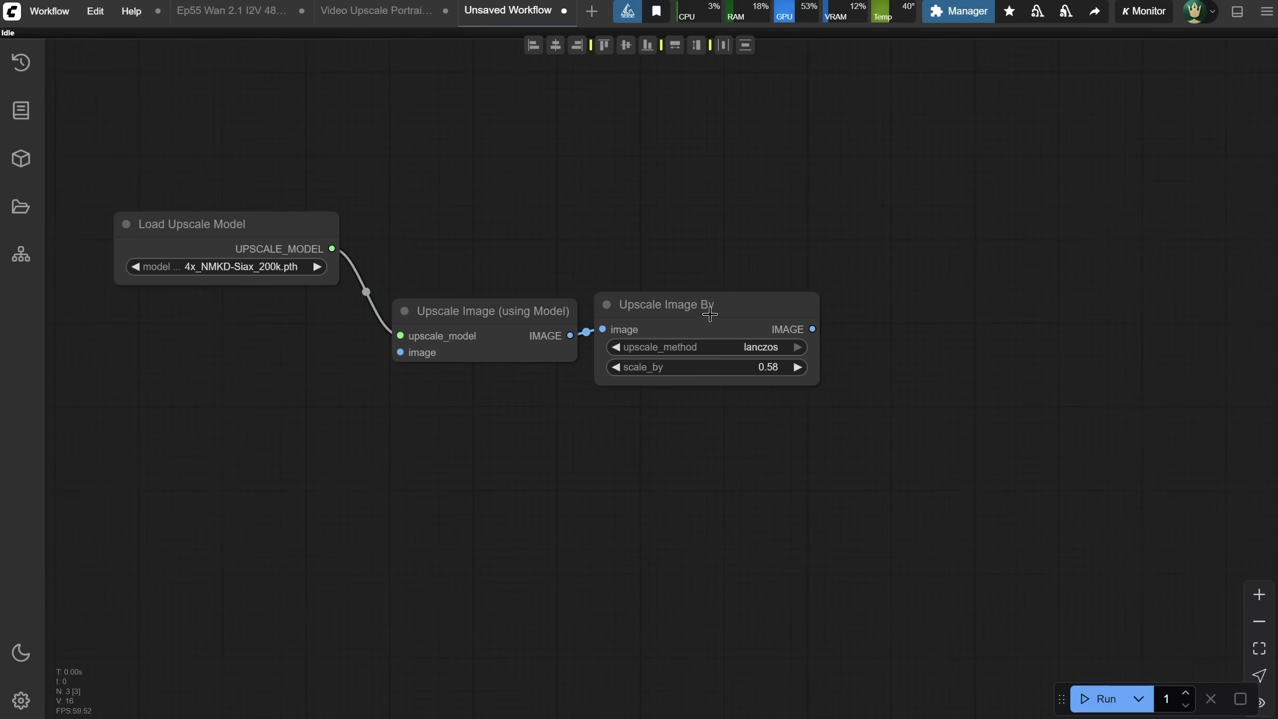
left_click(710, 314)
- Add a Load Video (Upload) node with its format set to Wan
double_click(248, 456)
type("load video")
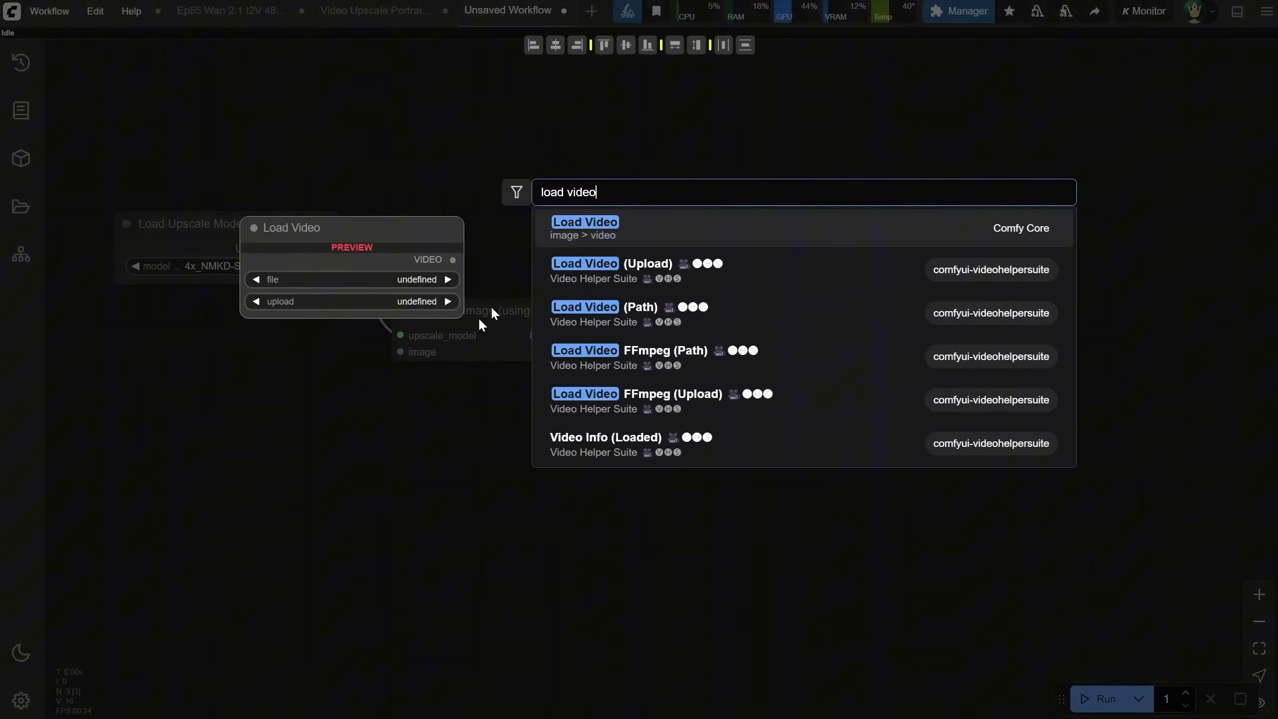
left_click(562, 278)
left_click(330, 578)
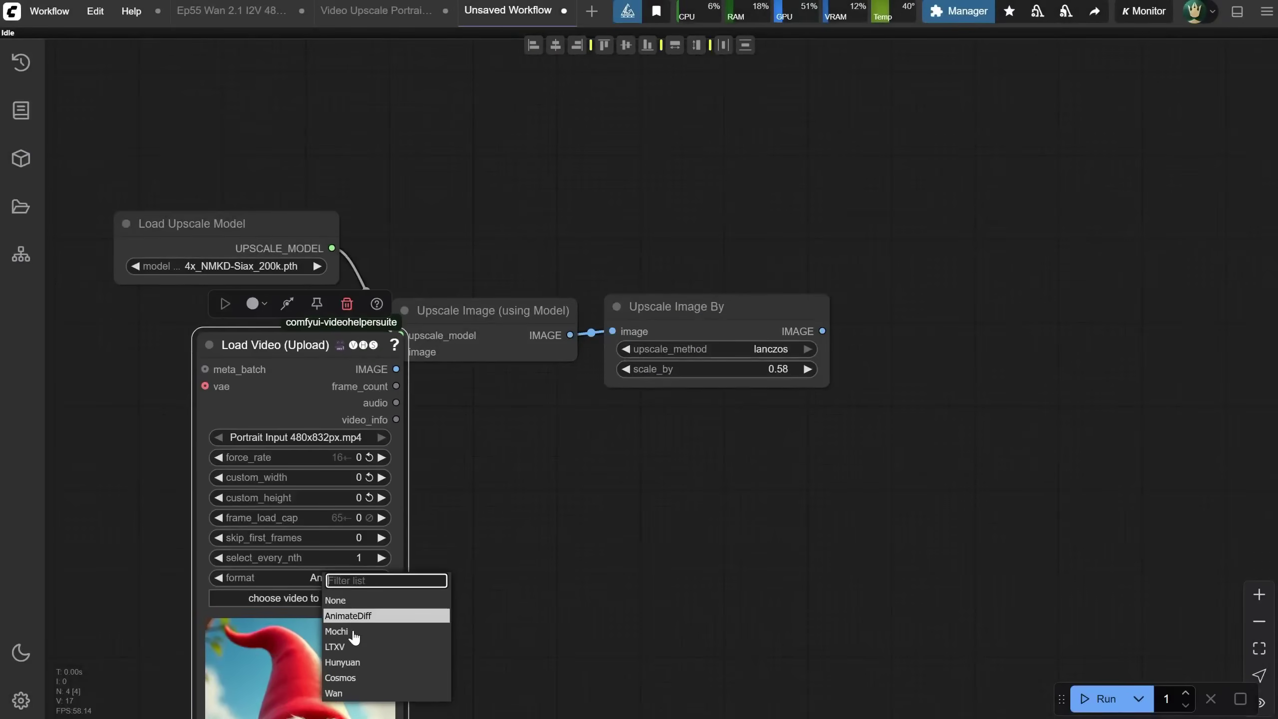
left_click(354, 697)
left_click_drag(508, 554, 548, 452)
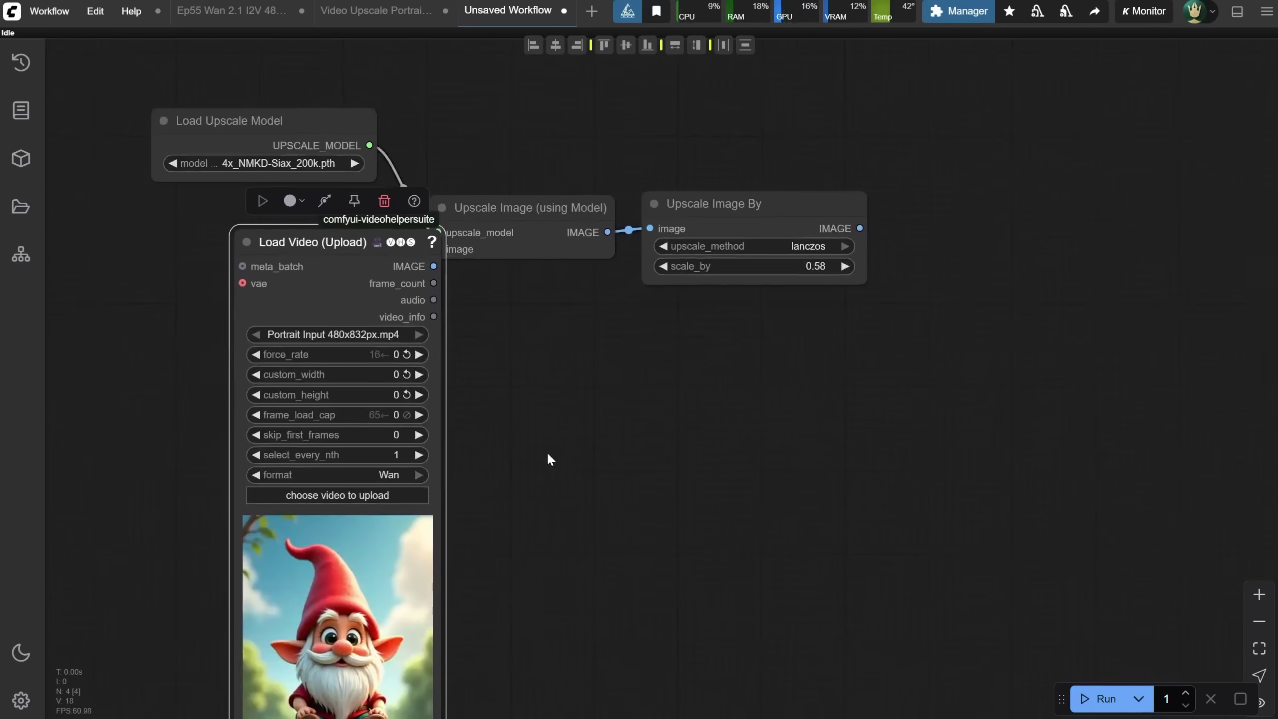
left_click(304, 496)
key("Return")
left_click_drag(533, 466, 529, 364)
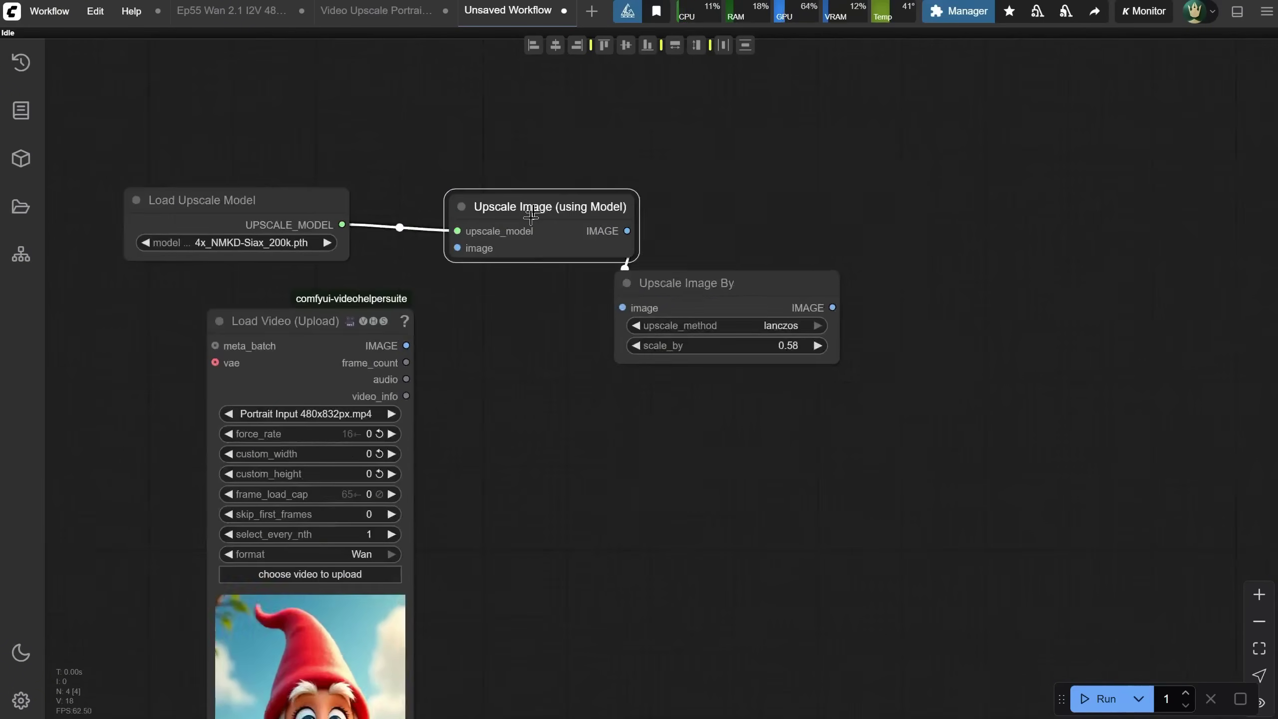
- Link the video frames into the model upscaler and tidy the node layout
left_click_drag(406, 346, 434, 299)
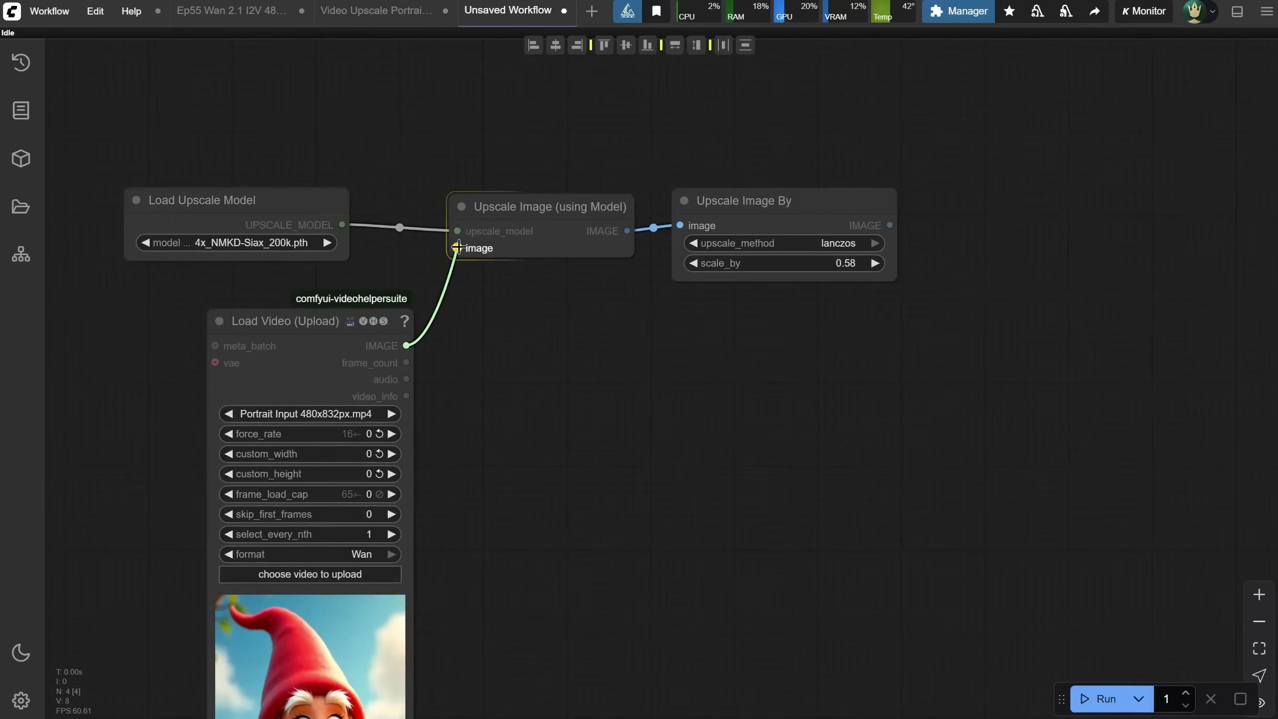
left_click_drag(457, 247, 495, 215)
left_click_drag(241, 216, 292, 174)
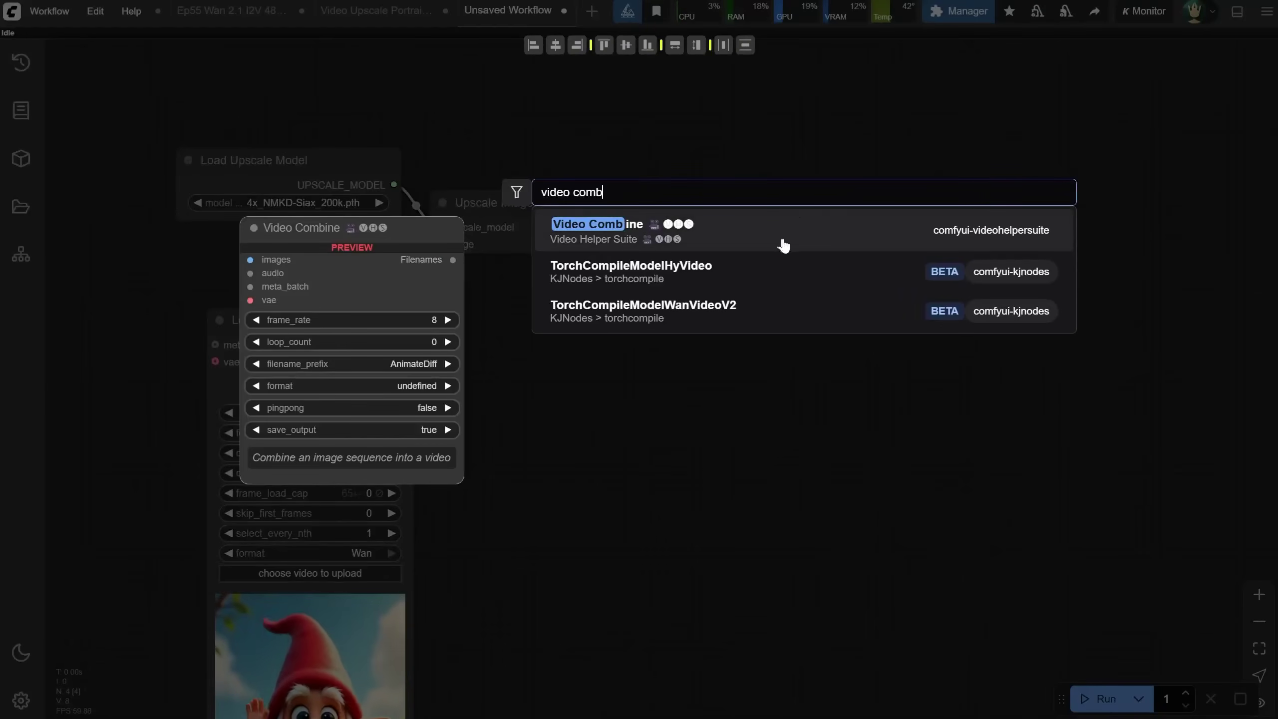
- Add a Video Combine node and feed the resized frames into it
left_click(784, 243)
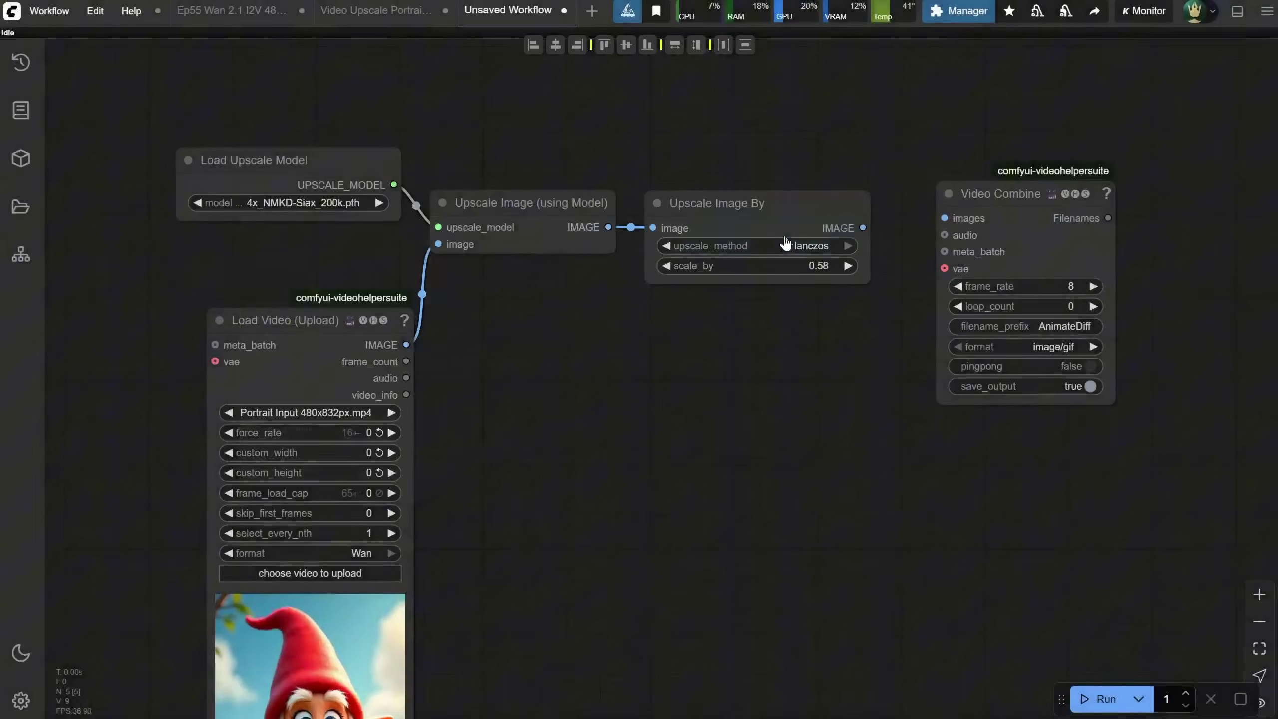
left_click_drag(971, 191, 966, 211)
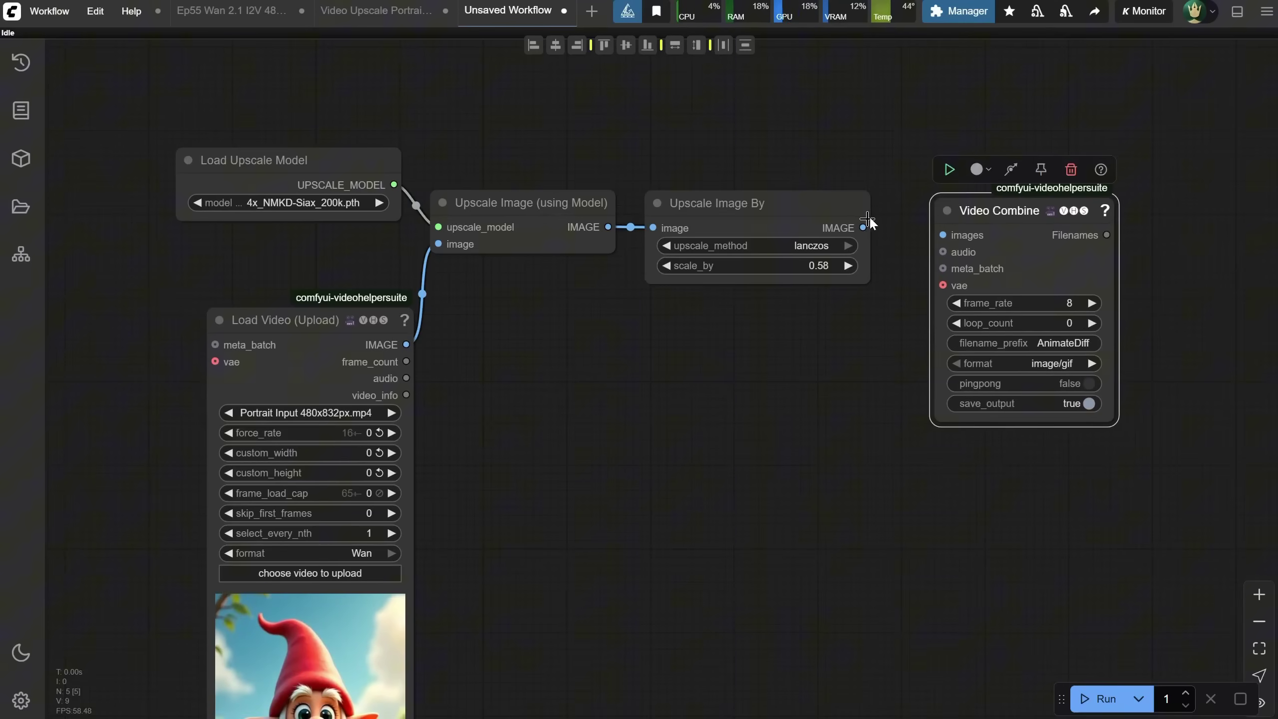
left_click_drag(863, 228, 984, 211)
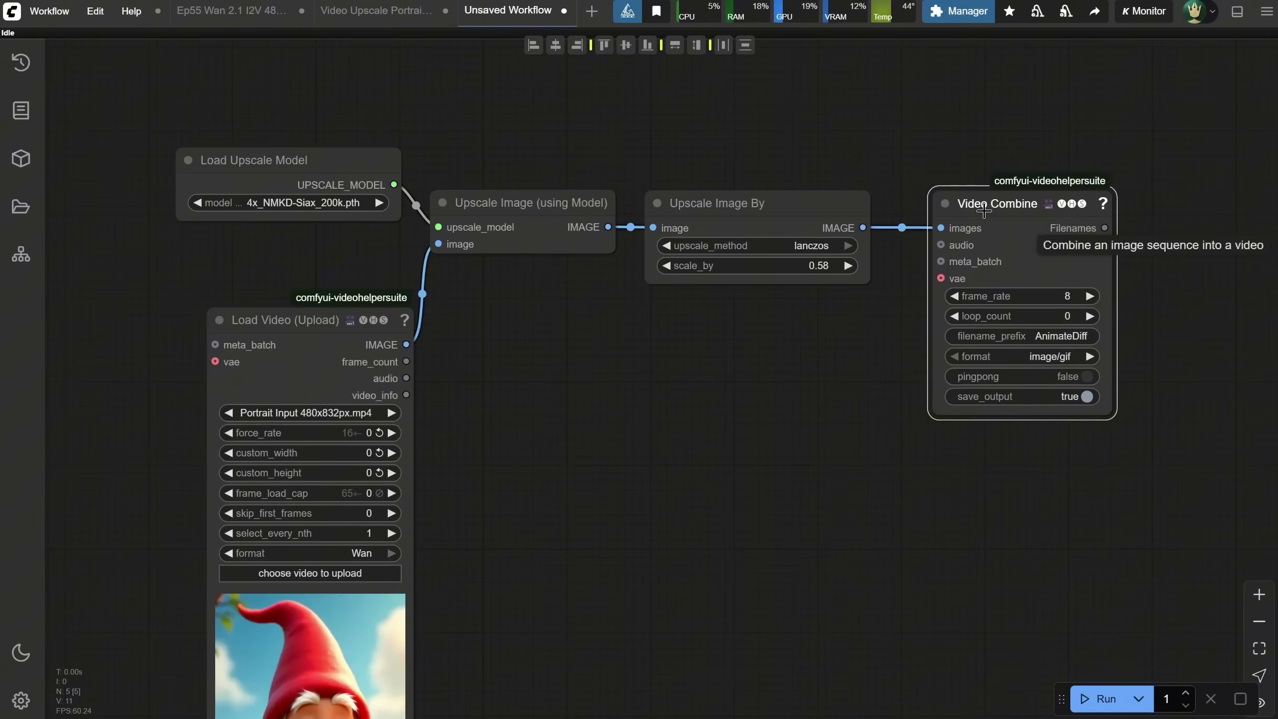
- Set Video Combine to 16 fps, filename prefix Upscale and format video/h264-mp4
left_click(1058, 298)
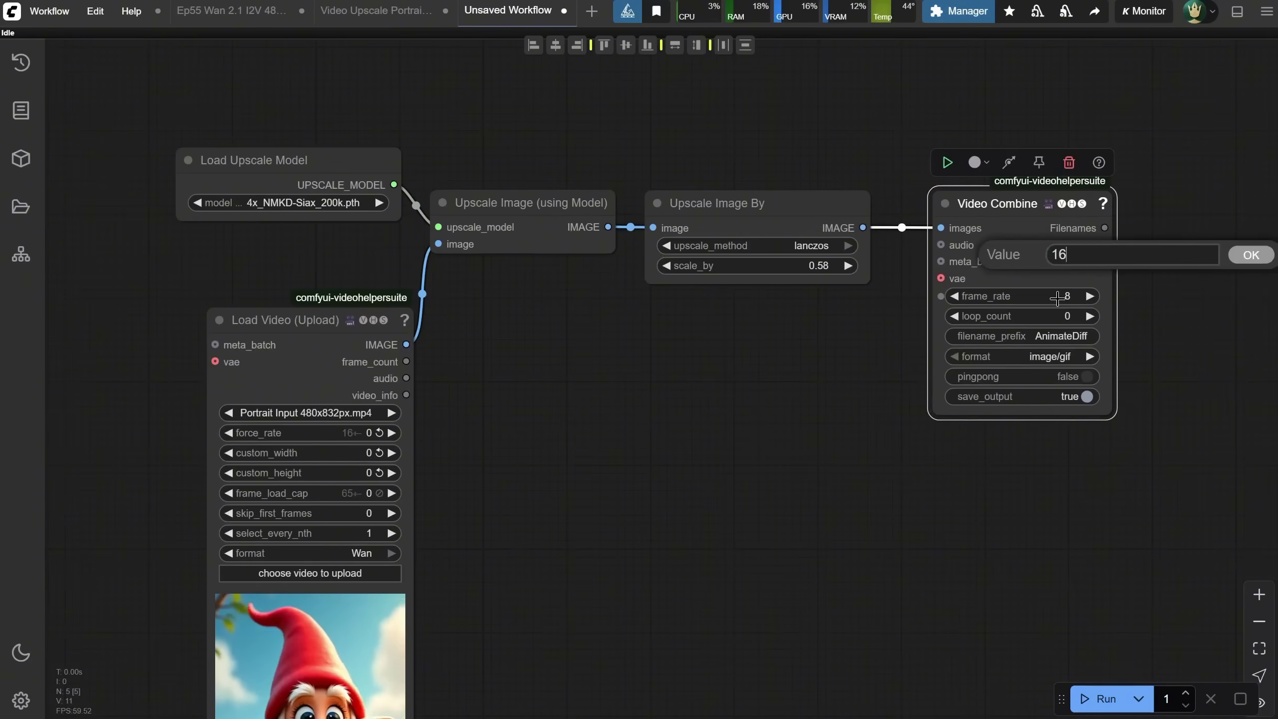
key("Return")
left_click(1058, 337)
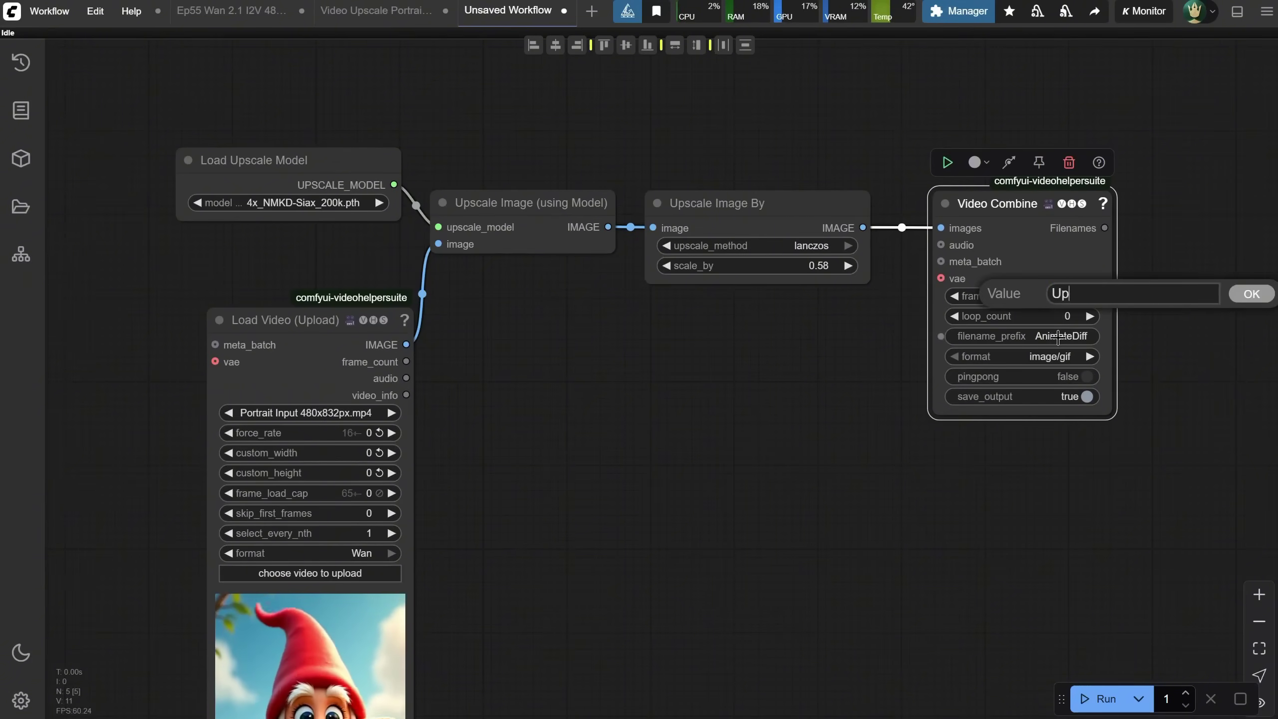
type("Upscale")
key("Return")
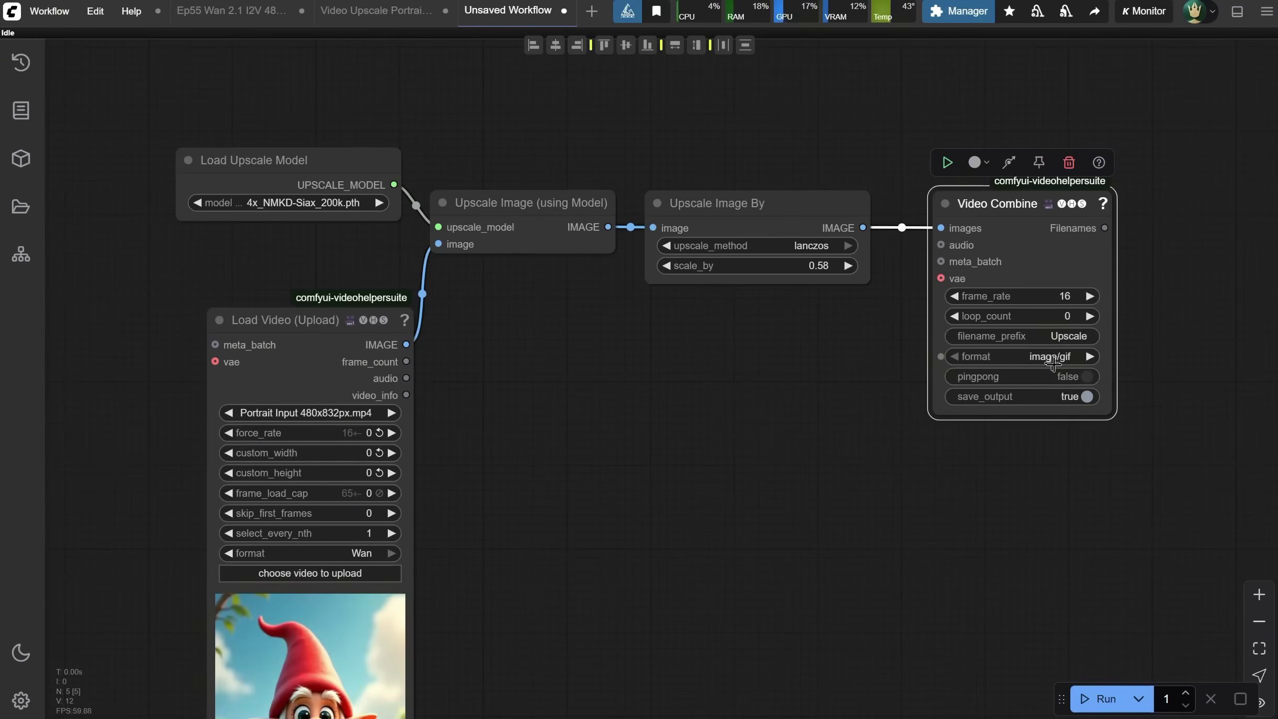
left_click(1059, 355)
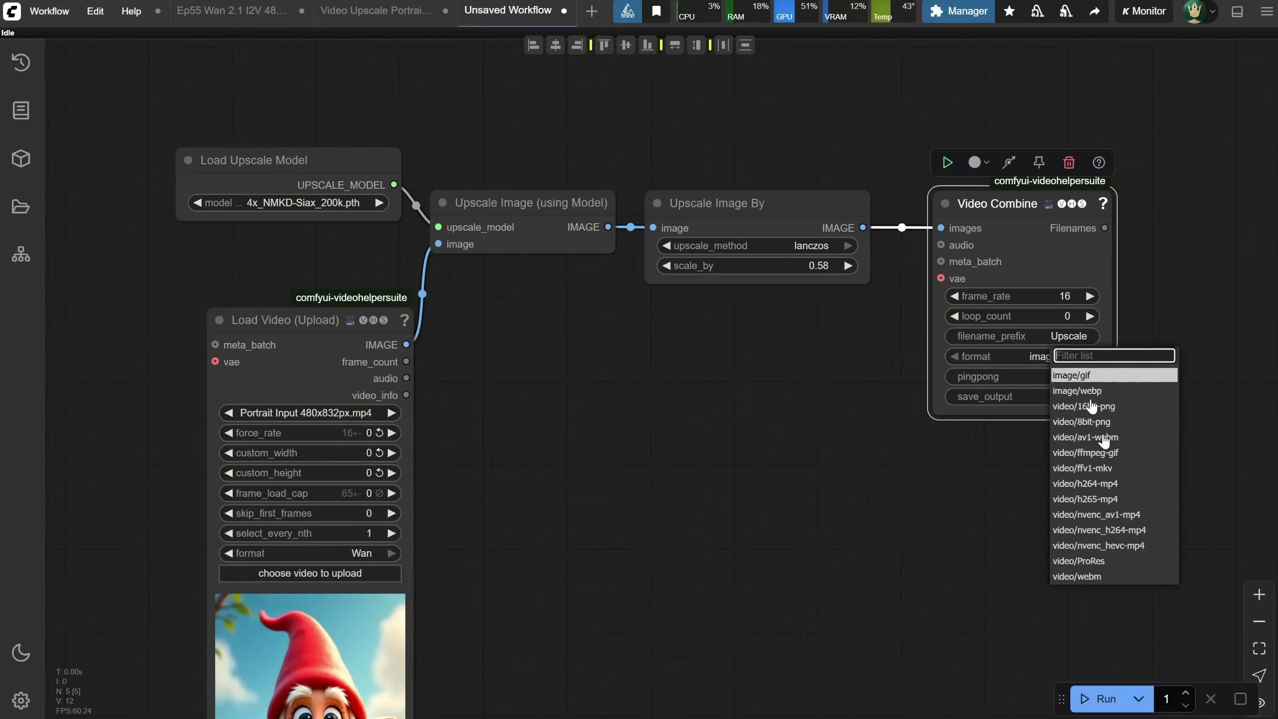
left_click(1087, 484)
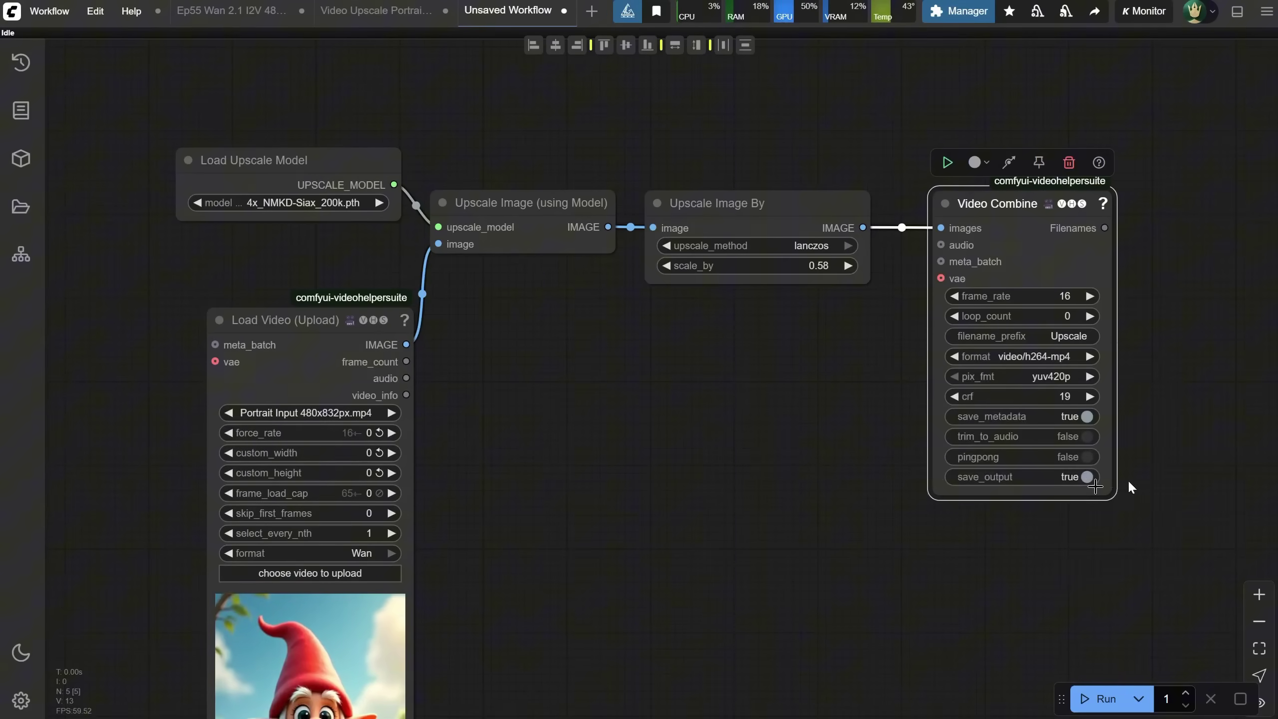
- Run the workflow and confirm Upscale_00001.mp4 is 1114×1930, 16 fps, 3.82 MB
key("ctrl+Return")
scroll(516, 126, "down", 2)
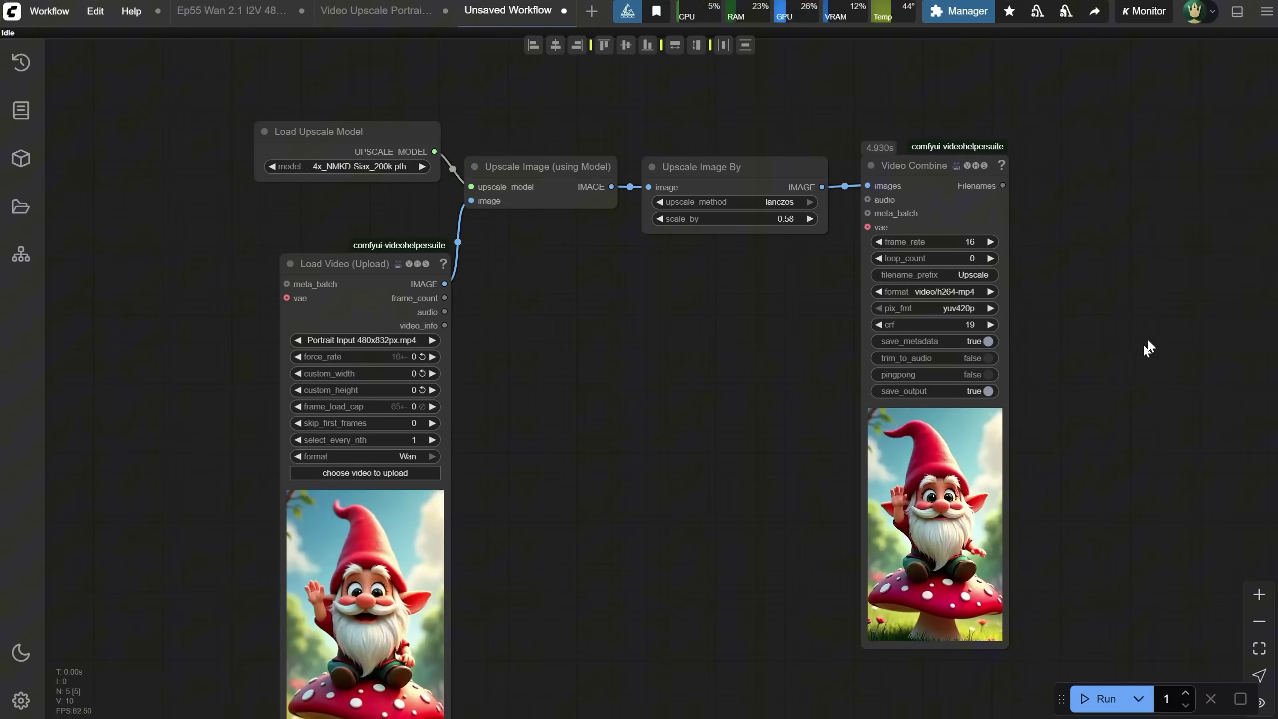
scroll(1133, 350, "up", 2)
scroll(1149, 332, "left", 2)
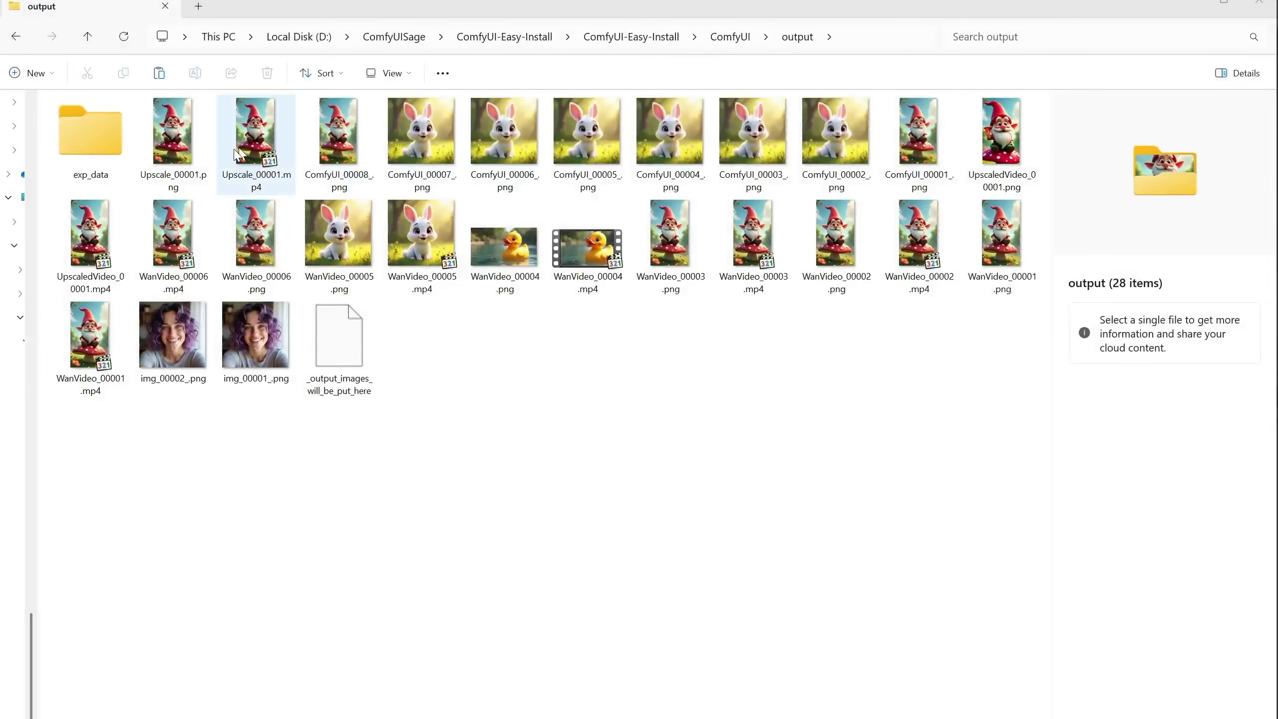
left_click(246, 151)
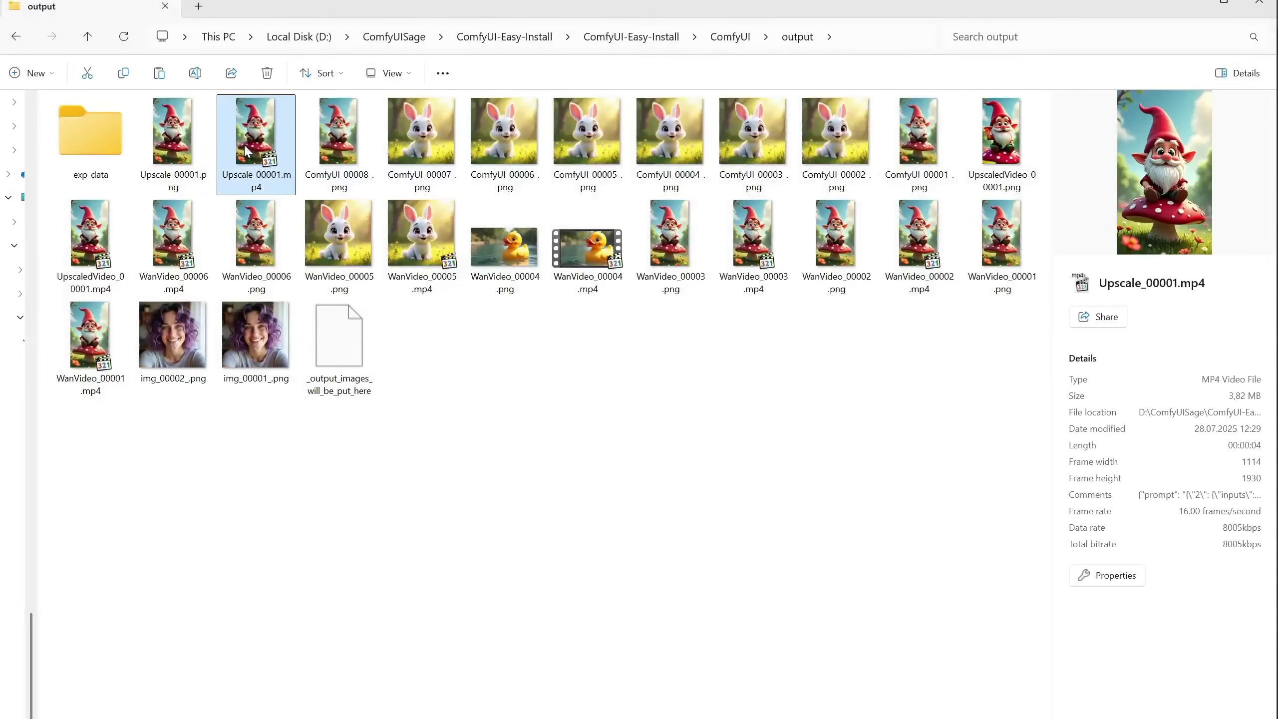
left_click(1248, 465)
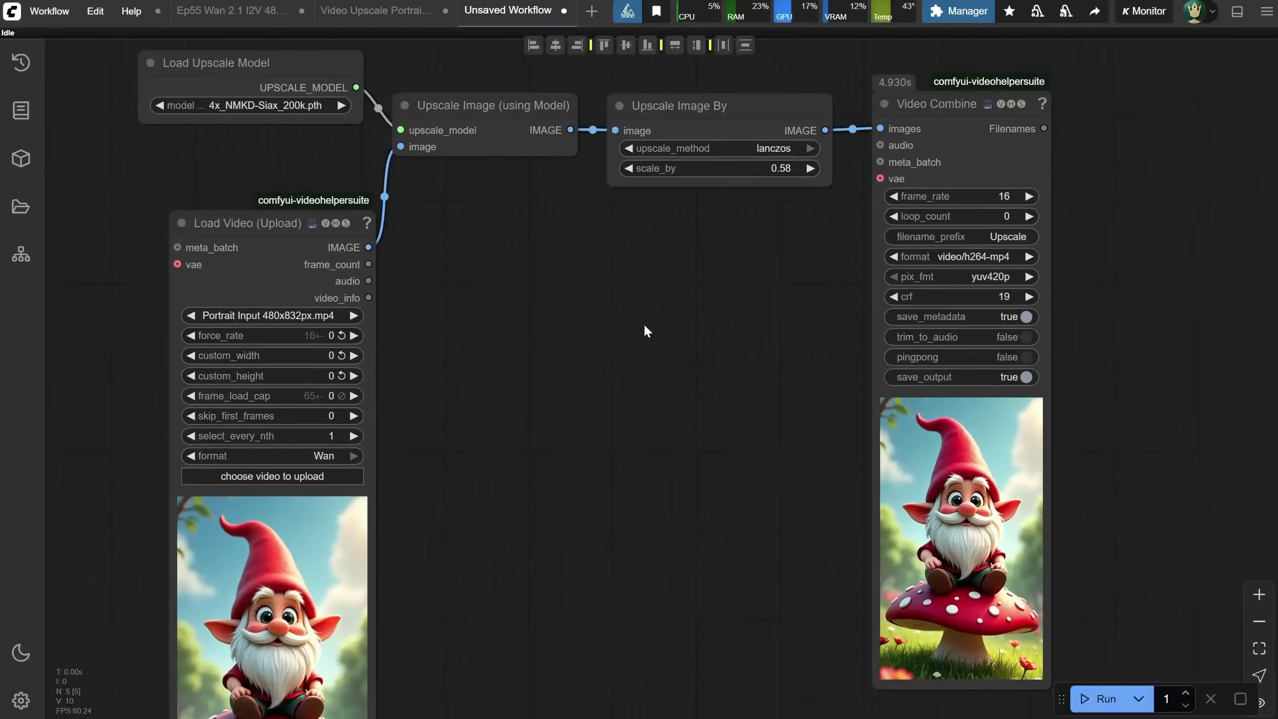
- Add an Upscale Image node between Upscale Image By and Video Combine
scroll(646, 330, "up", 1)
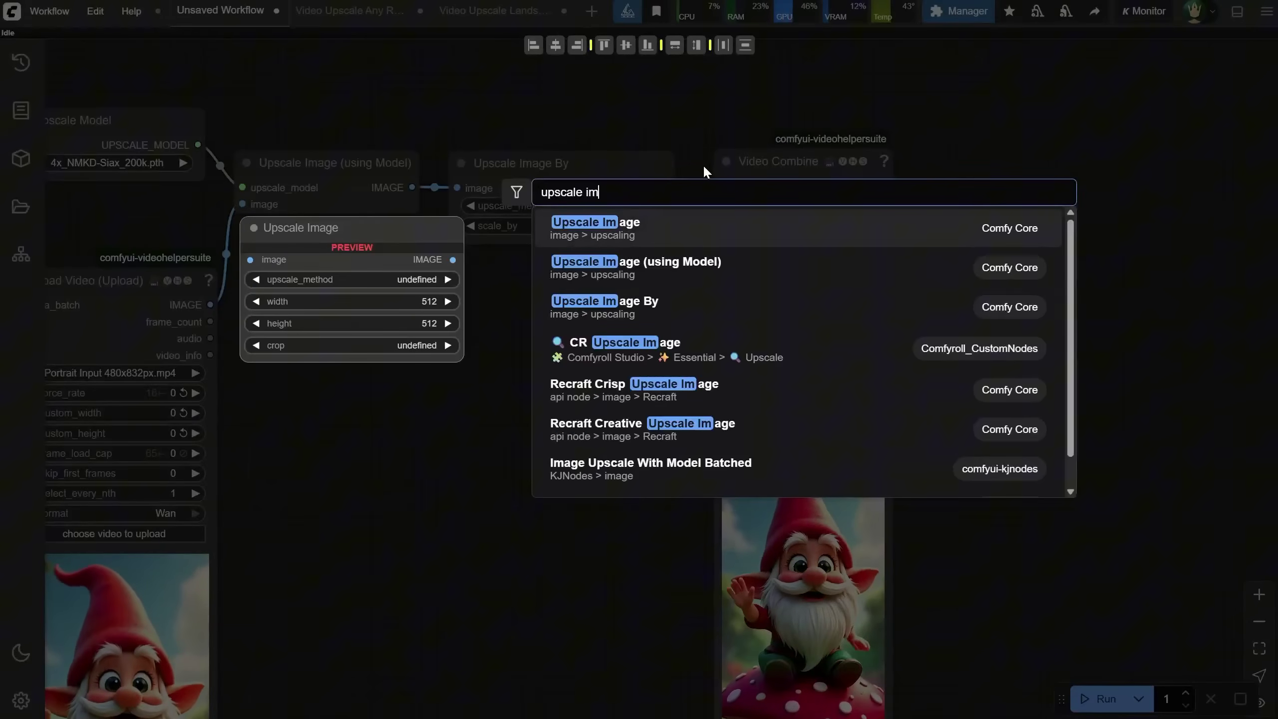
key("Return")
left_click_drag(847, 163, 835, 212)
left_click_drag(699, 216, 748, 210)
left_click_drag(956, 210, 1044, 229)
left_click_drag(855, 186, 858, 195)
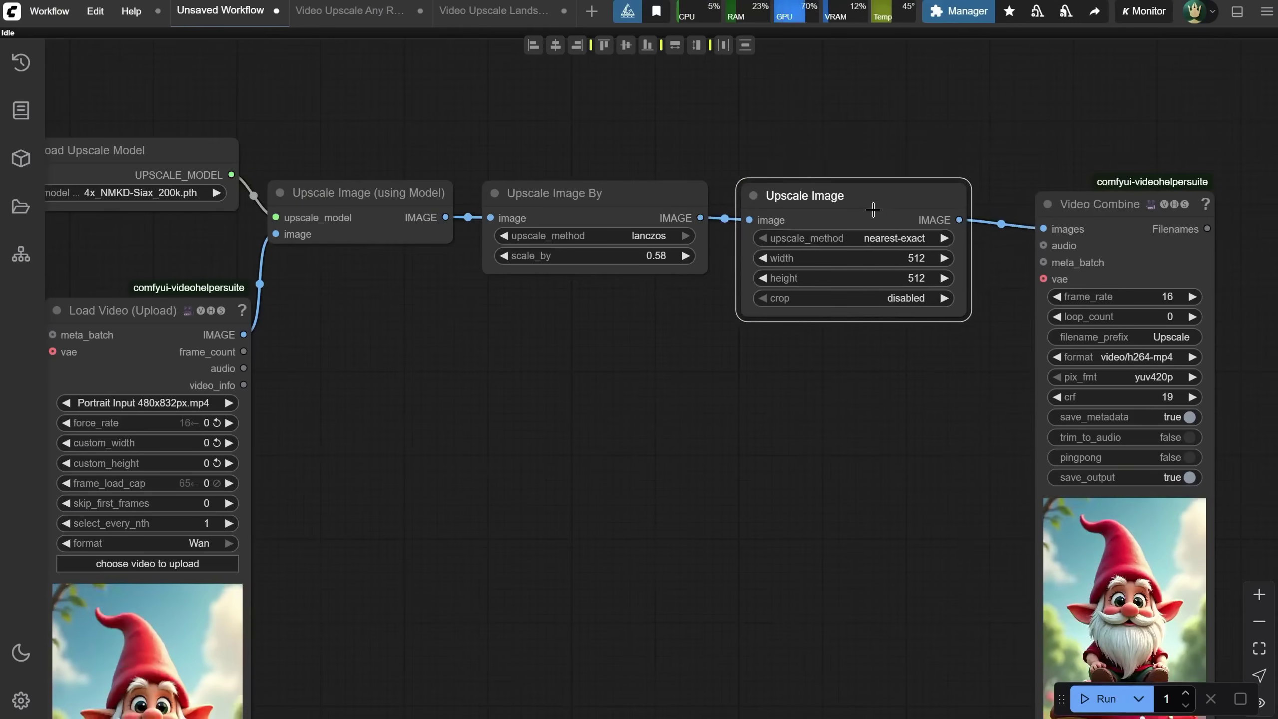
- Set Upscale Image to lanczos, width 1080, height 1920 with center crop
left_click(891, 238)
left_click(906, 327)
left_click(918, 255)
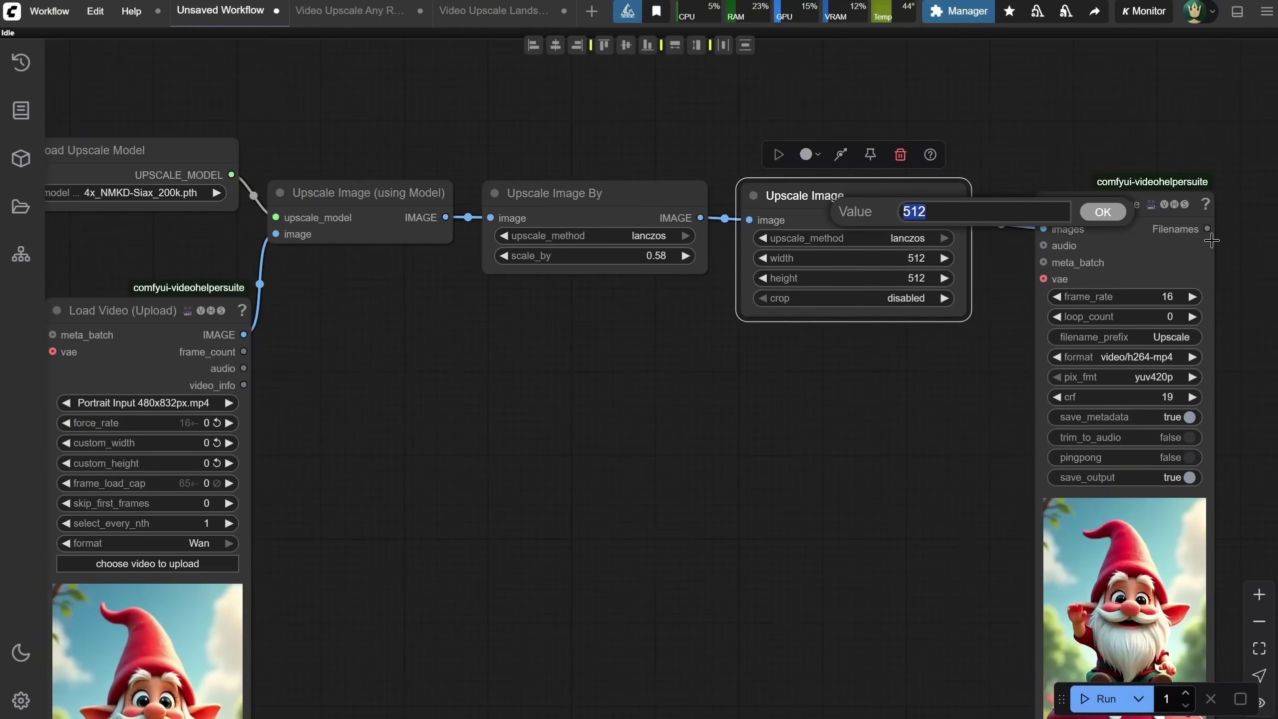
type("1080")
key("Return")
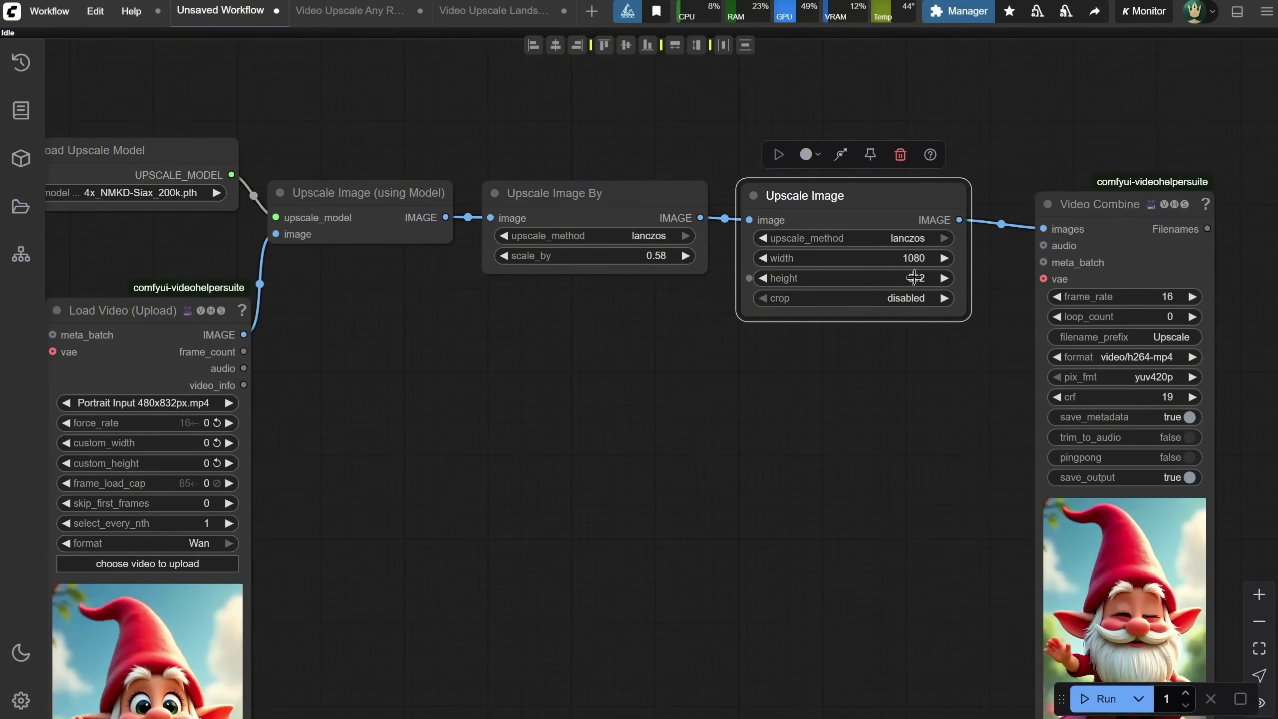
left_click(914, 278)
type("1920")
key("Return")
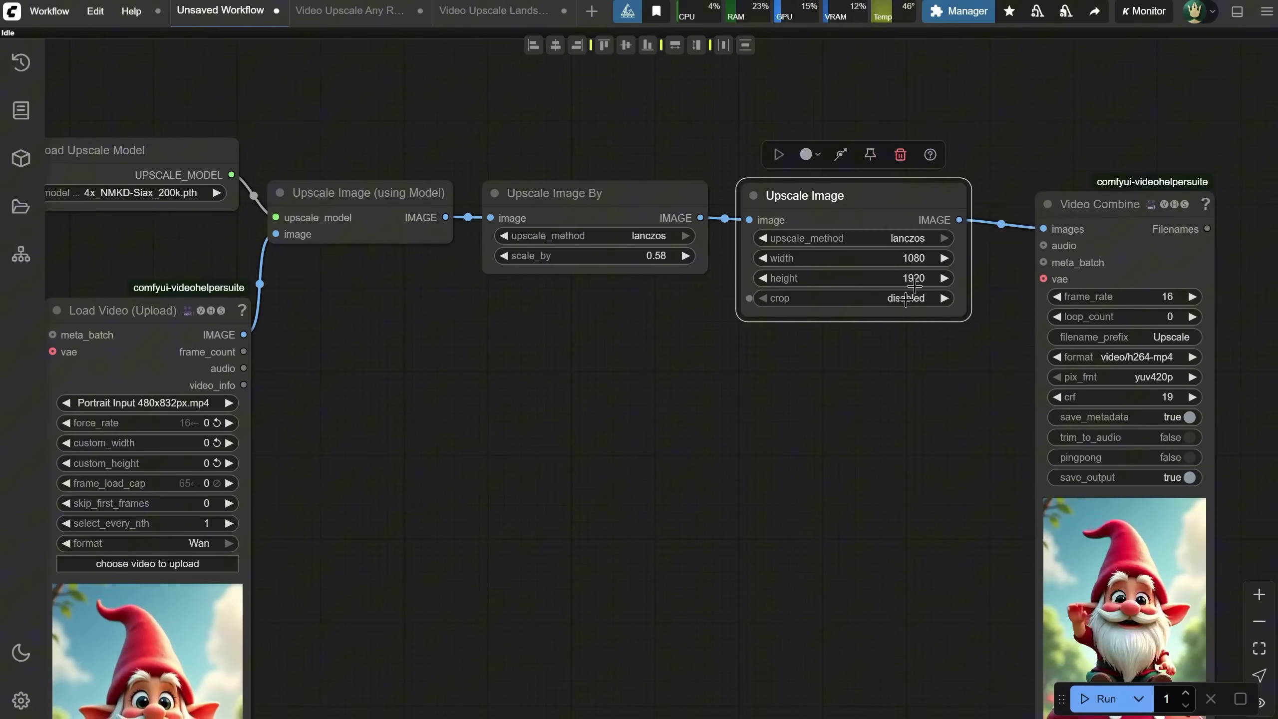
left_click(905, 298)
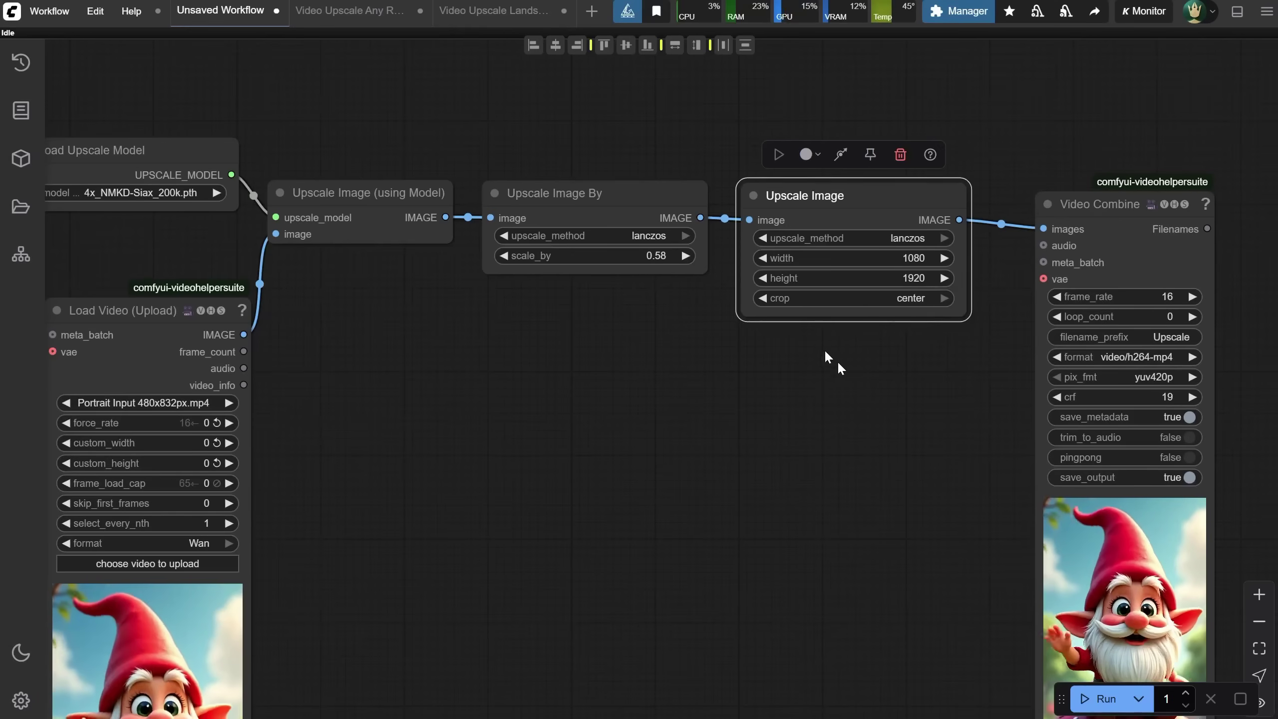
scroll(828, 360, "down", 2)
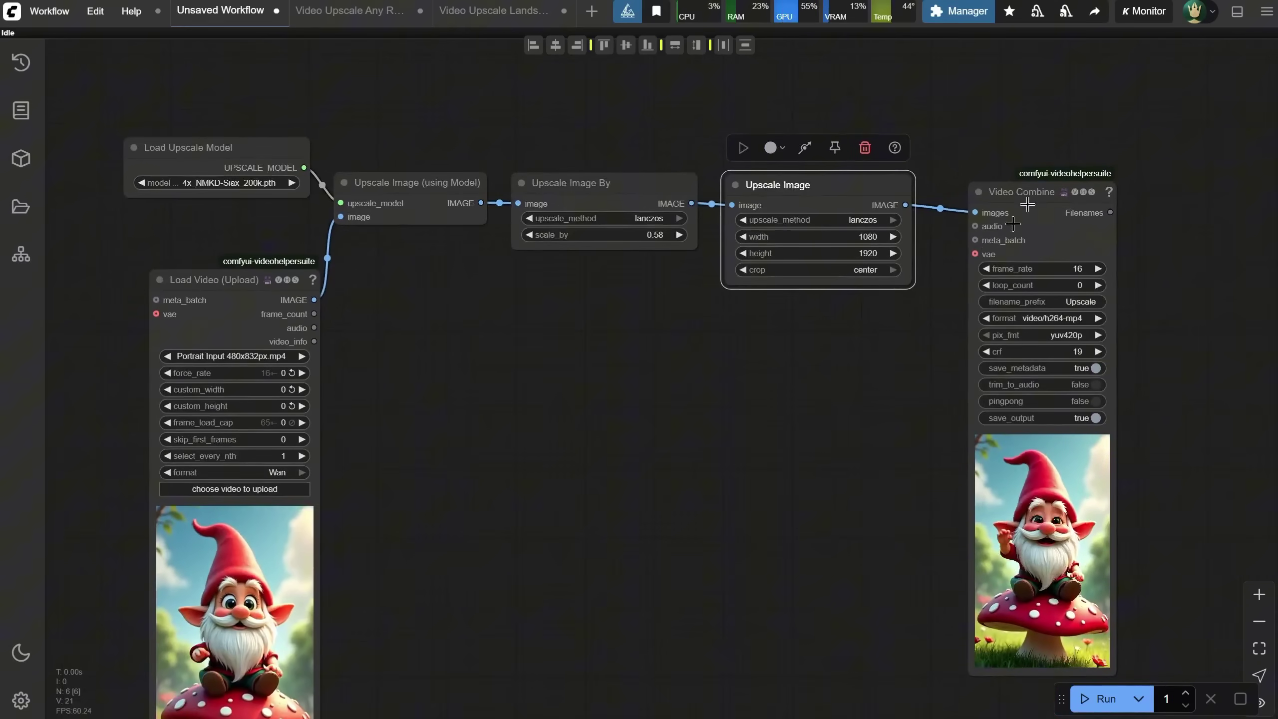
left_click_drag(1026, 203, 988, 194)
- Run the workflow and play Upscale_00002.mp4 to check the 1080×1920 gnome video
left_click(1101, 699)
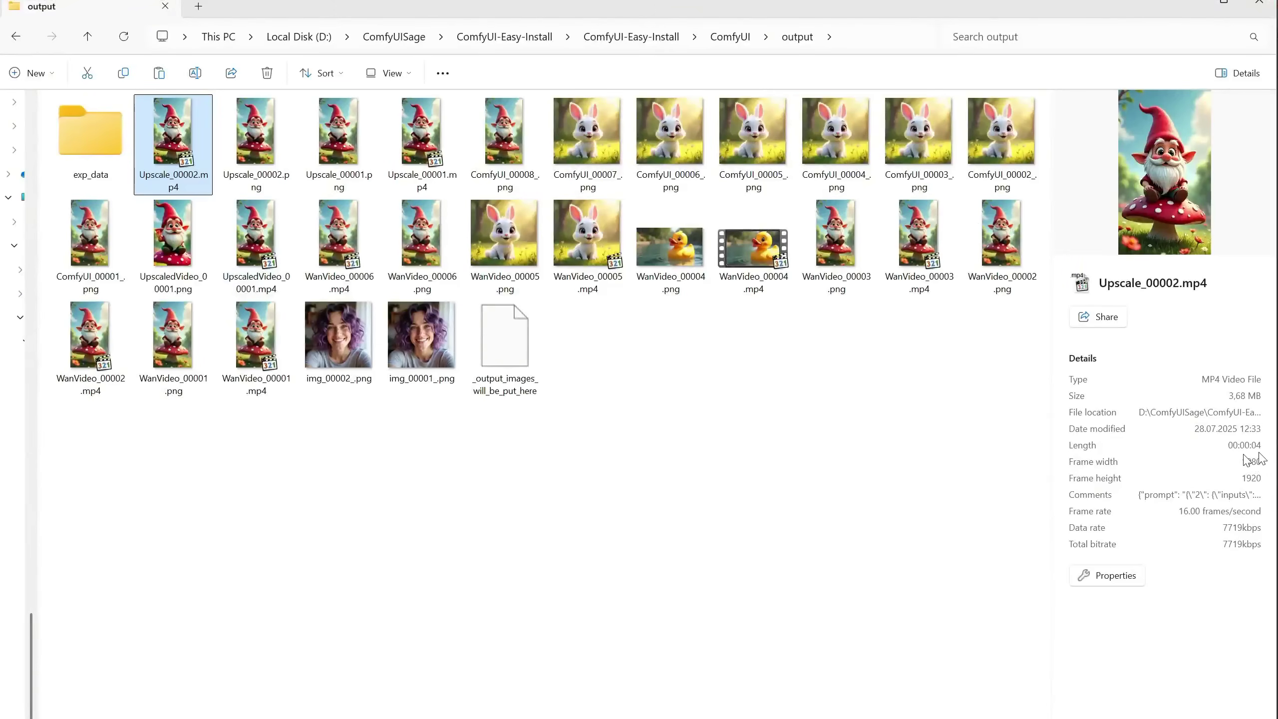
double_click(168, 151)
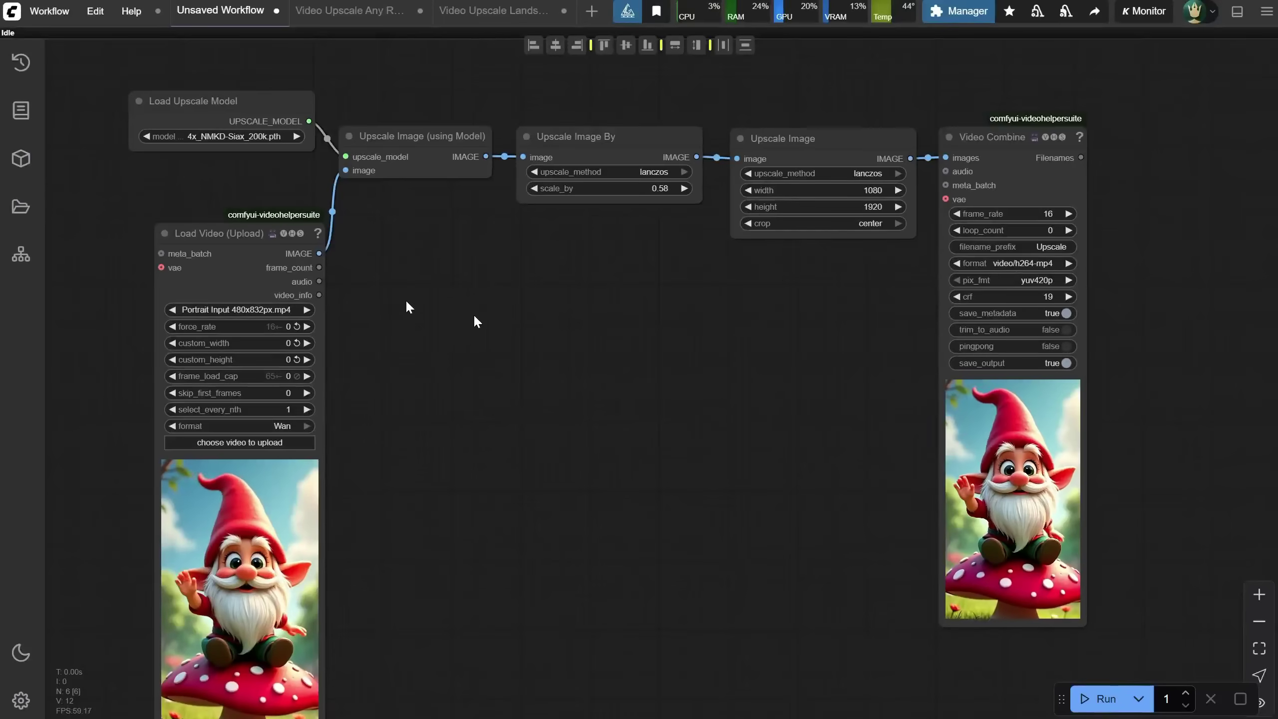
- Add a Video Info node on Load Video's video_info, linking source_fps to Video Combine's frame_rate
double_click(392, 301)
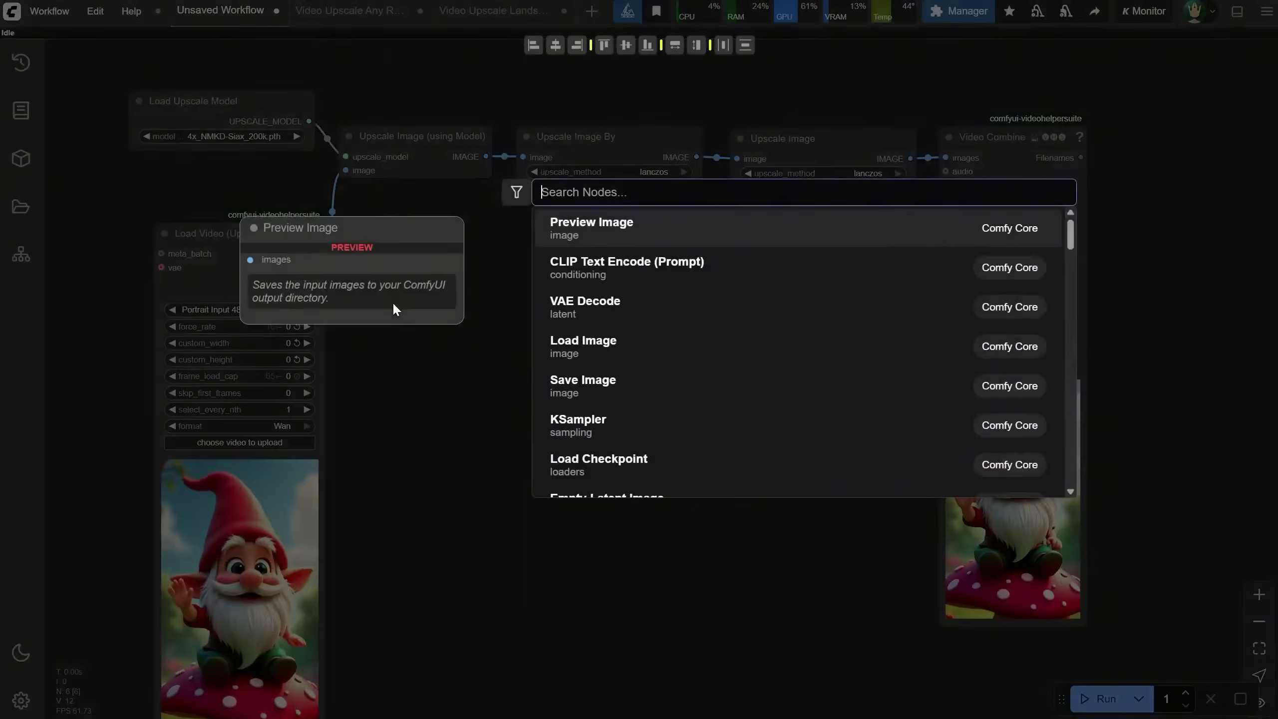
type("video info")
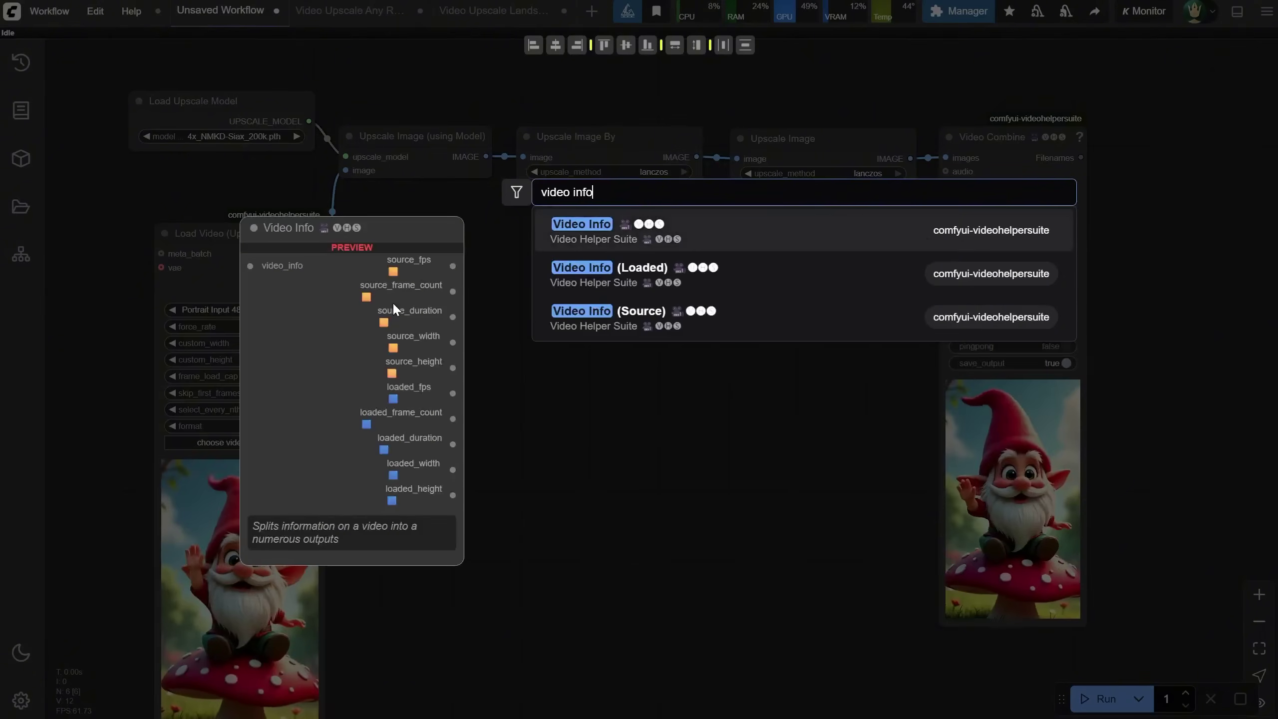
left_click(600, 236)
left_click_drag(422, 295, 409, 274)
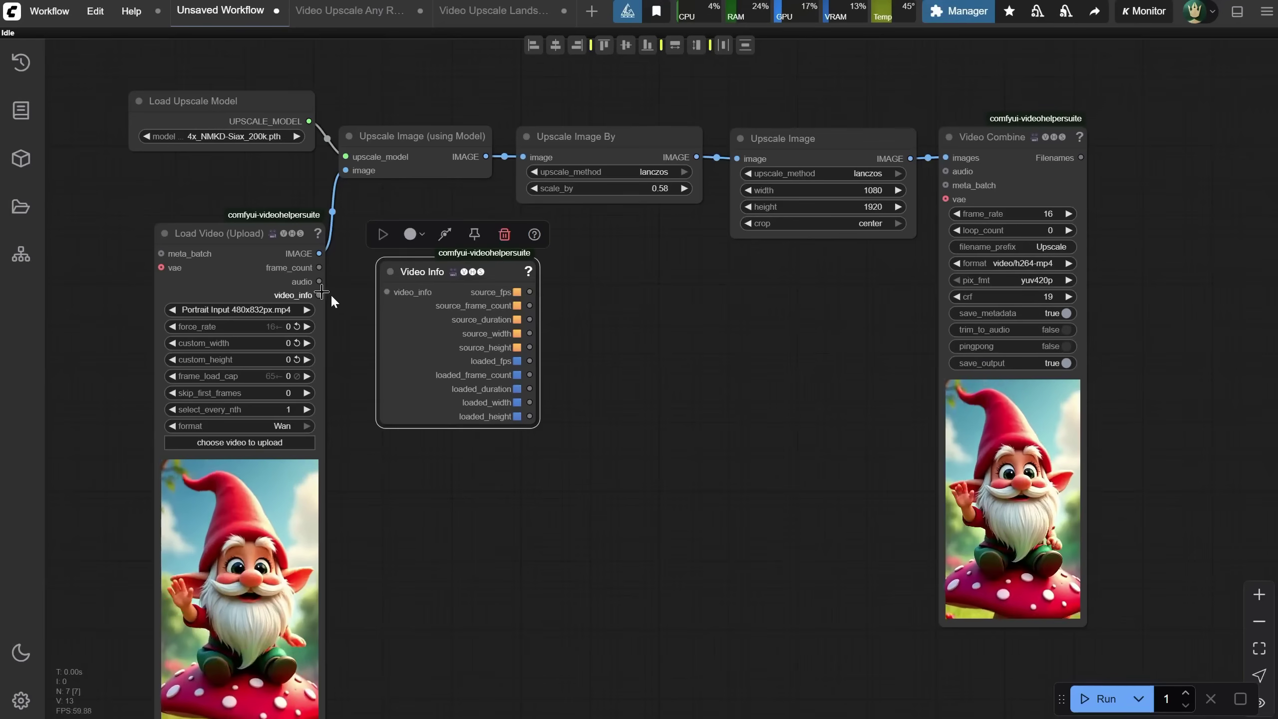
left_click_drag(322, 295, 387, 291)
left_click_drag(531, 292, 998, 215)
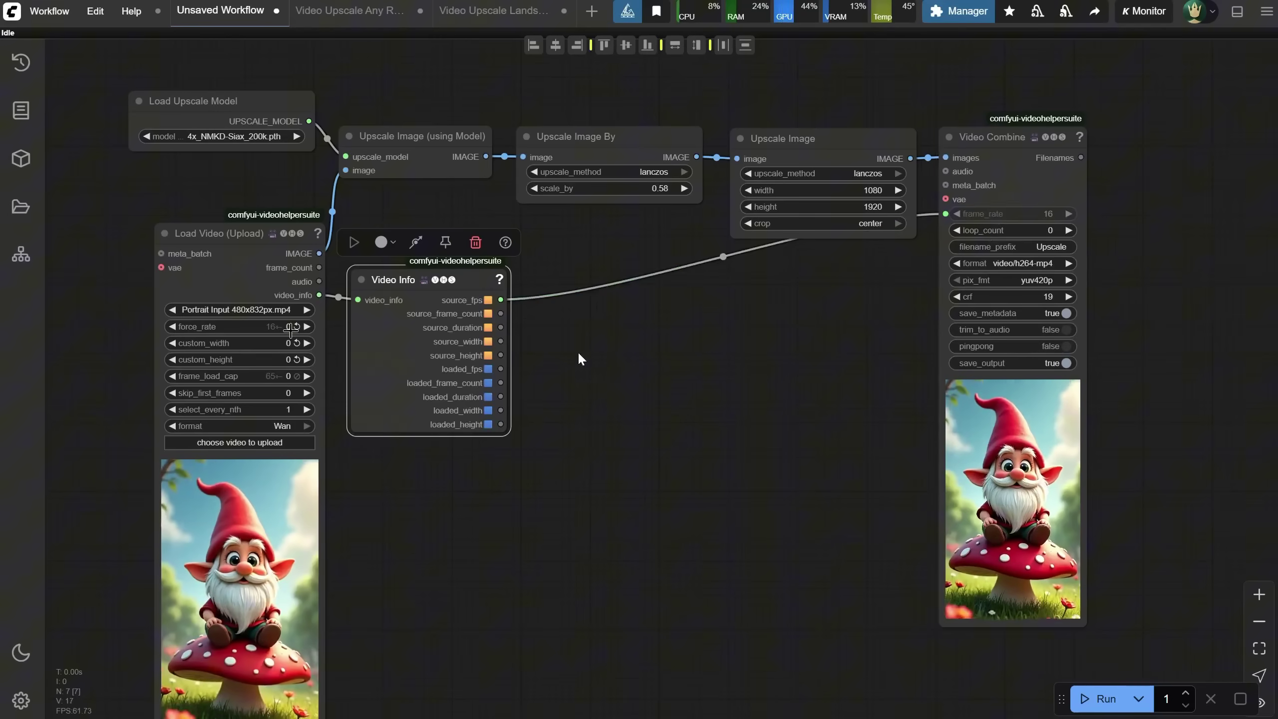
left_click_drag(413, 280, 402, 276)
left_click(520, 308)
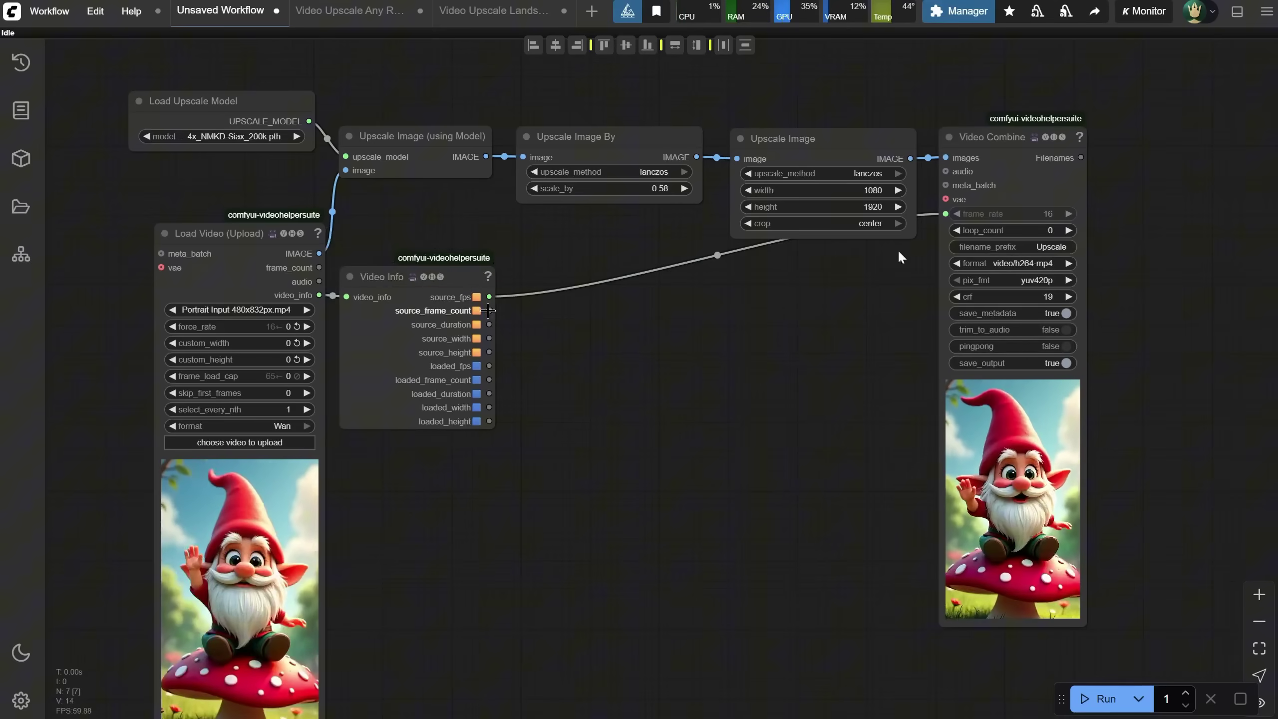
- Show source_frame_count in a Show Any node, run to display 65, then cancel
left_click_drag(490, 310, 586, 358)
left_click(618, 402)
type("show")
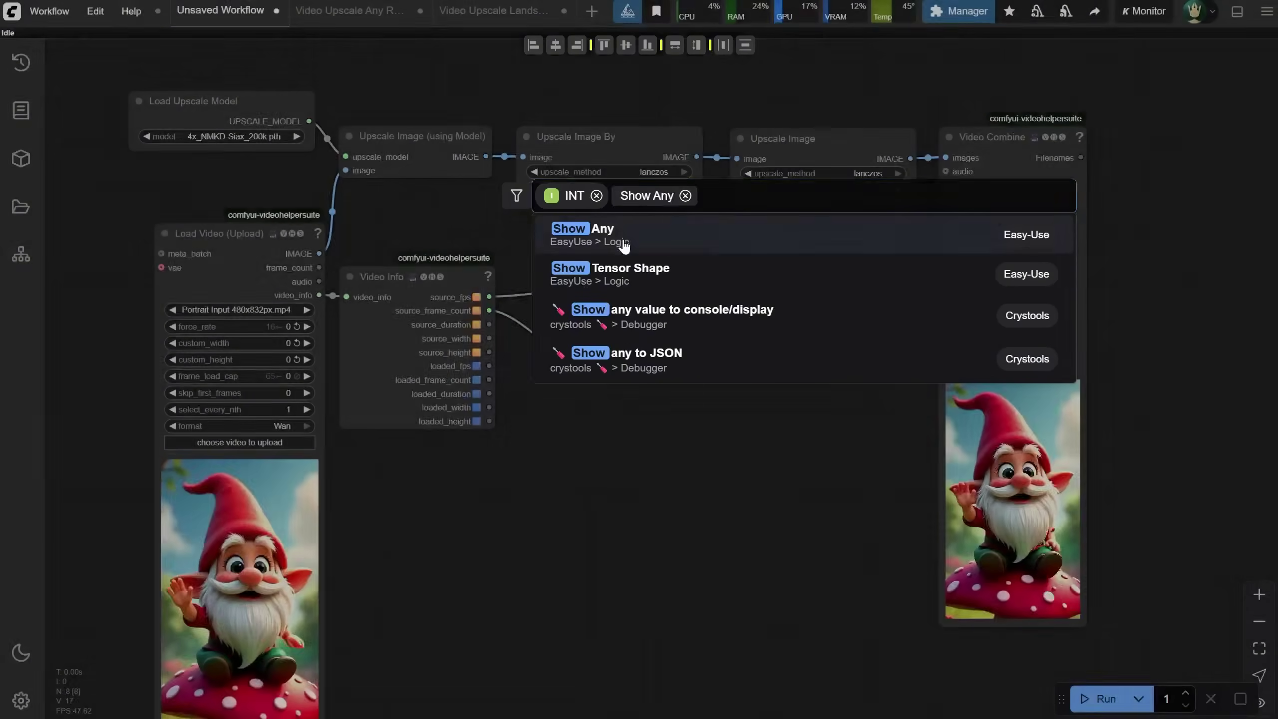
left_click(604, 234)
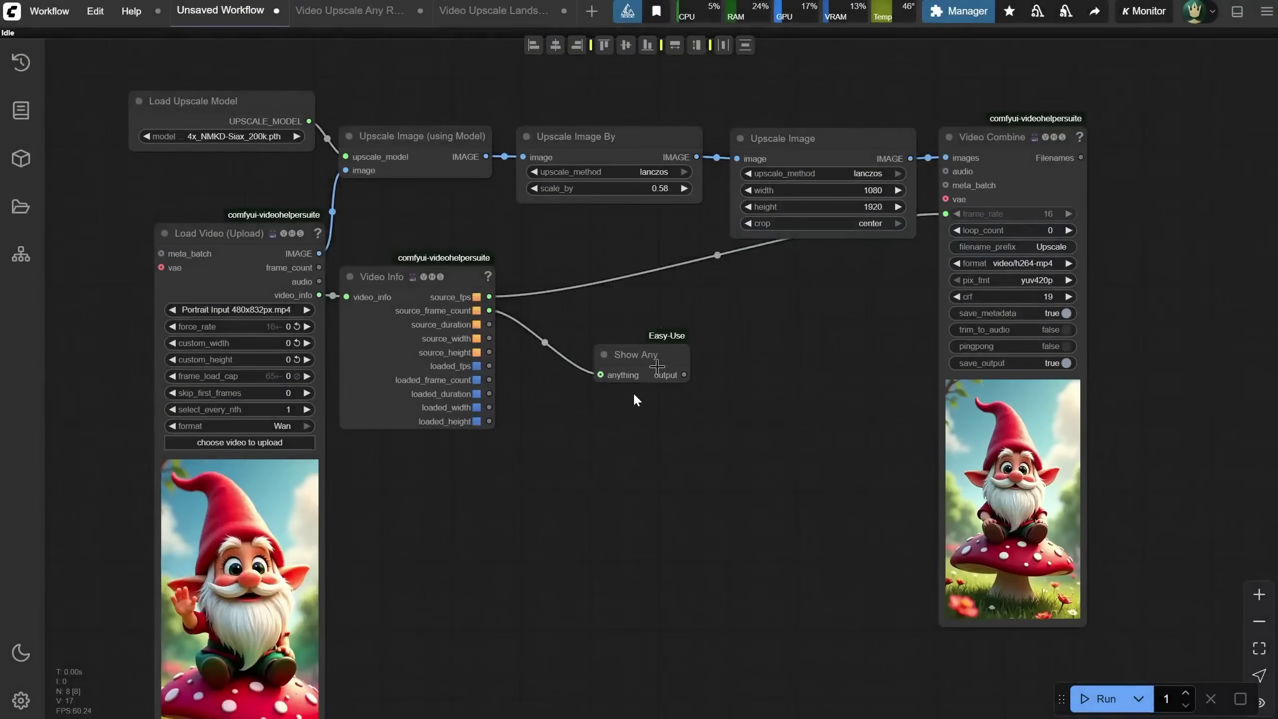
left_click_drag(619, 356, 552, 322)
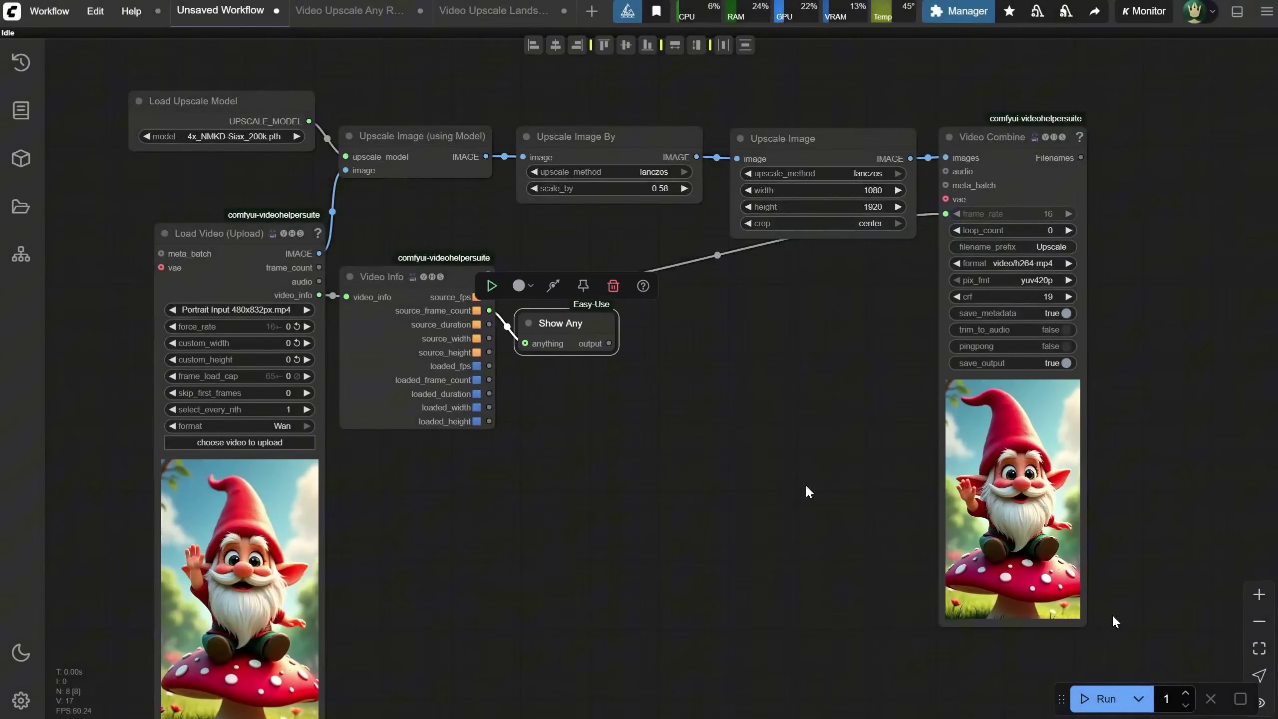
left_click(1092, 699)
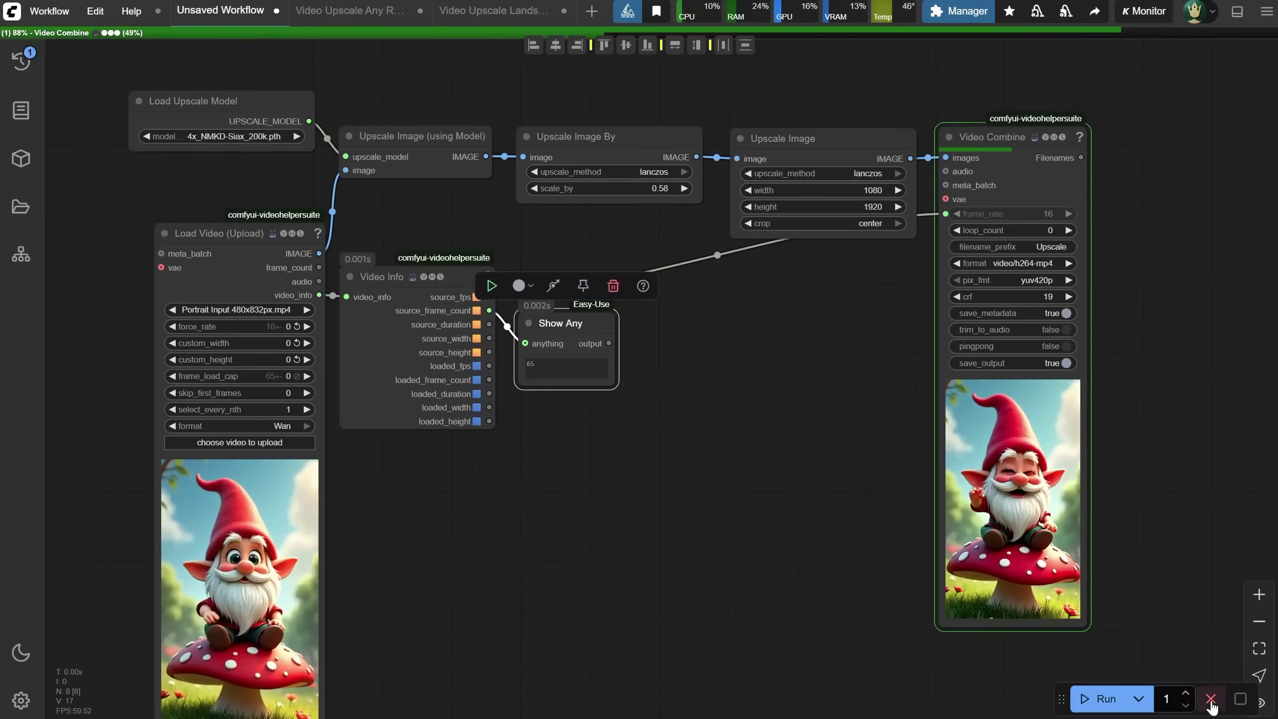
left_click(1217, 702)
- Add a Meta Batch Manager node to the left of Load Video
scroll(610, 452, "up", 3)
left_click_drag(608, 422, 877, 597)
scroll(877, 598, "down", 2)
scroll(181, 343, "down", 2)
double_click(185, 313)
type("meta bat")
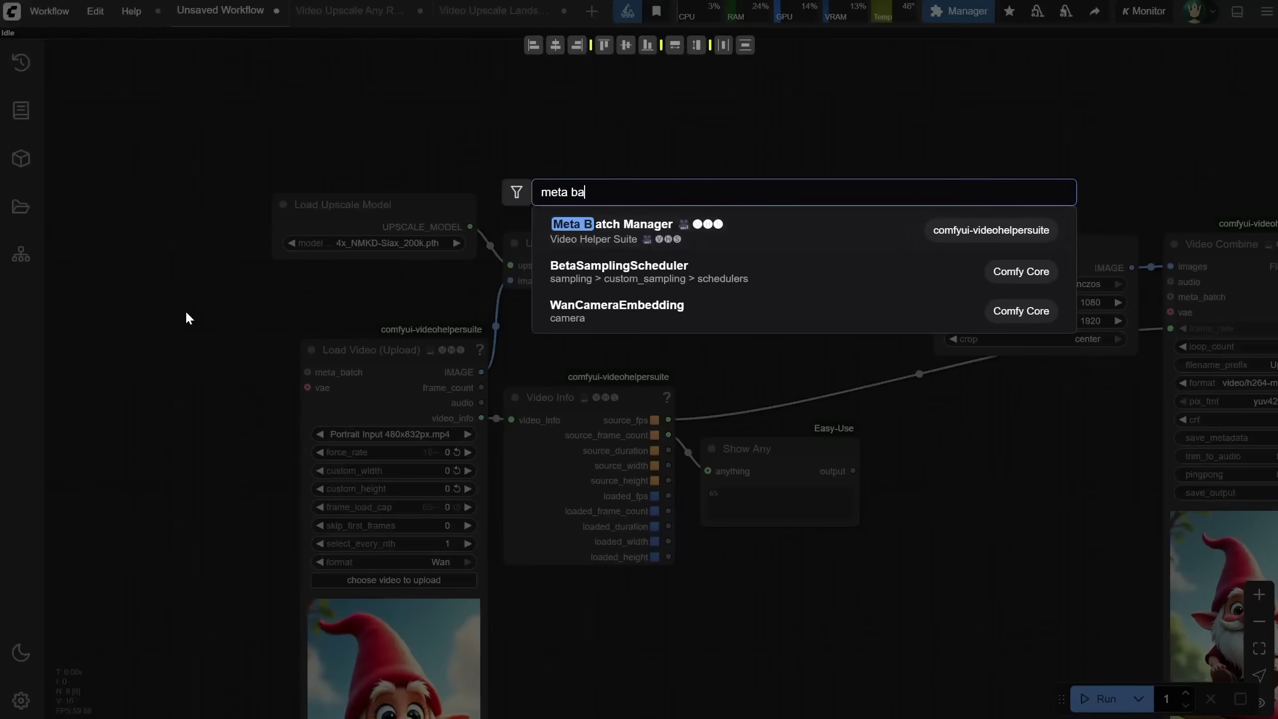
left_click(677, 230)
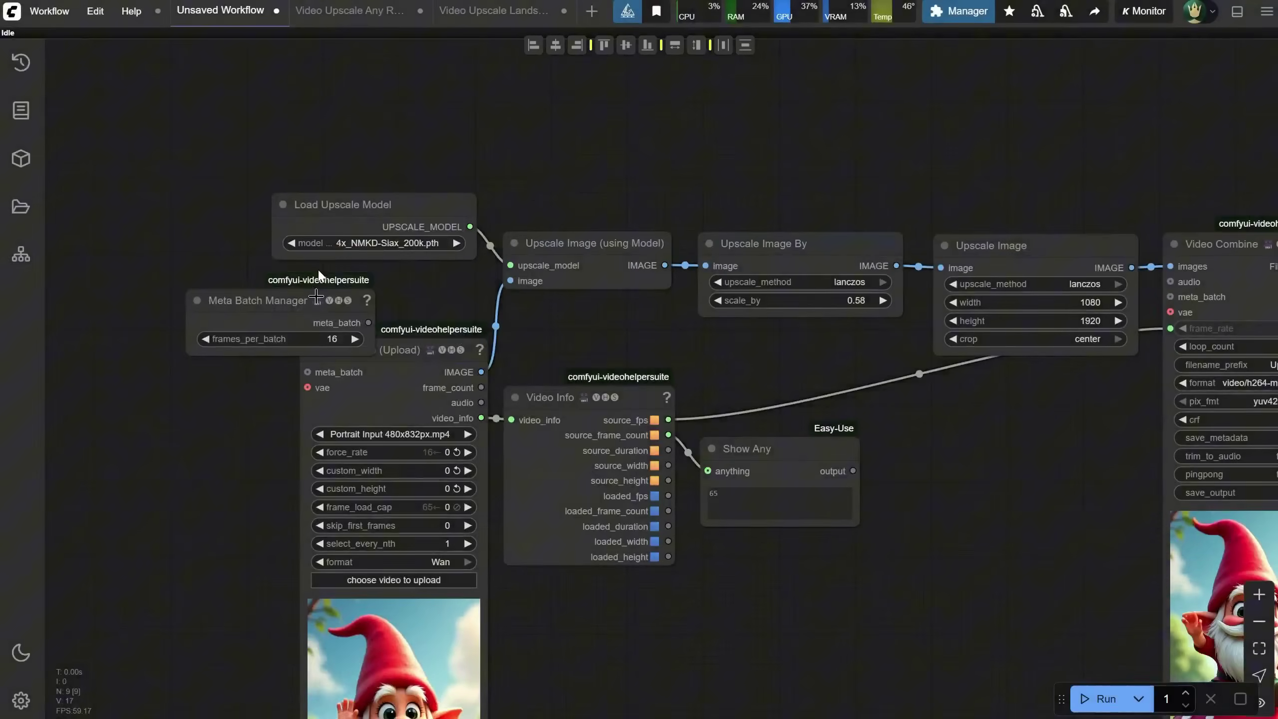
left_click_drag(270, 294, 150, 267)
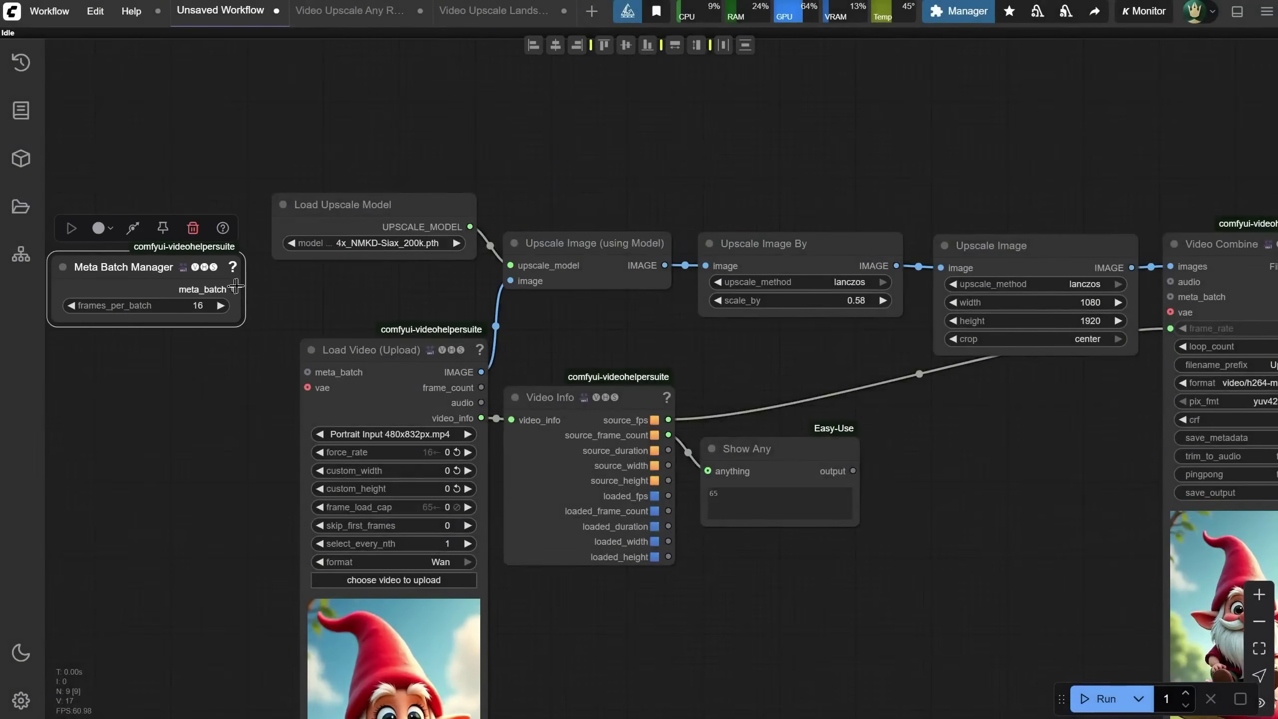
- Connect meta_batch to both Load Video and Video Combine
left_click_drag(234, 289, 308, 372)
scroll(327, 297, "down", 3)
left_click_drag(262, 291, 901, 295)
scroll(268, 375, "up", 2)
left_click_drag(268, 375, 287, 320)
left_click_drag(193, 200, 191, 203)
- Run the workflow and dismiss the frames_per_batch error
left_click(1097, 699)
left_click_drag(540, 391, 830, 390)
left_click(830, 391)
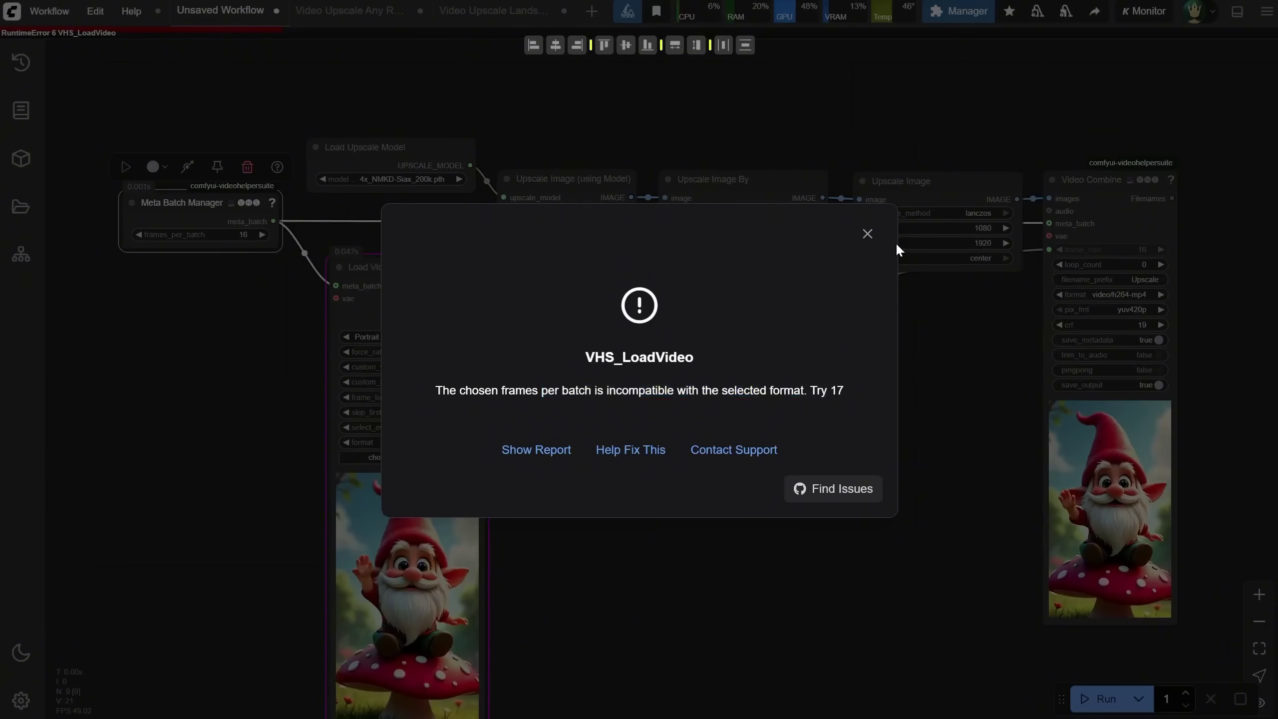
left_click(868, 234)
- Set frames_per_batch to 9 and run the batched upscale again
scroll(237, 262, "up", 3)
left_click(251, 212)
type("10")
key("Return")
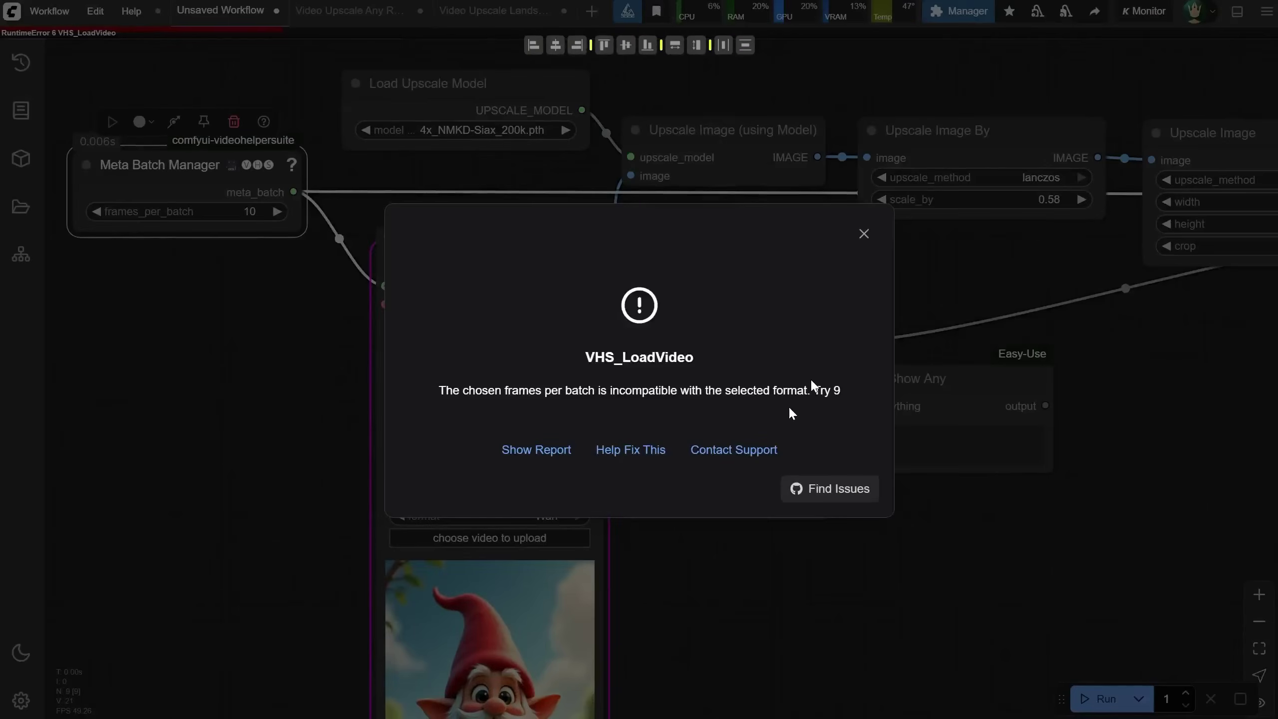
left_click(860, 236)
left_click(95, 211)
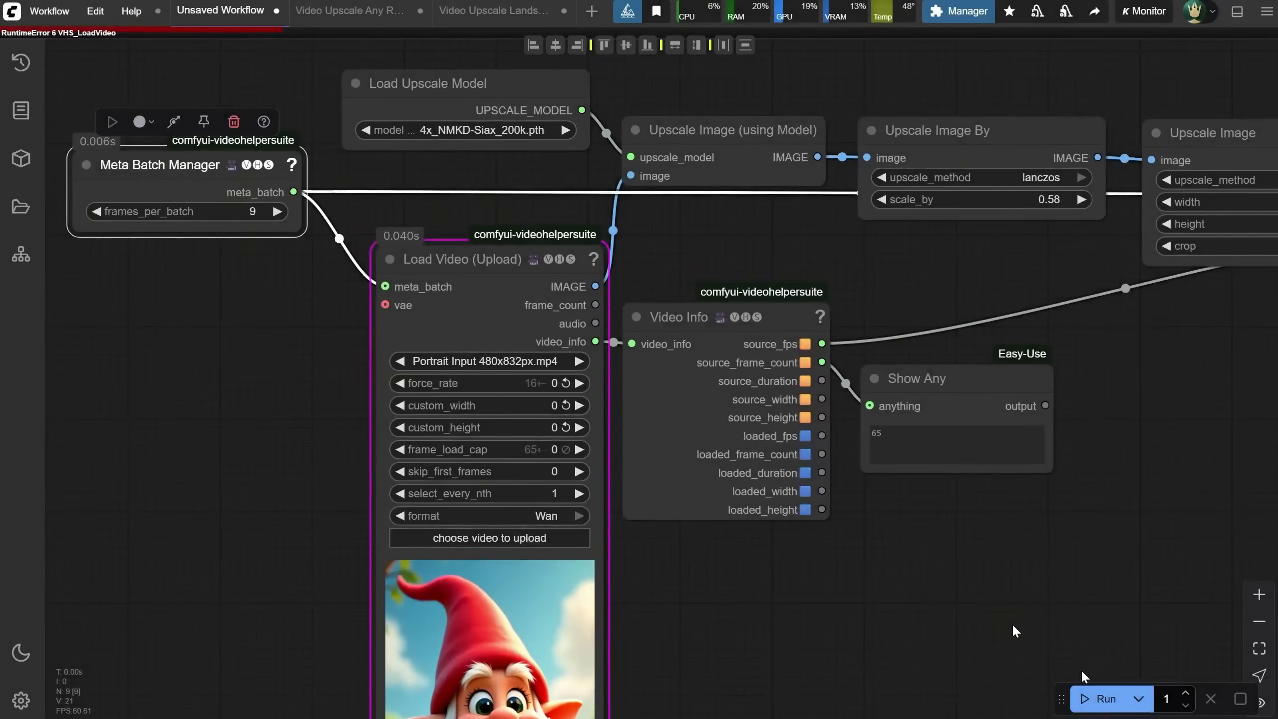
left_click(1102, 699)
scroll(904, 575, "down", 3)
left_click_drag(904, 576, 847, 525)
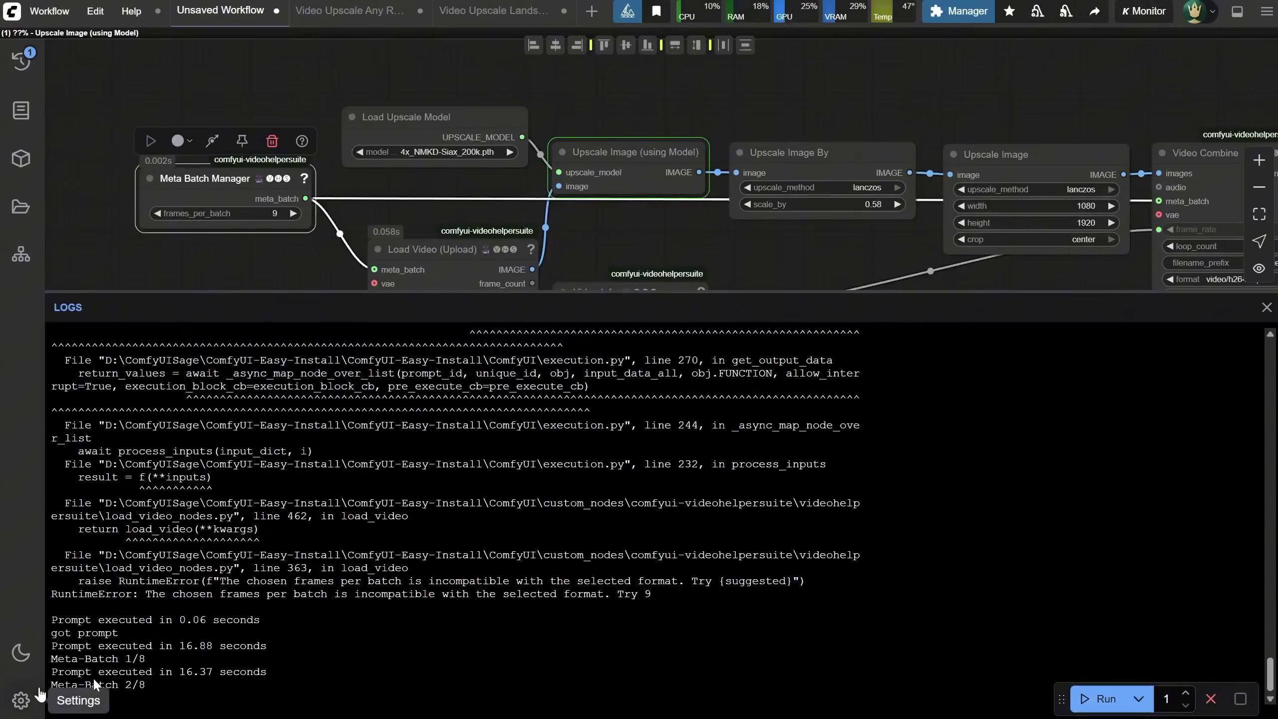
- Cancel the current job and render the upscale with frames_per_batch 65
left_click(1211, 701)
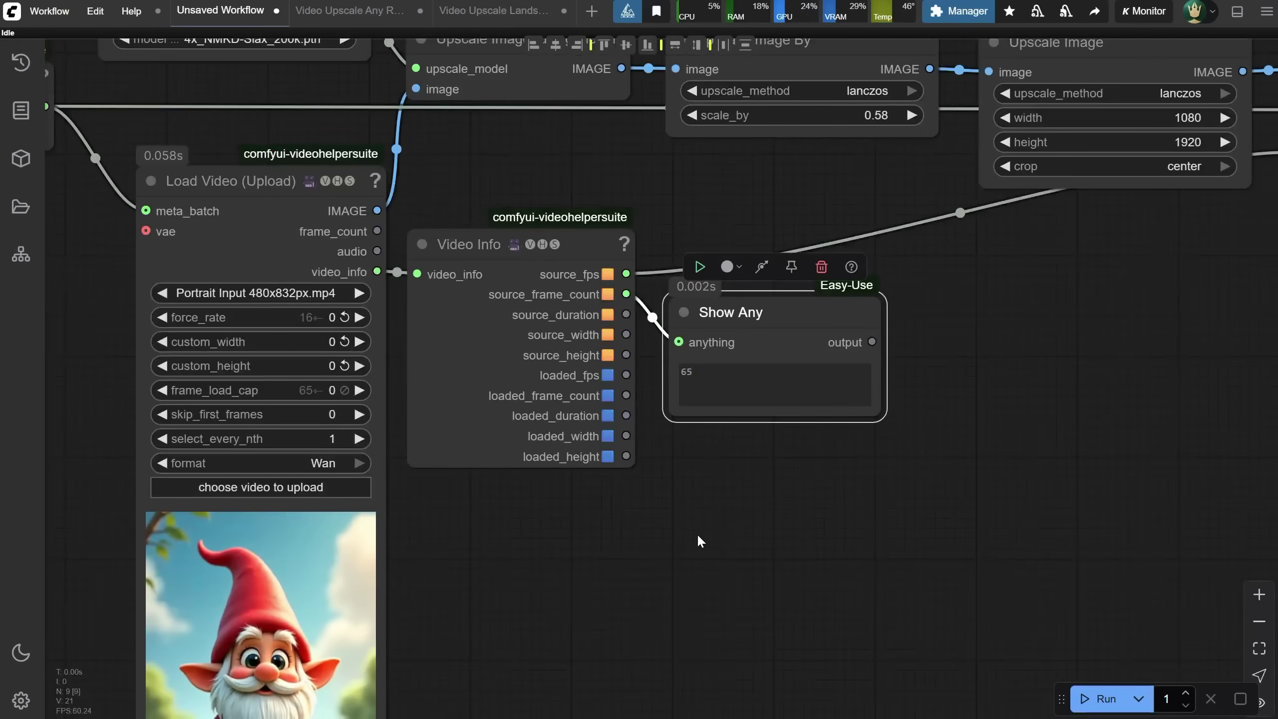
scroll(654, 558, "down", 5)
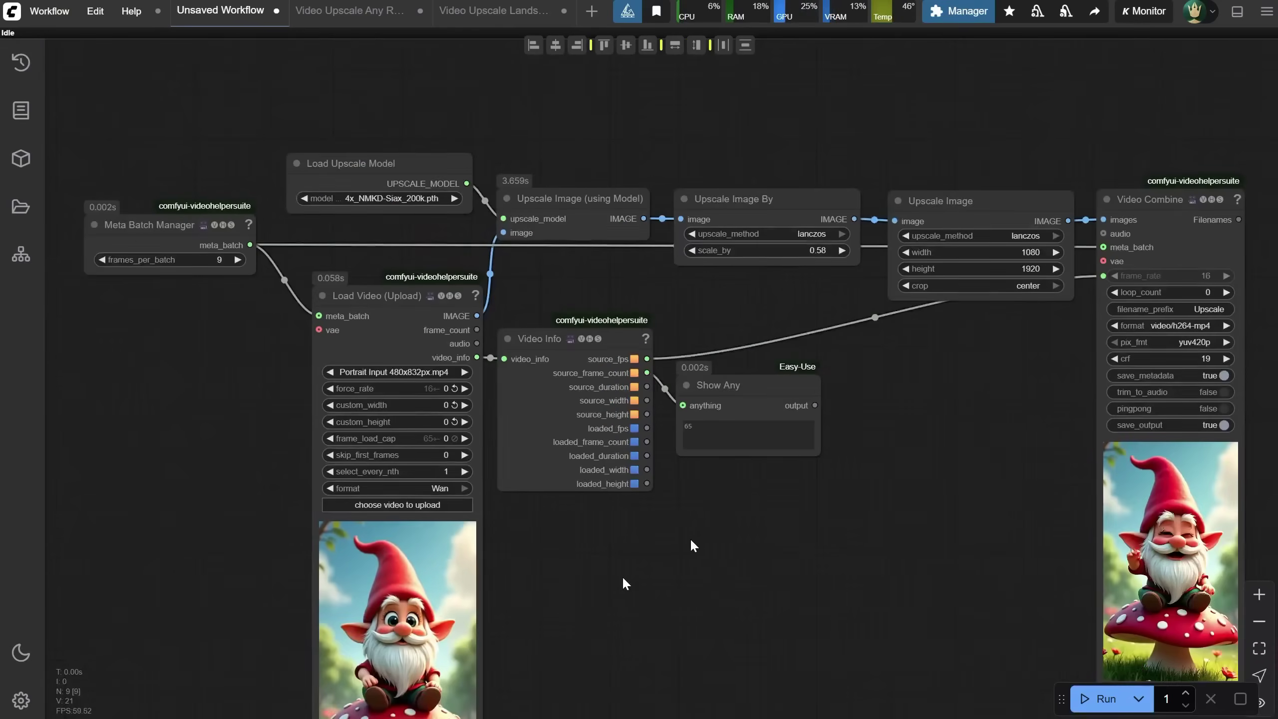
left_click_drag(622, 582, 678, 599)
left_click(270, 278)
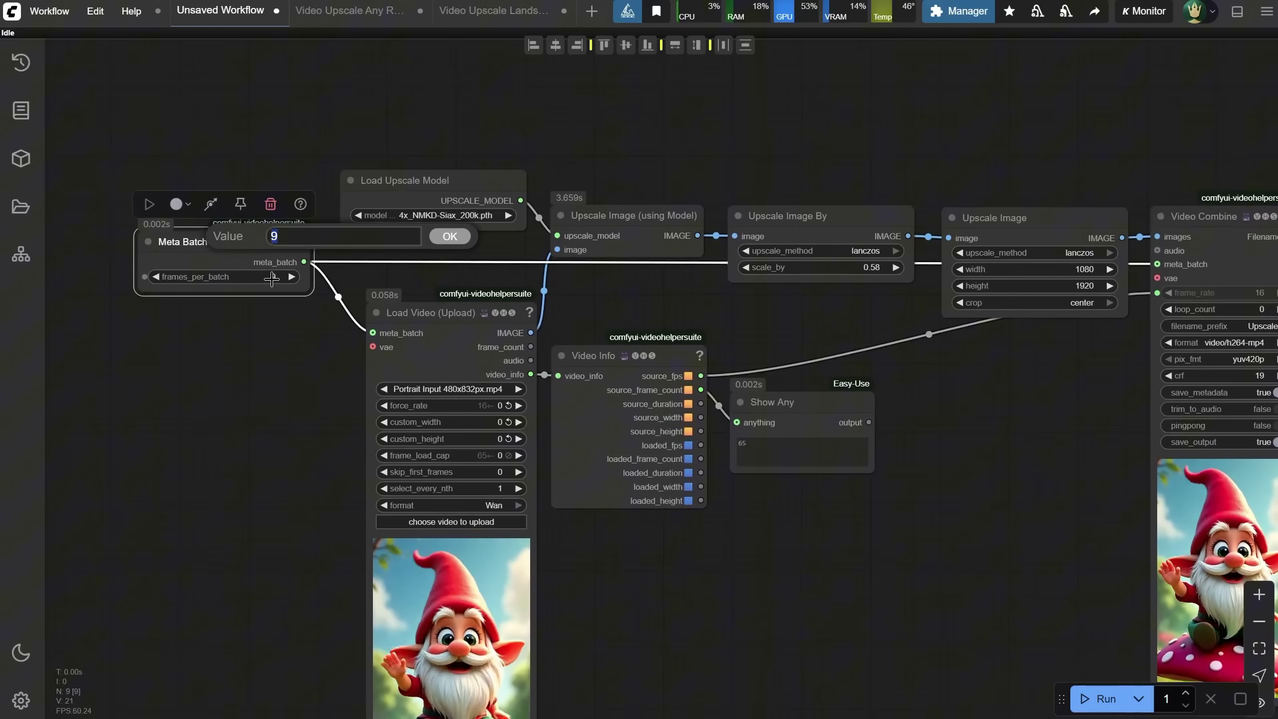
key("Return")
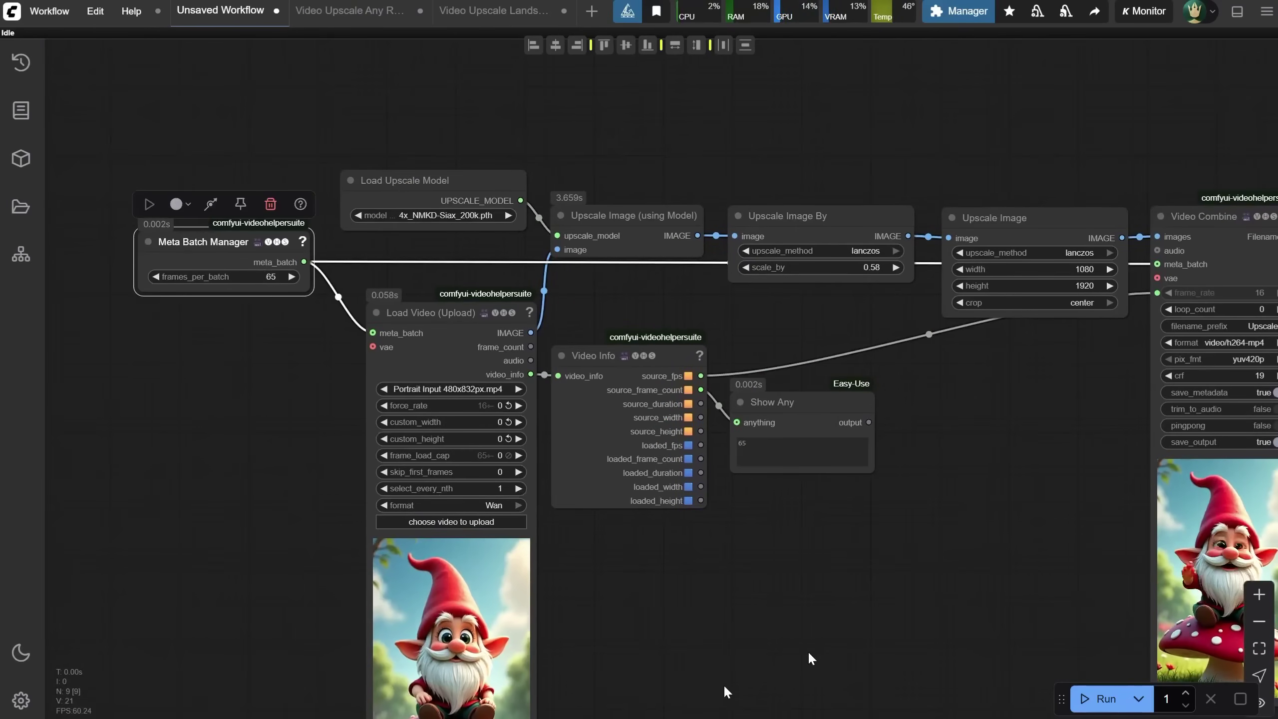
left_click_drag(824, 661, 739, 602)
key("ctrl+Return")
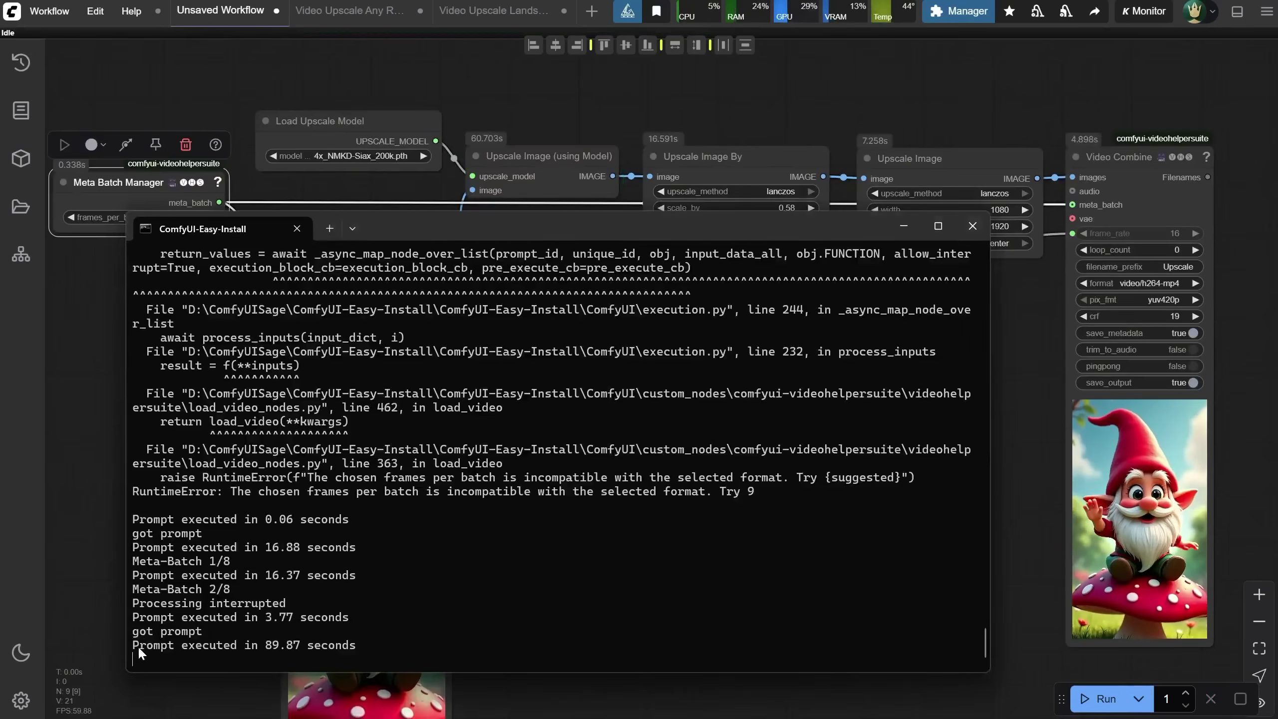
left_click_drag(136, 645, 355, 650)
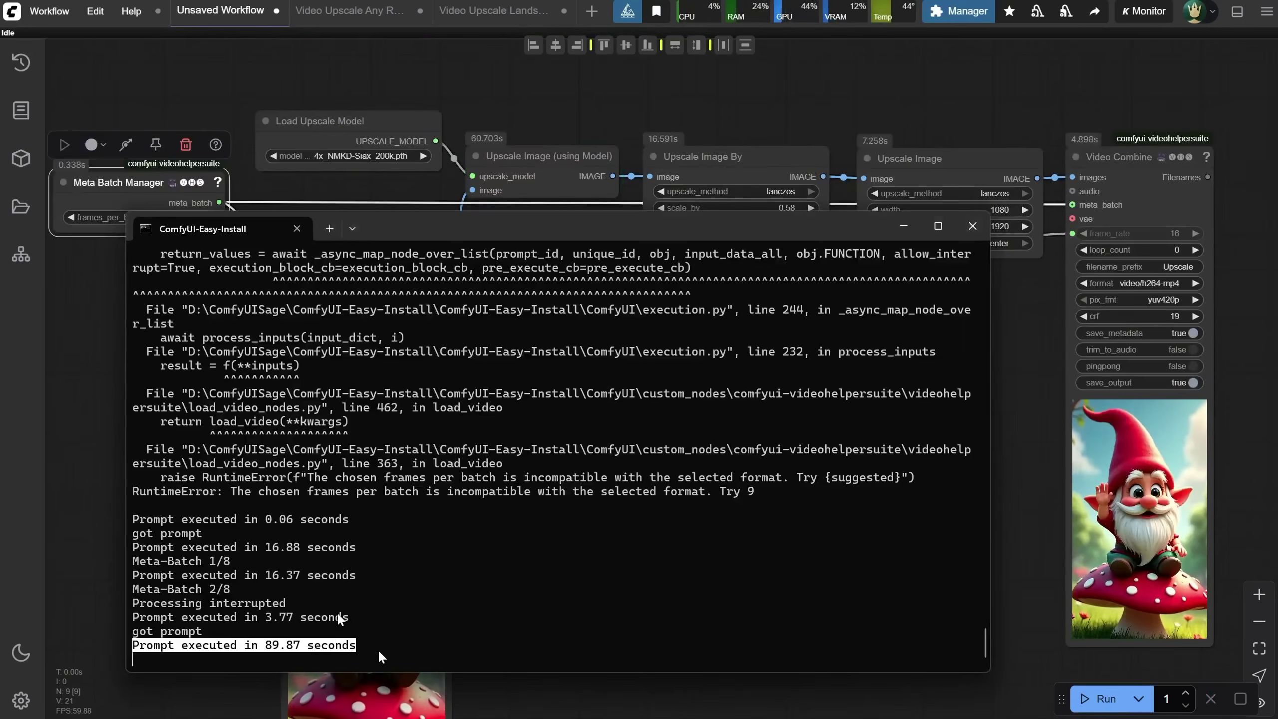
left_click(74, 351)
- Rerun with frames_per_batch 1, cancel it at 3/65, and close the Logs panel
left_click(186, 217)
type("1")
key("Return")
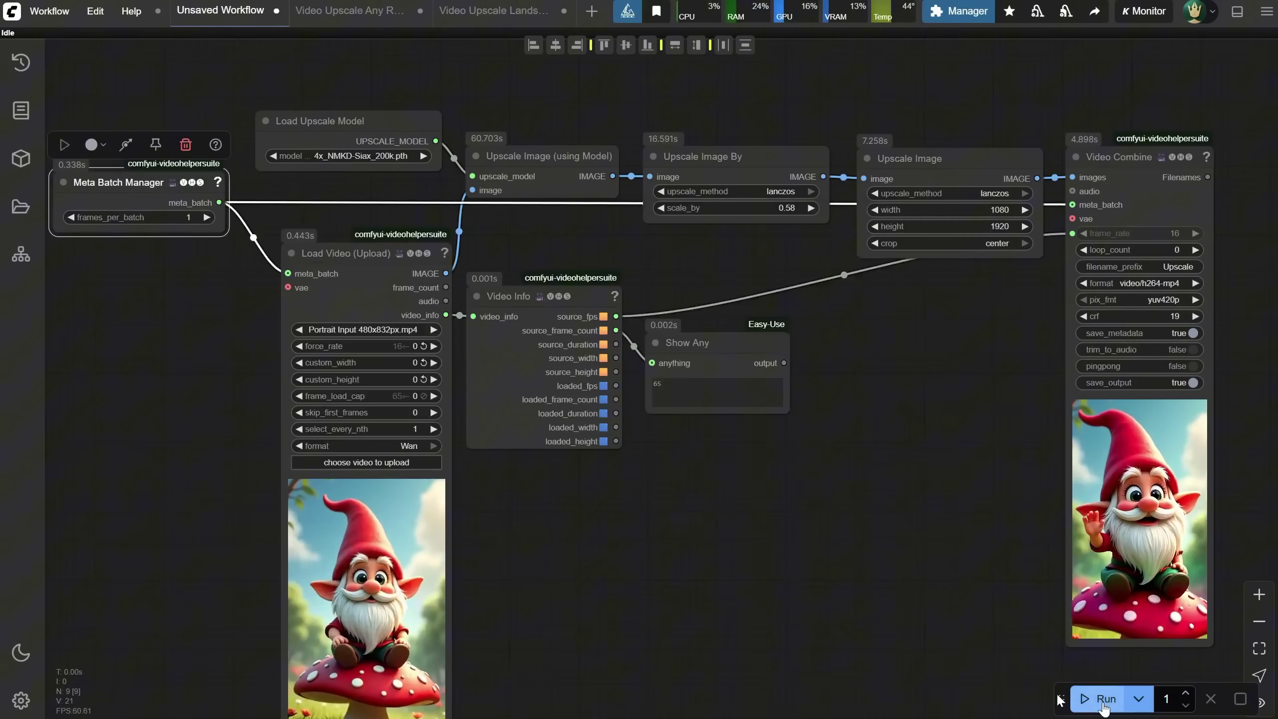
key("ctrl+Return")
key("ctrl+grave")
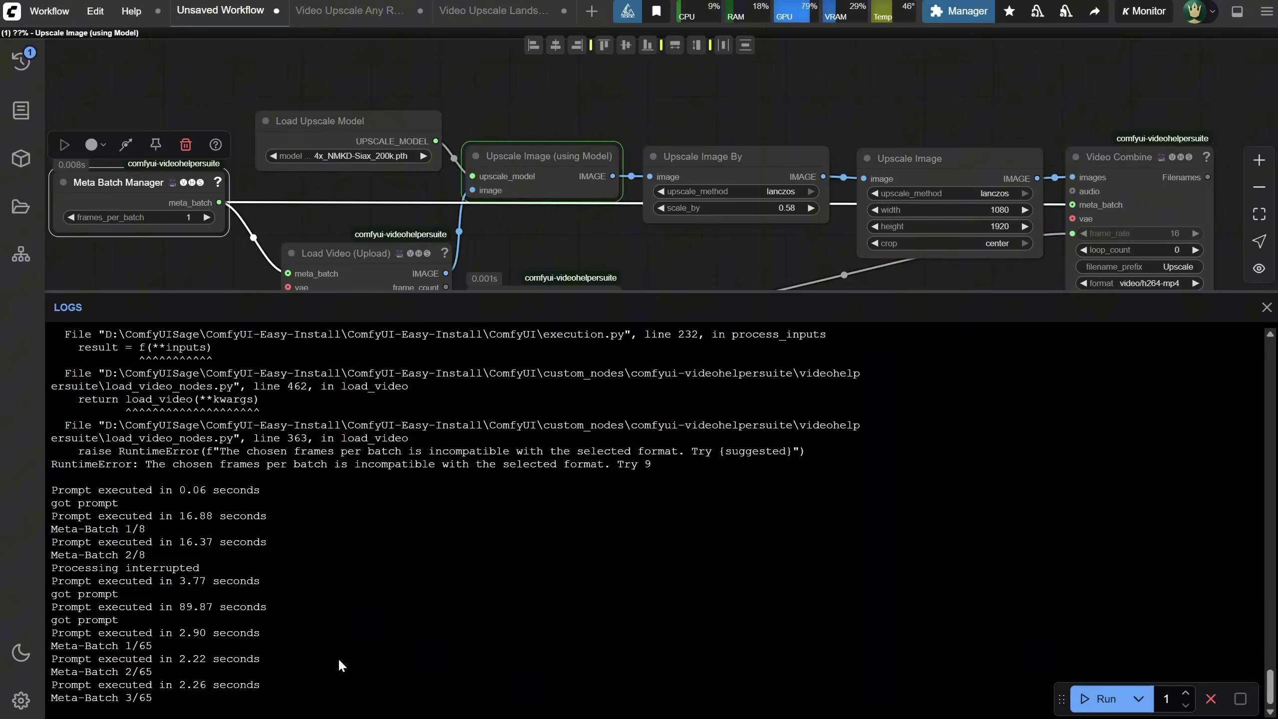
left_click(1210, 698)
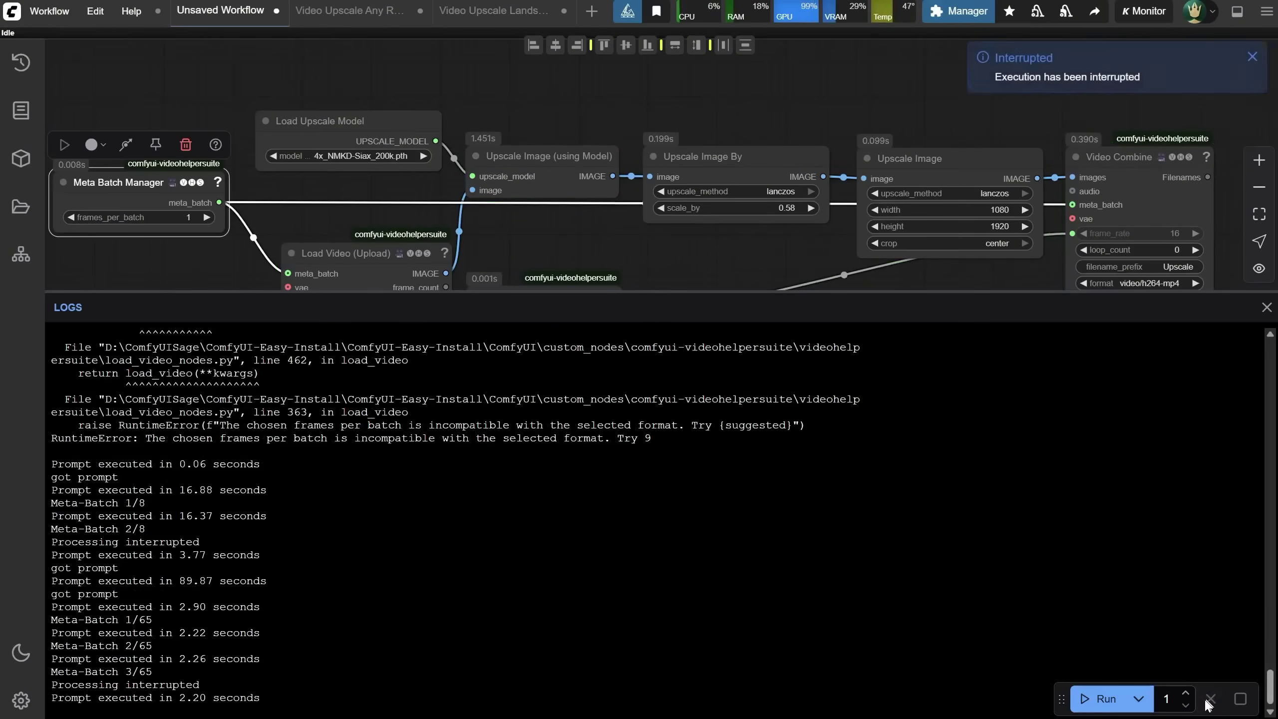
left_click(1266, 307)
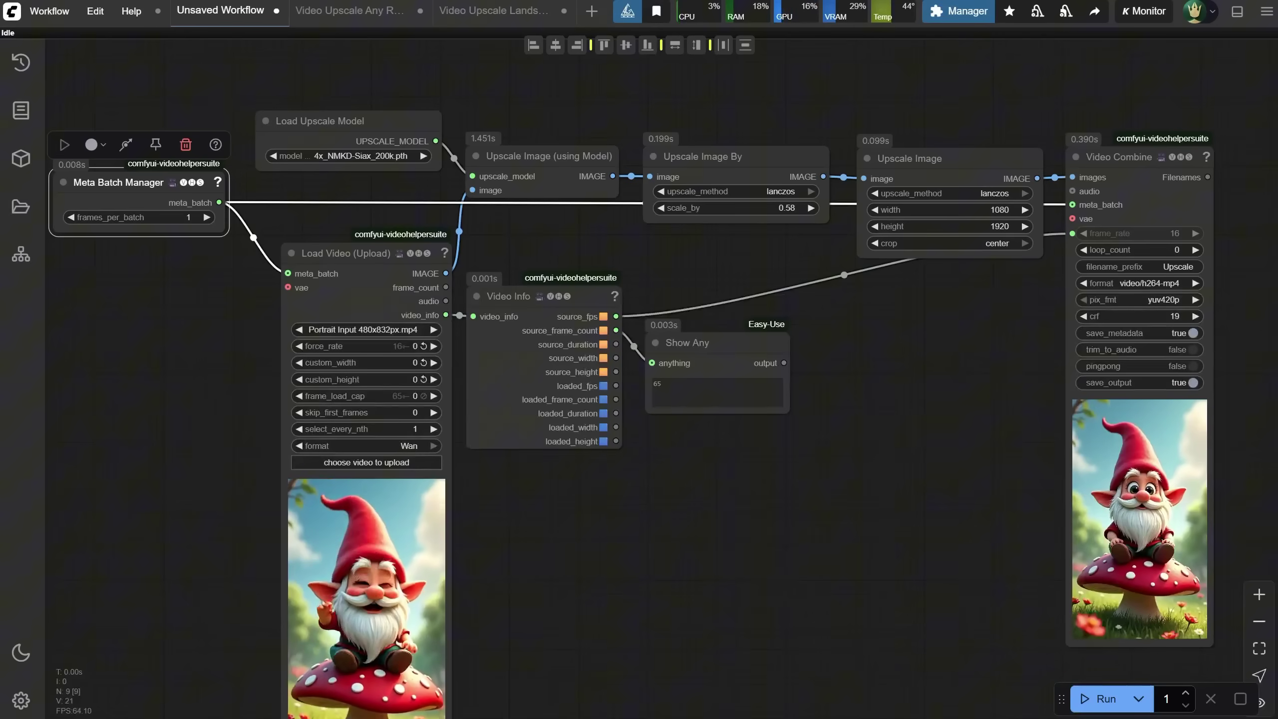
- Look over the Video Upscale Landscape workflow's nodes and notes
left_click(493, 10)
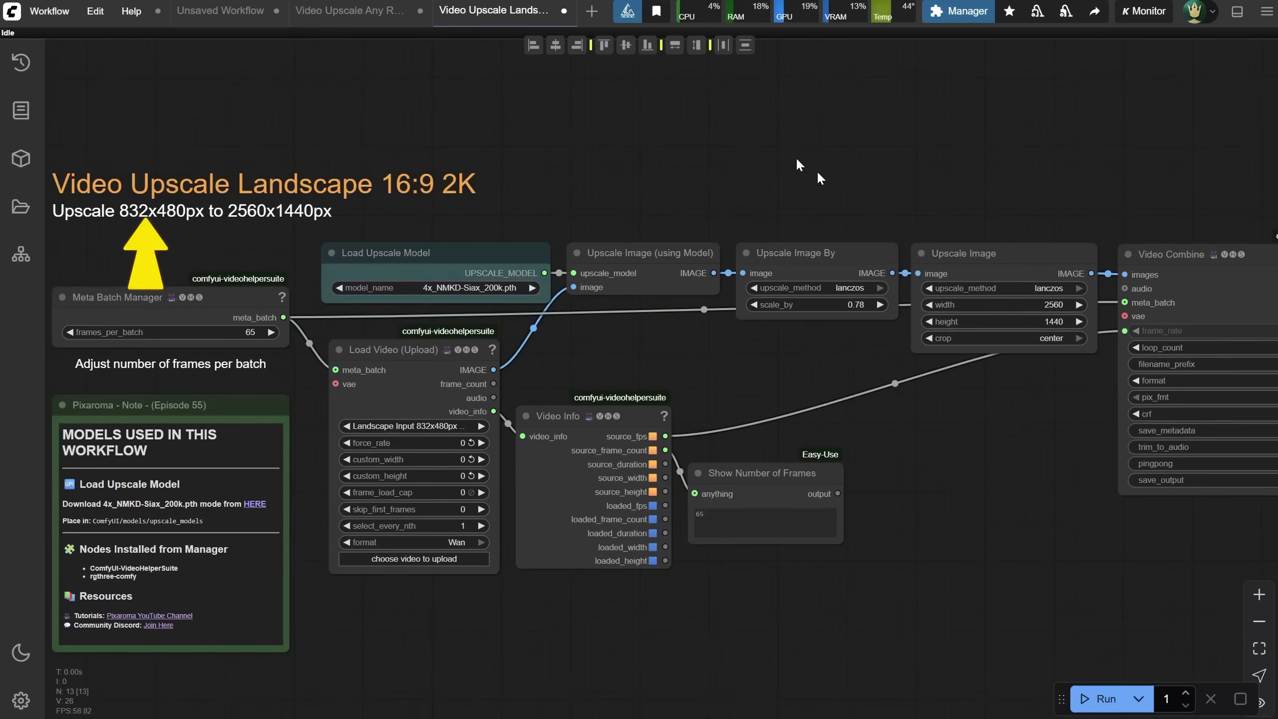
left_click_drag(797, 160, 555, 166)
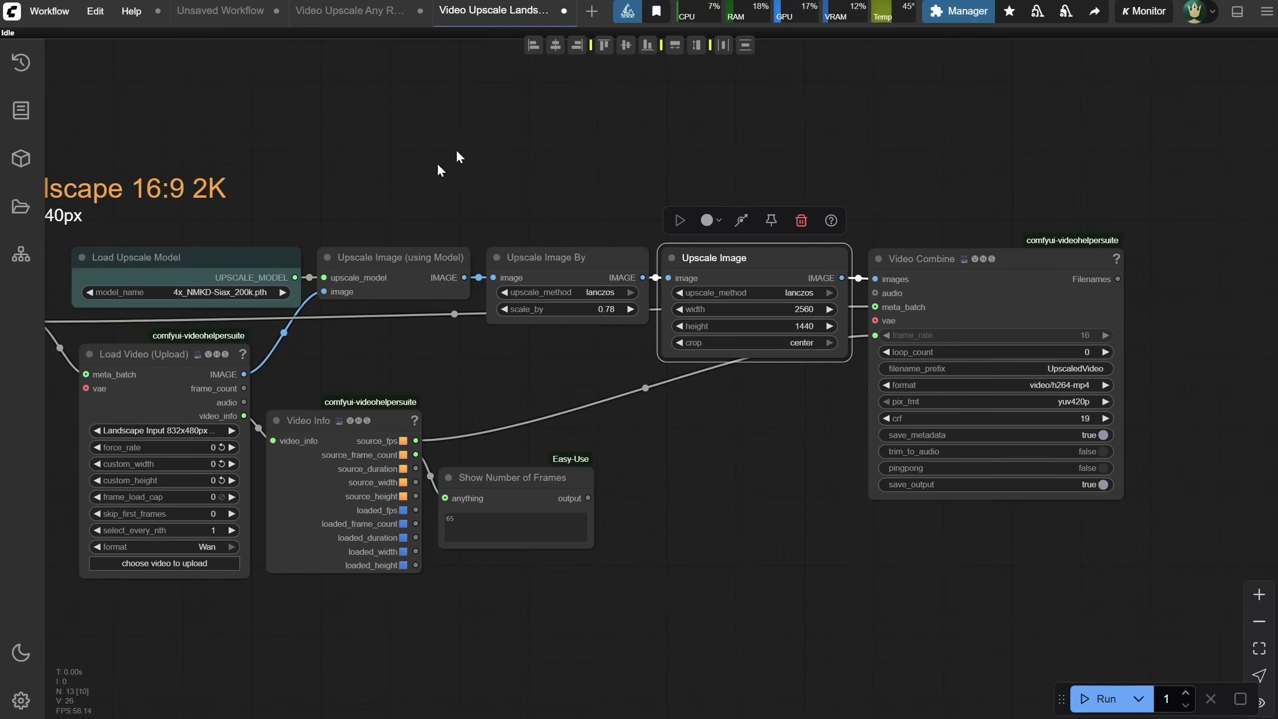
left_click_drag(503, 154, 616, 139)
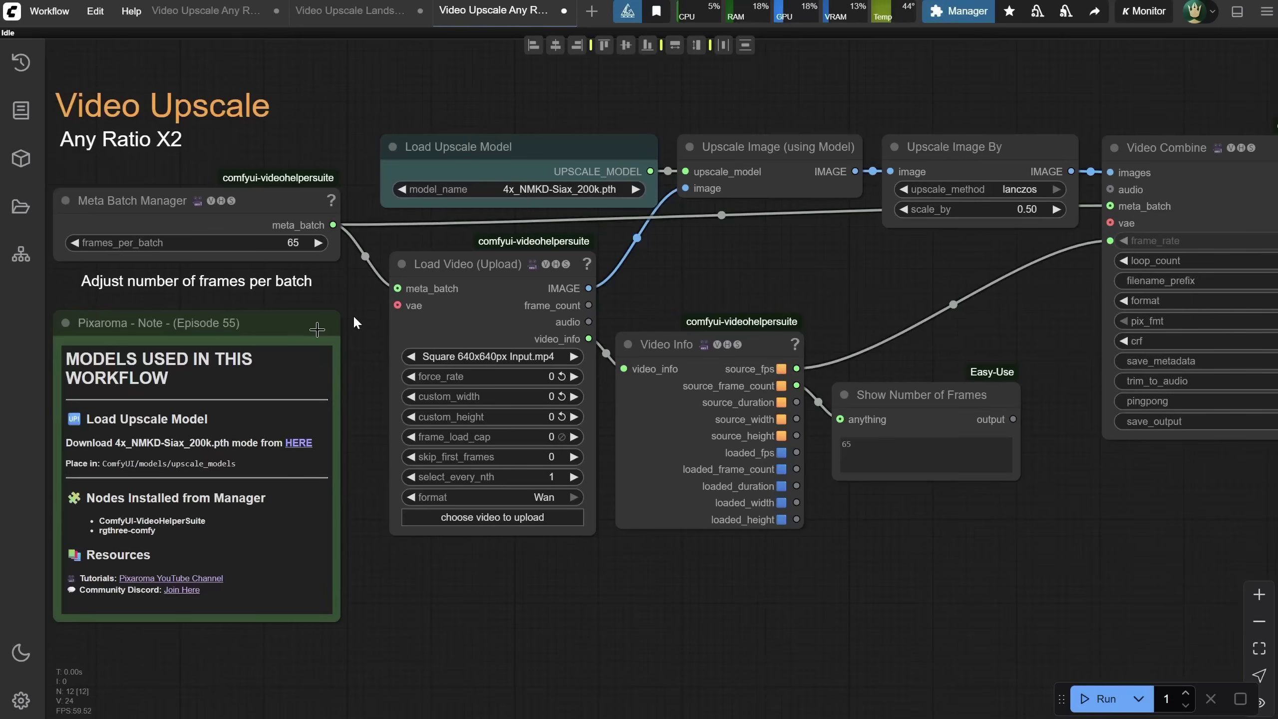
- Set Upscale Image By's scale_by to 1.00 in the Any Ratio X2 workflow
left_click_drag(978, 261, 899, 299)
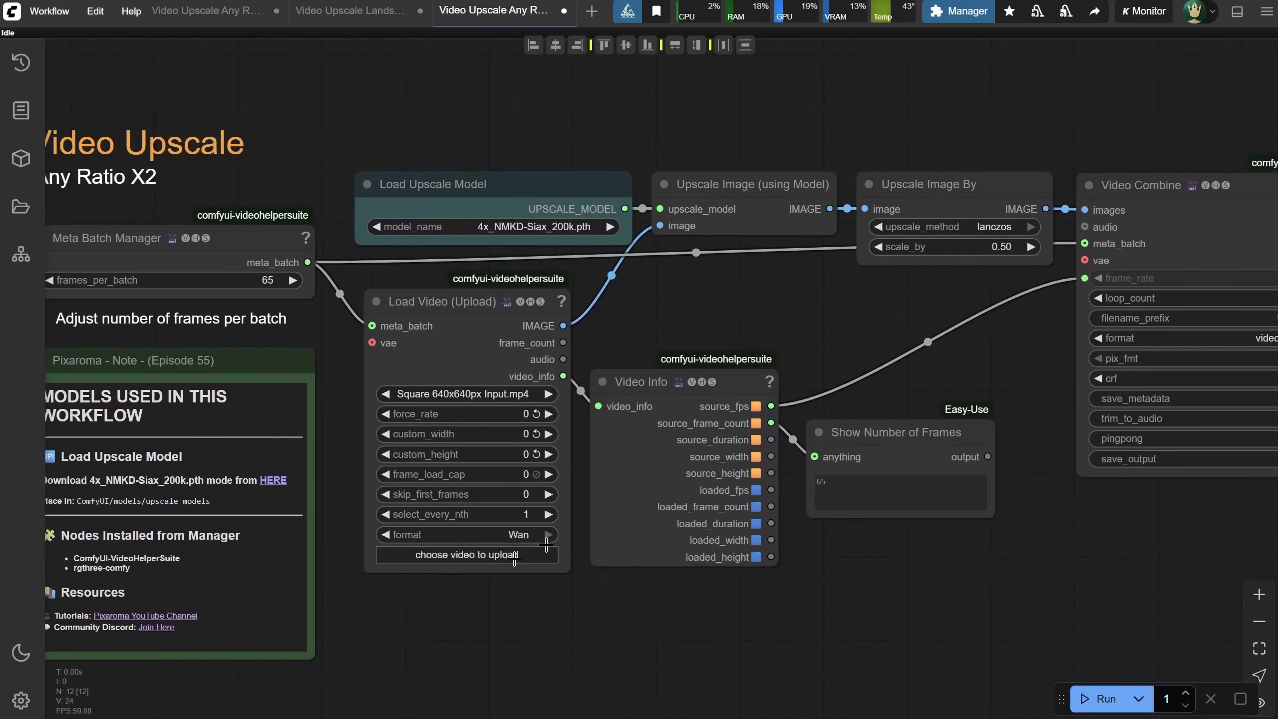
left_click_drag(974, 368, 825, 381)
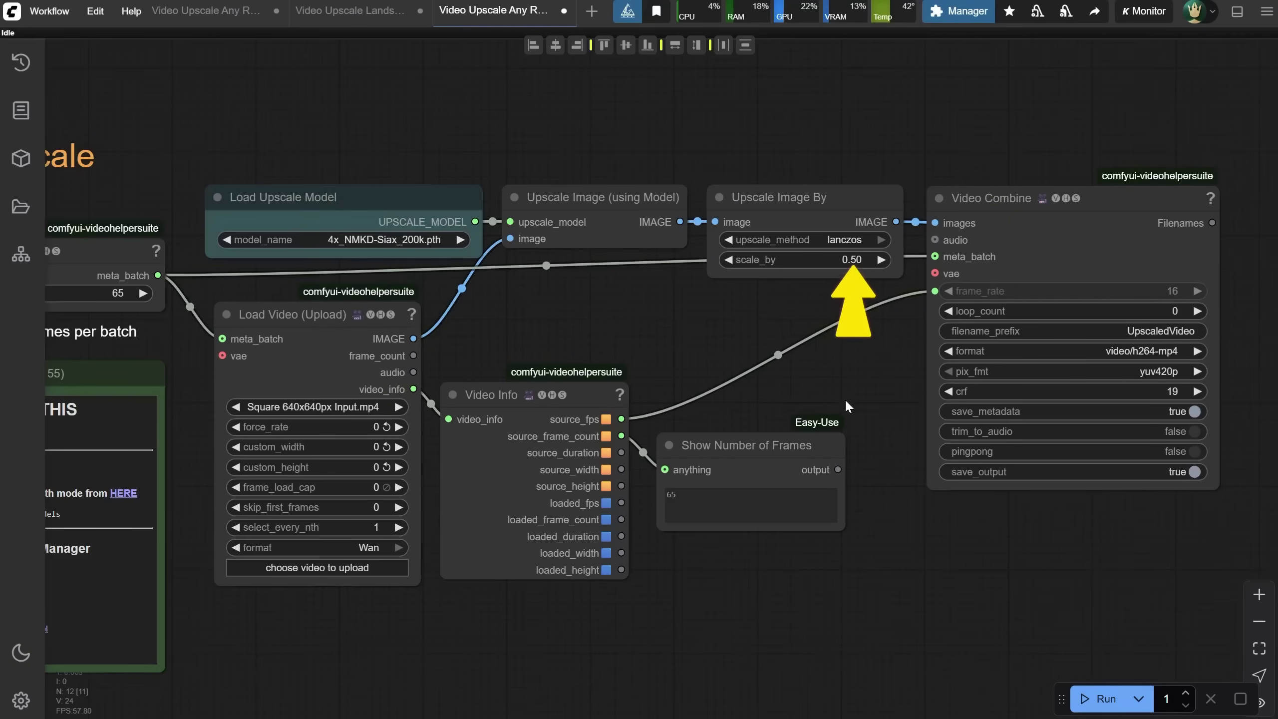
left_click(843, 262)
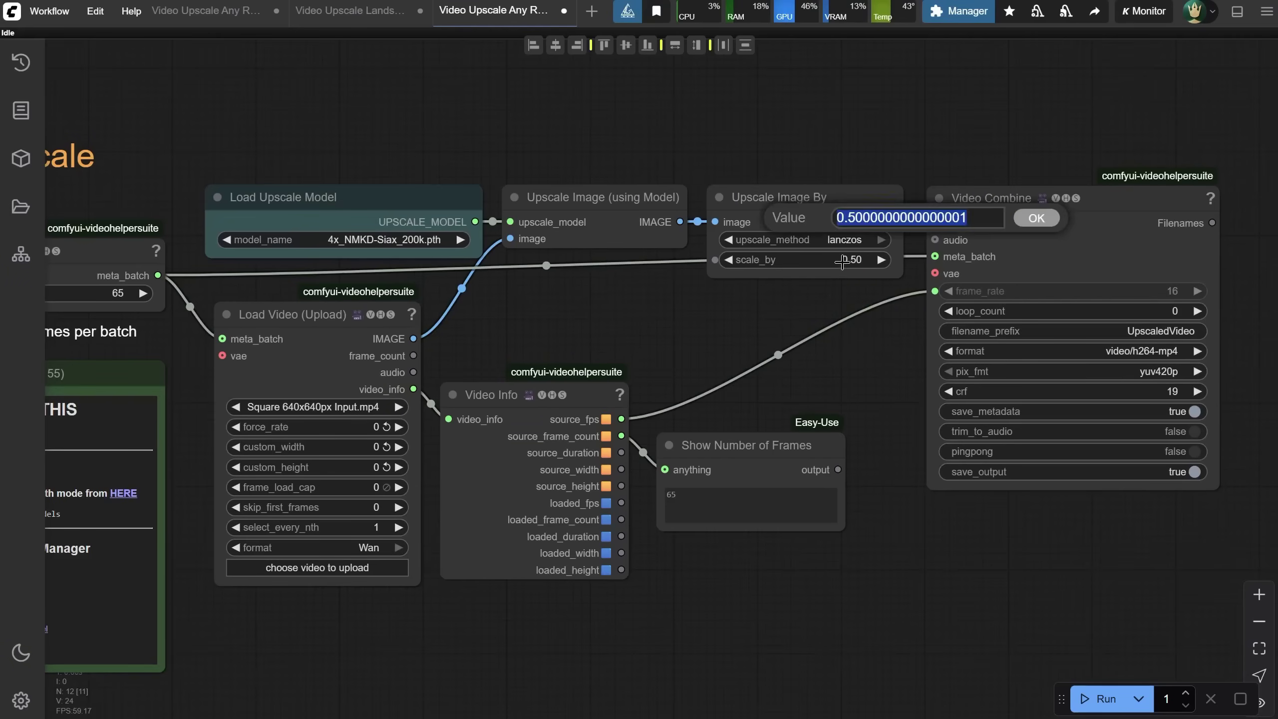
key("Escape")
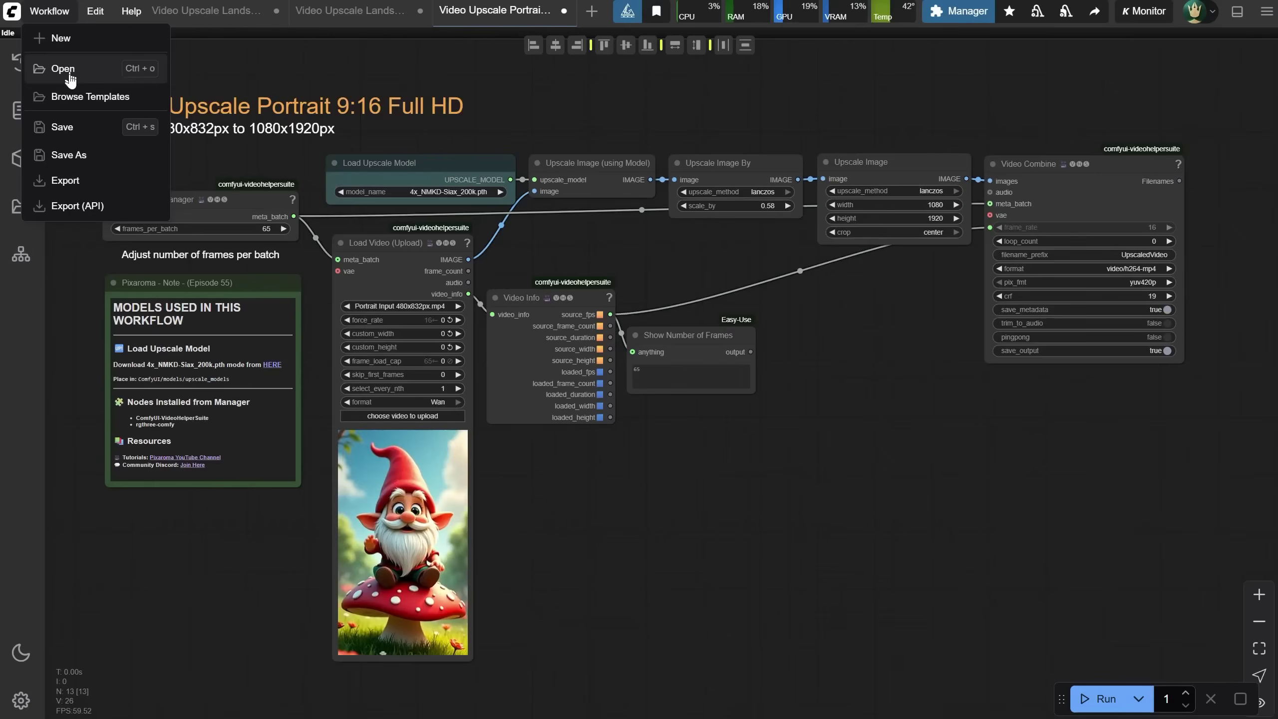
- Open the Nunchaku Flux txt2img with Upscaler Square 2048×2048 workflow and dismiss the missing-nodes warning
left_click(30, 64)
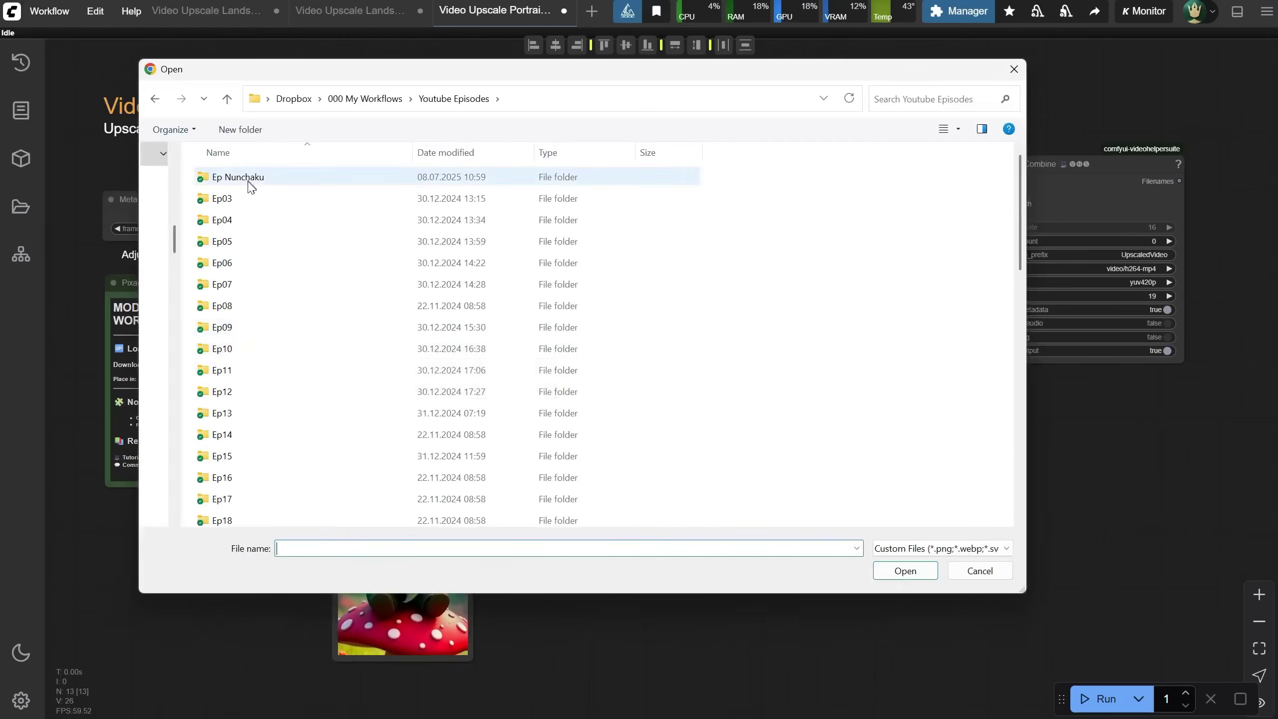
double_click(249, 182)
double_click(267, 182)
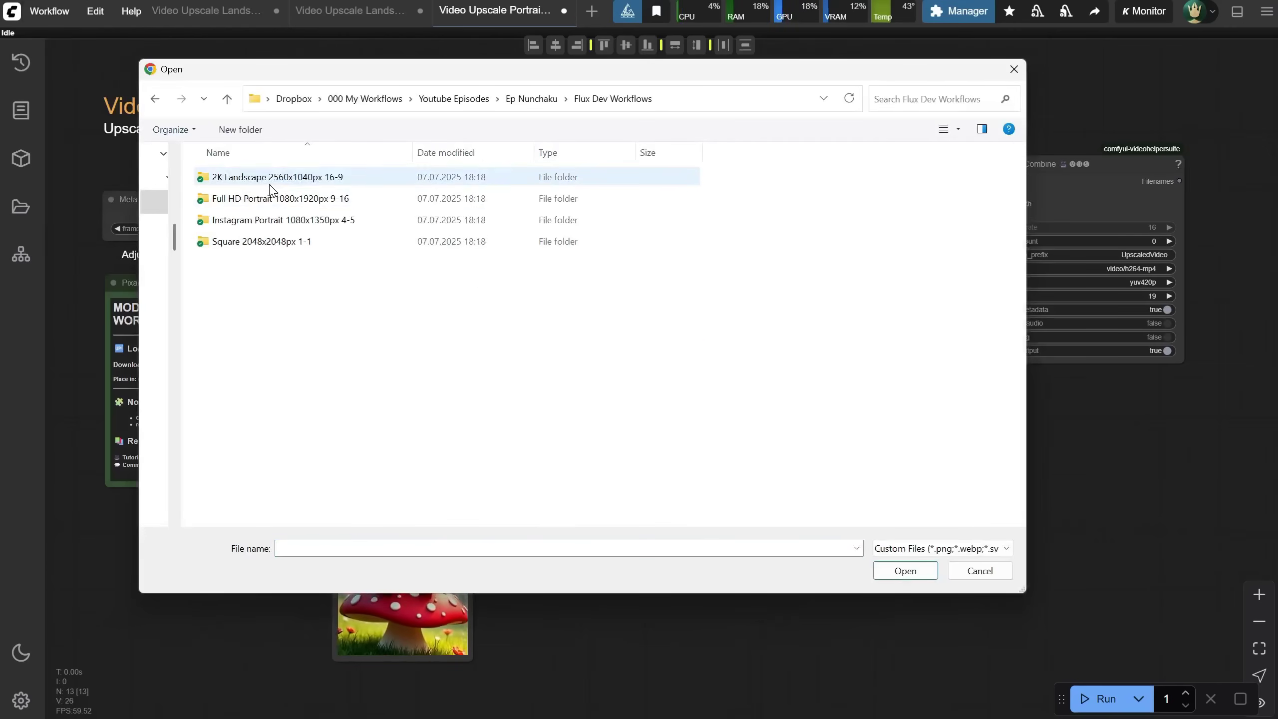
double_click(270, 243)
double_click(632, 227)
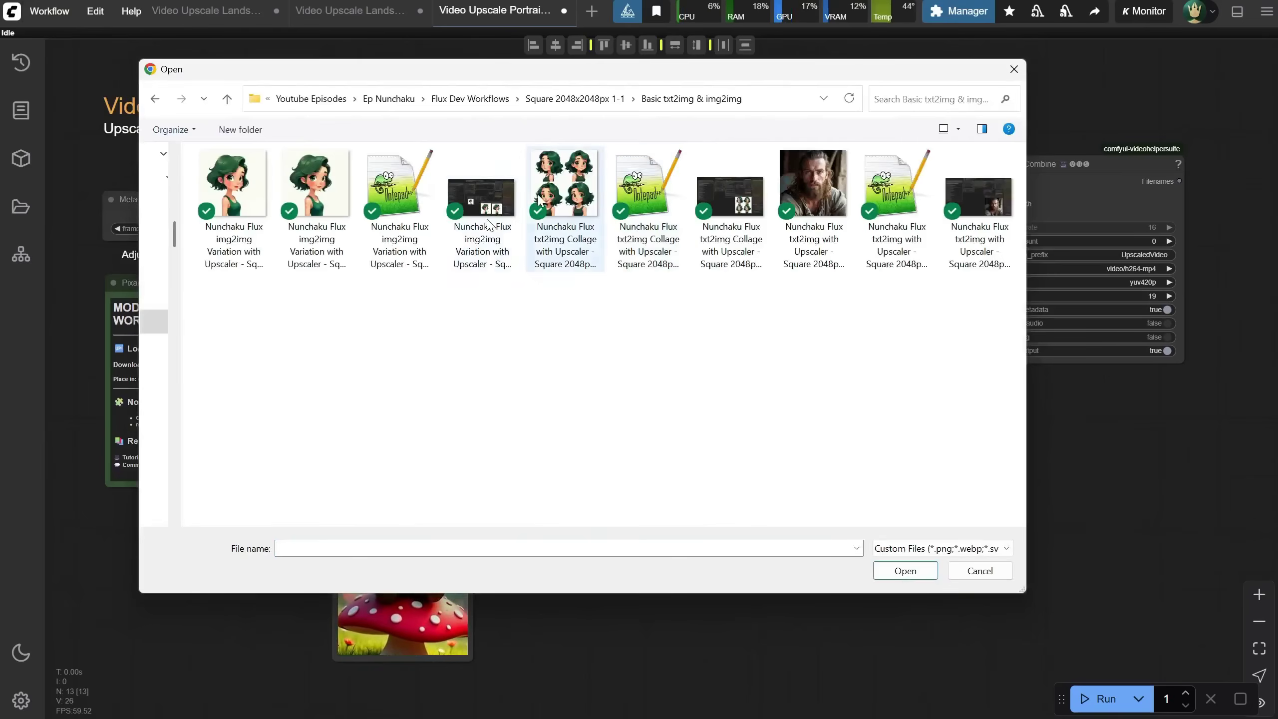
double_click(893, 200)
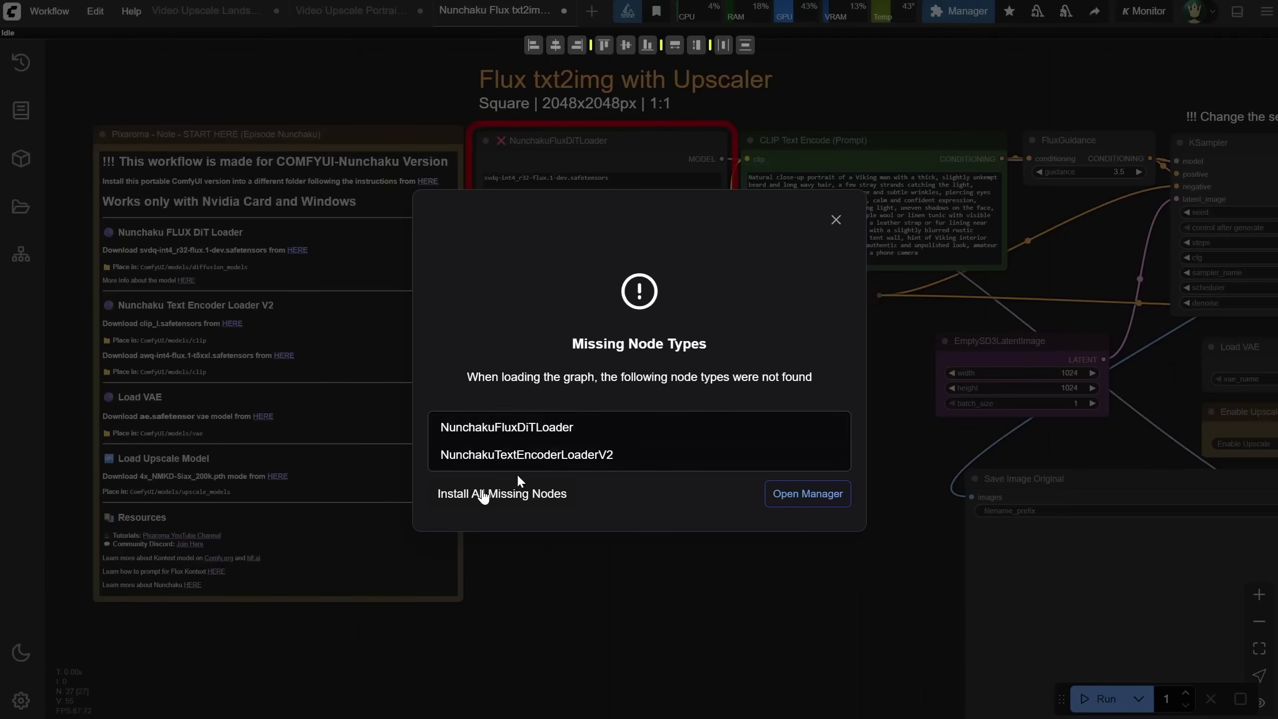
left_click(836, 220)
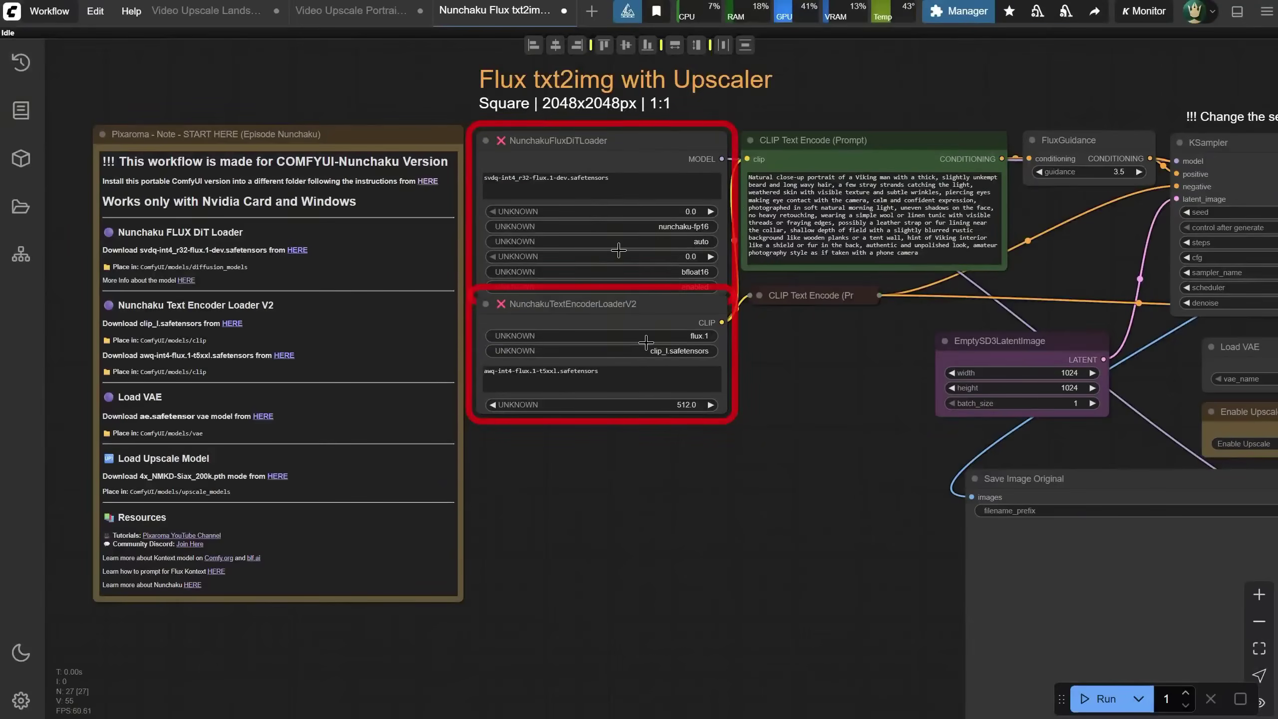
- Close ComfyUI's terminal and run Add-ons\Nunchaku.bat until Installation Complete
key("alt+Tab")
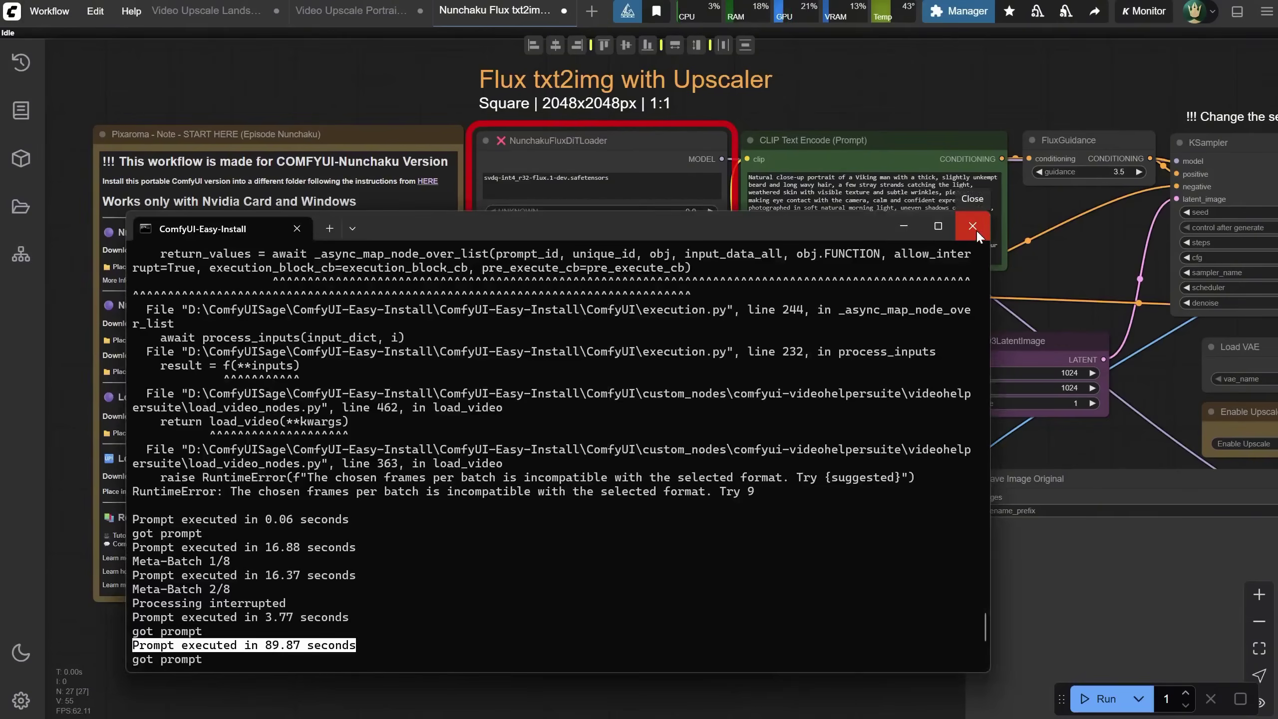
left_click(972, 226)
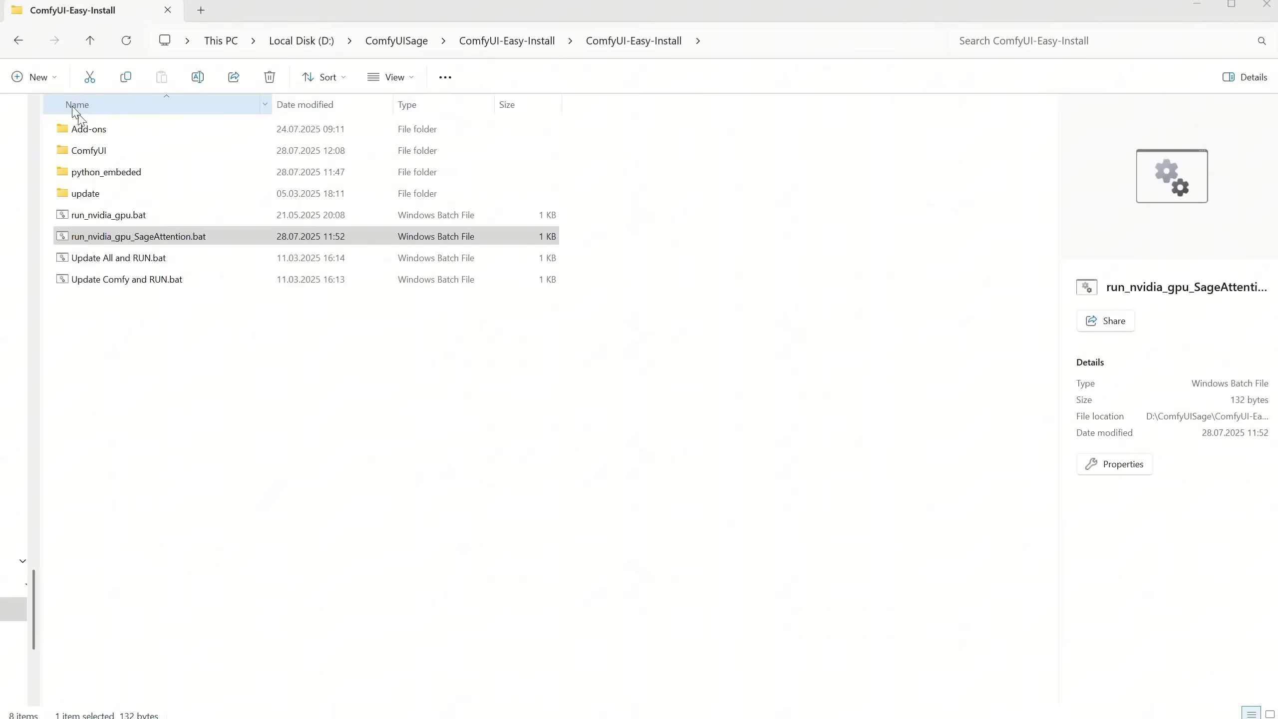
double_click(86, 128)
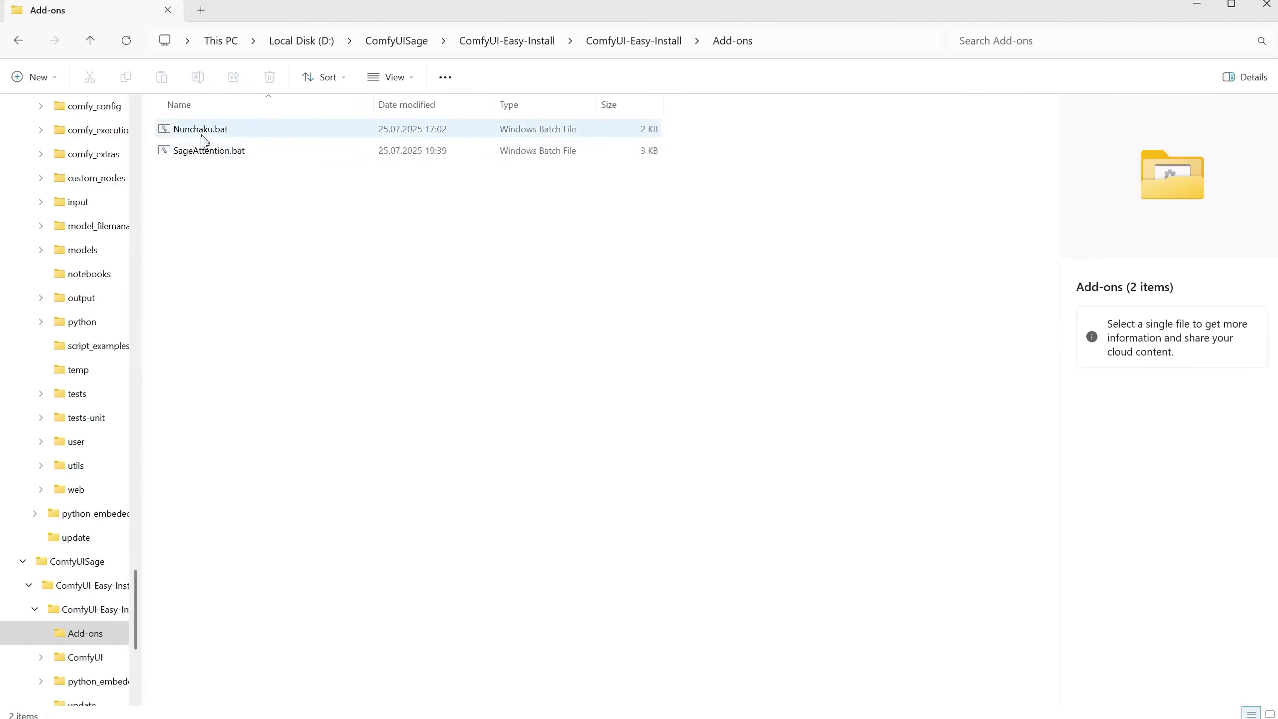
left_click(199, 131)
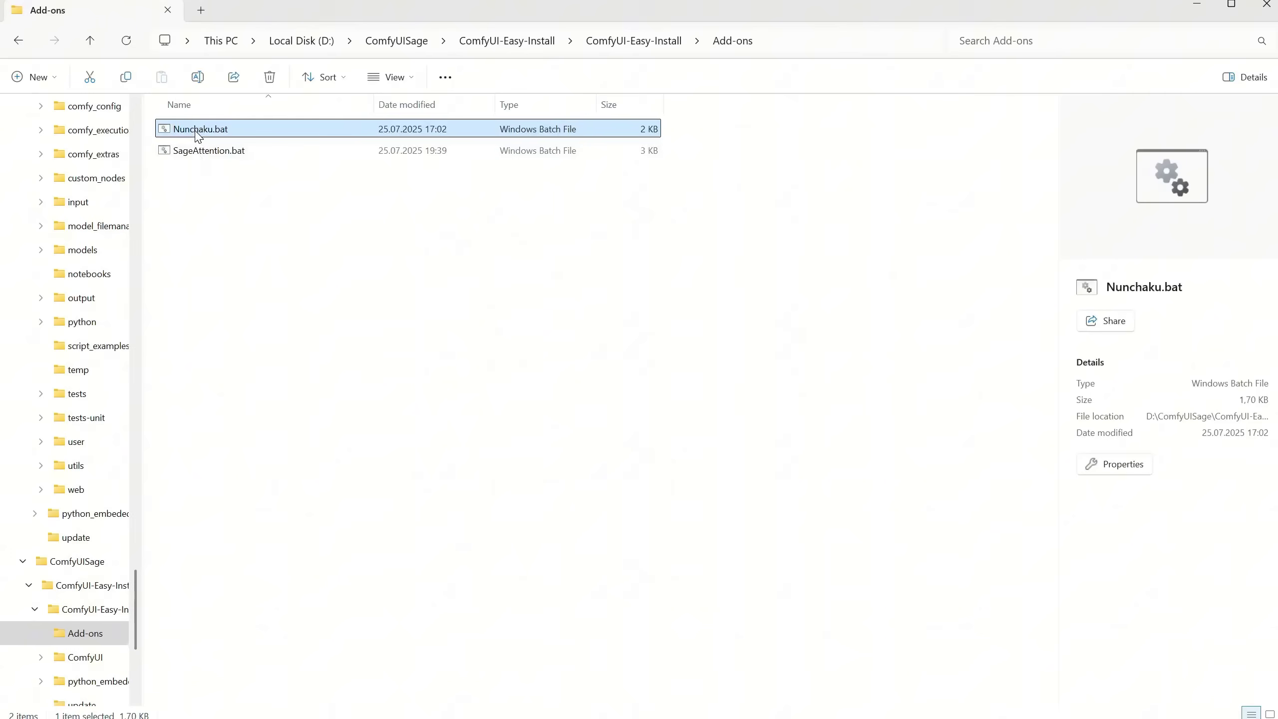
double_click(198, 132)
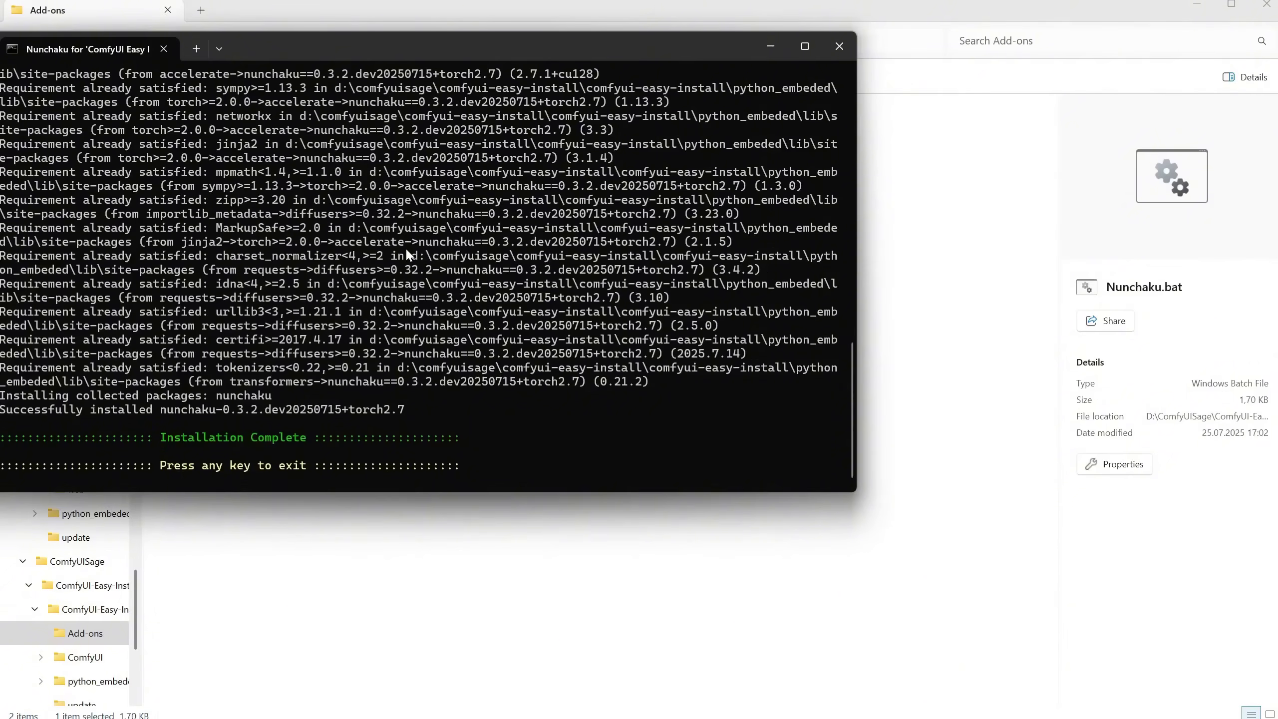
key("Return")
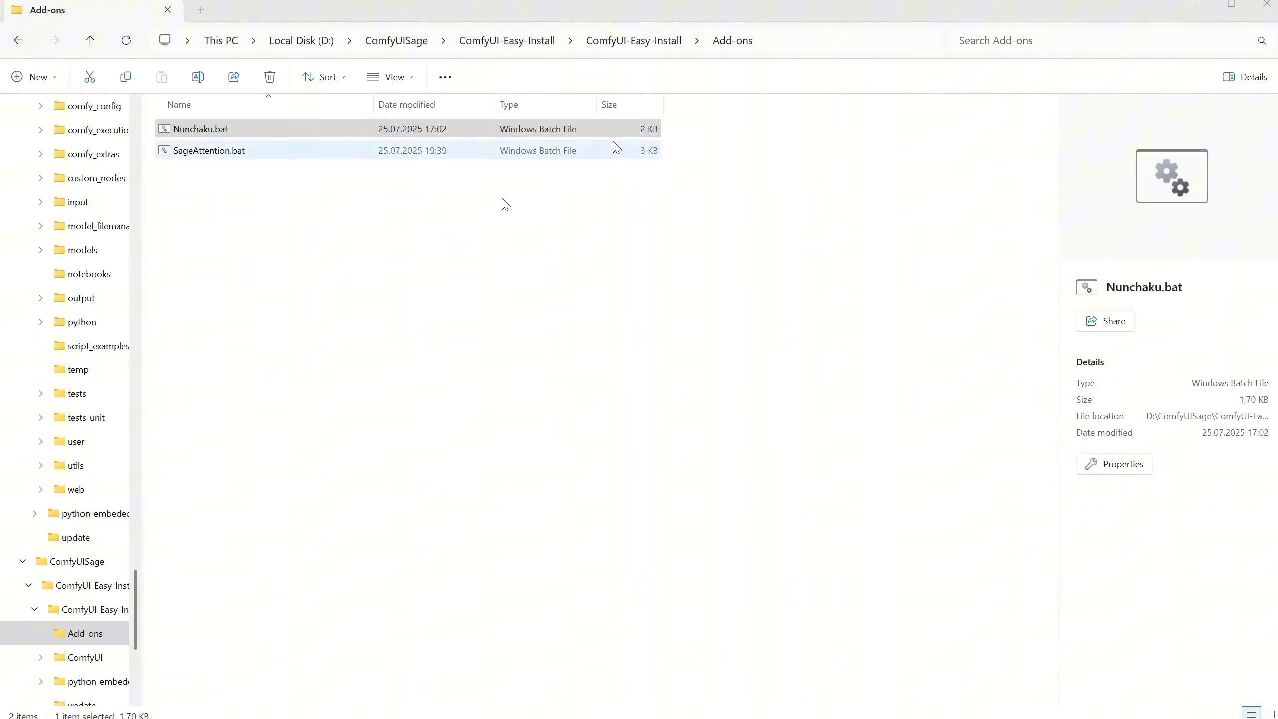
- In ComfyUI-Easy-Install, make a shortcut to run_nvidia_gpu_SageAttention.bat in the folder, then delete it
left_click(618, 42)
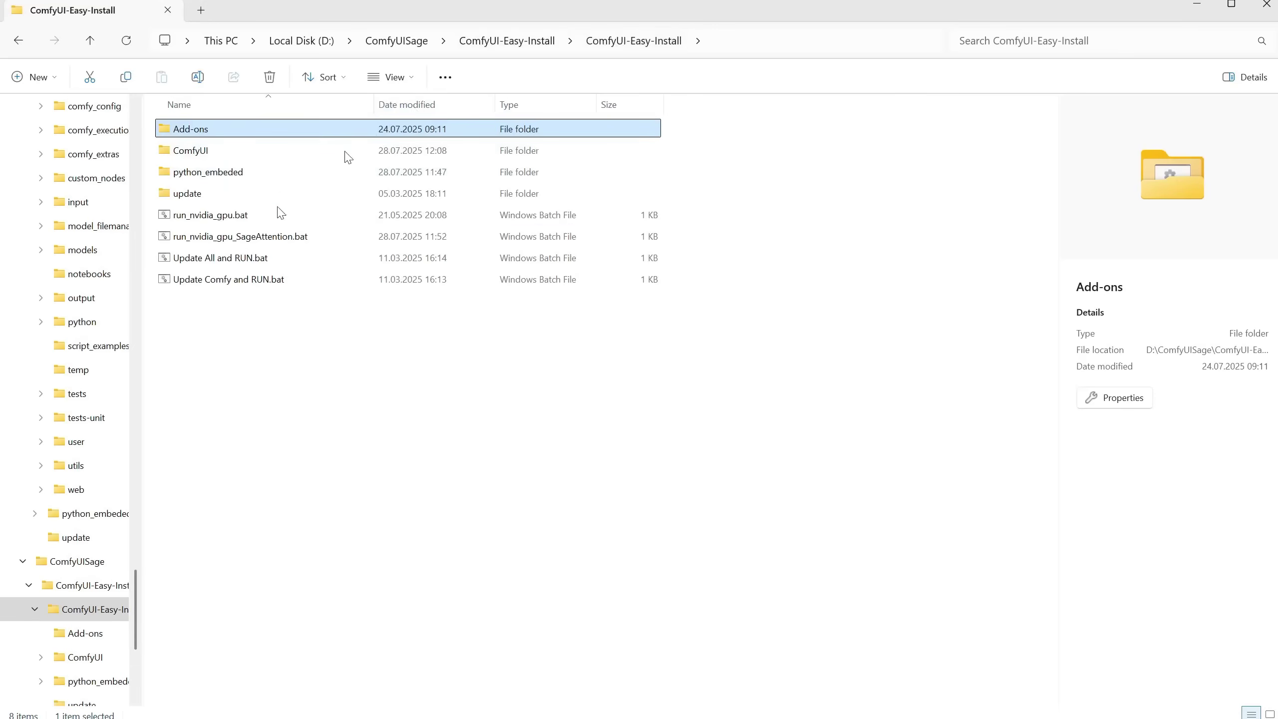
left_click(240, 239)
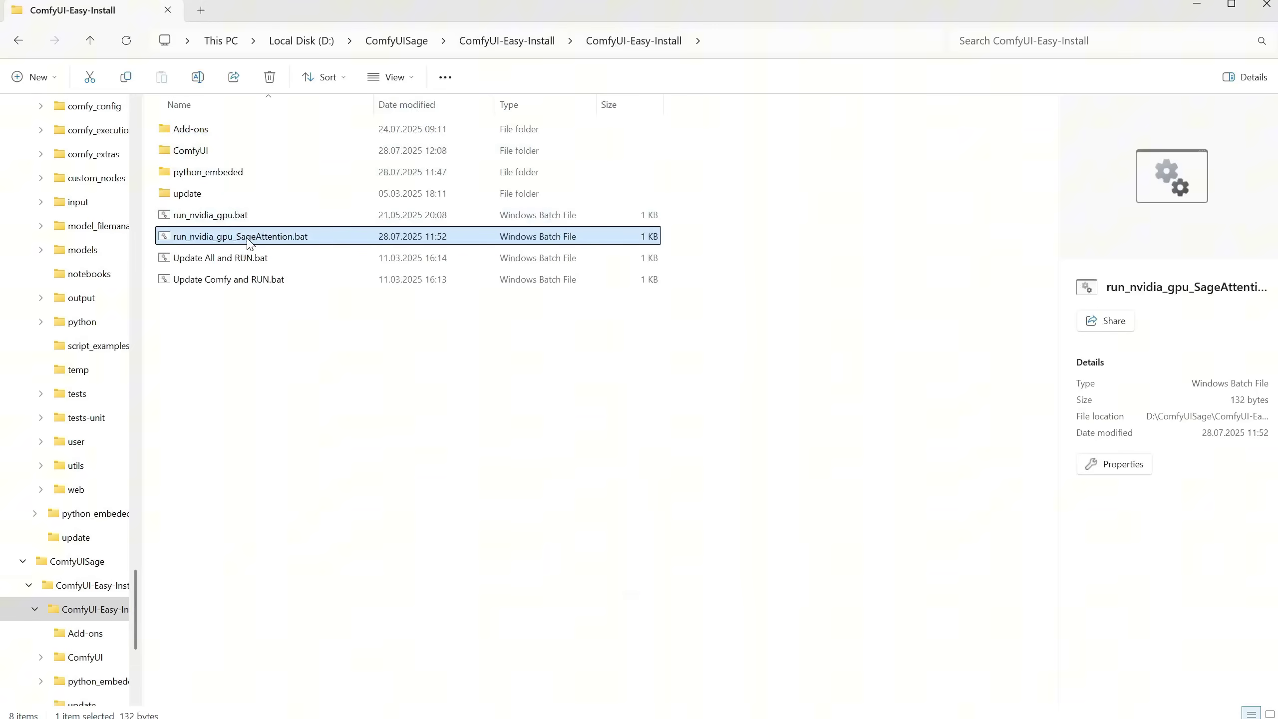
right_click(246, 237)
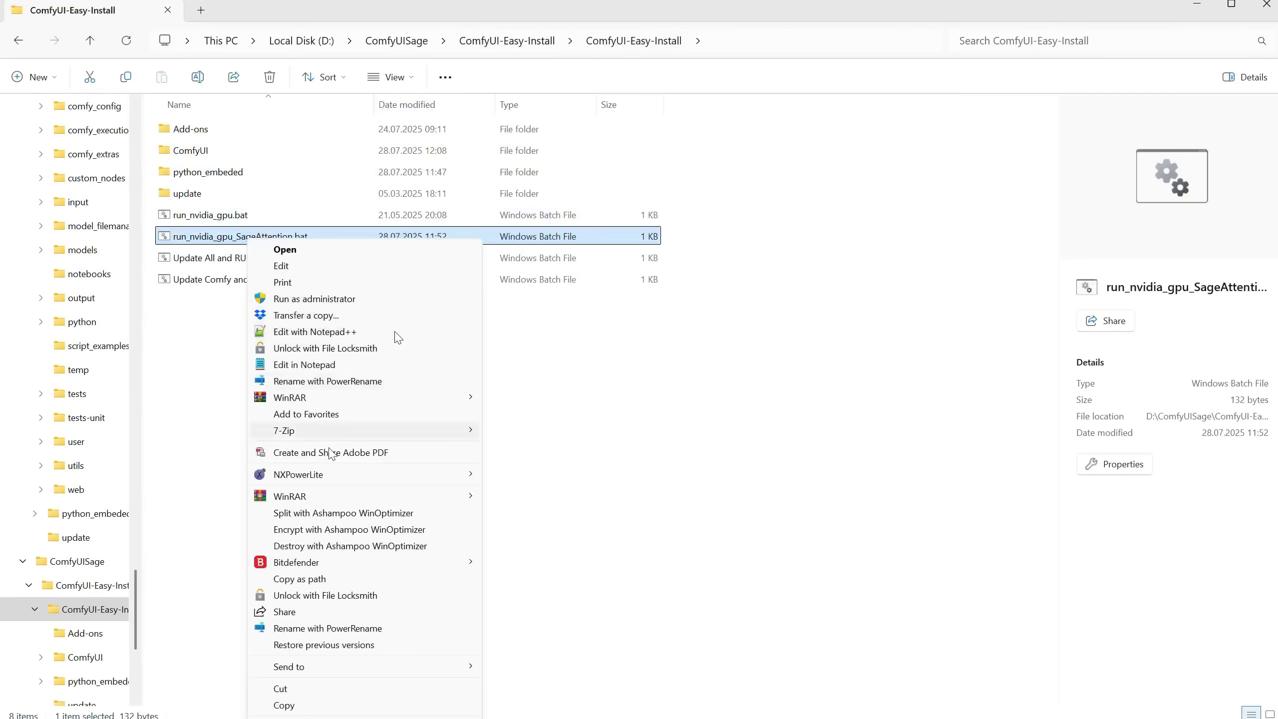
left_click(318, 710)
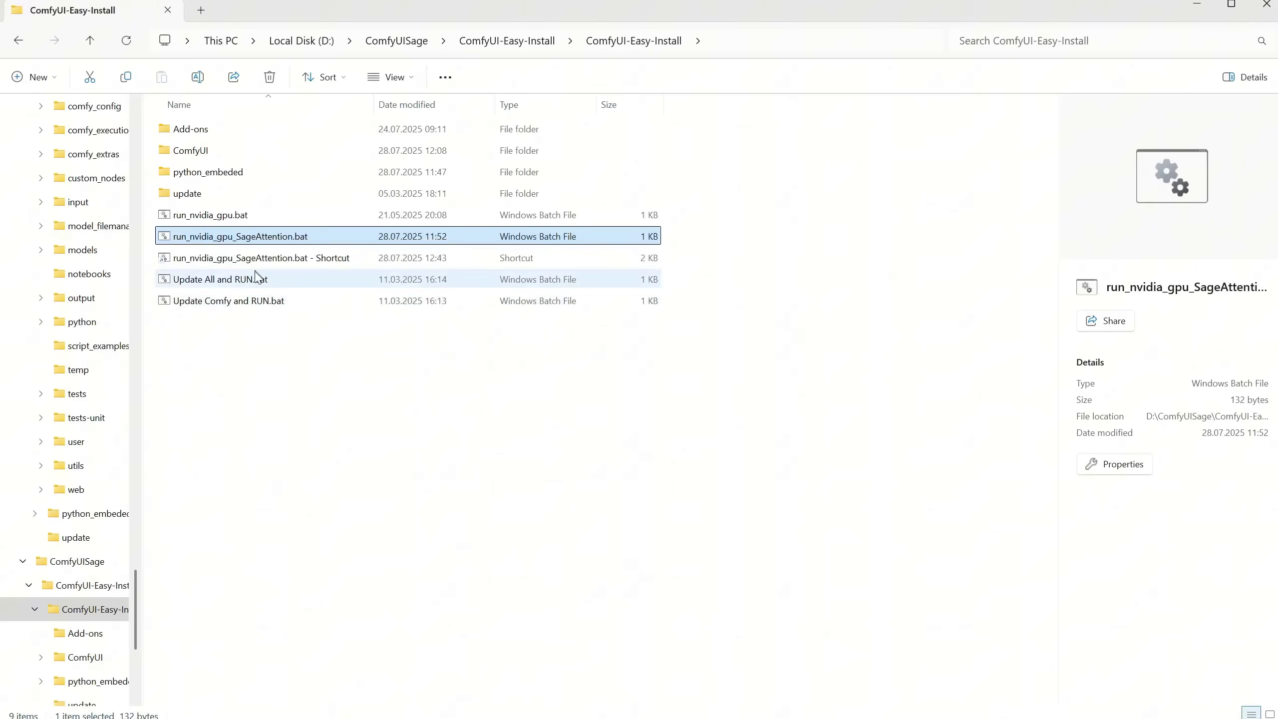
left_click(253, 263)
key("Delete")
- Send run_nvidia_gpu_SageAttention.bat to the Desktop as a shortcut
right_click(249, 238)
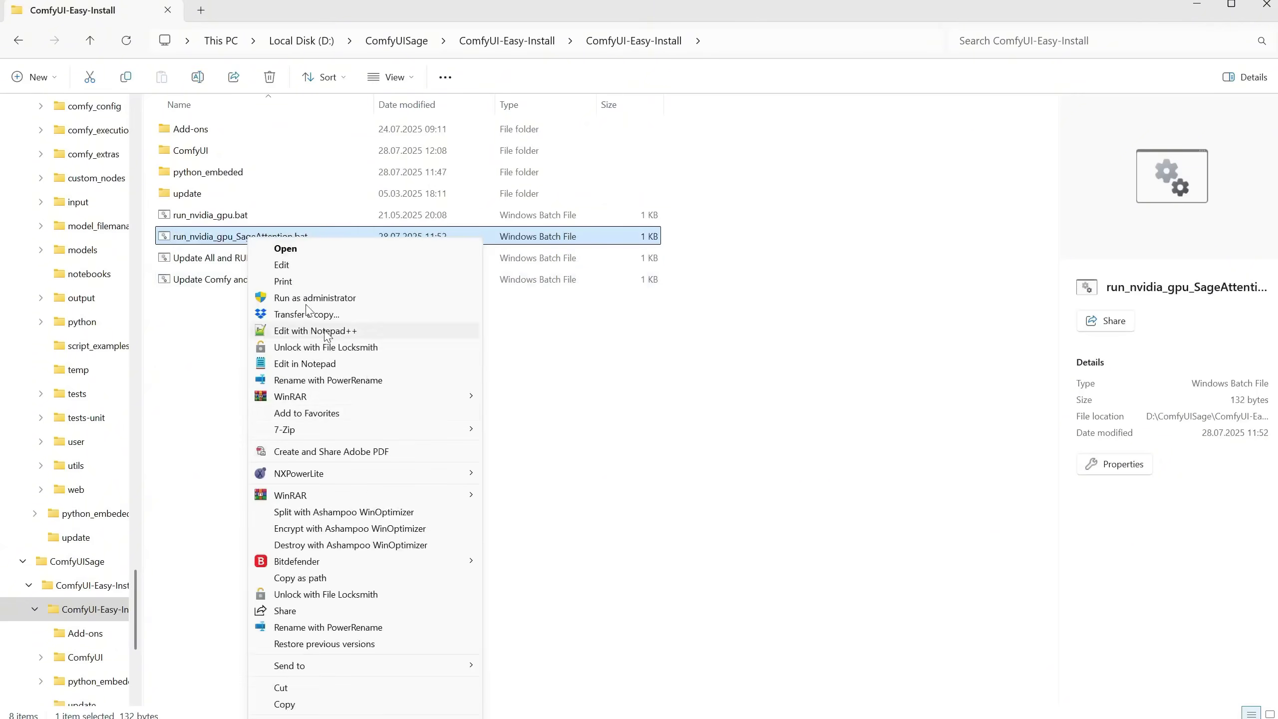
mouse_move(361, 667)
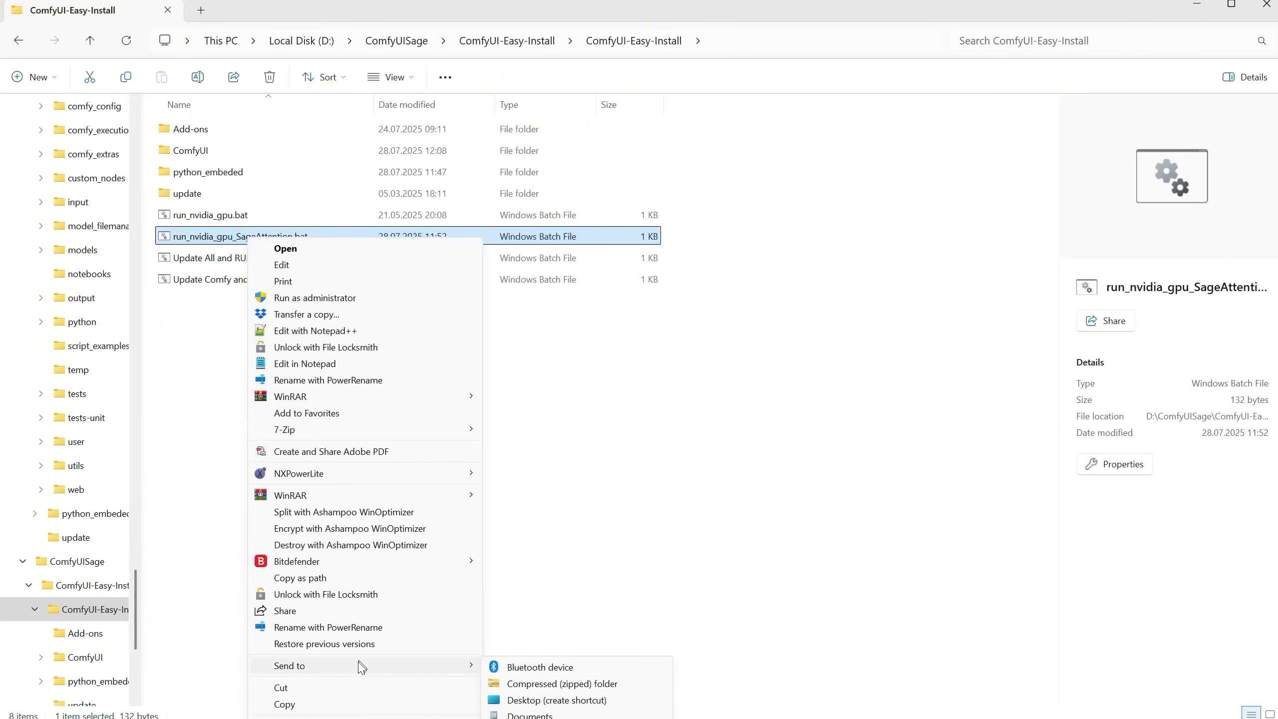
left_click(537, 701)
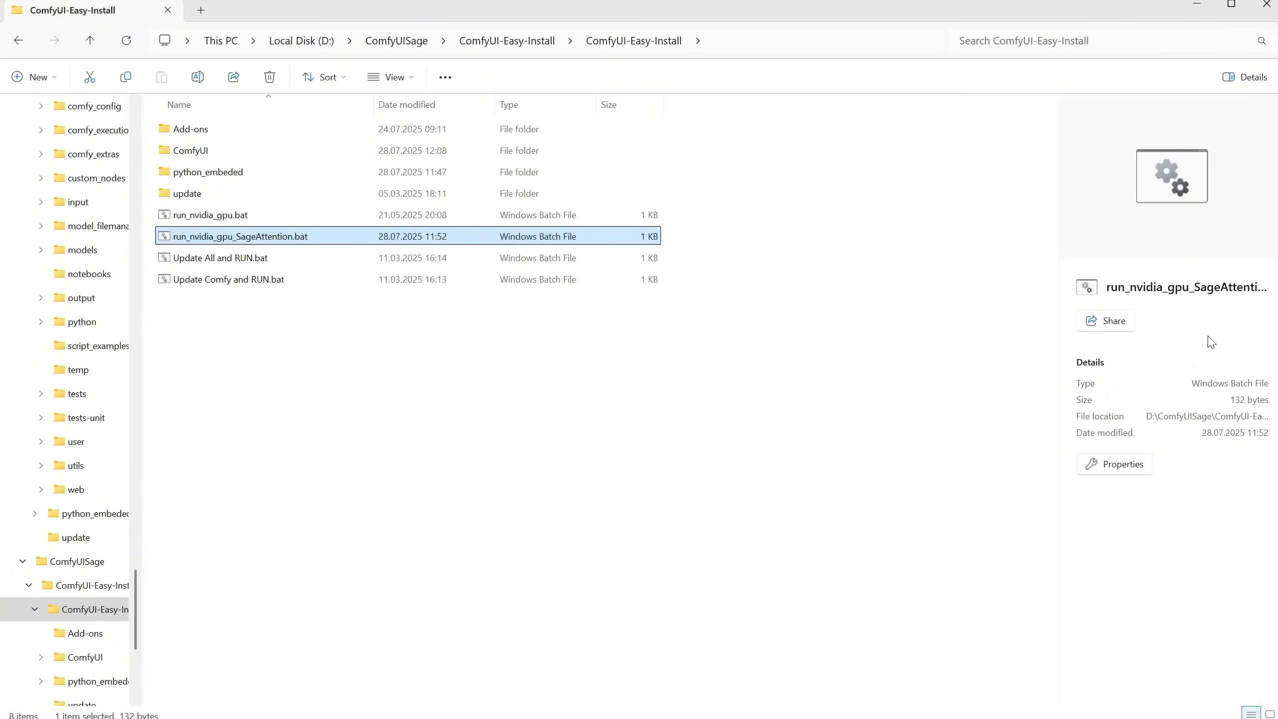
- Launch ComfyUI with run_nvidia_gpu_SageAttention.bat, copy 'insightface' from the log, and close the terminal
double_click(194, 239)
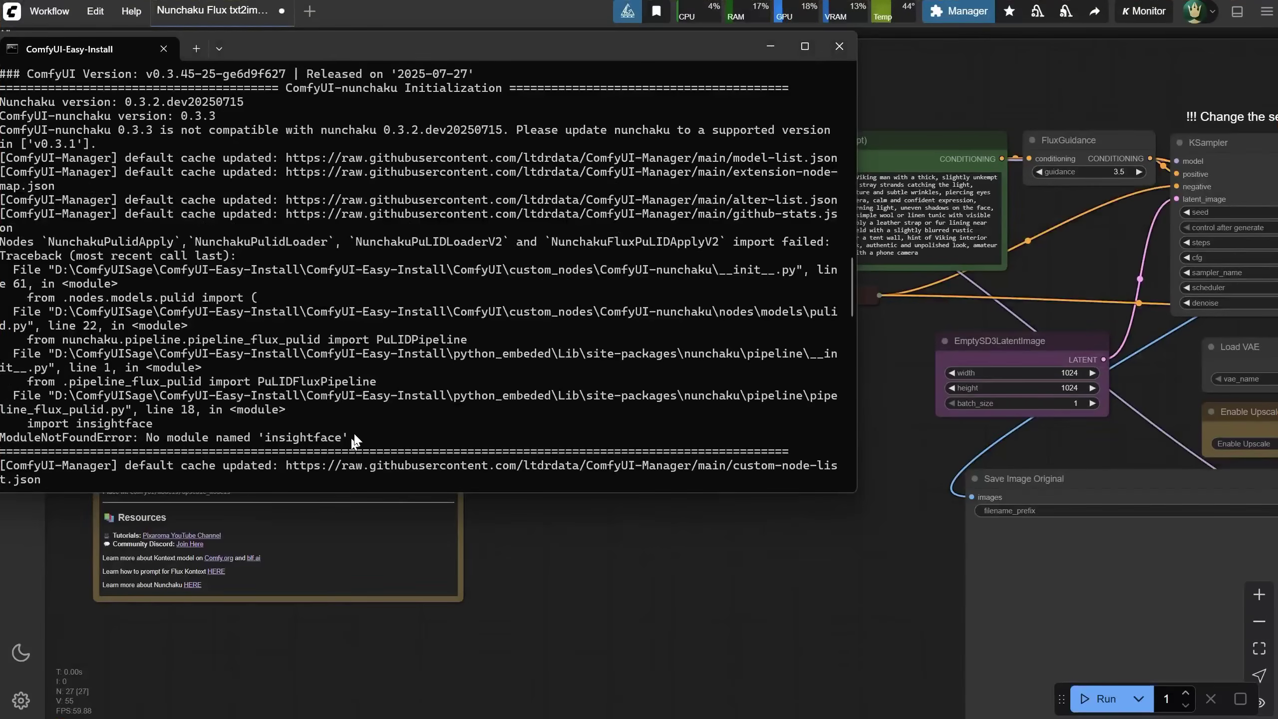
left_click_drag(347, 436, 261, 445)
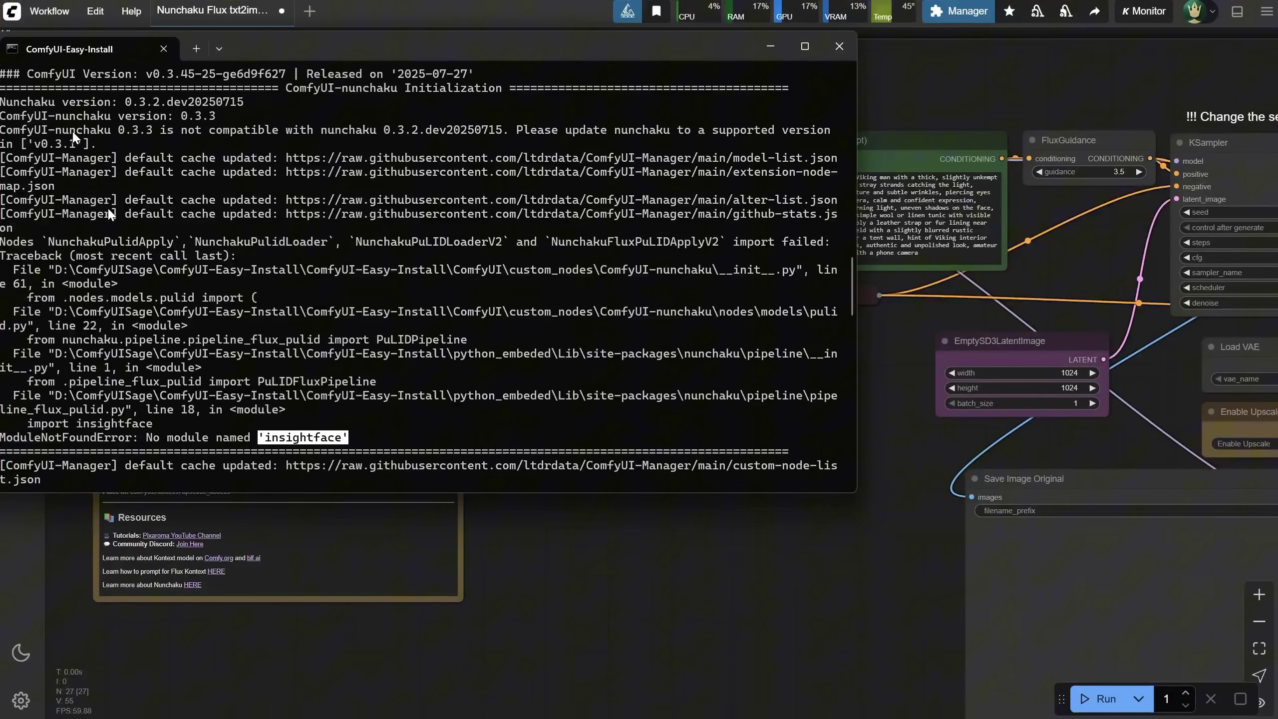
right_click(525, 355)
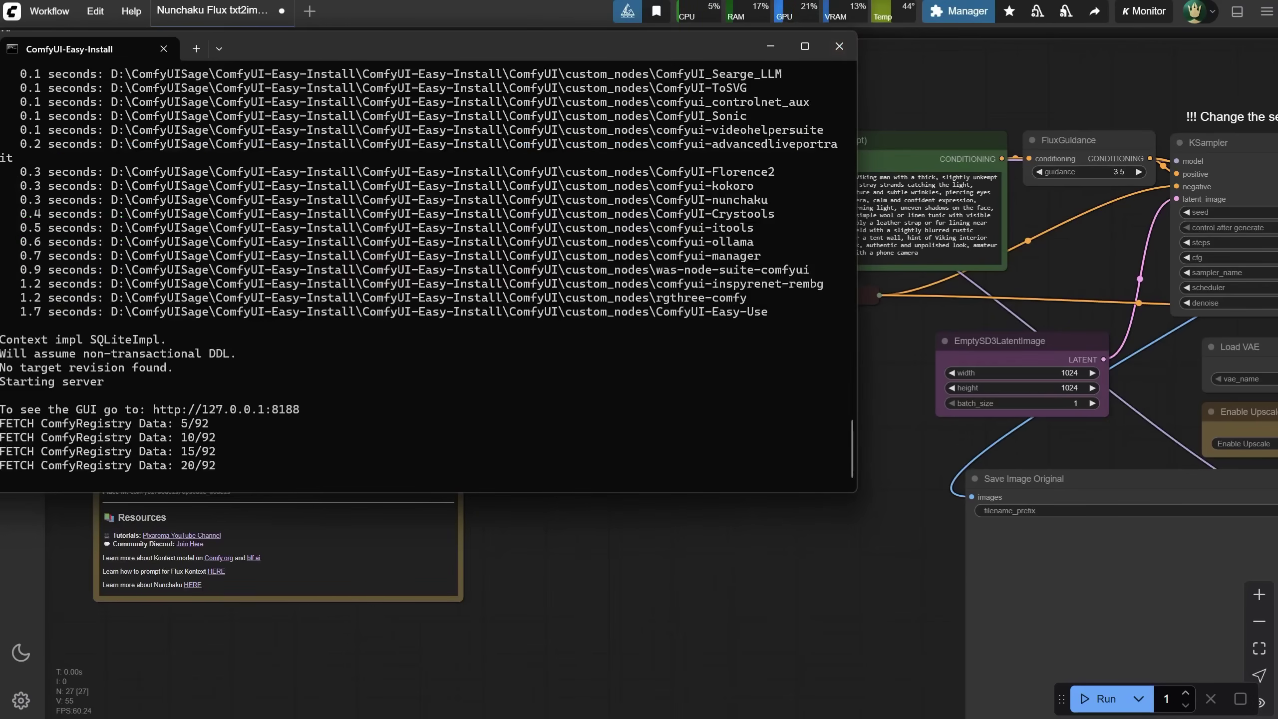
left_click(839, 46)
left_click_drag(827, 434, 915, 463)
- Run the Nunchaku Flux workflow and check the generated Viking portrait and logs
scroll(776, 457, "up", 3)
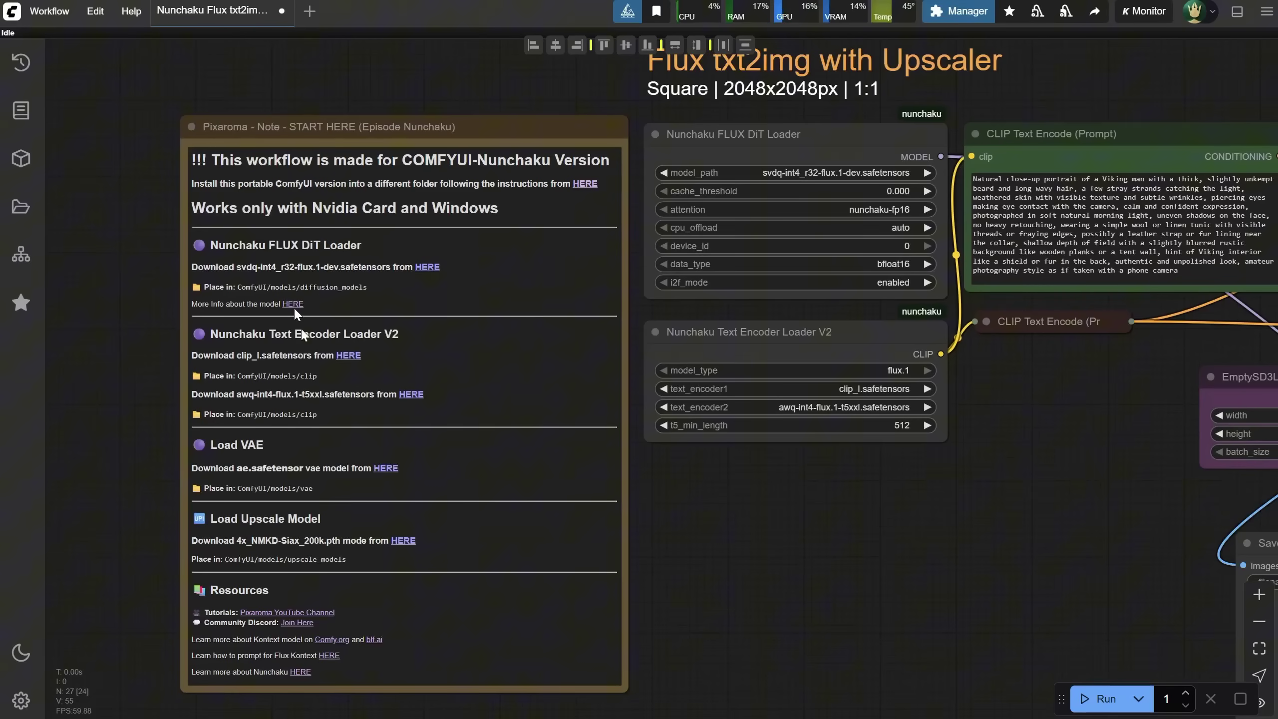
left_click_drag(922, 453, 673, 472)
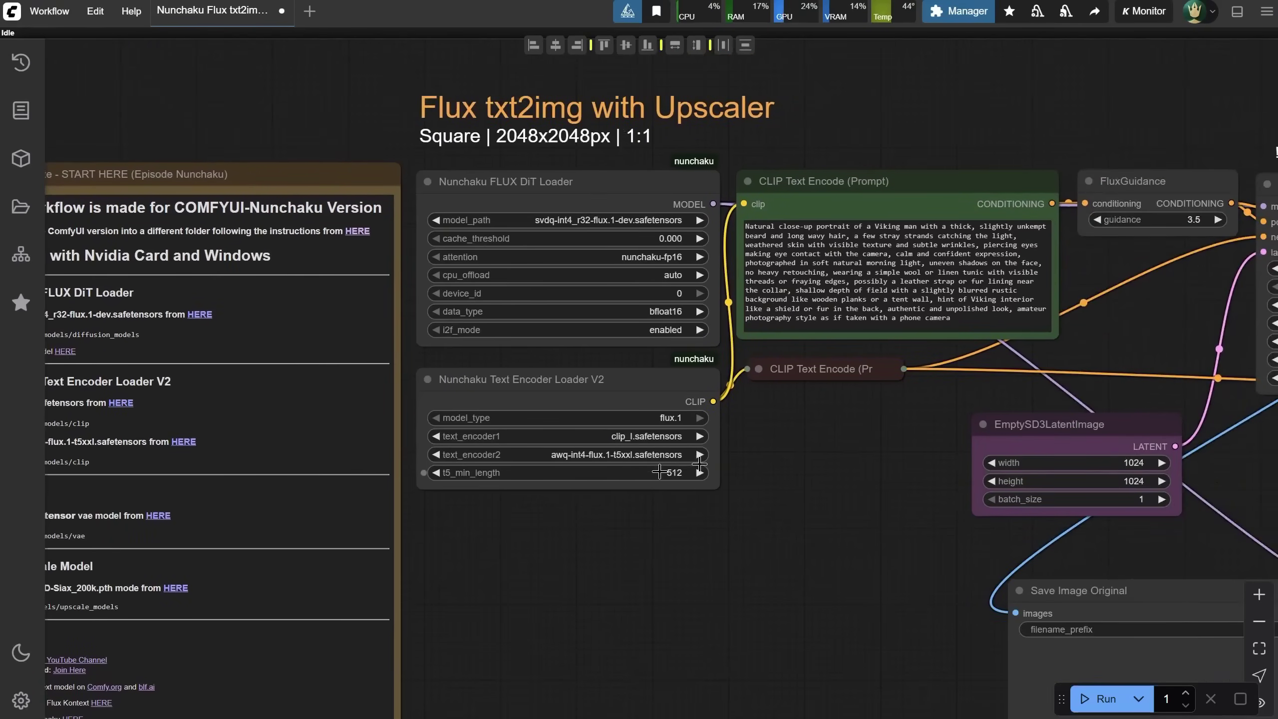
scroll(852, 520, "down", 3)
left_click(1102, 698)
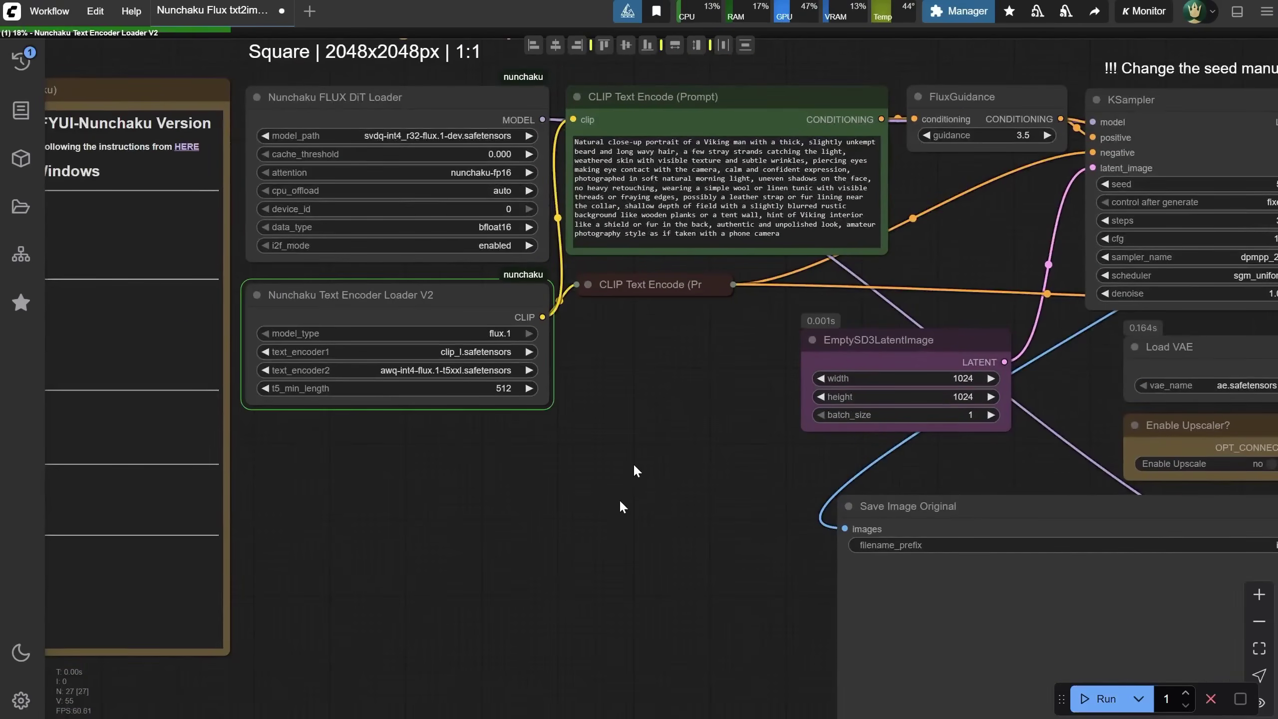
left_click_drag(622, 481, 483, 358)
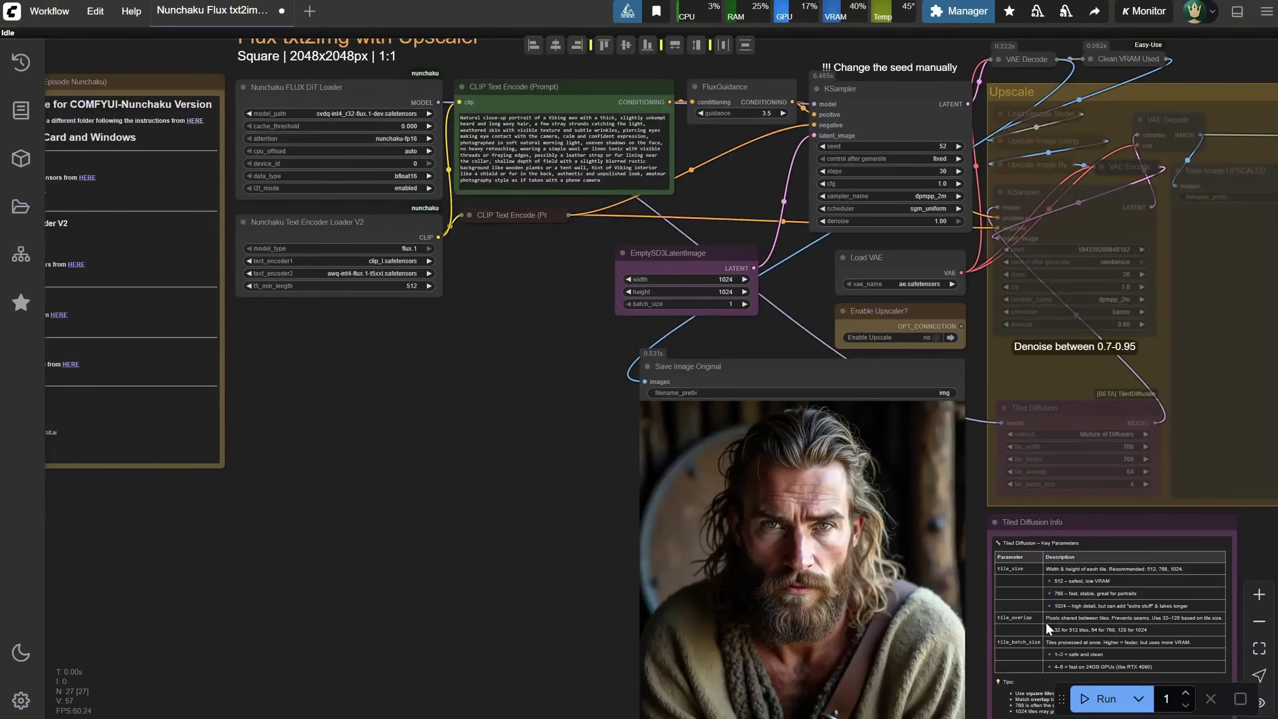
key("ctrl+grave")
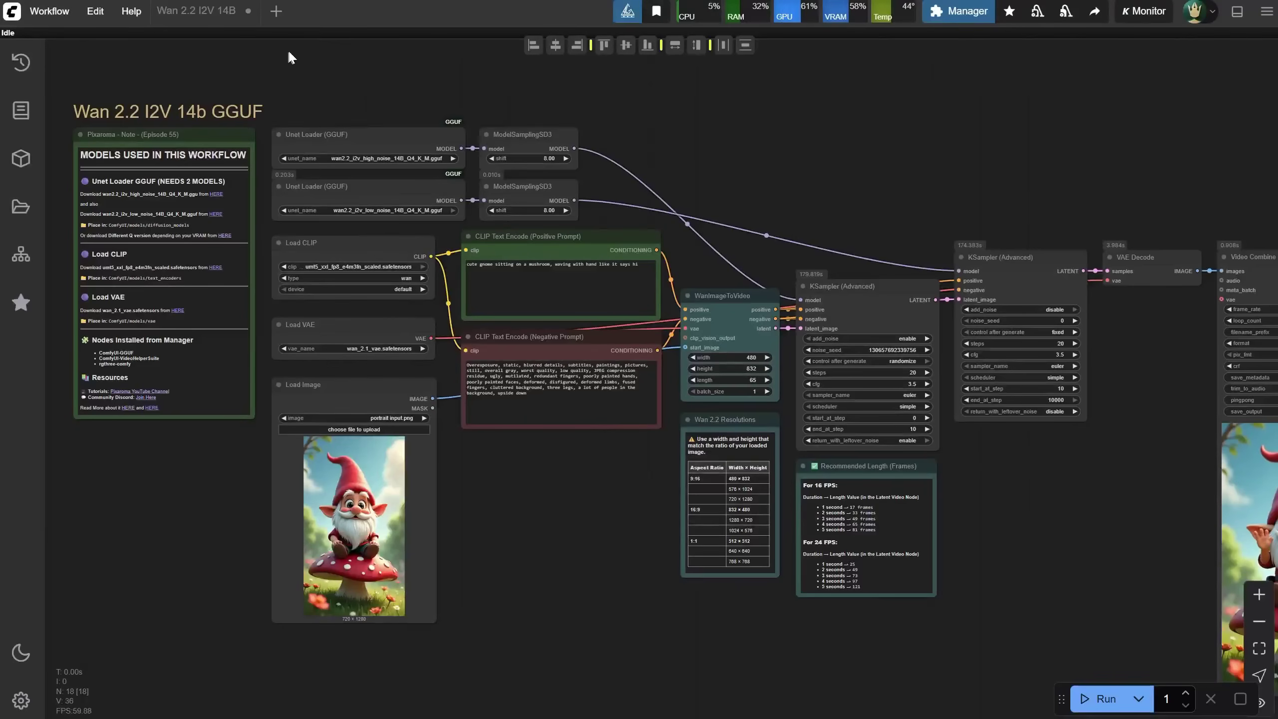
- Pan the ComfyUI canvas to the Wan 2.2 I2V 14b GGUF workflow title and note
scroll(256, 80, "up", 5)
left_click_drag(256, 81, 691, 23)
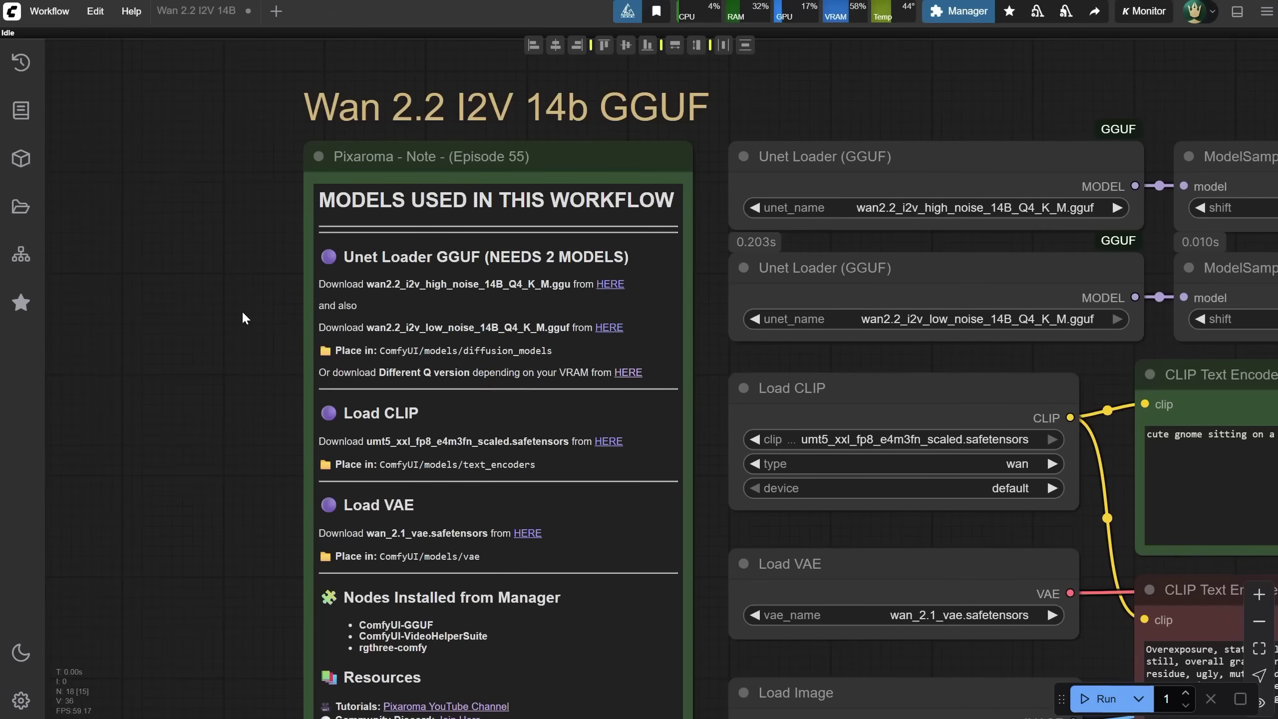
- Survey the Wan 2.2 GGUF workflow's Q4_K_M loaders, samplers and decode nodes
left_click_drag(238, 309, 123, 241)
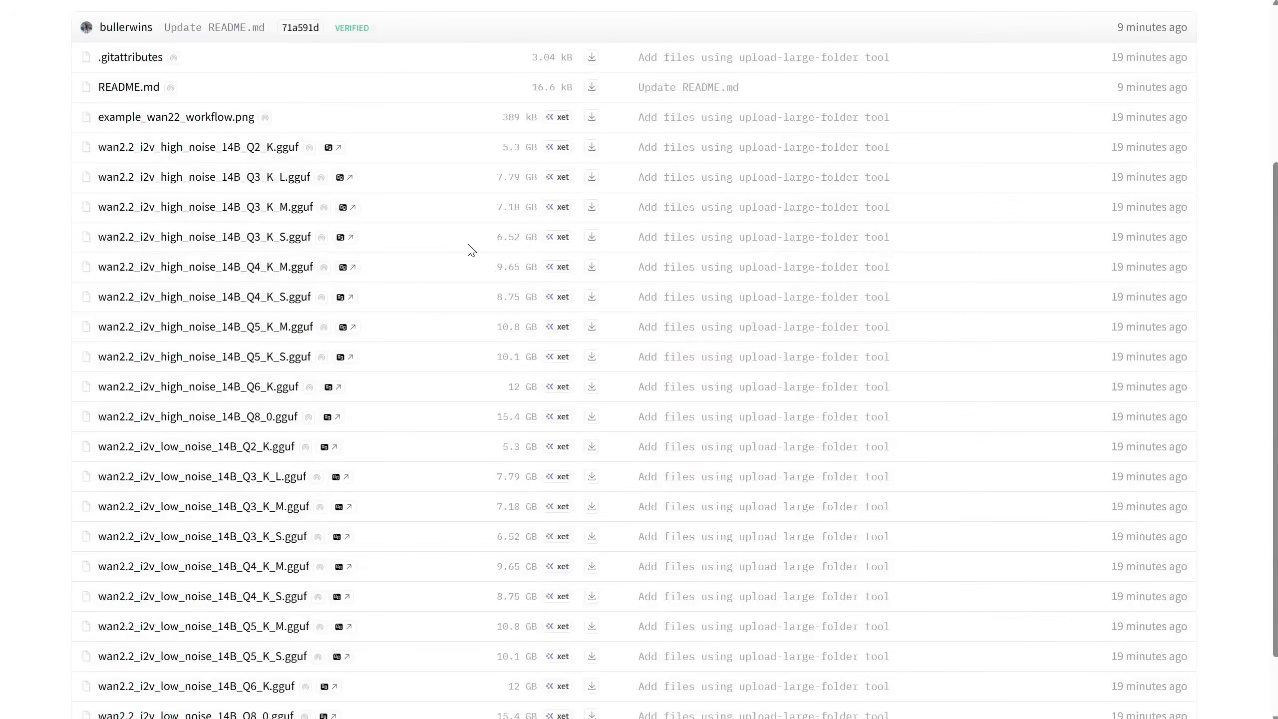
scroll(468, 244, "down", 3)
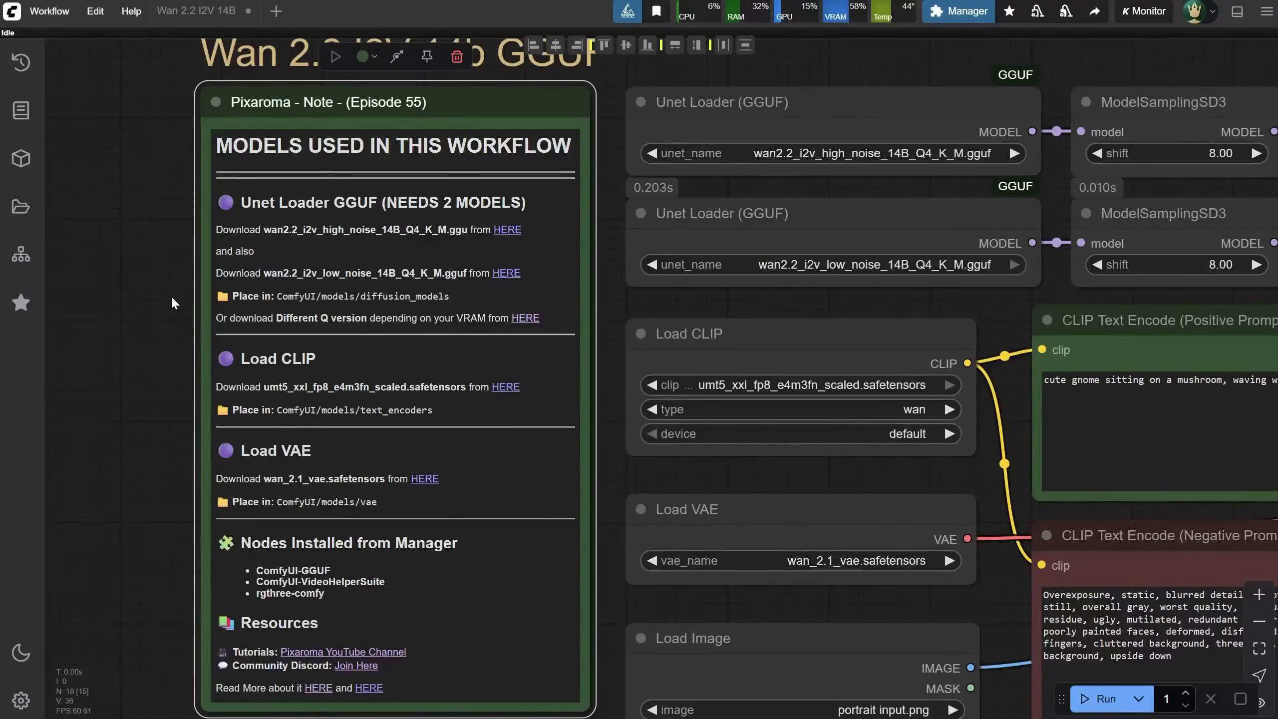
scroll(158, 285, "down", 2)
left_click_drag(784, 158, 664, 169)
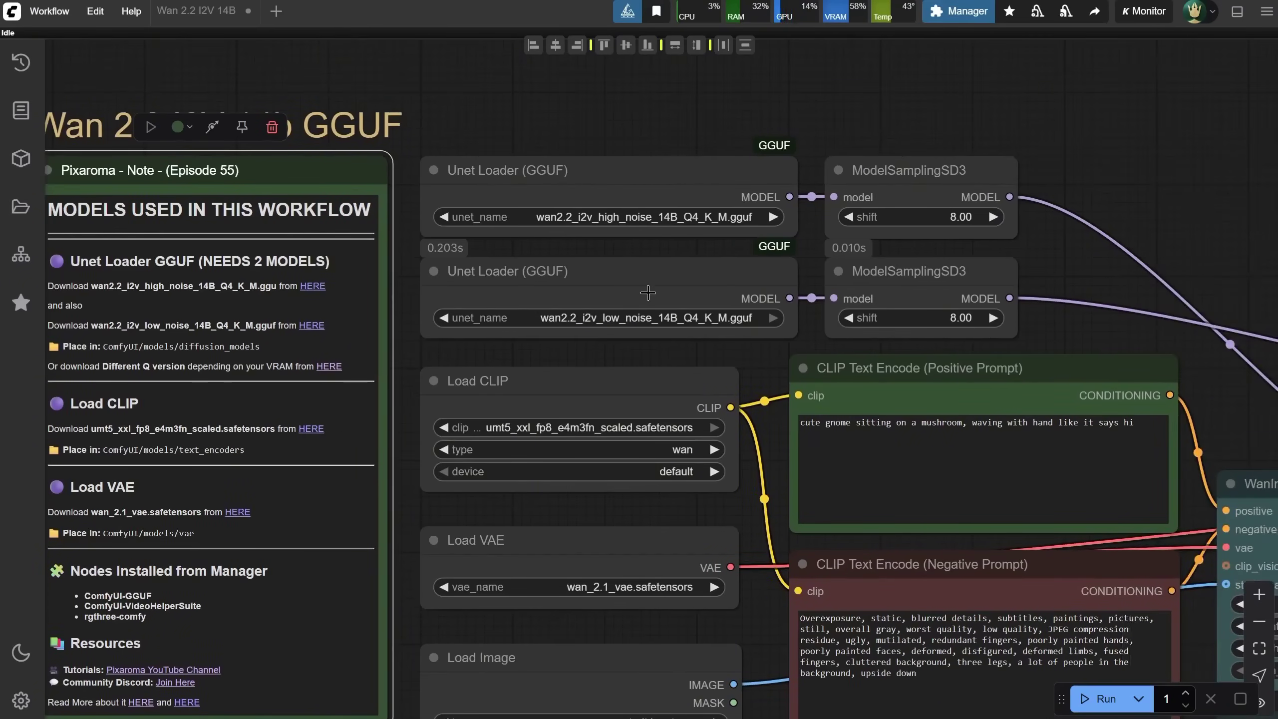
left_click_drag(1082, 184, 854, 108)
scroll(885, 112, "down", 2)
scroll(1041, 128, "down", 1)
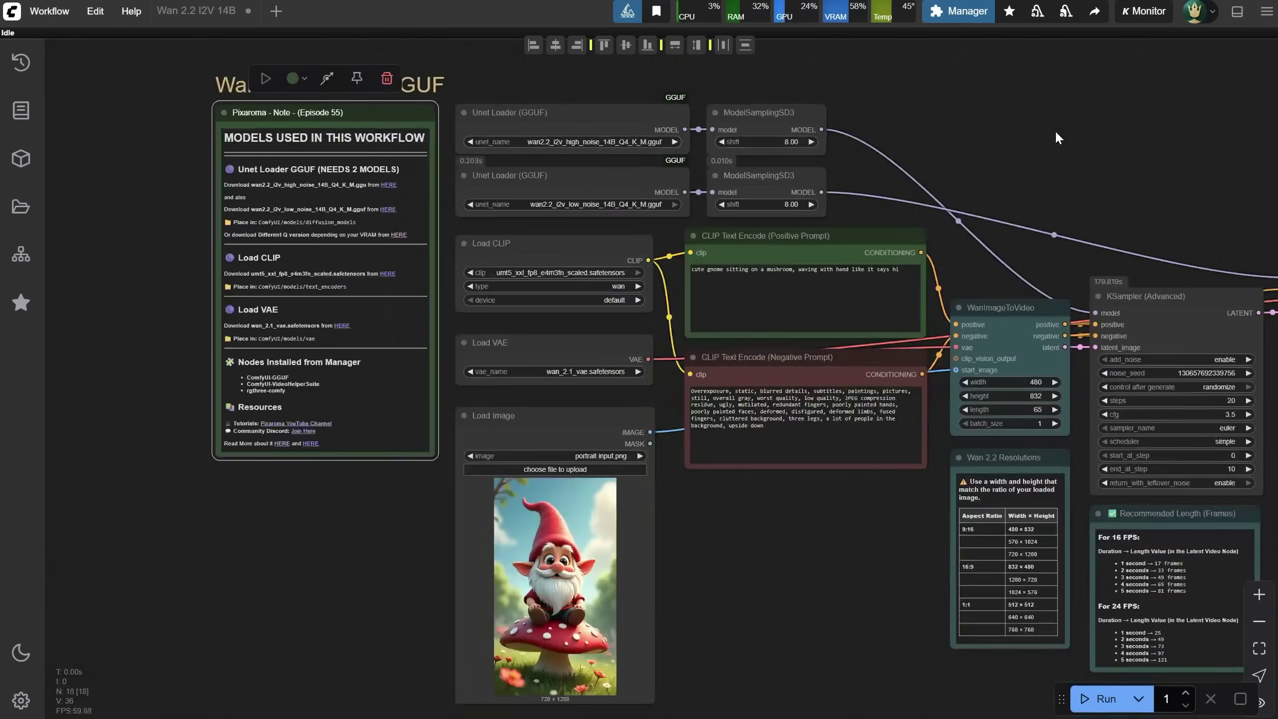
left_click_drag(1071, 134, 794, 156)
scroll(794, 156, "up", 1)
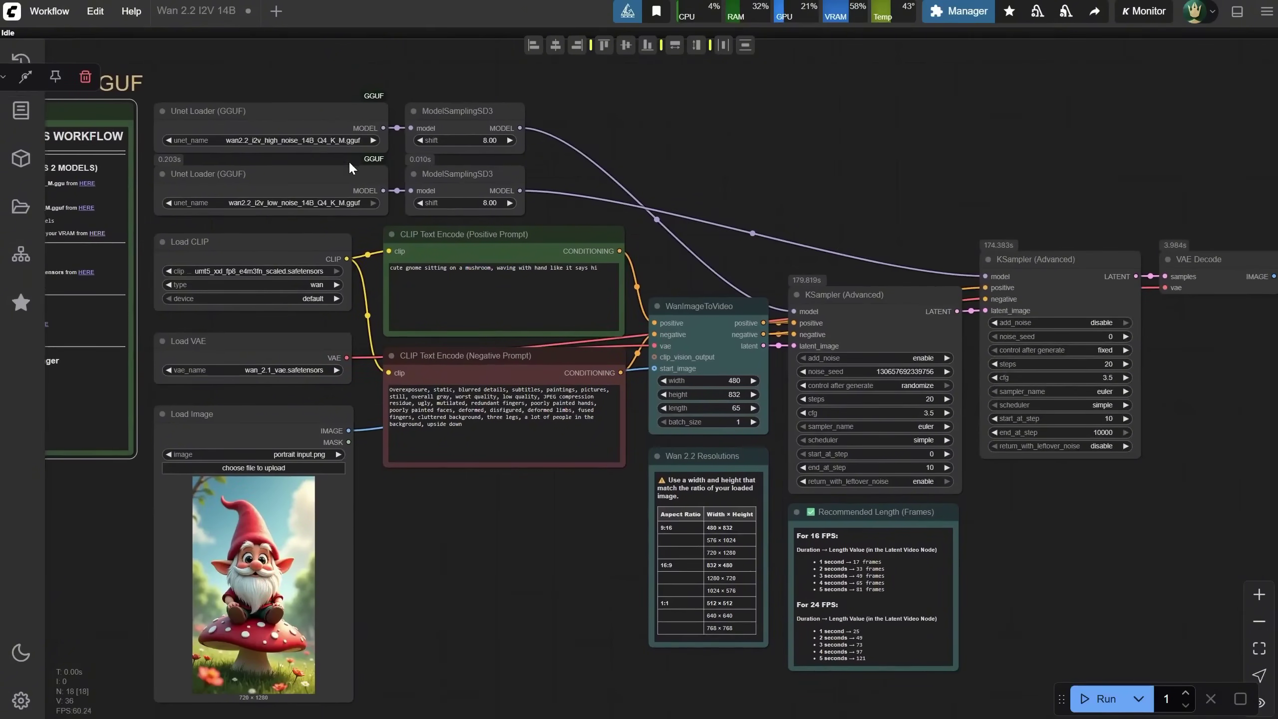
scroll(336, 162, "up", 3)
- Inspect the WanImageToVideo and KSampler Advanced settings, then center the gnome video preview
left_click_drag(790, 373, 47, 359)
scroll(491, 395, "up", 1)
left_click_drag(865, 339, 285, 297)
left_click_drag(1082, 439, 1083, 416)
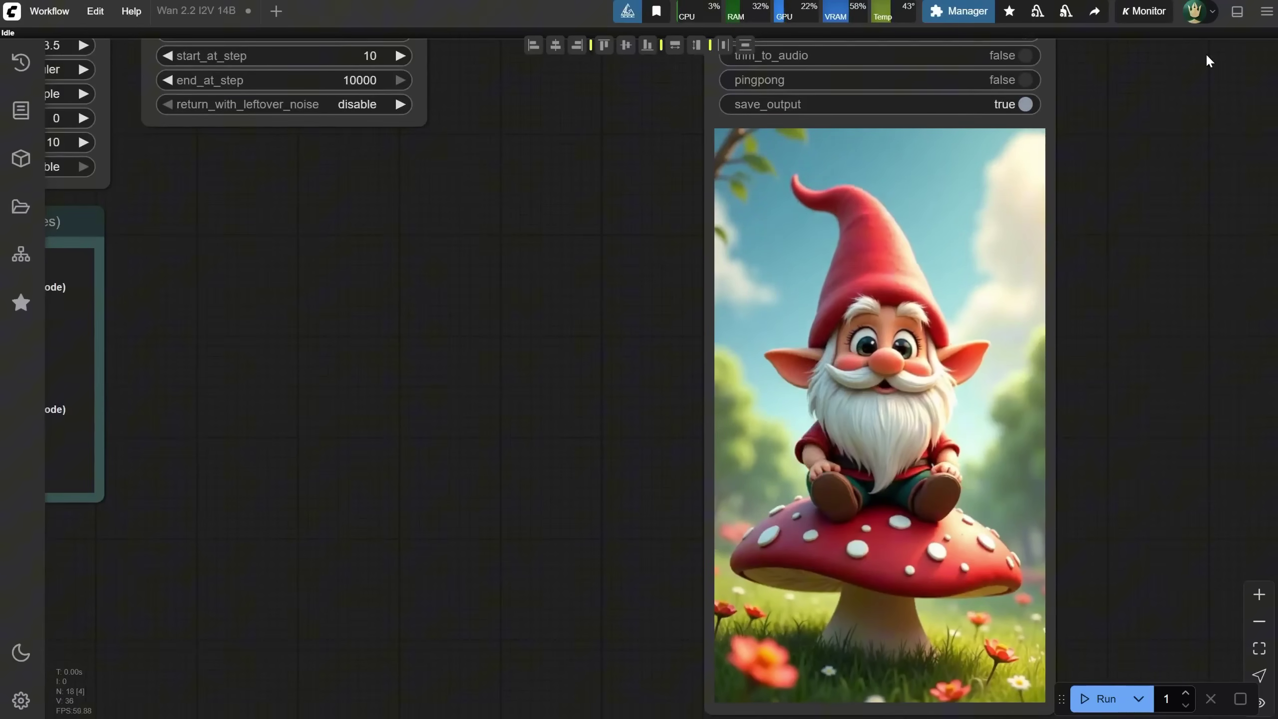
left_click(1237, 11)
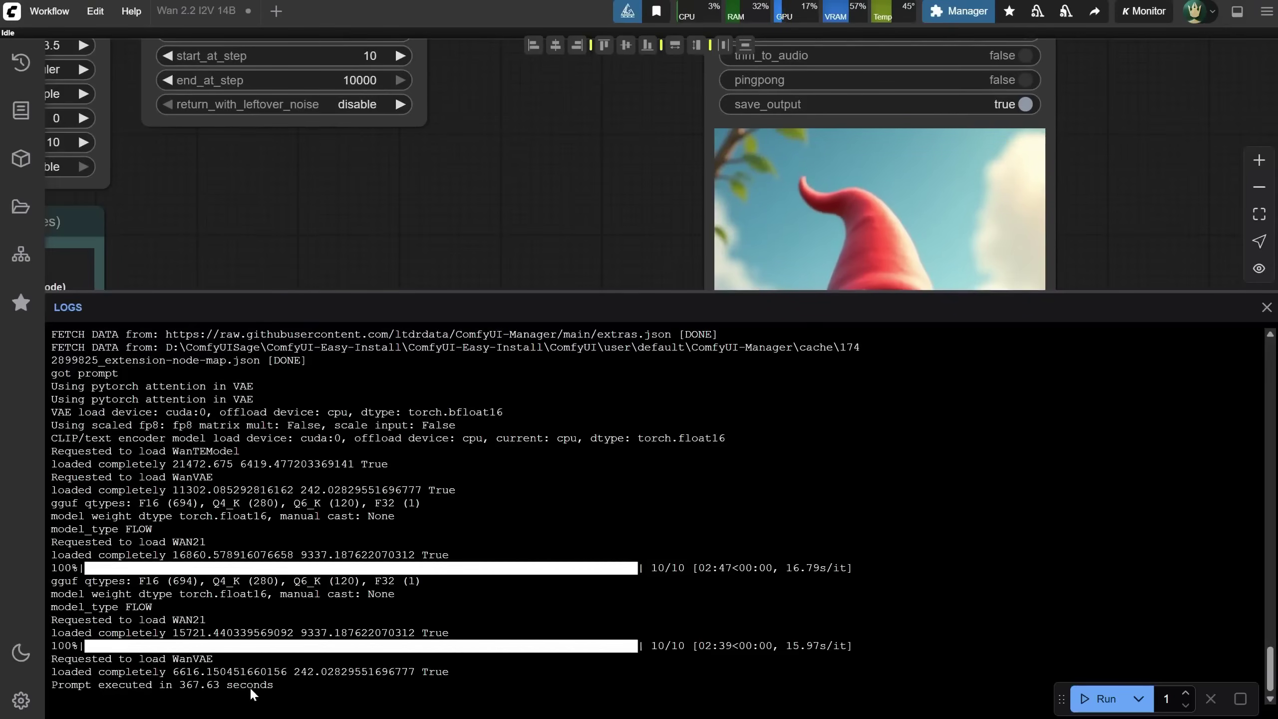
double_click(189, 684)
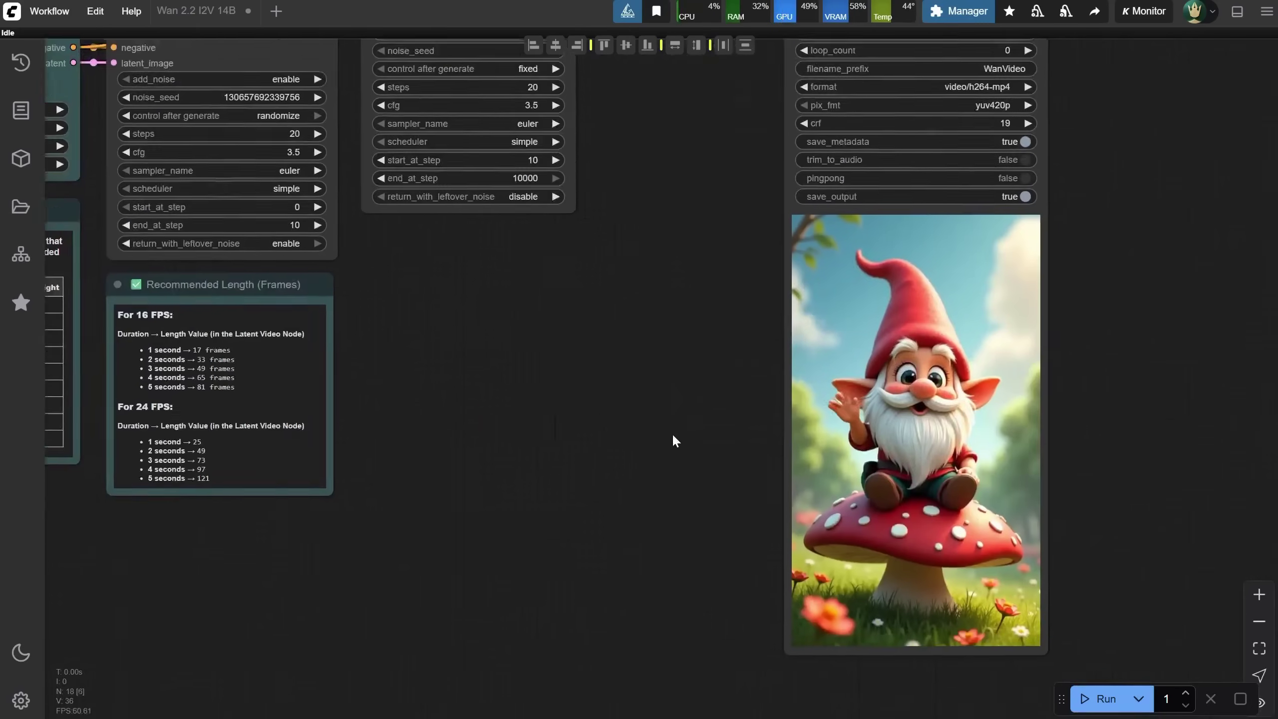
scroll(672, 436, "left", 5)
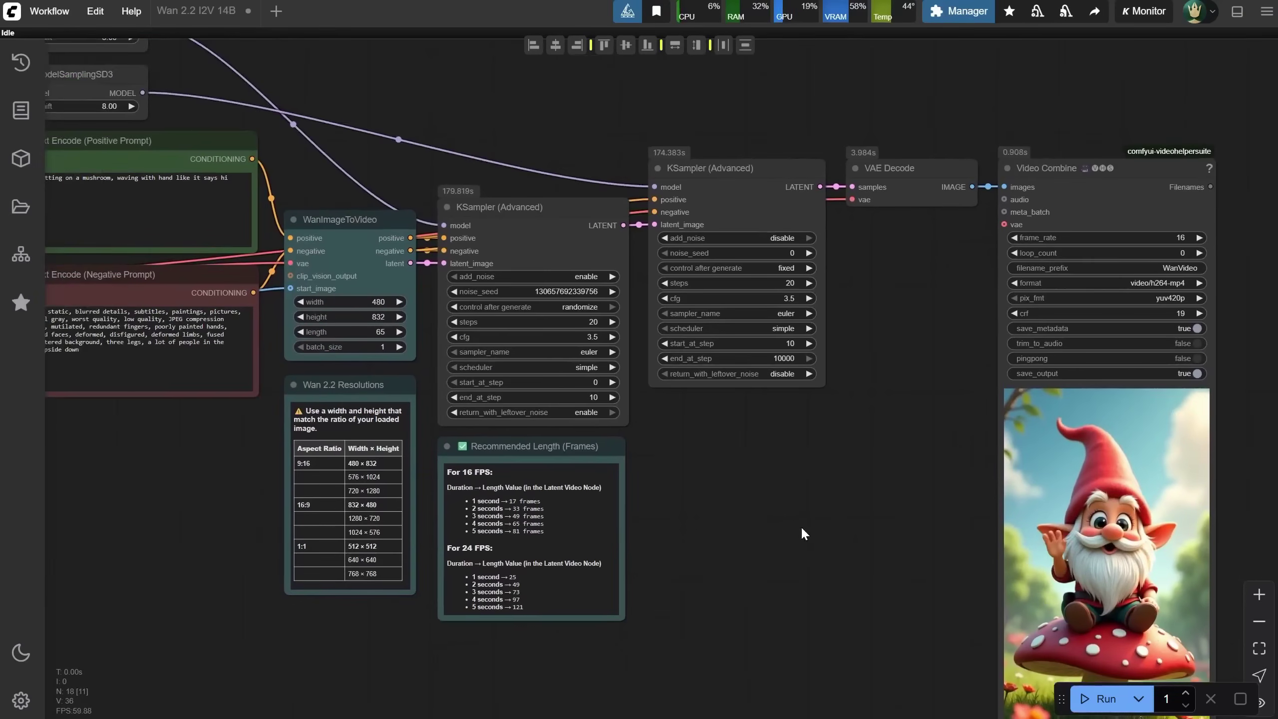
scroll(800, 525, "down", 2)
left_click_drag(799, 526, 748, 470)
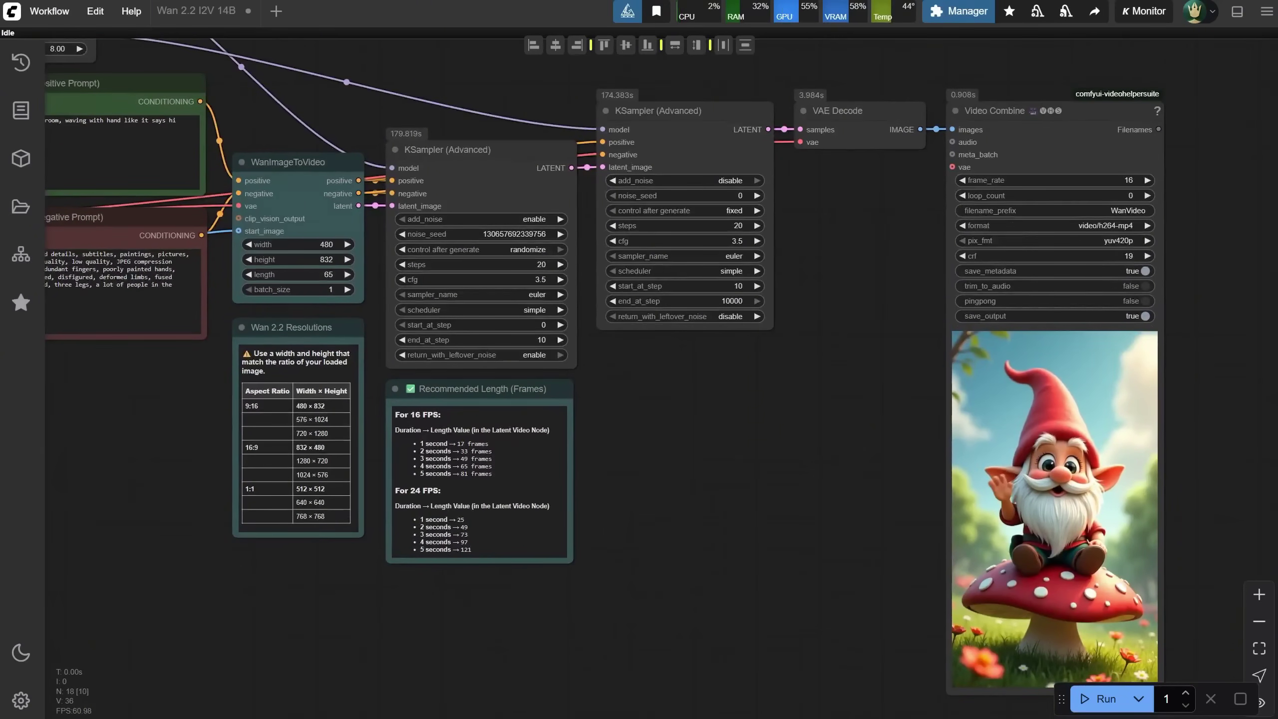